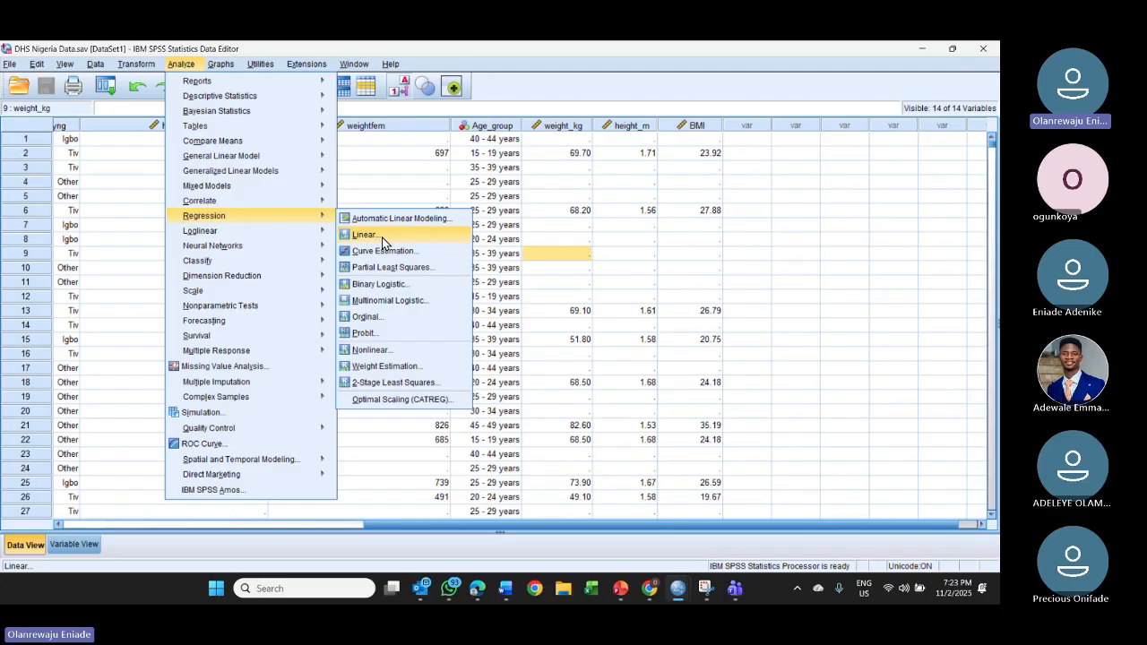
Step: Open the Linear Regression setup and consult the BMI and age hypothesis on the PowerPoint slide "Null Hypothesis to be Tested"
{"action": "left_click", "coordinate": [382, 241]}
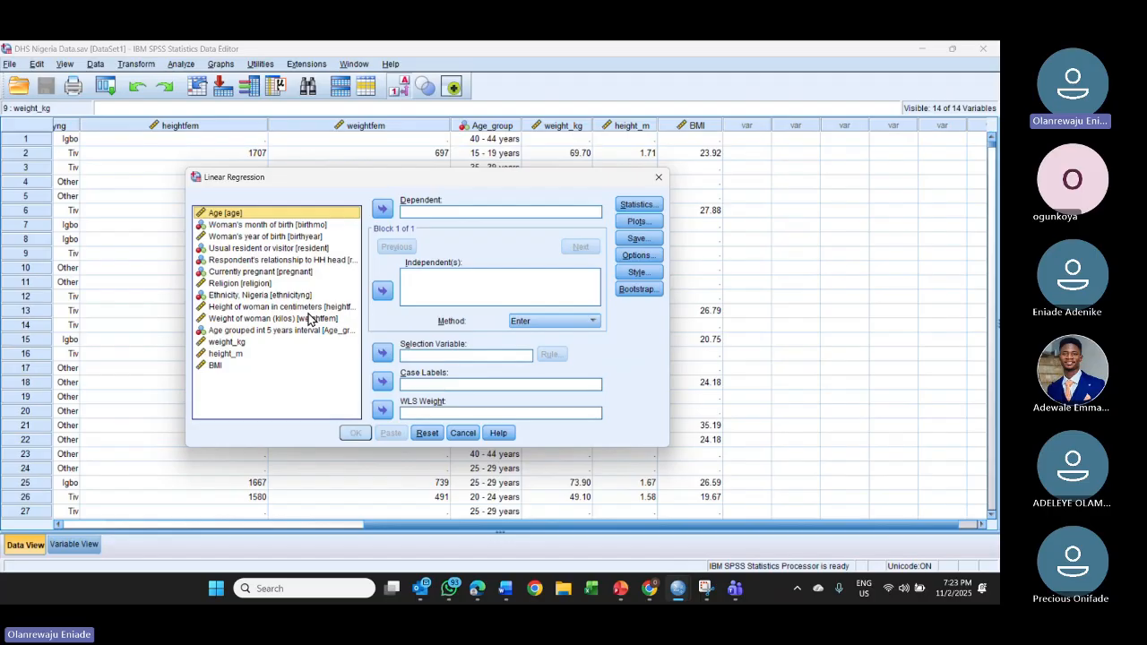
{"action": "left_click", "coordinate": [630, 591]}
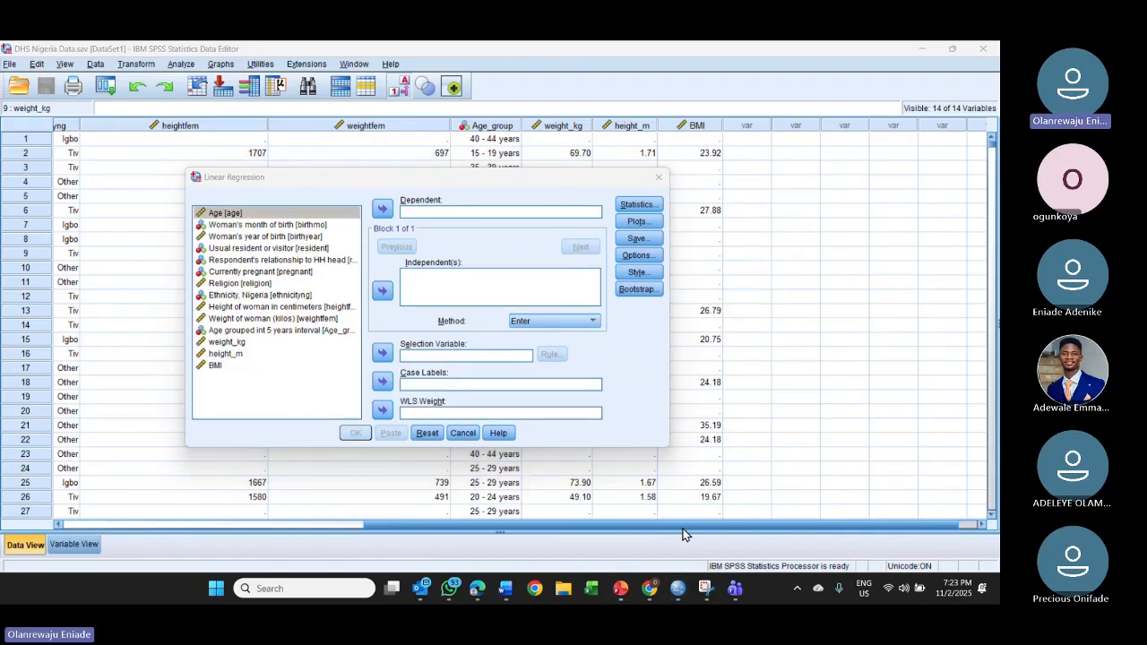
{"action": "left_click", "coordinate": [682, 530]}
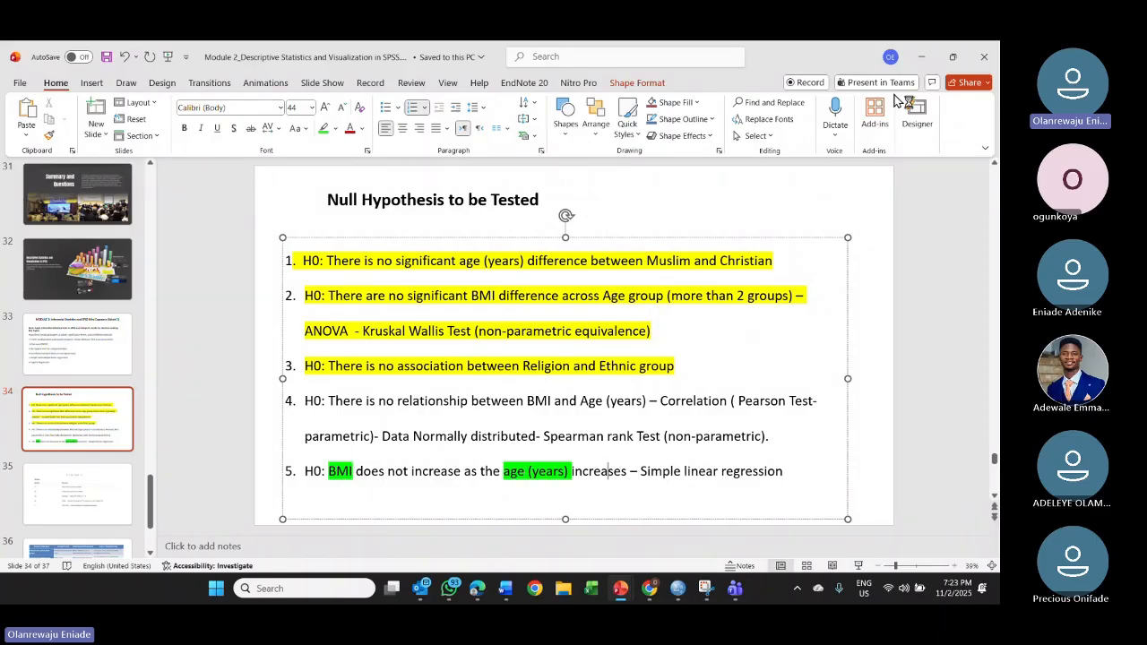
{"action": "left_click", "coordinate": [920, 58]}
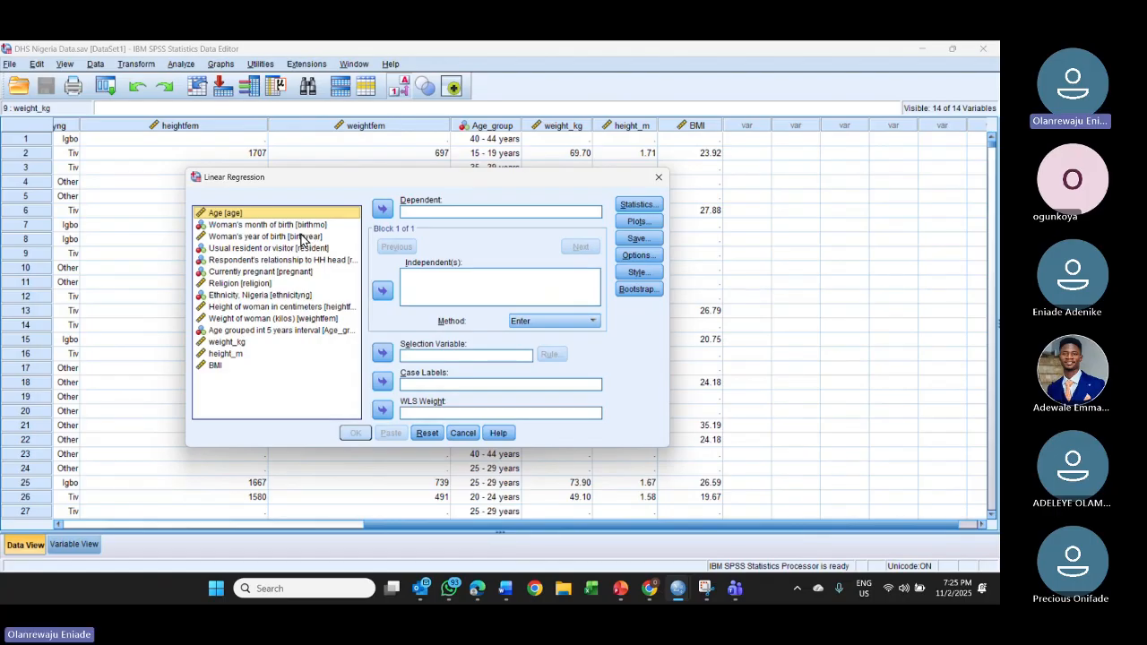
Step: Assign BMI as the dependent variable and Age as the independent variable of the linear regression
{"action": "left_click", "coordinate": [208, 366]}
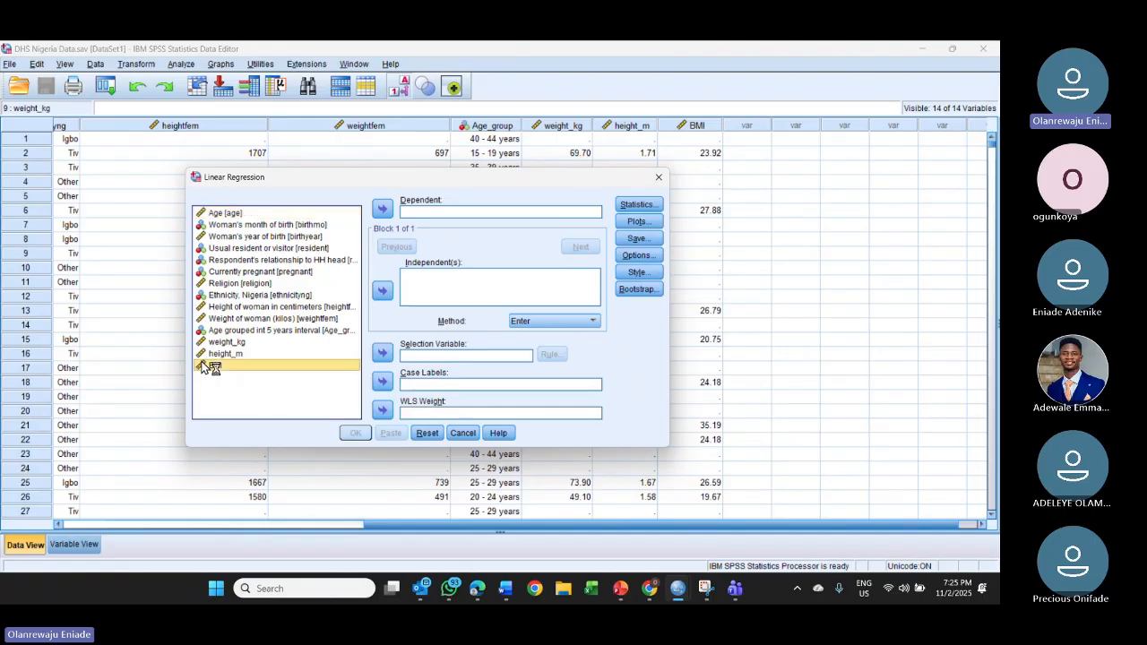
{"action": "left_click", "coordinate": [384, 209]}
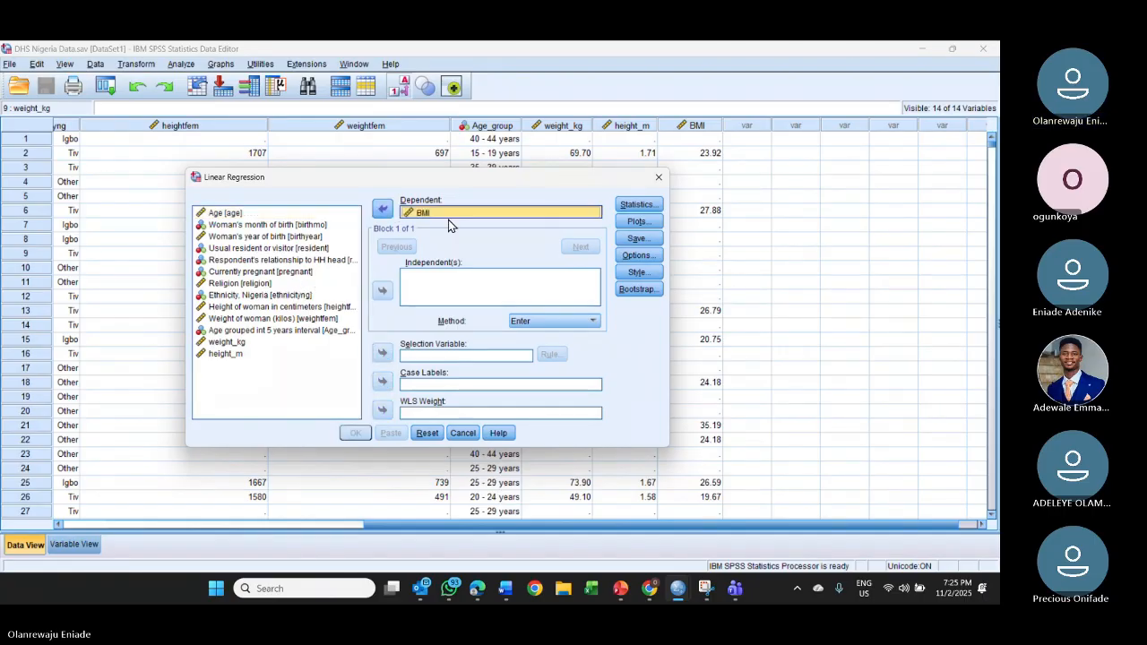
{"action": "left_click", "coordinate": [233, 214]}
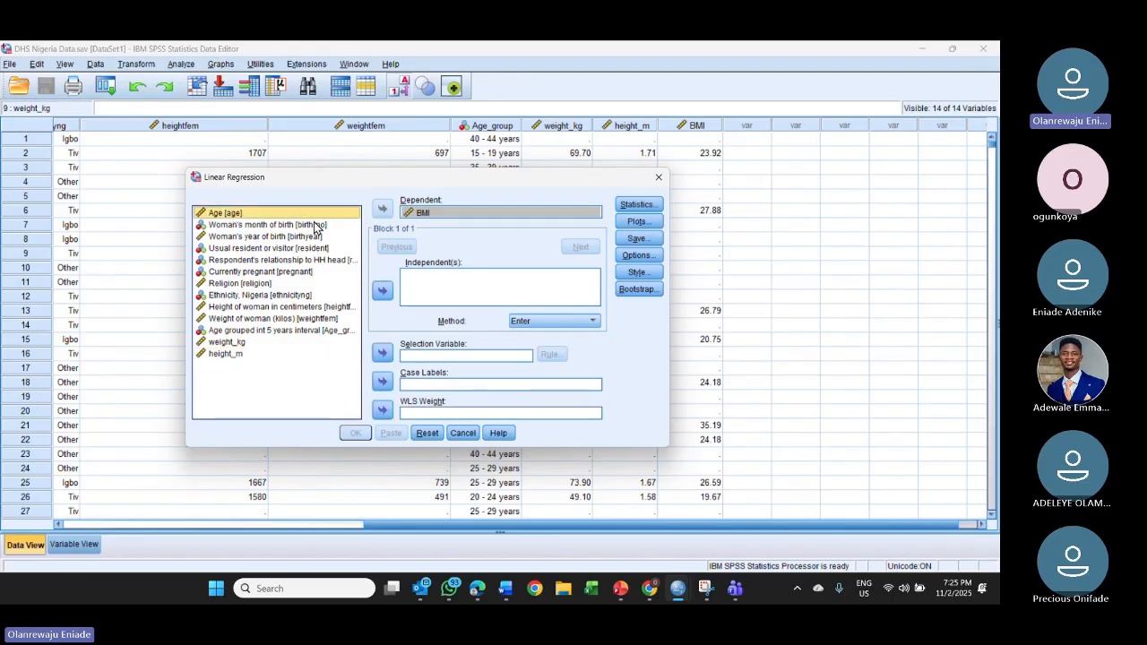
{"action": "left_click", "coordinate": [383, 291]}
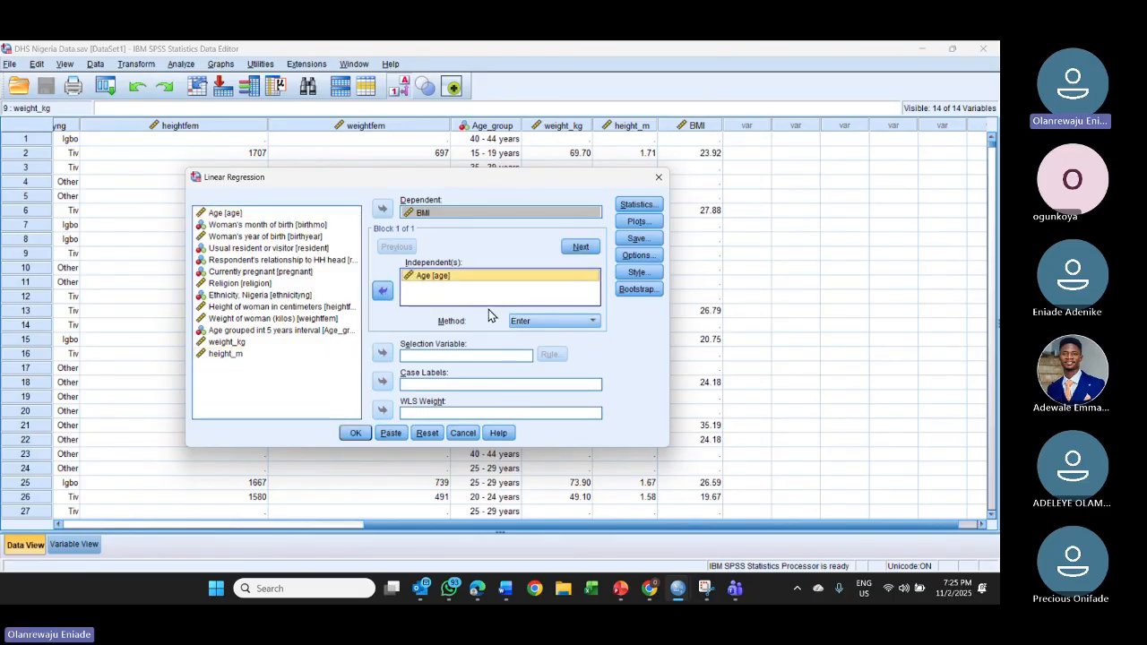
Step: Add 95% confidence intervals for the coefficients to the regression statistics
{"action": "left_click", "coordinate": [642, 206]}
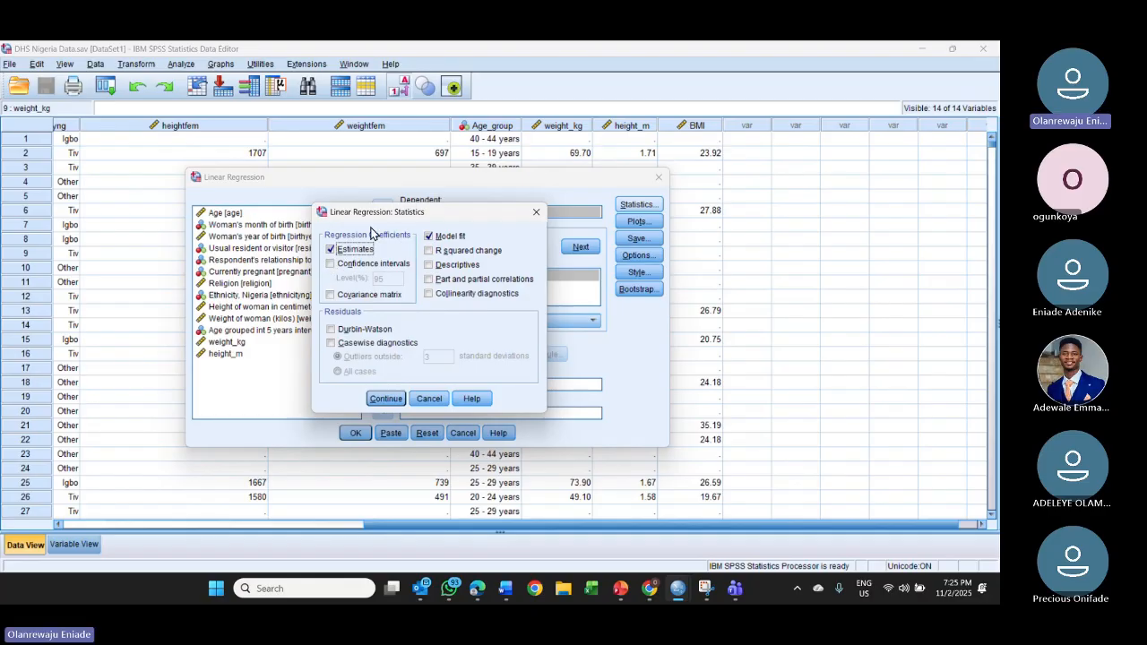
{"action": "left_click", "coordinate": [331, 264]}
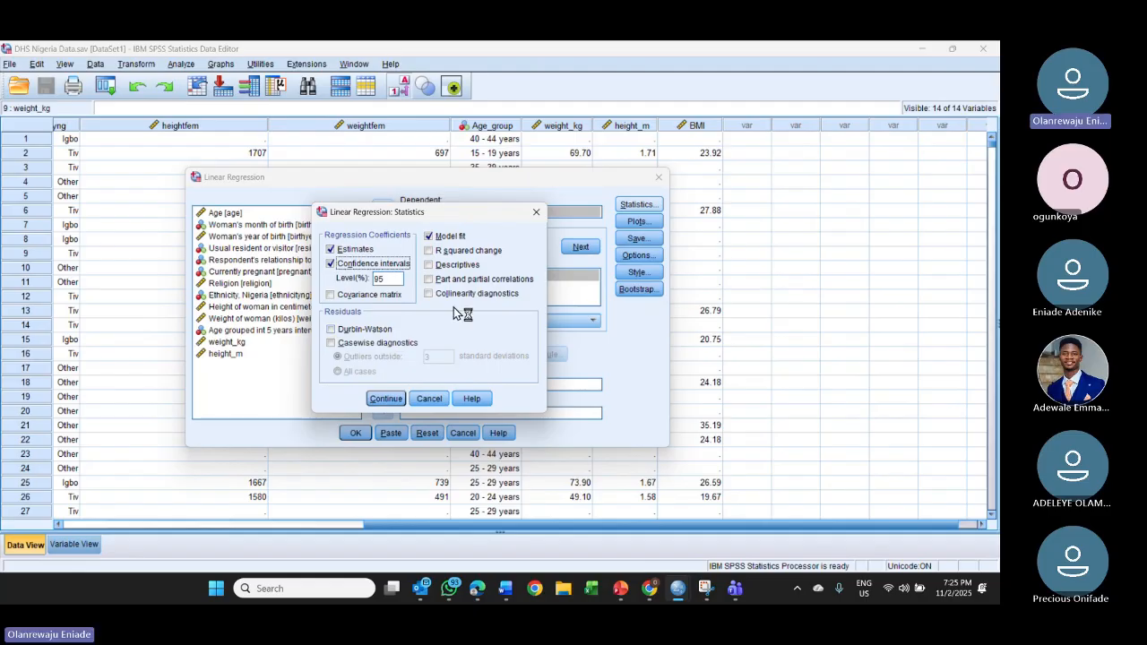
{"action": "left_click", "coordinate": [395, 405]}
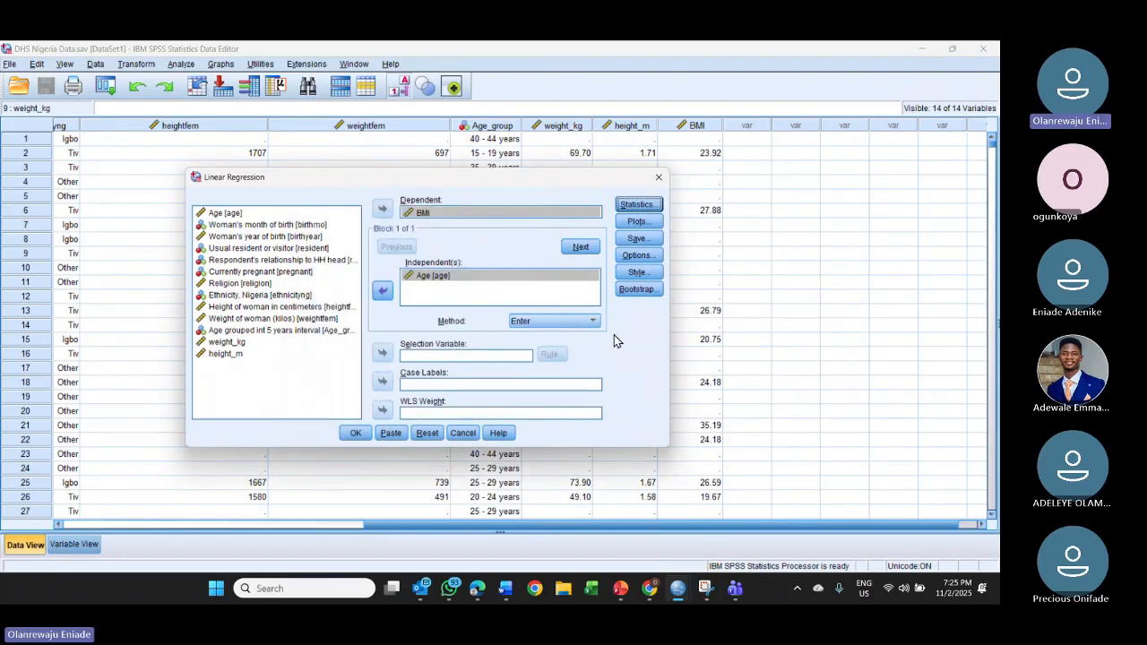
Step: Include a histogram and a normal probability plot of the standardized residuals, and run the regression
{"action": "left_click", "coordinate": [637, 222]}
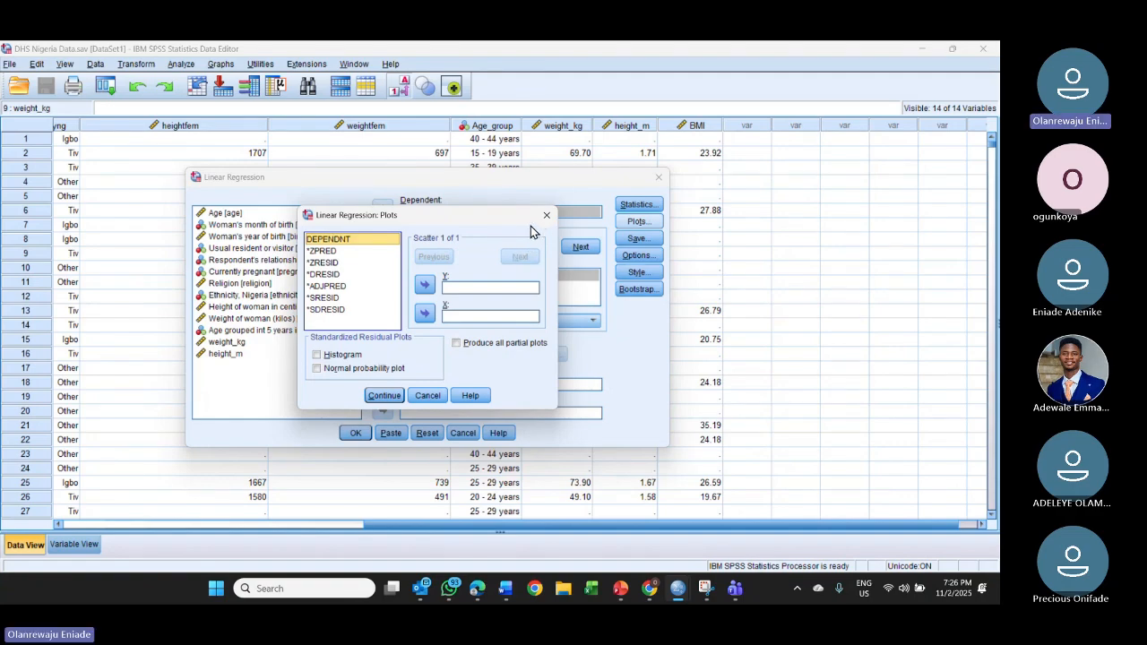
{"action": "left_click", "coordinate": [330, 358]}
{"action": "left_click", "coordinate": [326, 370]}
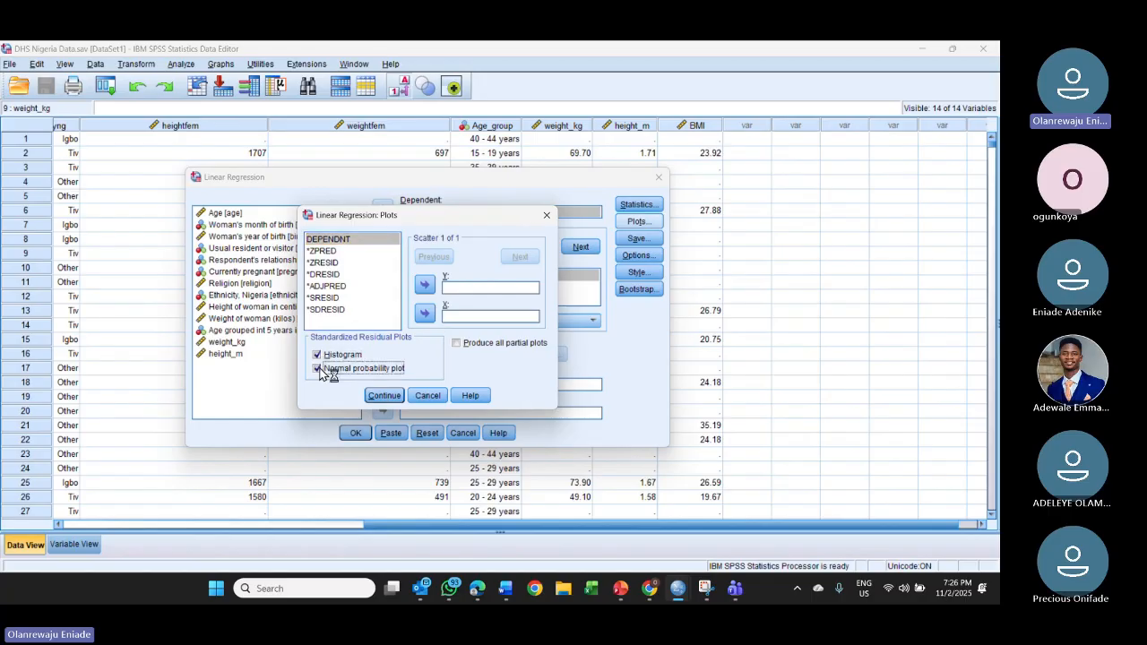
{"action": "left_click", "coordinate": [384, 395]}
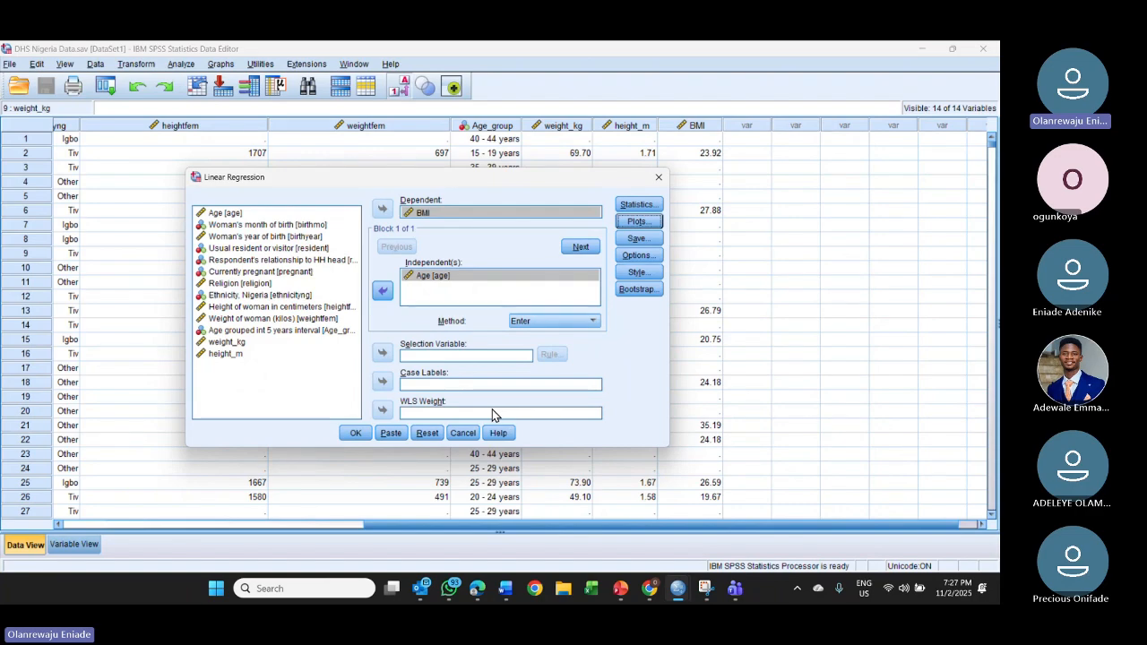
{"action": "left_click", "coordinate": [443, 414]}
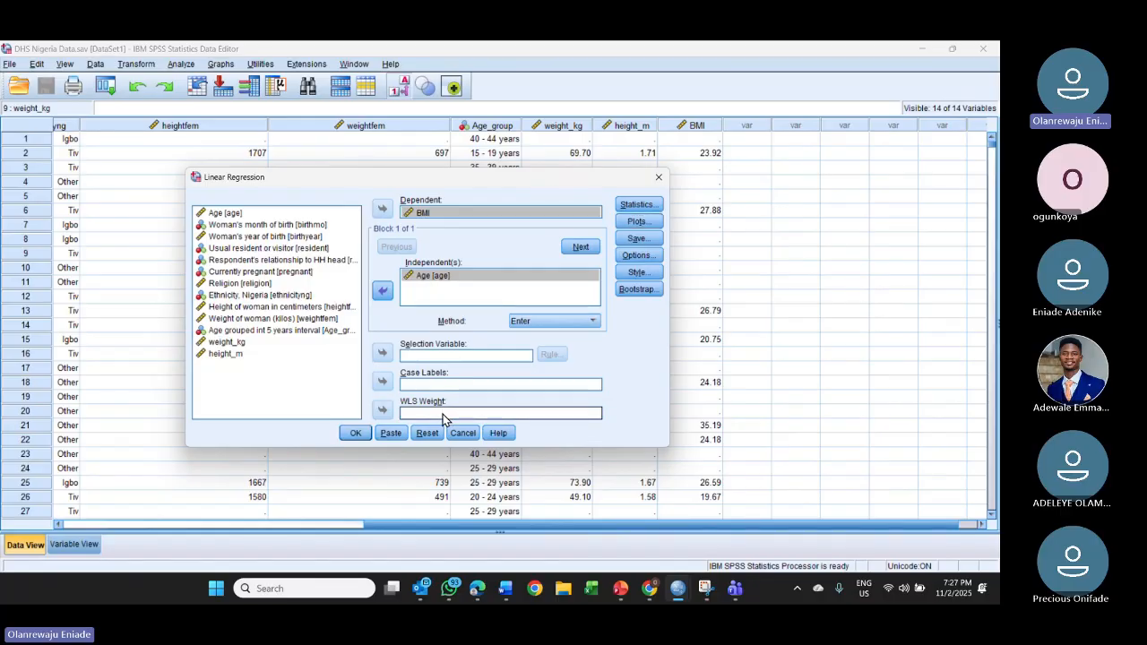
{"action": "left_click", "coordinate": [355, 433]}
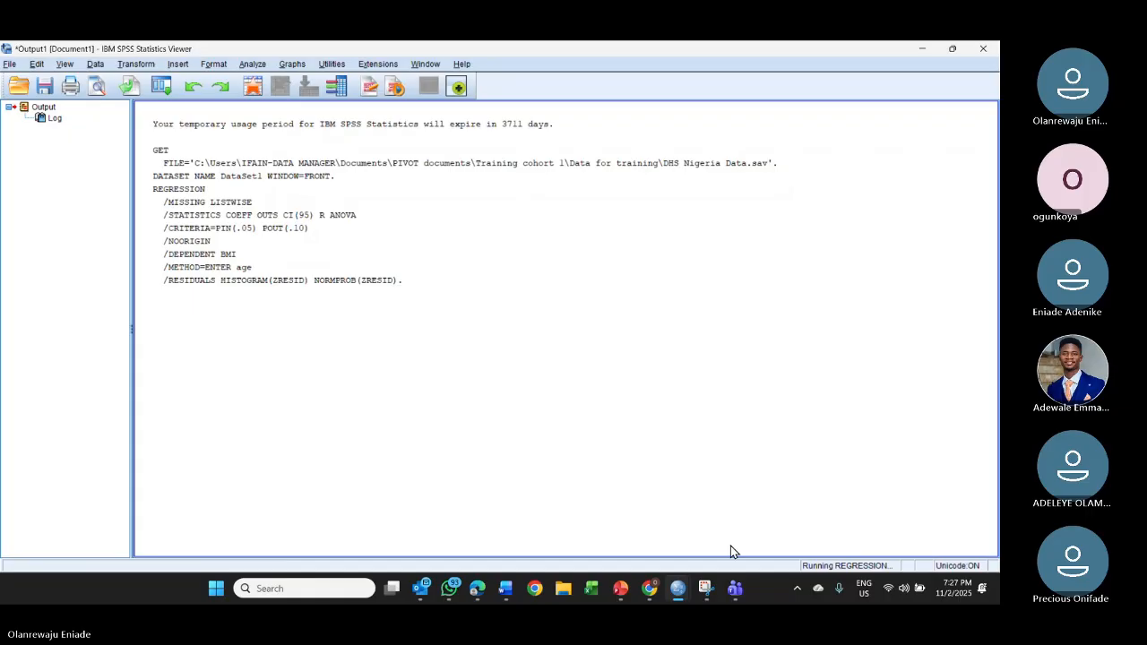
{"action": "mouse_move", "coordinate": [446, 595]}
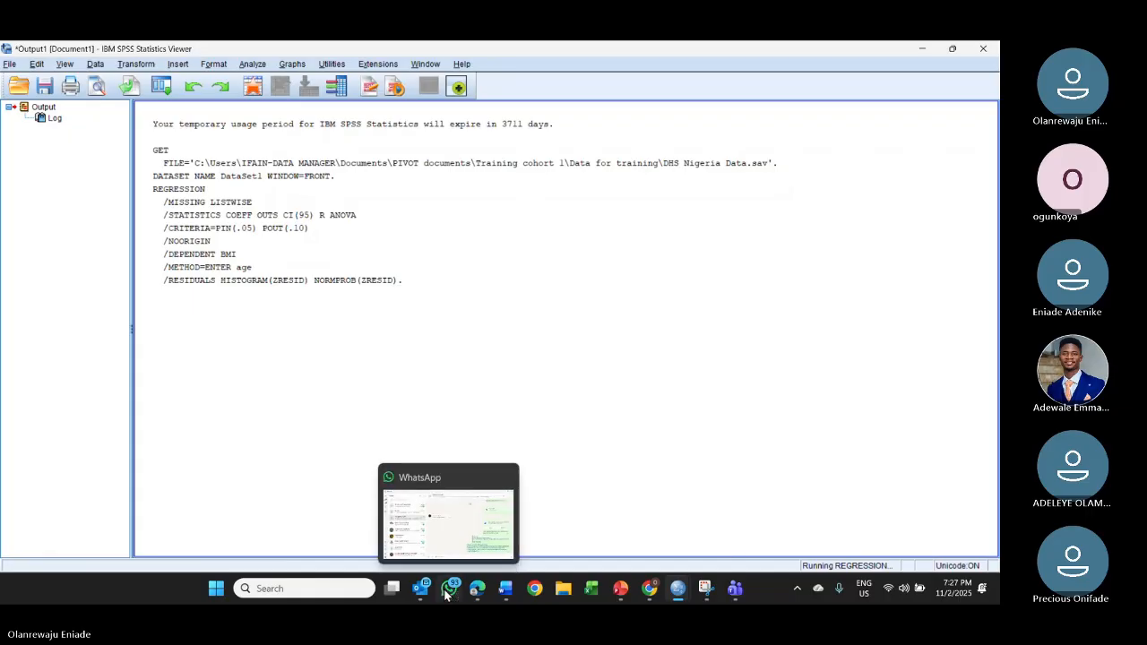
{"action": "left_click", "coordinate": [446, 595]}
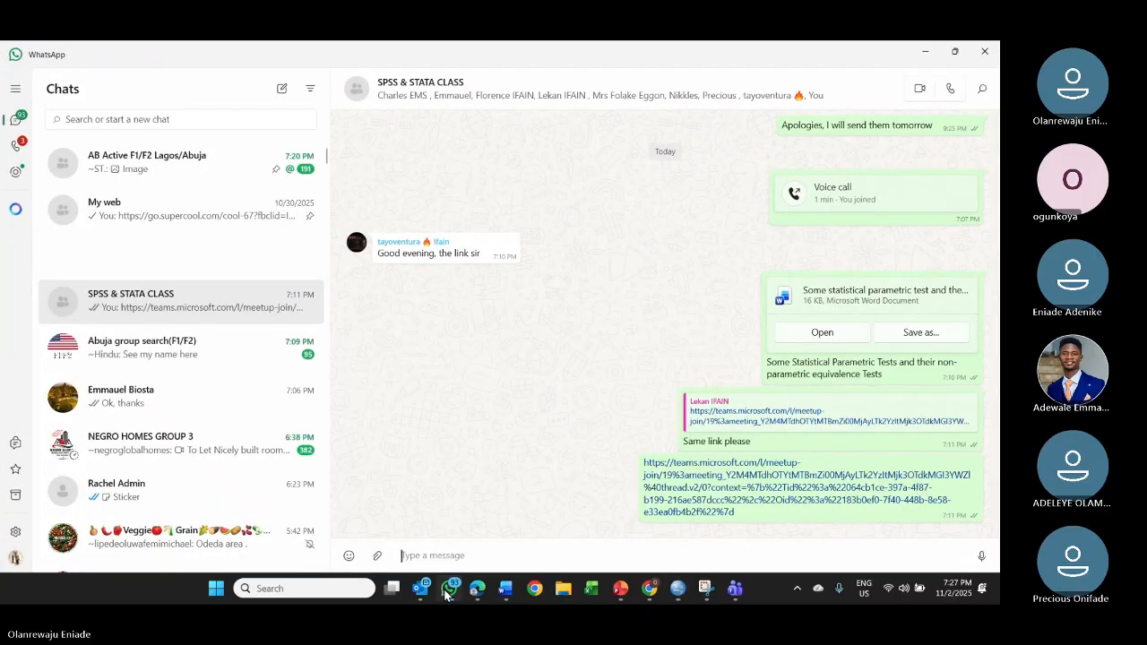
{"action": "left_click", "coordinate": [446, 595]}
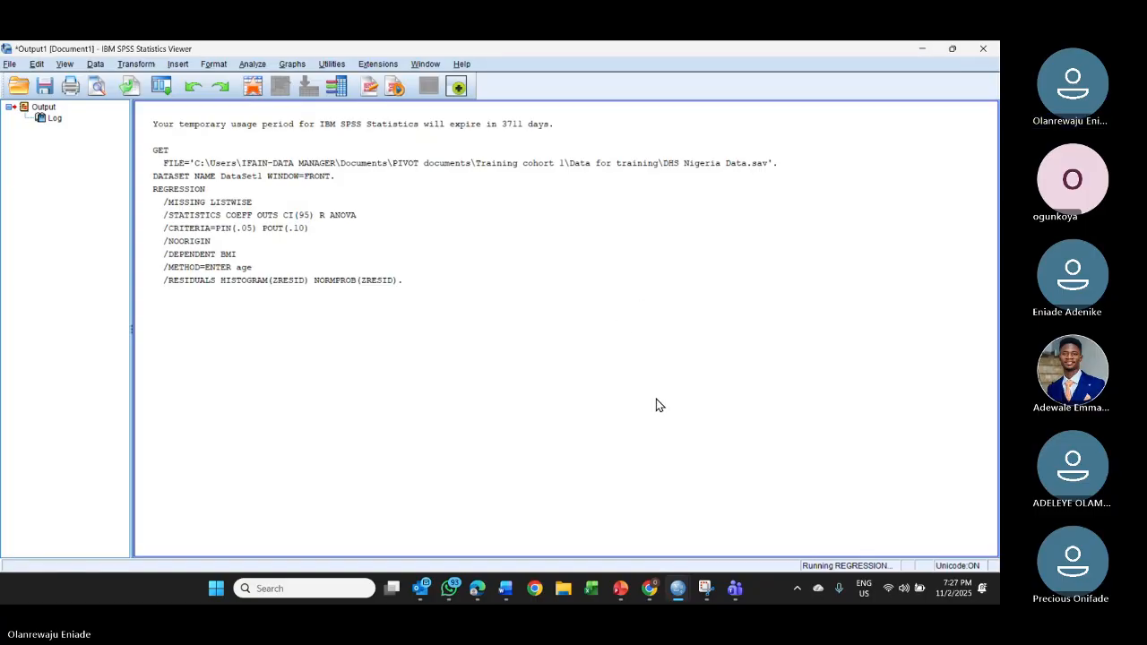
Step: Switch to the Module 2 presentation in PowerPoint to reread the null hypotheses, and return to the SPSS output
{"action": "left_click", "coordinate": [621, 588]}
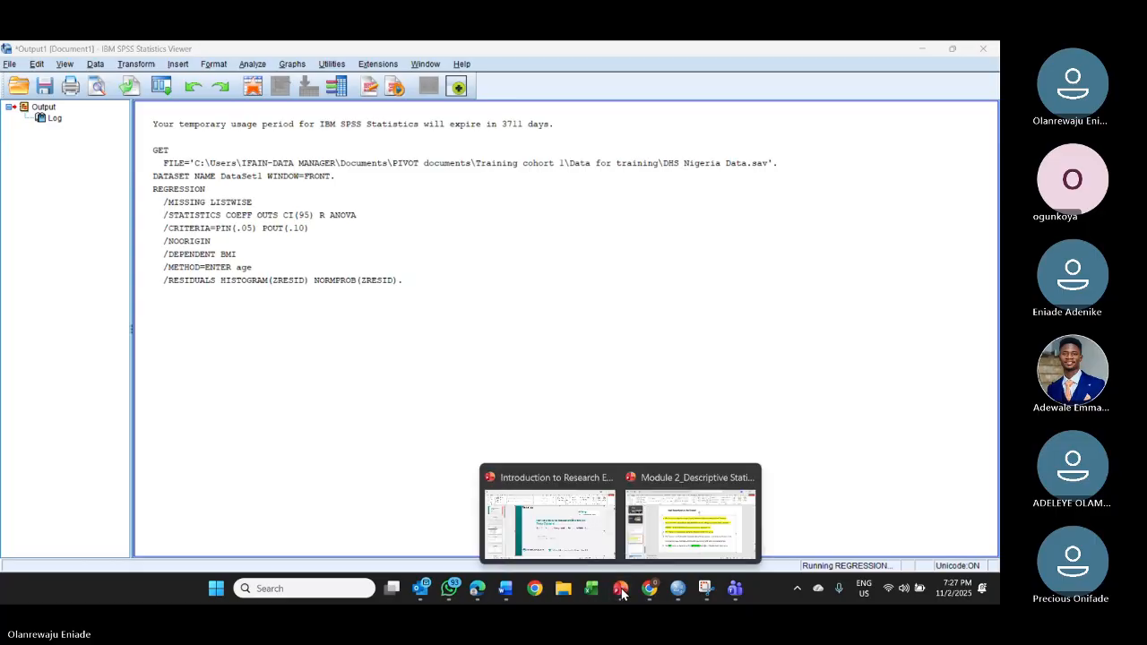
{"action": "left_click", "coordinate": [687, 515]}
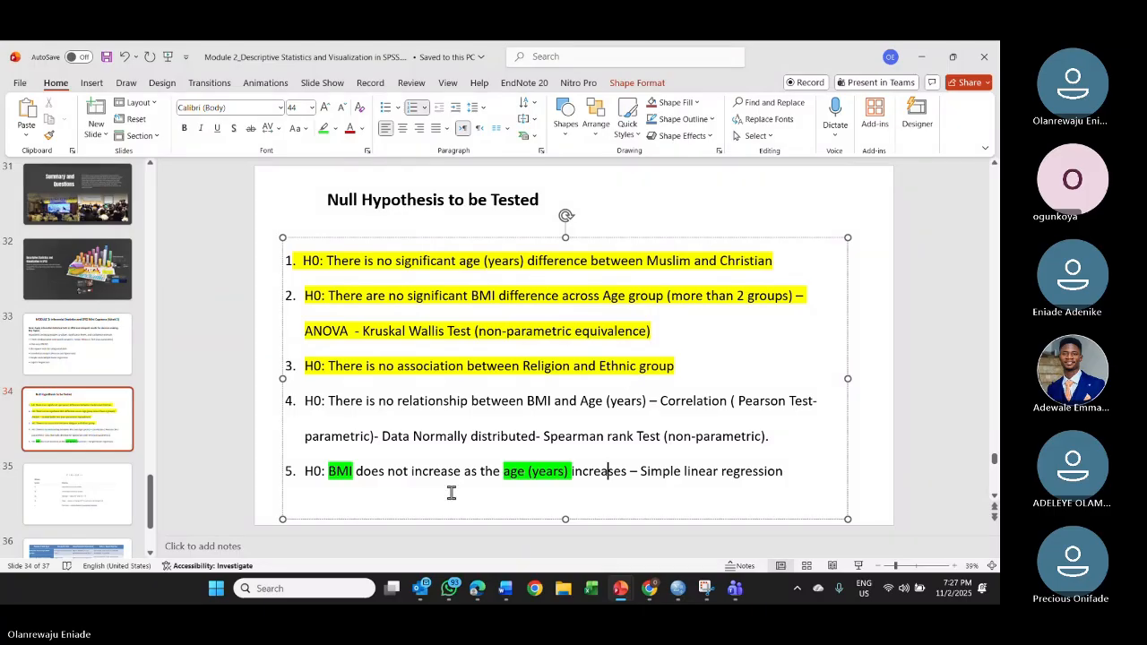
{"action": "left_click", "coordinate": [950, 258]}
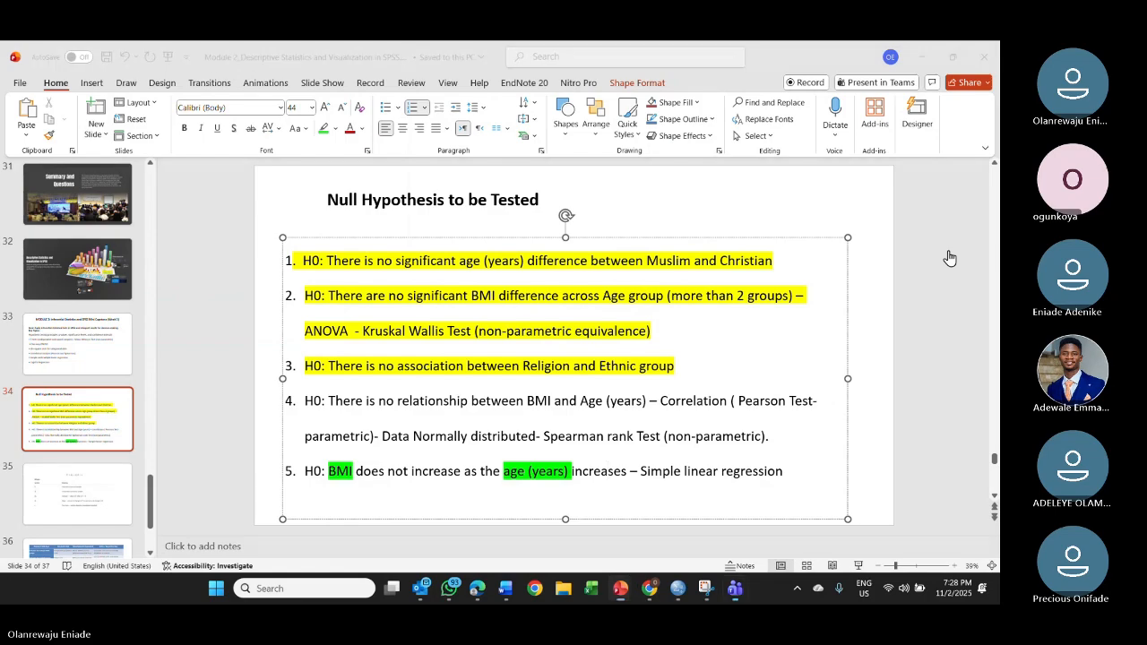
{"action": "left_click", "coordinate": [924, 56]}
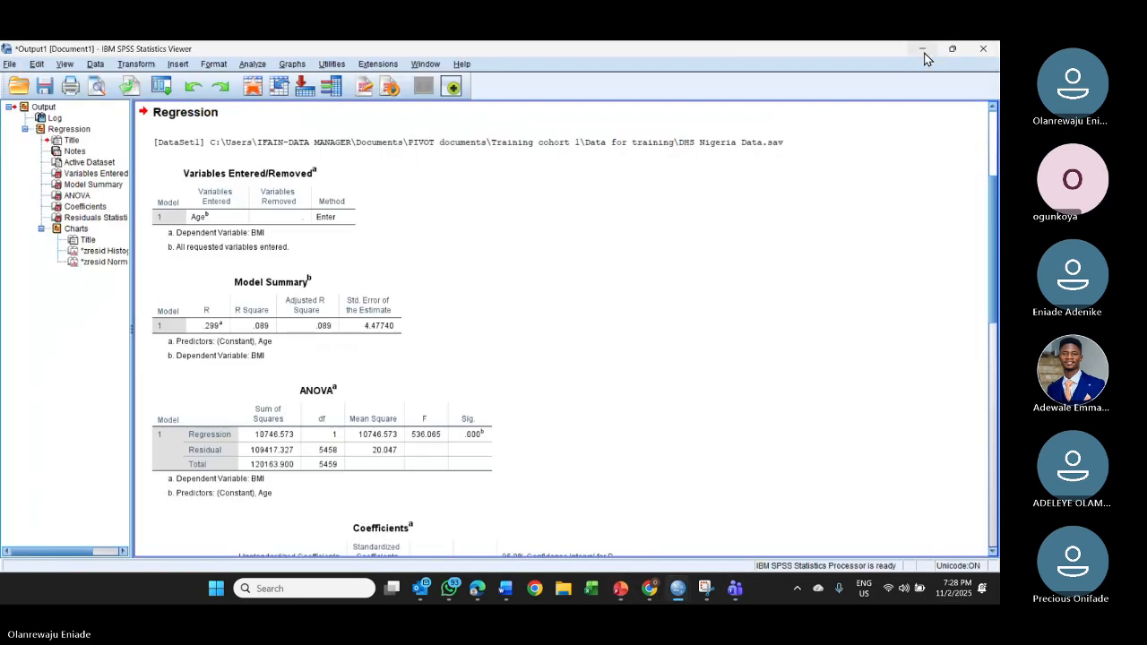
Step: Look through the whole regression output, from the variables and model tables to the residual histogram and normal P-P plot
{"action": "scroll", "coordinate": [618, 306], "scroll_direction": "down", "scroll_amount": 1}
{"action": "scroll", "coordinate": [619, 305], "scroll_direction": "down", "scroll_amount": 5}
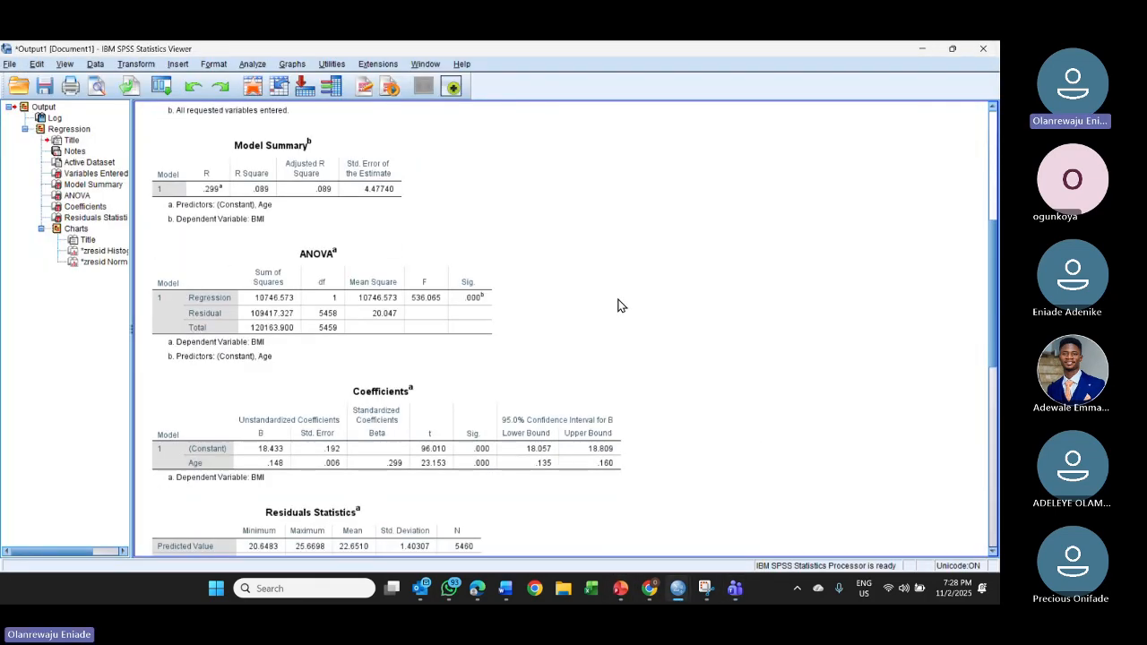
{"action": "scroll", "coordinate": [618, 306], "scroll_direction": "down", "scroll_amount": 7}
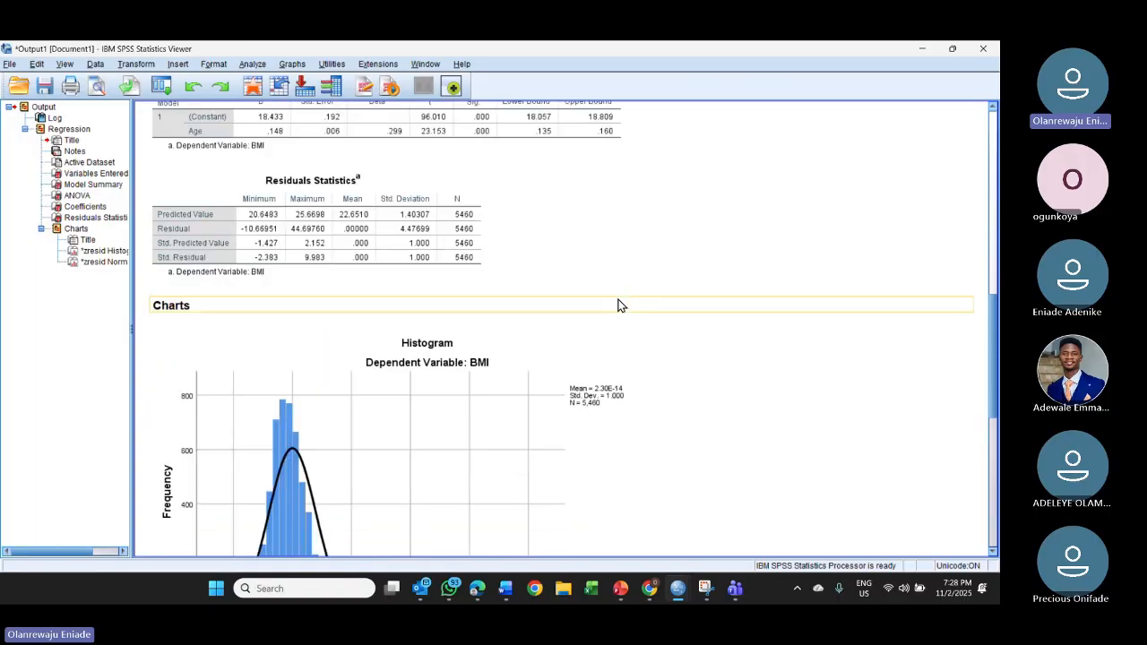
{"action": "scroll", "coordinate": [618, 306], "scroll_direction": "down", "scroll_amount": 1}
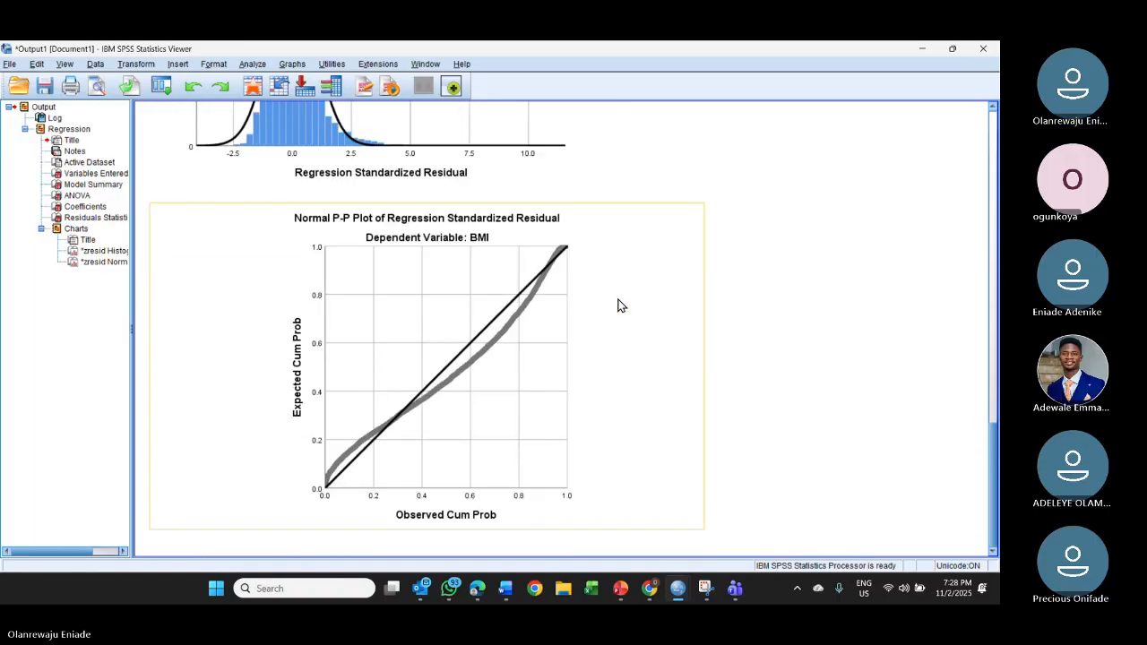
{"action": "scroll", "coordinate": [619, 305], "scroll_direction": "up", "scroll_amount": 8}
{"action": "scroll", "coordinate": [618, 306], "scroll_direction": "up", "scroll_amount": 10}
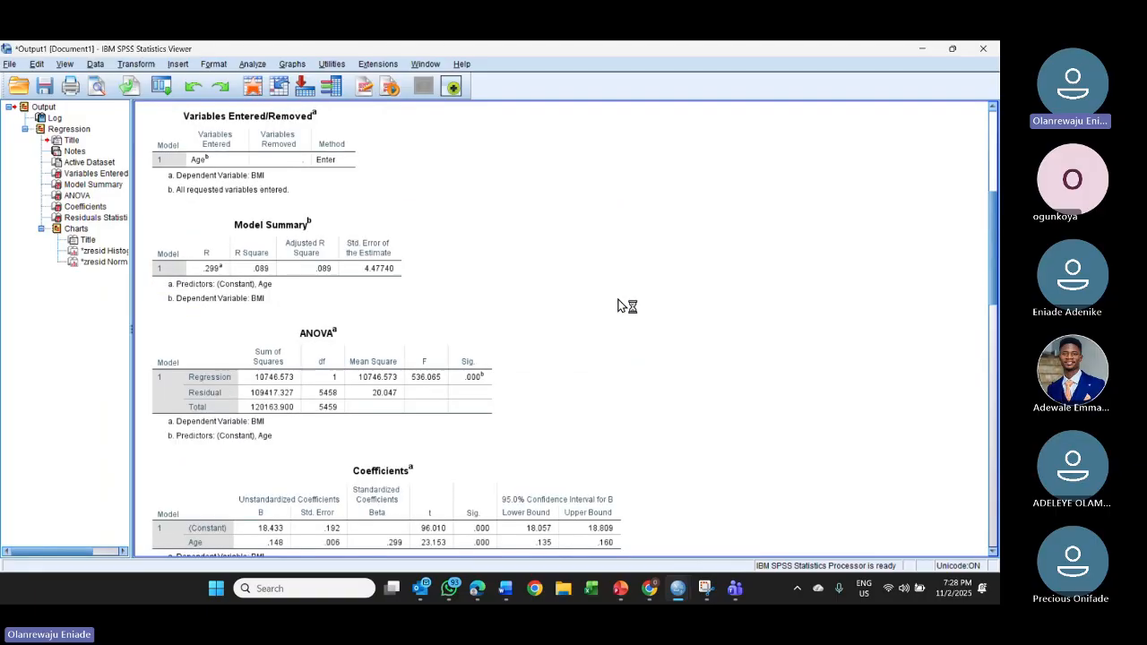
{"action": "scroll", "coordinate": [618, 305], "scroll_direction": "down", "scroll_amount": 5}
{"action": "scroll", "coordinate": [619, 305], "scroll_direction": "up", "scroll_amount": 3}
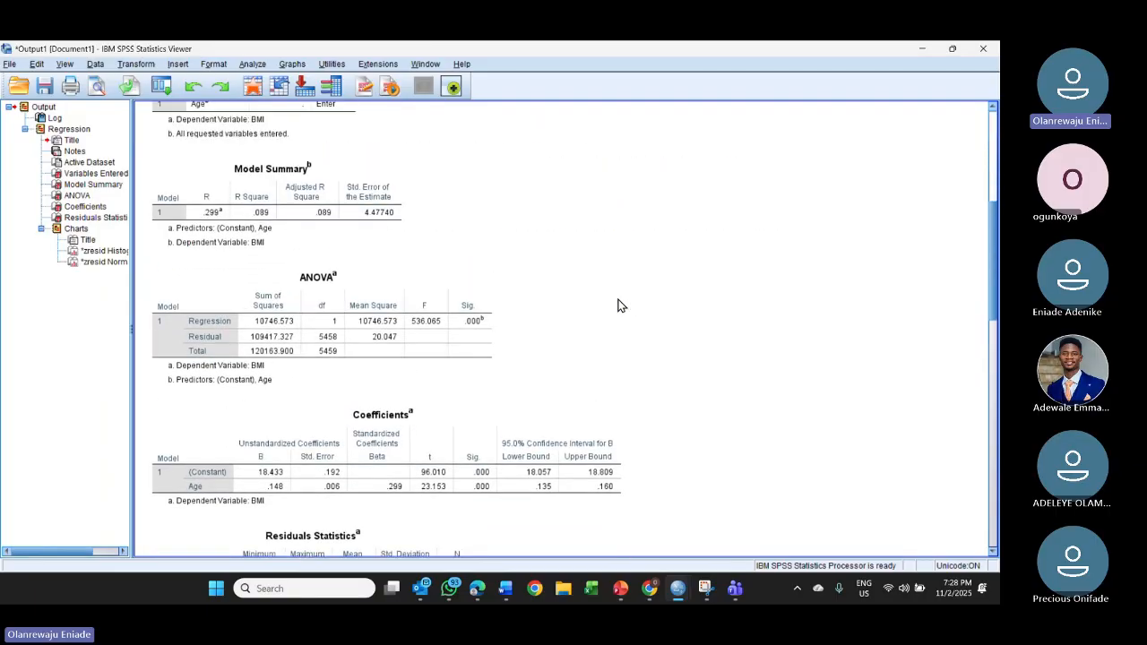
{"action": "scroll", "coordinate": [619, 305], "scroll_direction": "up", "scroll_amount": 3}
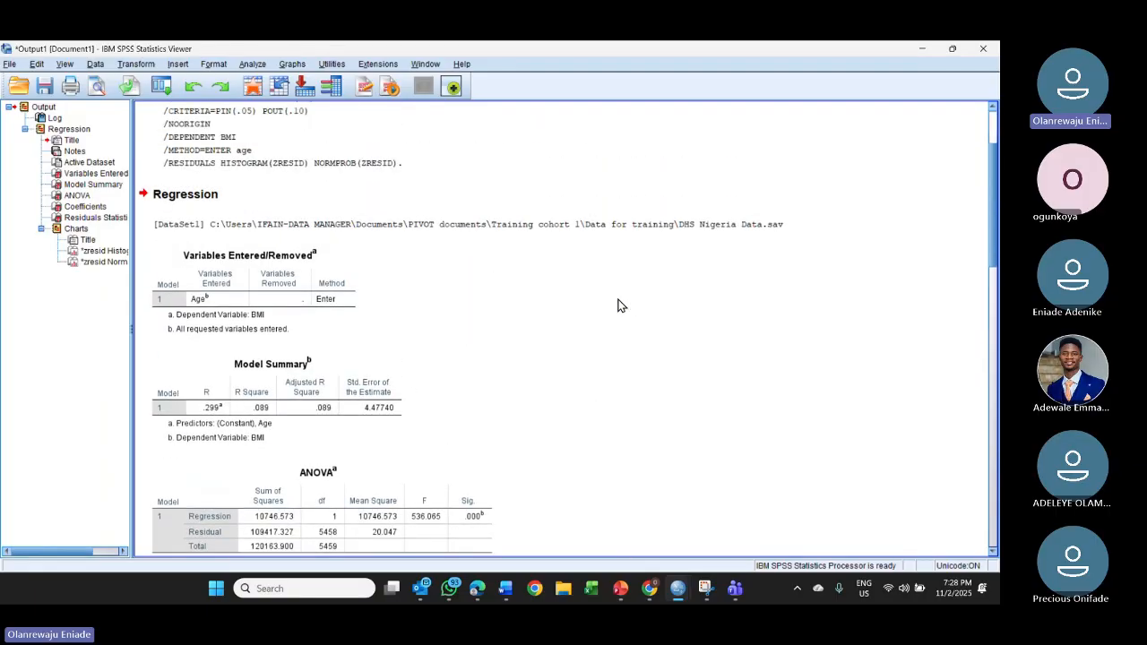
{"action": "scroll", "coordinate": [618, 306], "scroll_direction": "down", "scroll_amount": 7}
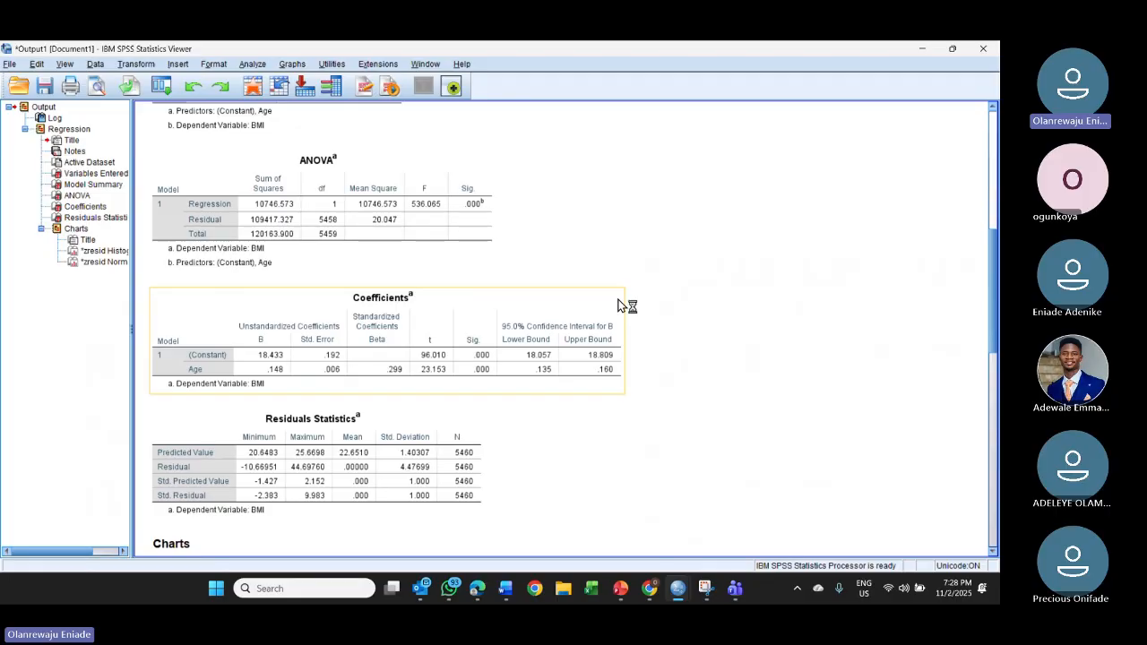
{"action": "scroll", "coordinate": [619, 305], "scroll_direction": "up", "scroll_amount": 10}
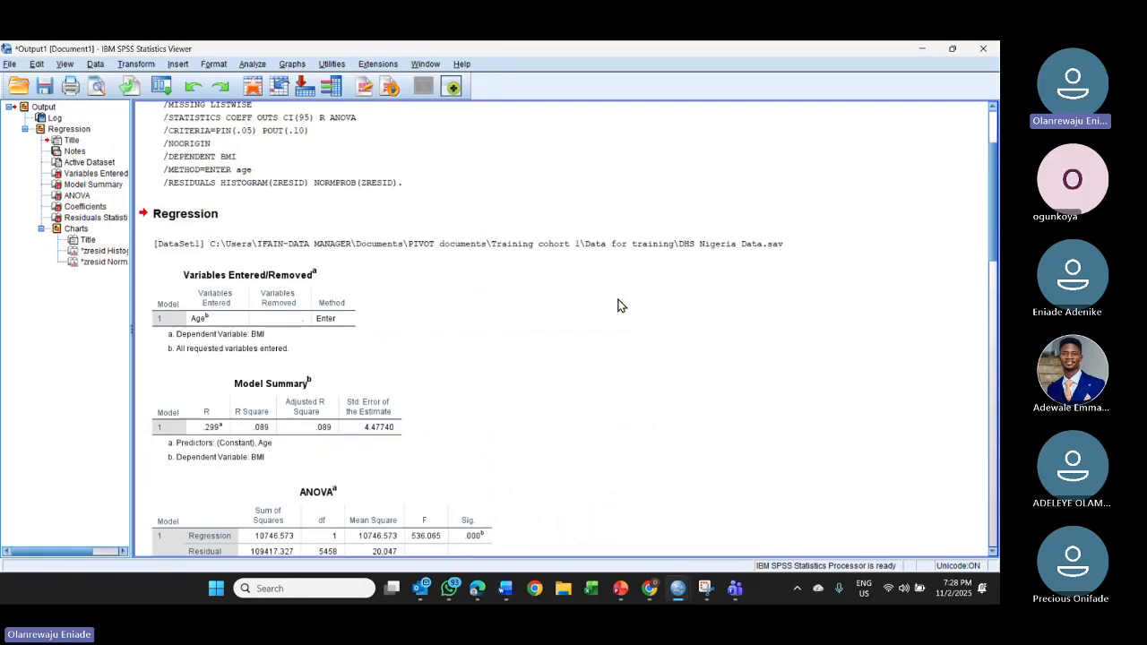
Step: Examine the Variables Entered/Removed table and the Model Summary table of the regression output
{"action": "scroll", "coordinate": [448, 336], "scroll_direction": "down", "scroll_amount": 2}
{"action": "scroll", "coordinate": [448, 337], "scroll_direction": "up", "scroll_amount": 1}
{"action": "left_click", "coordinate": [282, 347]}
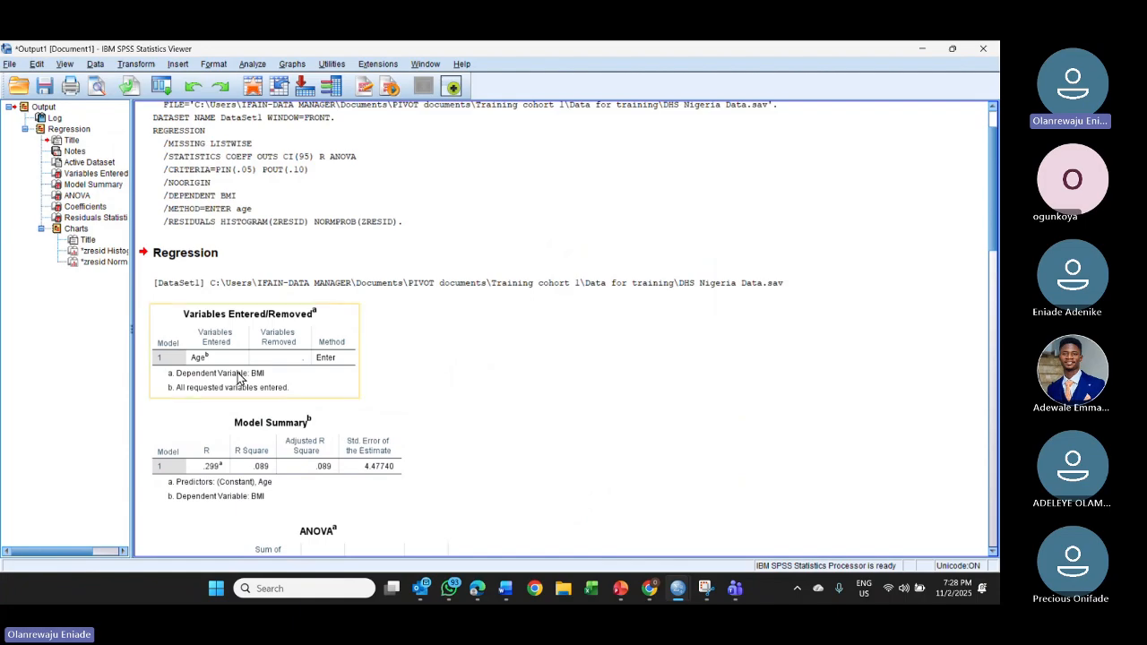
{"action": "left_click", "coordinate": [367, 394]}
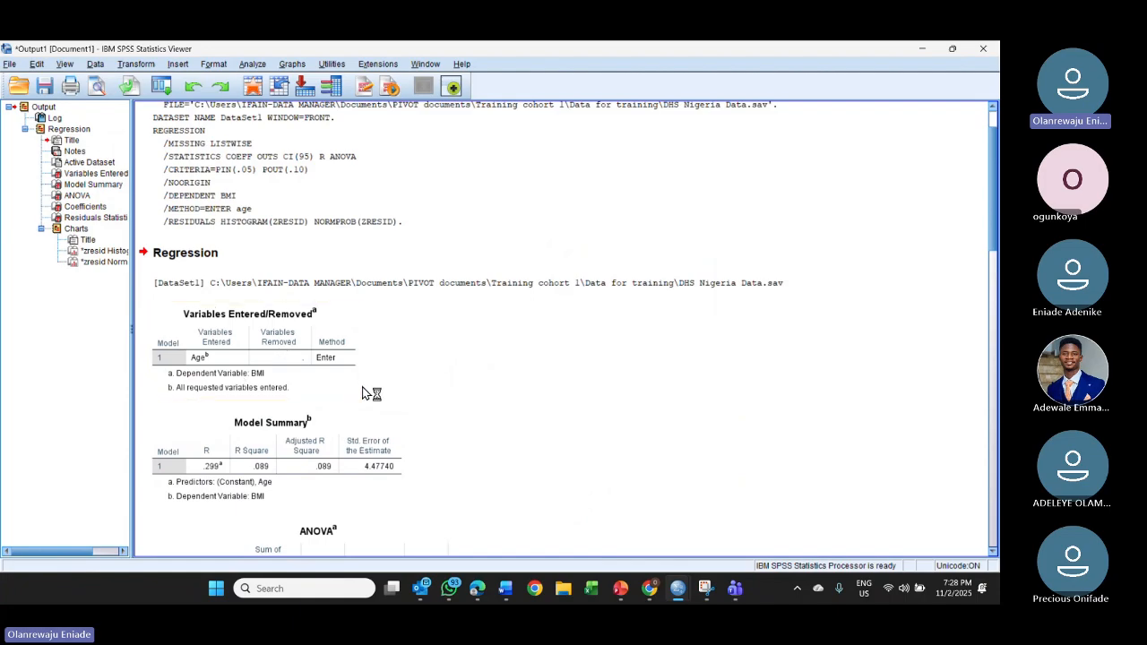
{"action": "left_click", "coordinate": [310, 389]}
{"action": "left_click", "coordinate": [326, 419]}
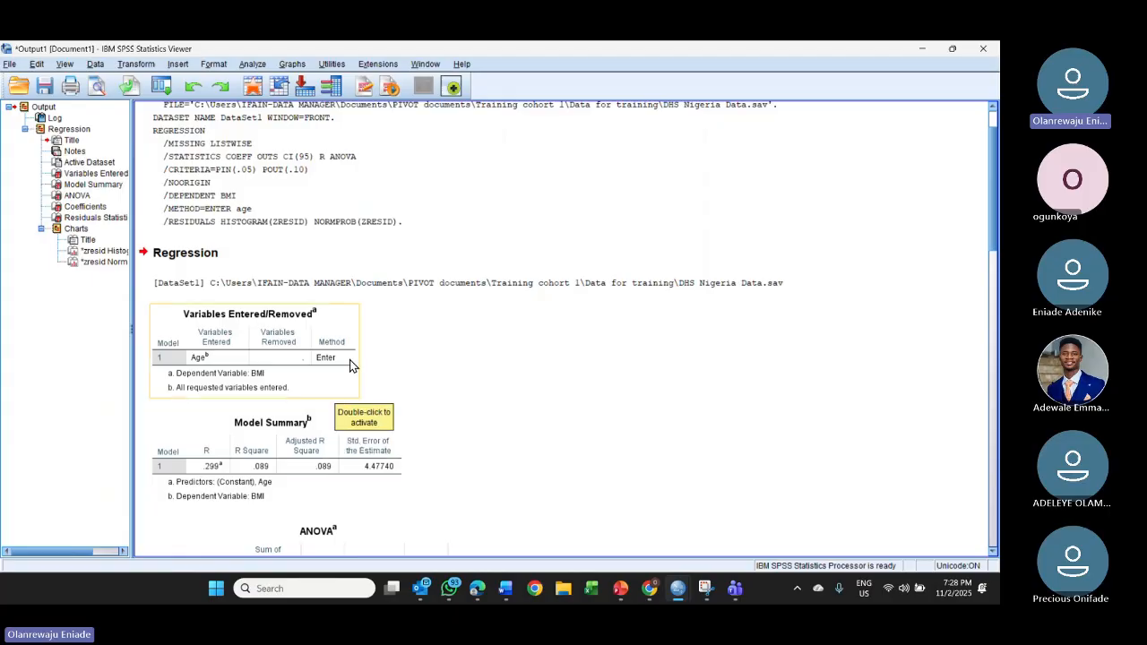
{"action": "scroll", "coordinate": [298, 459], "scroll_direction": "down", "scroll_amount": 2}
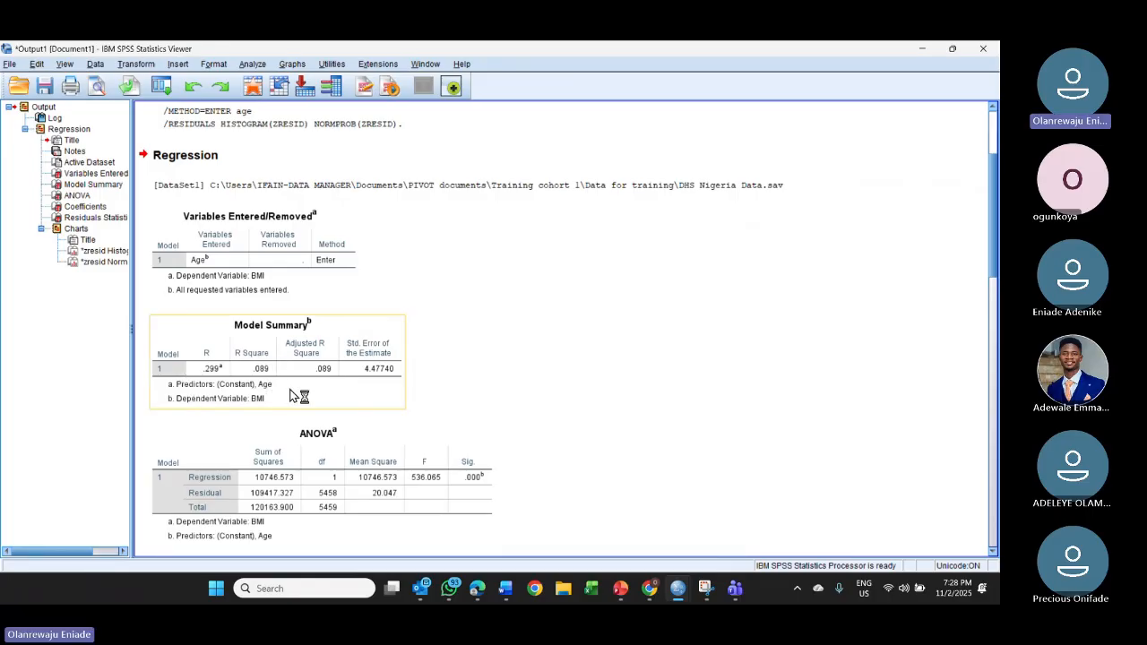
Step: Examine the ANOVA, Coefficients and Residuals Statistics tables of the regression output, focusing on the constant and age coefficients
{"action": "scroll", "coordinate": [414, 366], "scroll_direction": "down", "scroll_amount": 2}
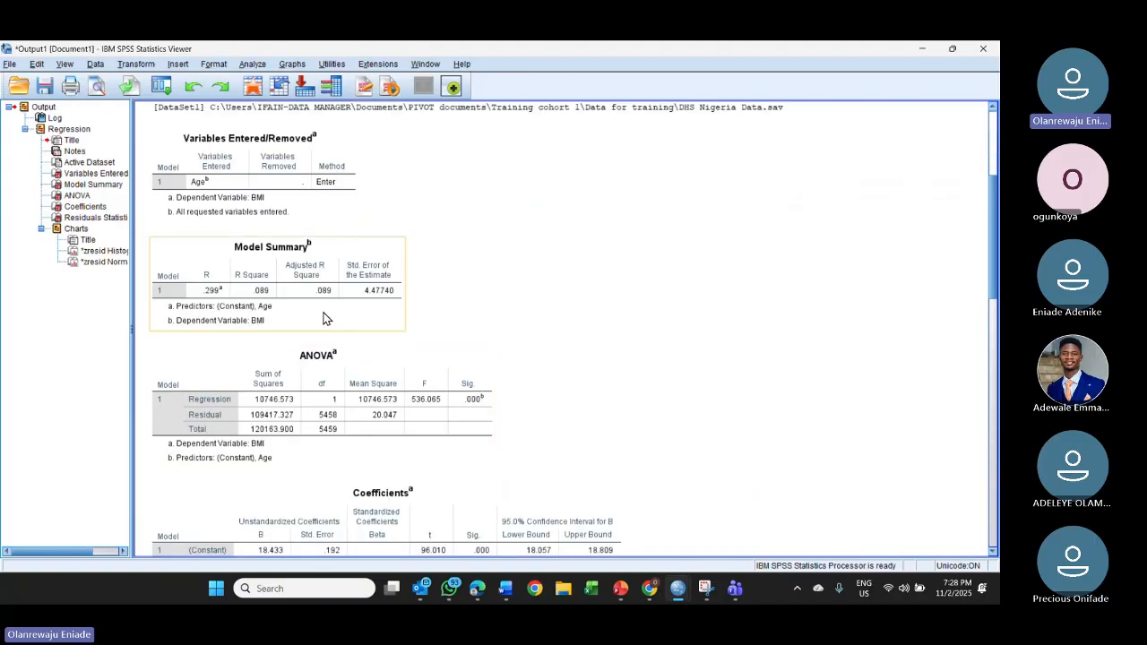
{"action": "scroll", "coordinate": [454, 294], "scroll_direction": "down", "scroll_amount": 1}
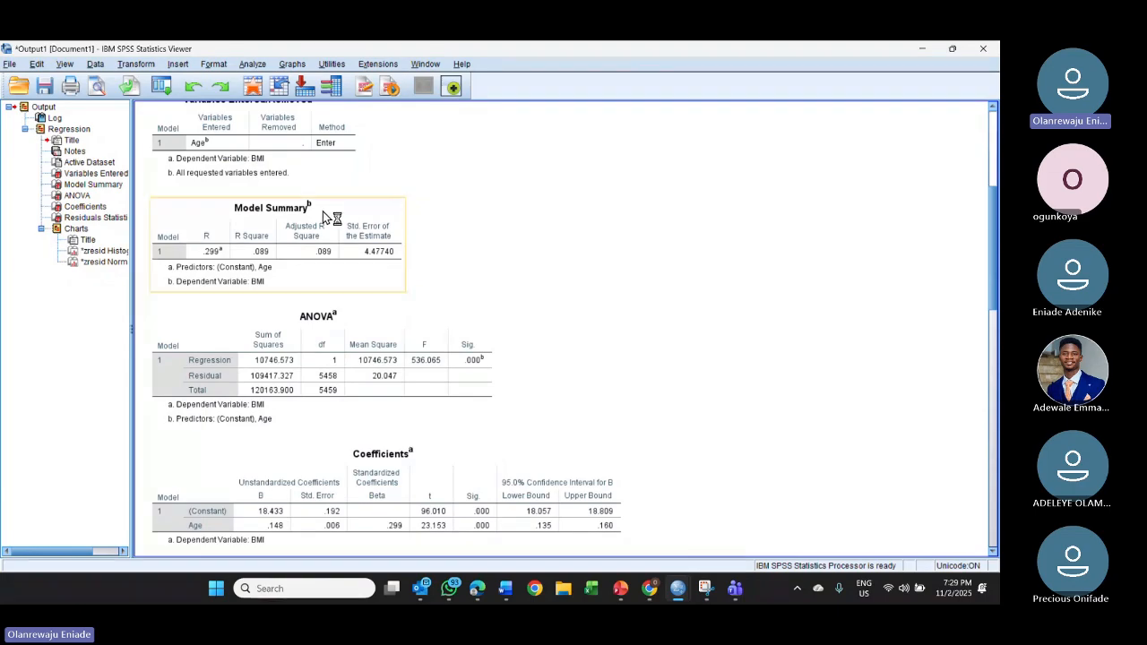
{"action": "scroll", "coordinate": [352, 271], "scroll_direction": "down", "scroll_amount": 1}
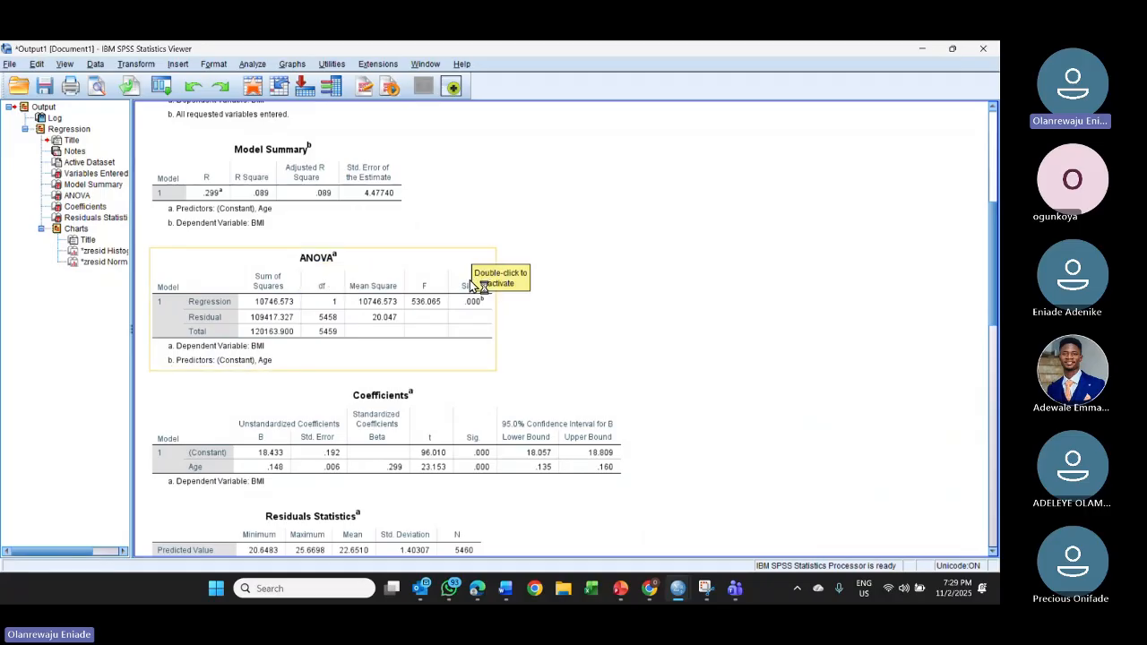
{"action": "scroll", "coordinate": [345, 350], "scroll_direction": "down", "scroll_amount": 1}
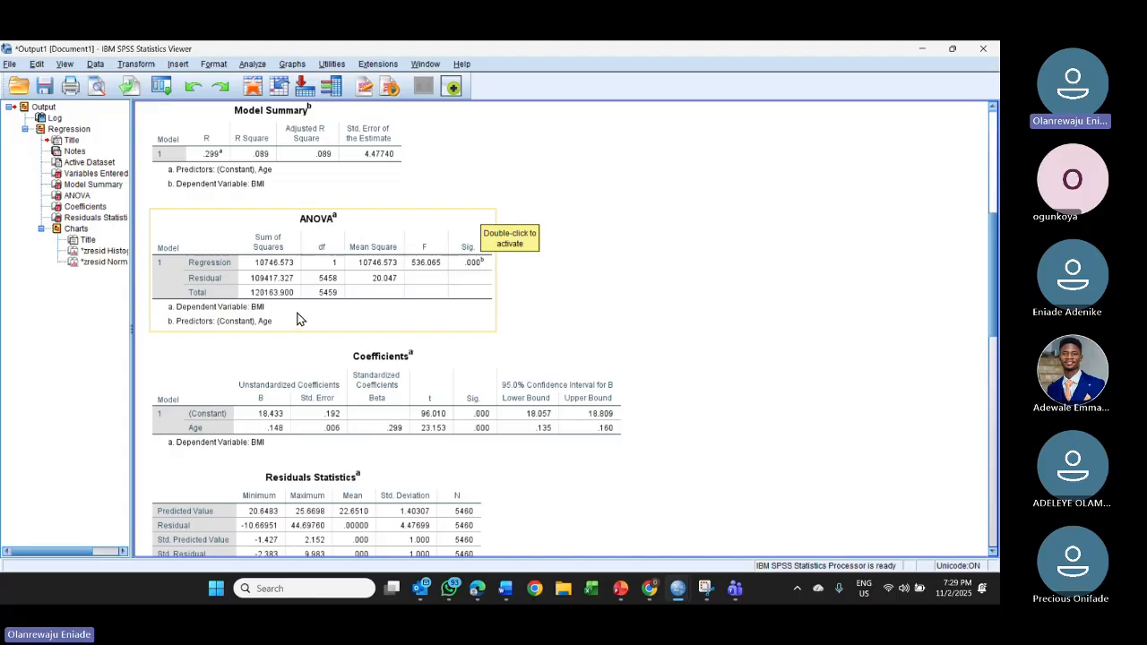
{"action": "scroll", "coordinate": [298, 268], "scroll_direction": "down", "scroll_amount": 1}
{"action": "scroll", "coordinate": [386, 230], "scroll_direction": "down", "scroll_amount": 2}
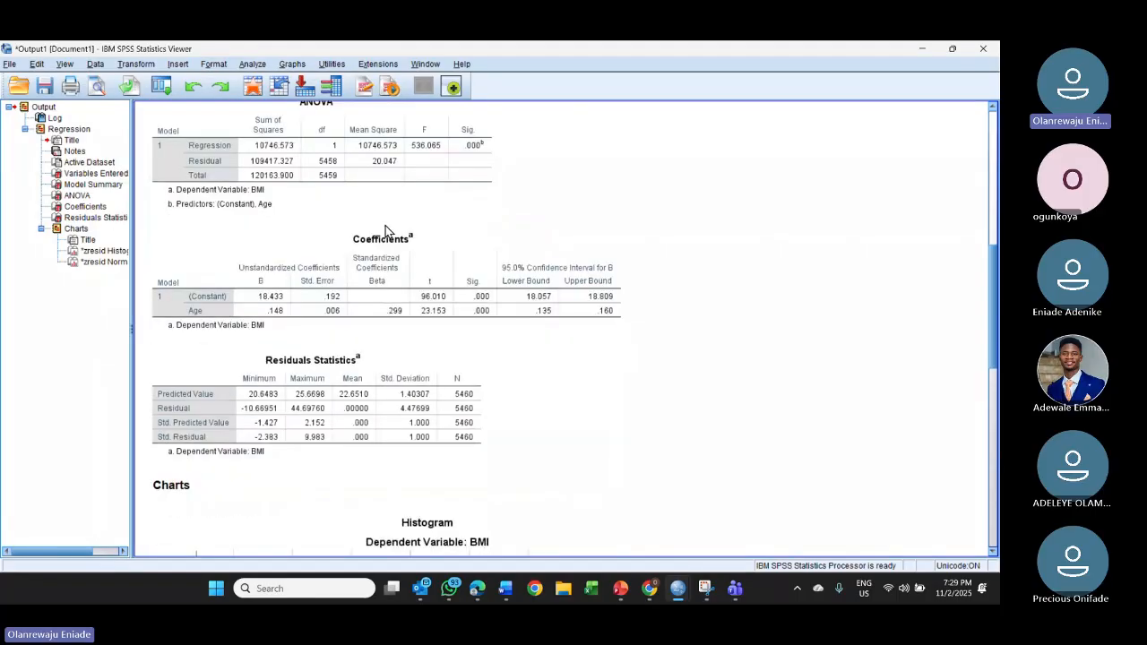
{"action": "scroll", "coordinate": [386, 231], "scroll_direction": "down", "scroll_amount": 2}
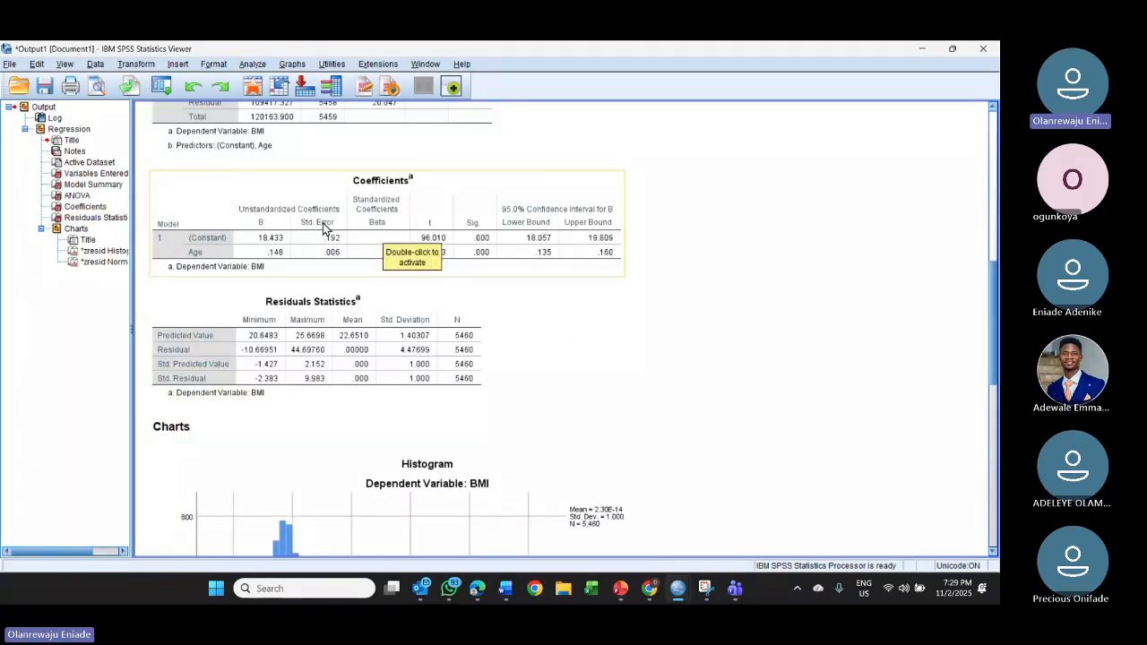
{"action": "left_click", "coordinate": [170, 239]}
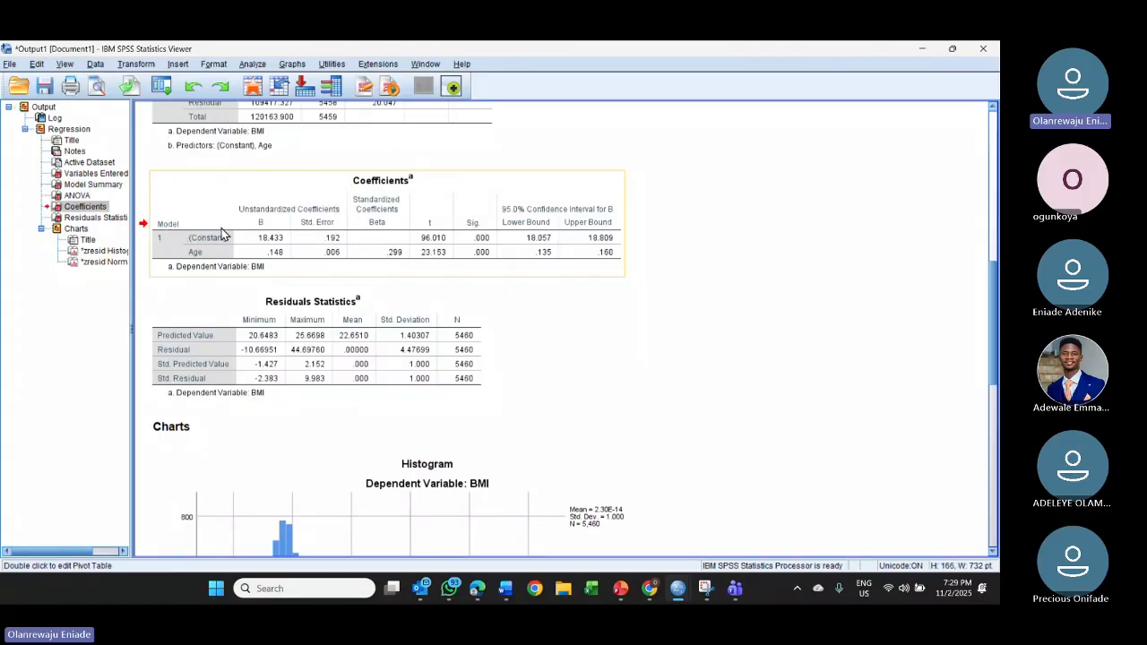
{"action": "double_click", "coordinate": [281, 256]}
Step: Switch to the Module 2 presentation in PowerPoint and view slide 35 explaining the terms of the linear regression equation
{"action": "left_click", "coordinate": [620, 590]}
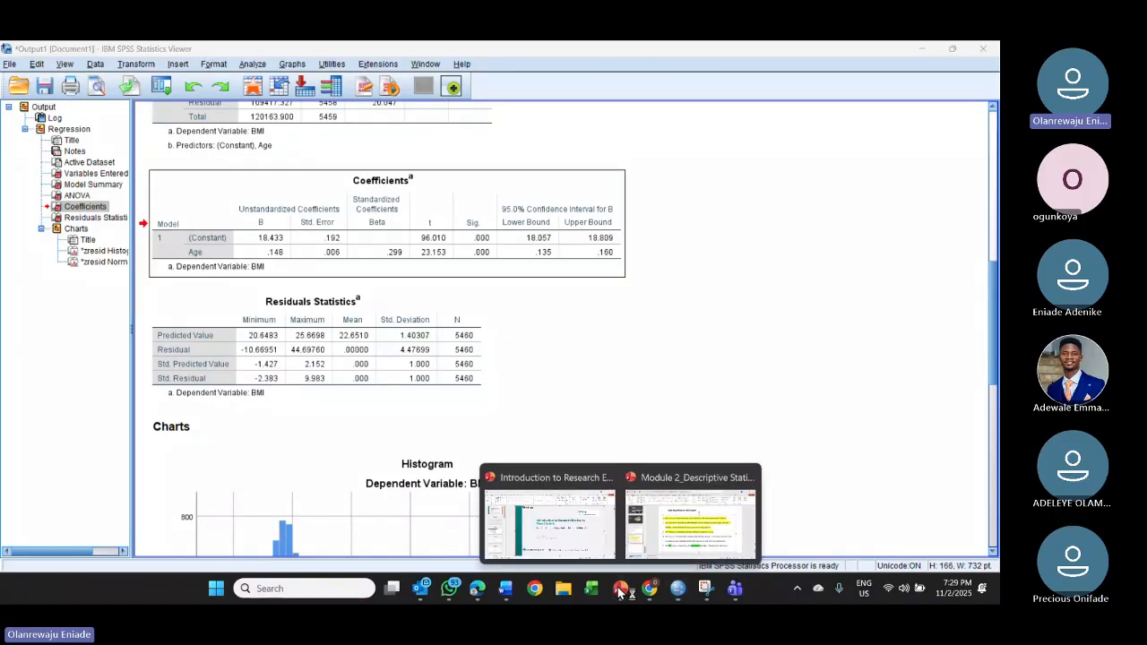
{"action": "left_click", "coordinate": [667, 524]}
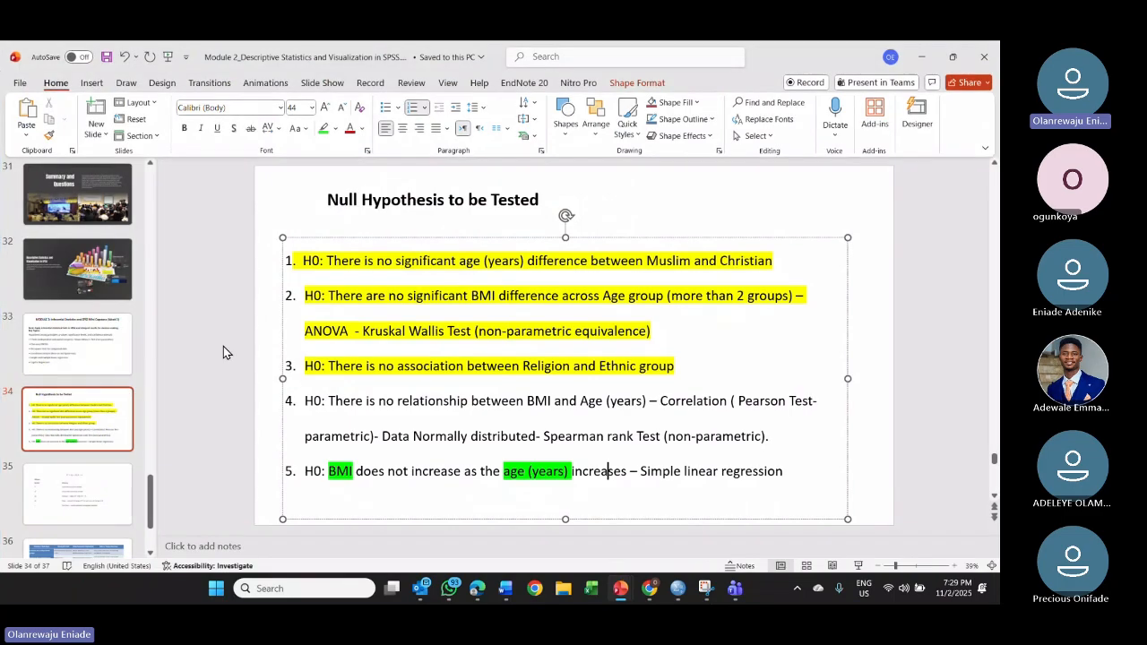
{"action": "left_click", "coordinate": [104, 489]}
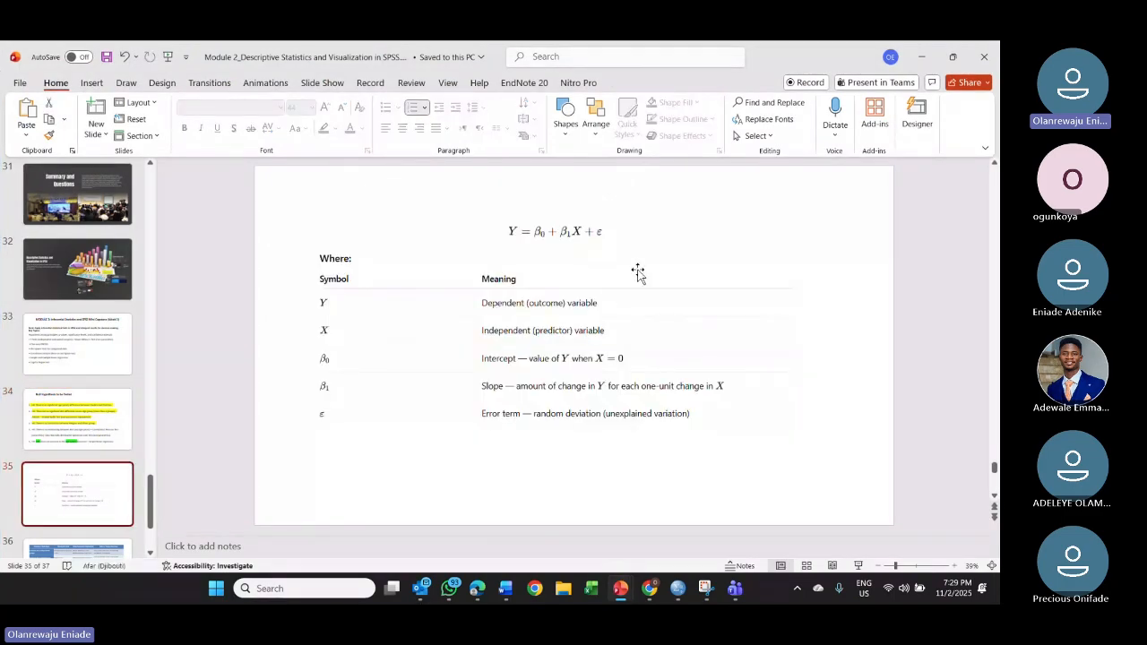
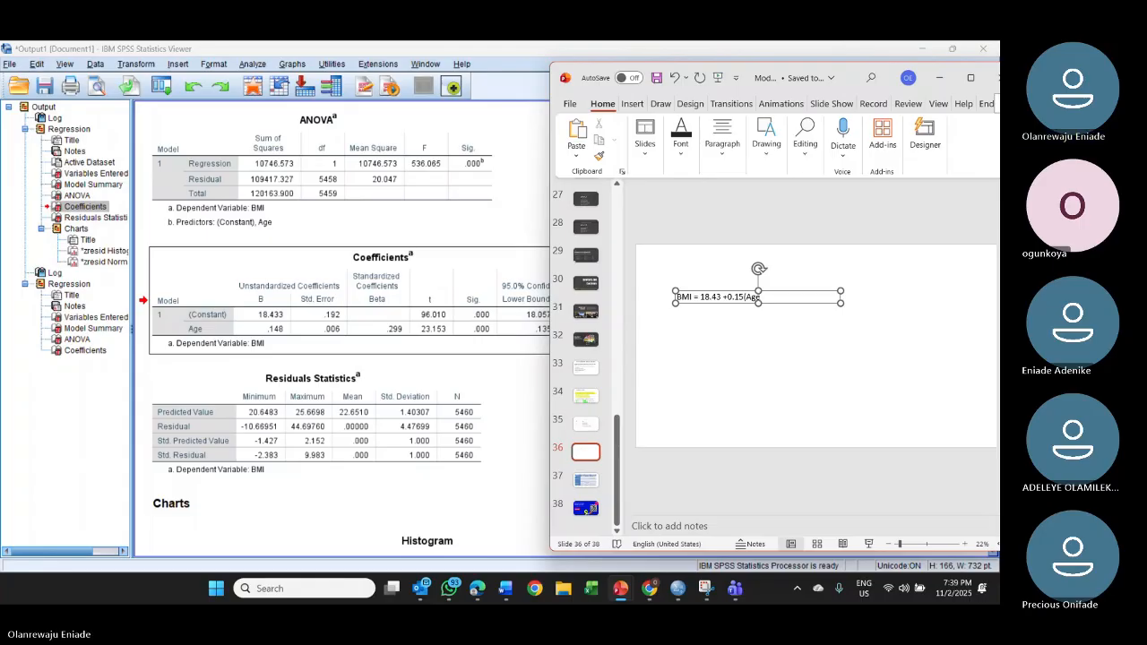
Step: Complete the equation on slide 36 as "BMI = 18.43 +0.15(Age)" and return to the Coefficients table in the SPSS output
{"action": "type", "text": ")"}
{"action": "left_click", "coordinate": [527, 387]}
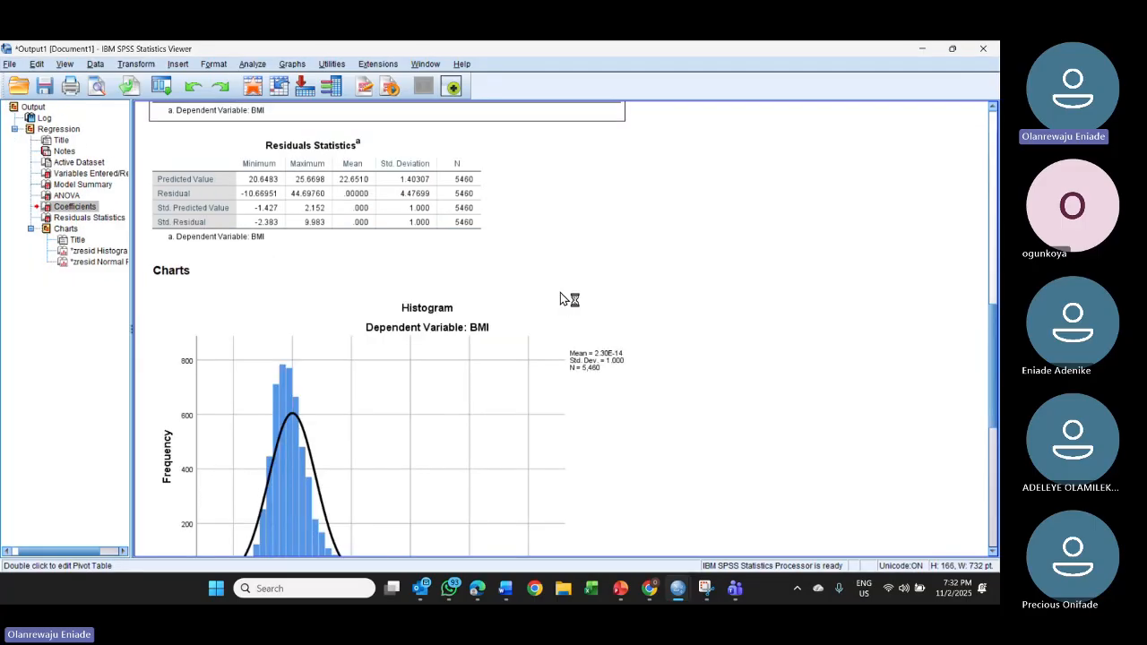
{"action": "scroll", "coordinate": [560, 292], "scroll_direction": "up", "scroll_amount": 3}
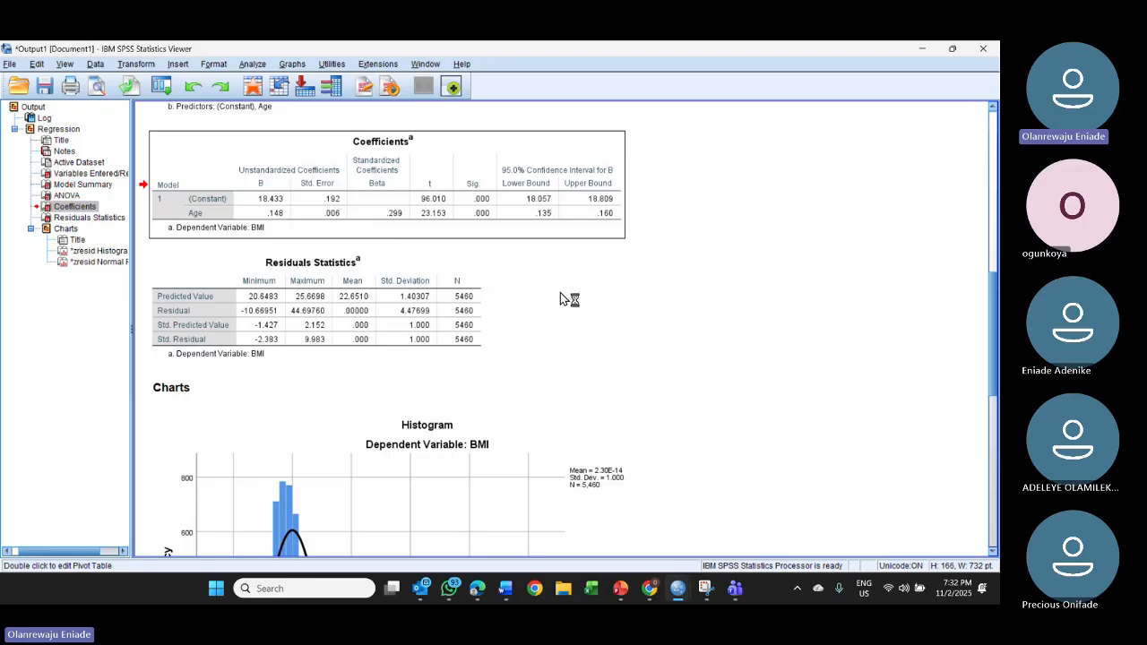
Step: Minimize the SPSS output and bring up the "Null Hypothesis to be Tested" slide of the Module 2 presentation in PowerPoint
{"action": "left_click", "coordinate": [922, 50]}
{"action": "mouse_move", "coordinate": [616, 596]}
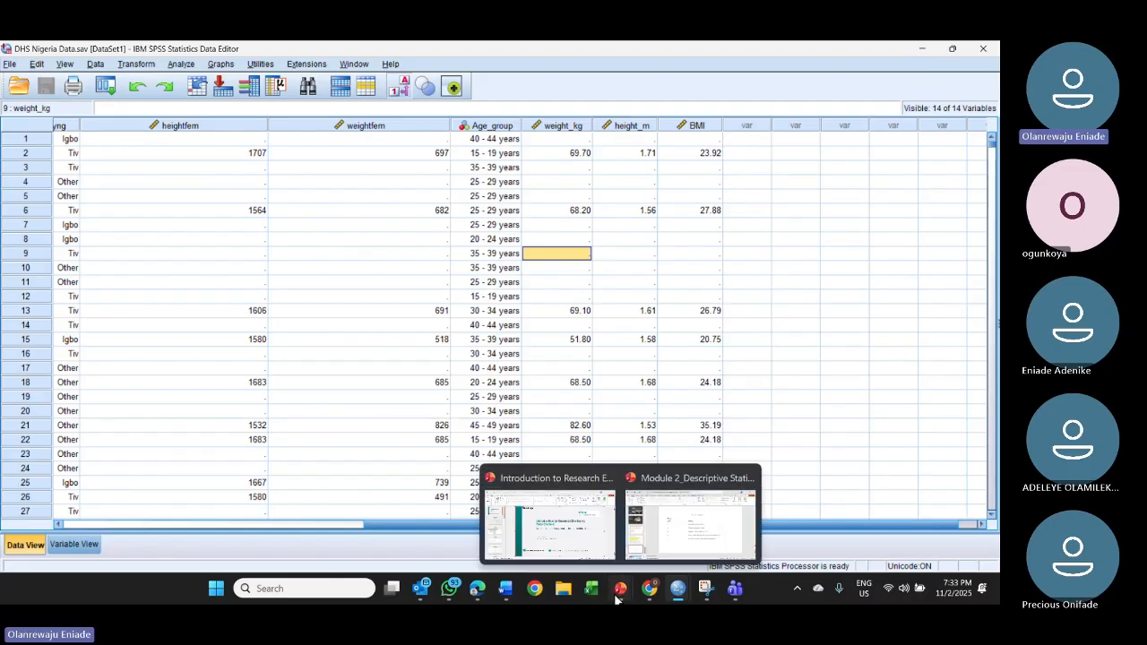
{"action": "left_click", "coordinate": [648, 545]}
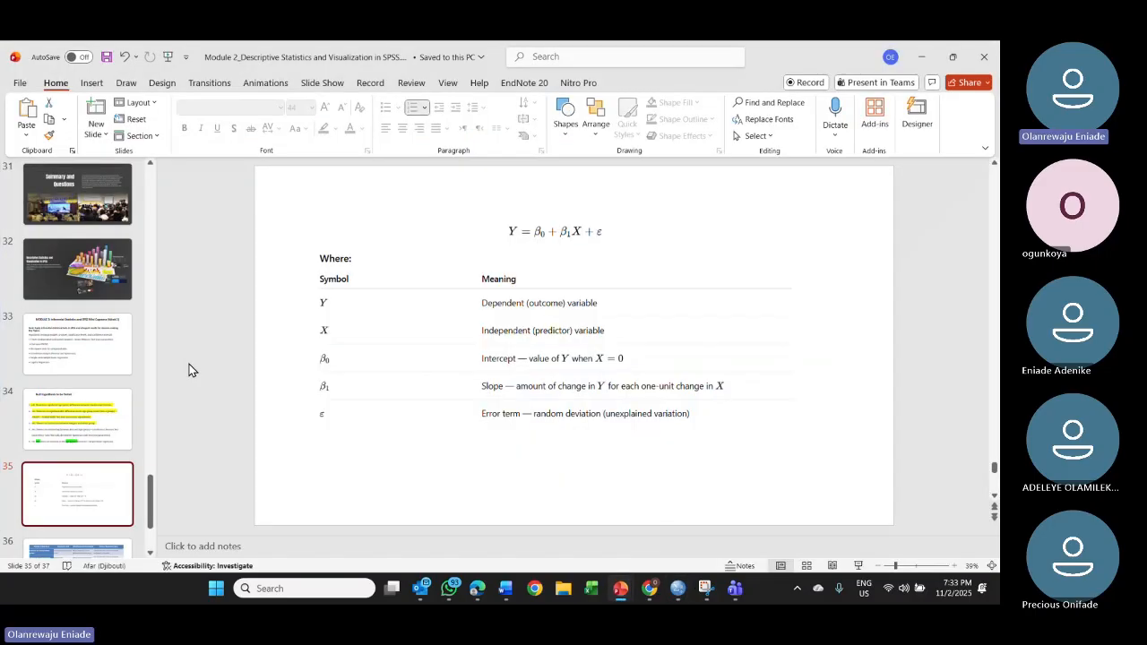
{"action": "left_click", "coordinate": [88, 423]}
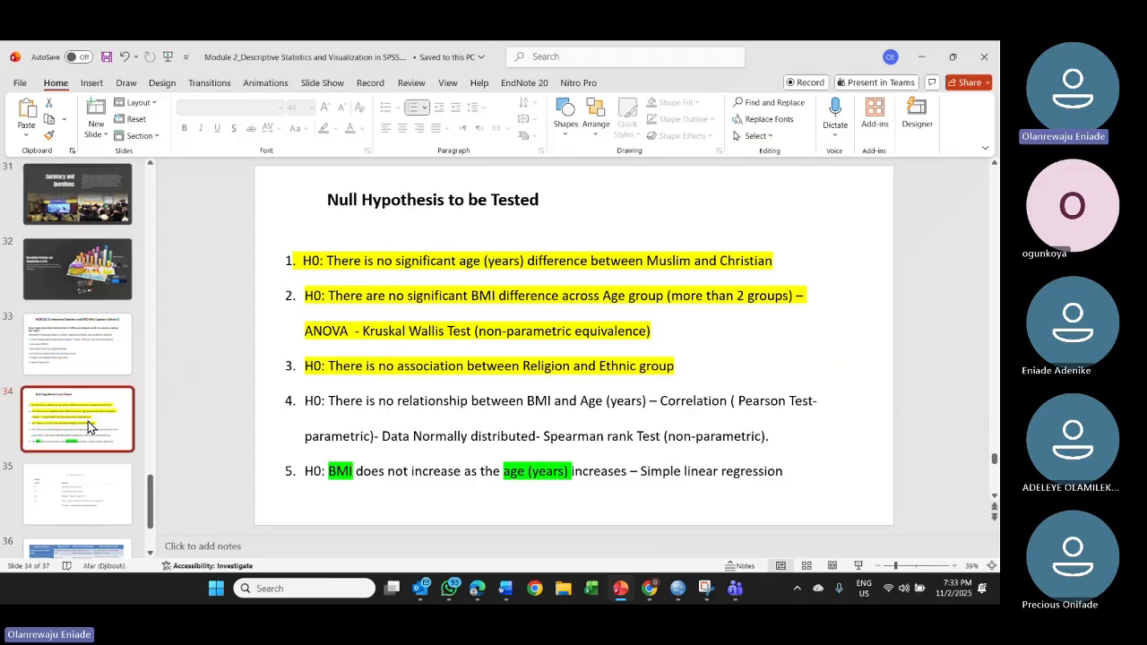
Step: Duplicate the fifth null hypothesis, on BMI and age, as item 6 of the list without leaving an extra empty item
{"action": "left_click", "coordinate": [812, 466]}
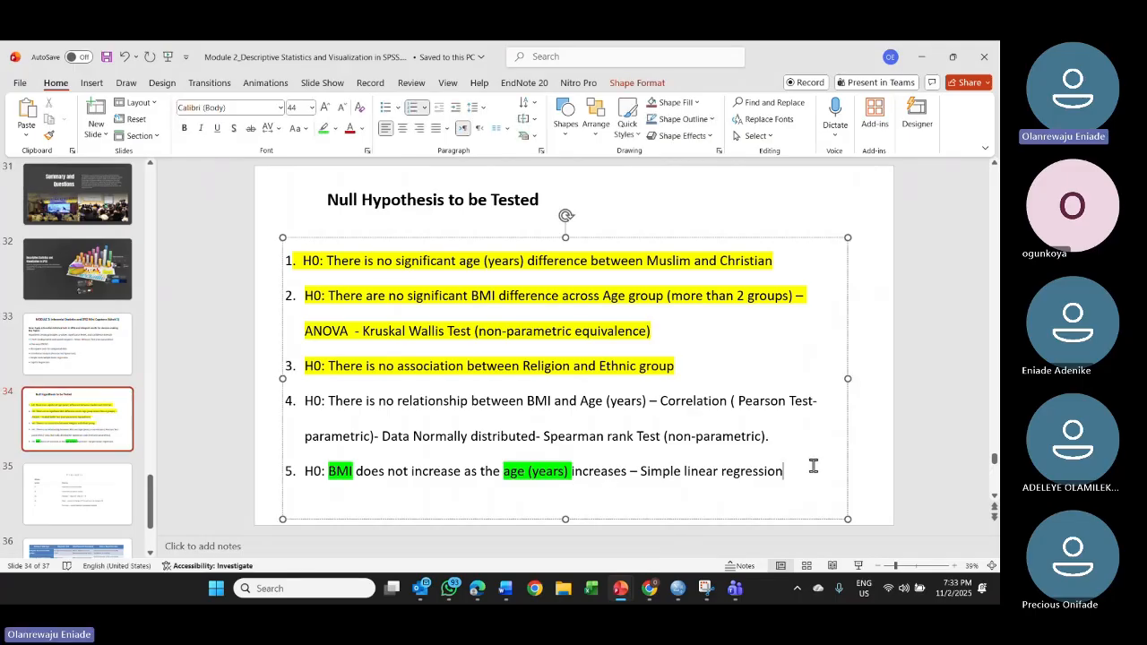
{"action": "key", "text": "Return"}
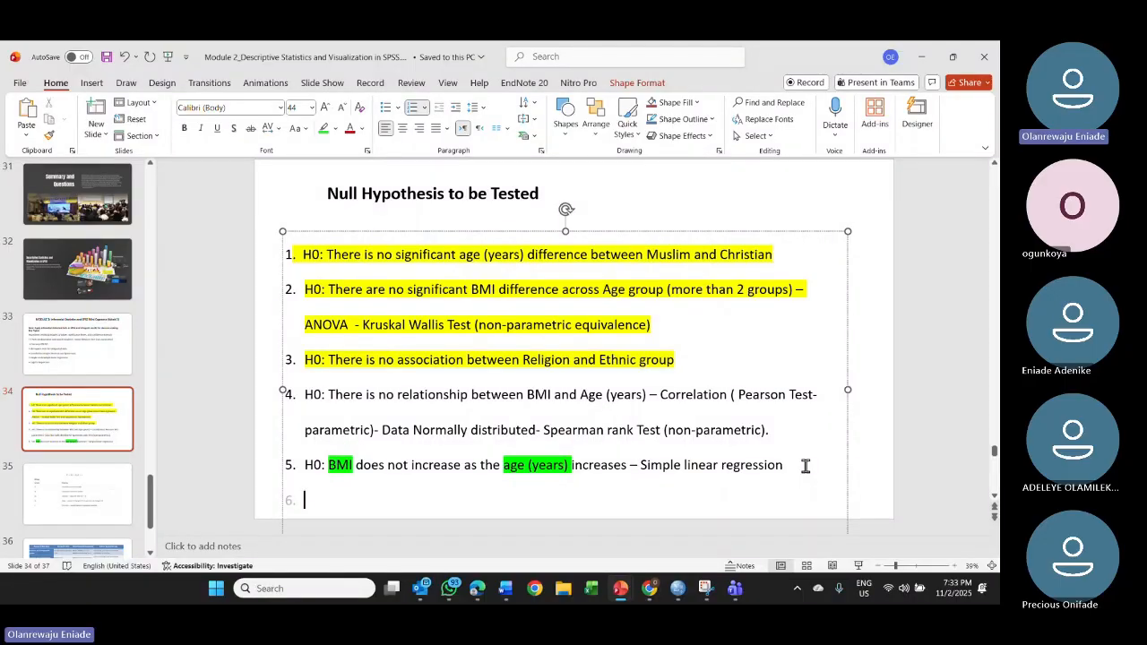
{"action": "key", "text": "BackSpace"}
{"action": "left_click_drag", "start_coordinate": [304, 464], "coordinate": [800, 485]}
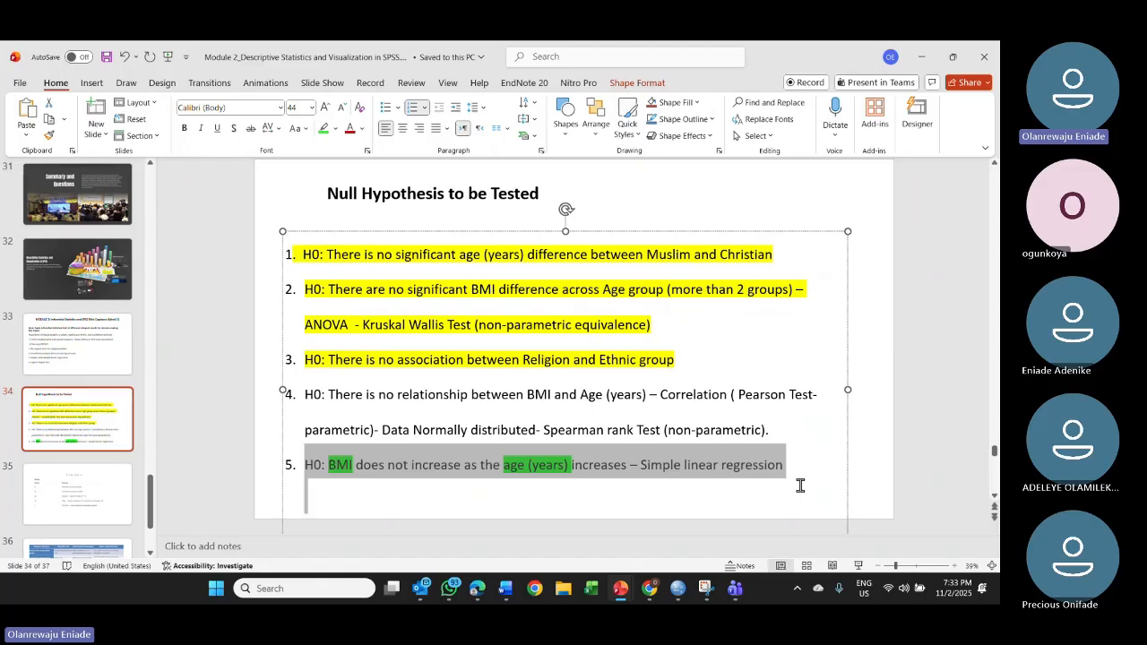
{"action": "key", "text": "ctrl+c"}
{"action": "left_click", "coordinate": [420, 504]}
{"action": "key", "text": "ctrl+v"}
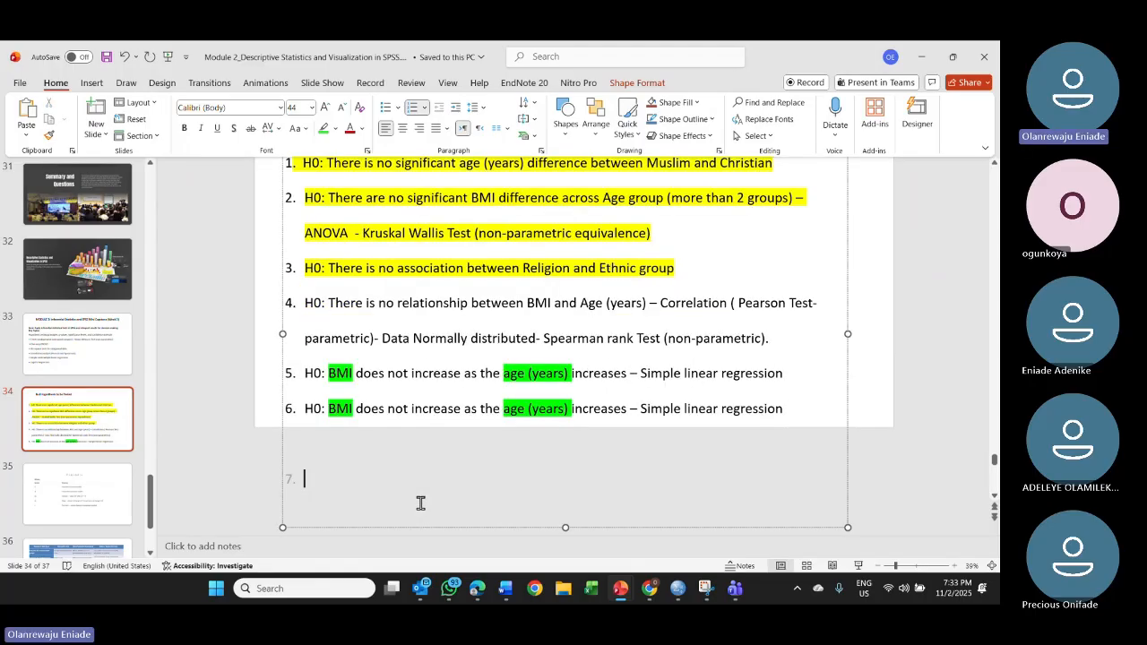
{"action": "key", "text": "BackSpace"}
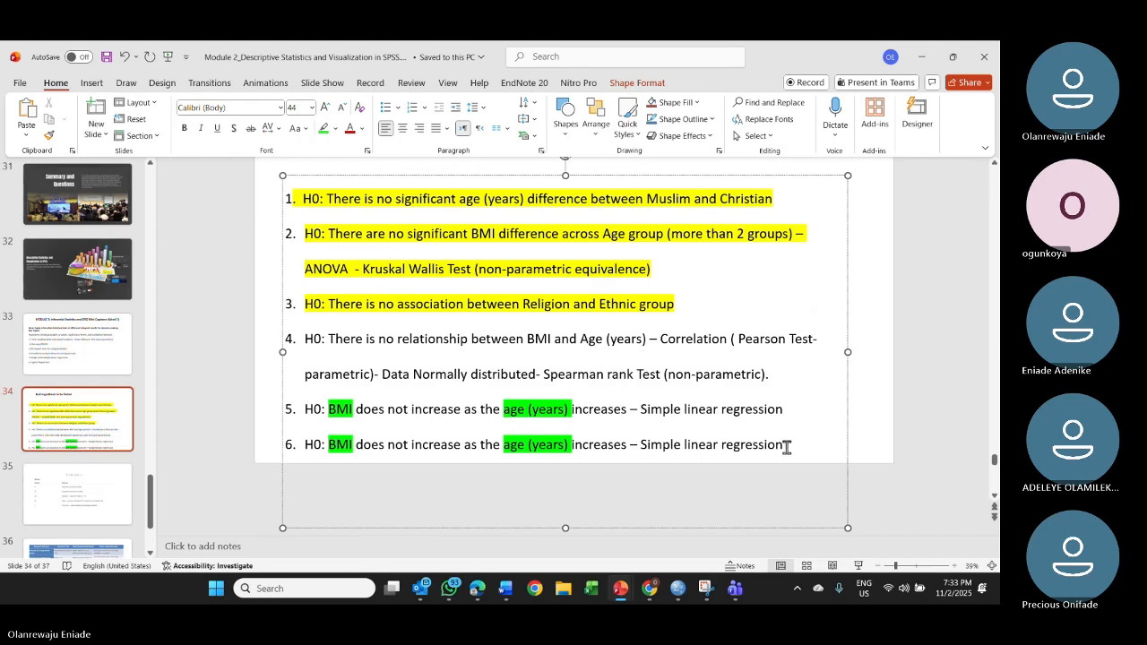
Step: In hypothesis 6, replace "Simple" with "Multiple" and add a comma after "age (years)" for a further predictor
{"action": "double_click", "coordinate": [663, 445]}
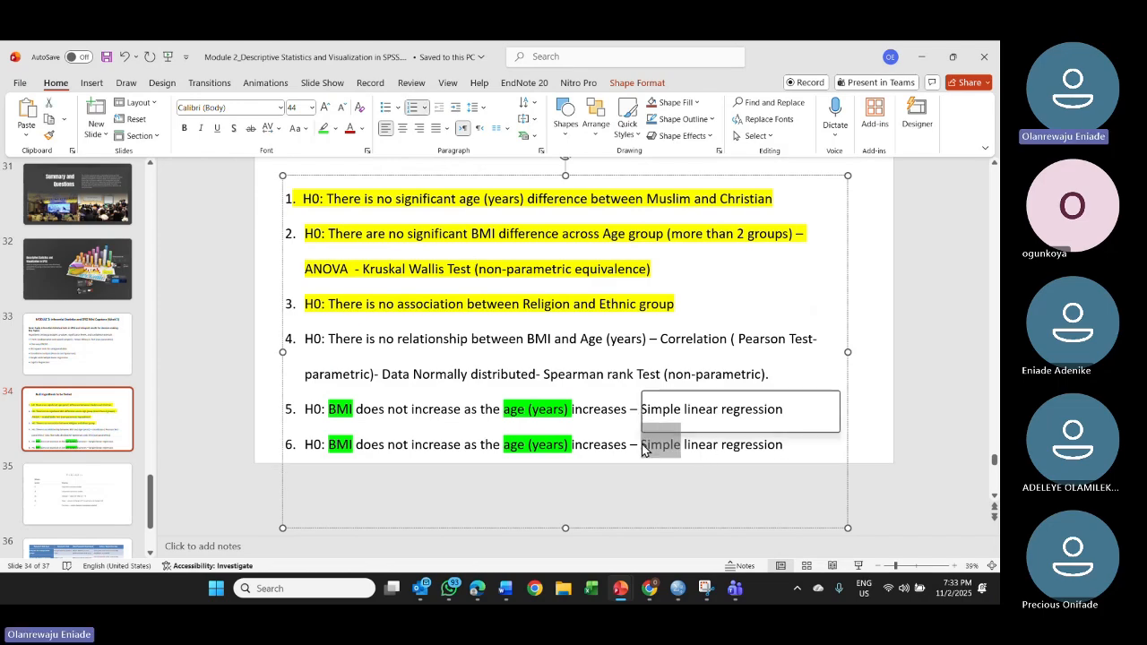
{"action": "type", "text": "Multi"}
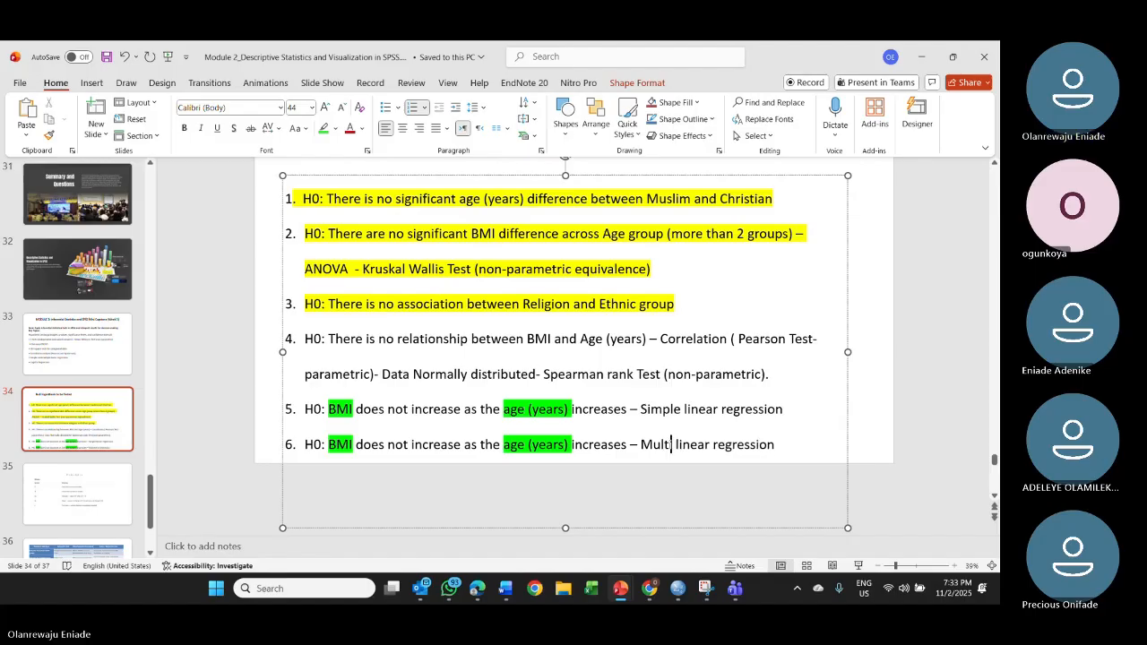
{"action": "type", "text": "ple"}
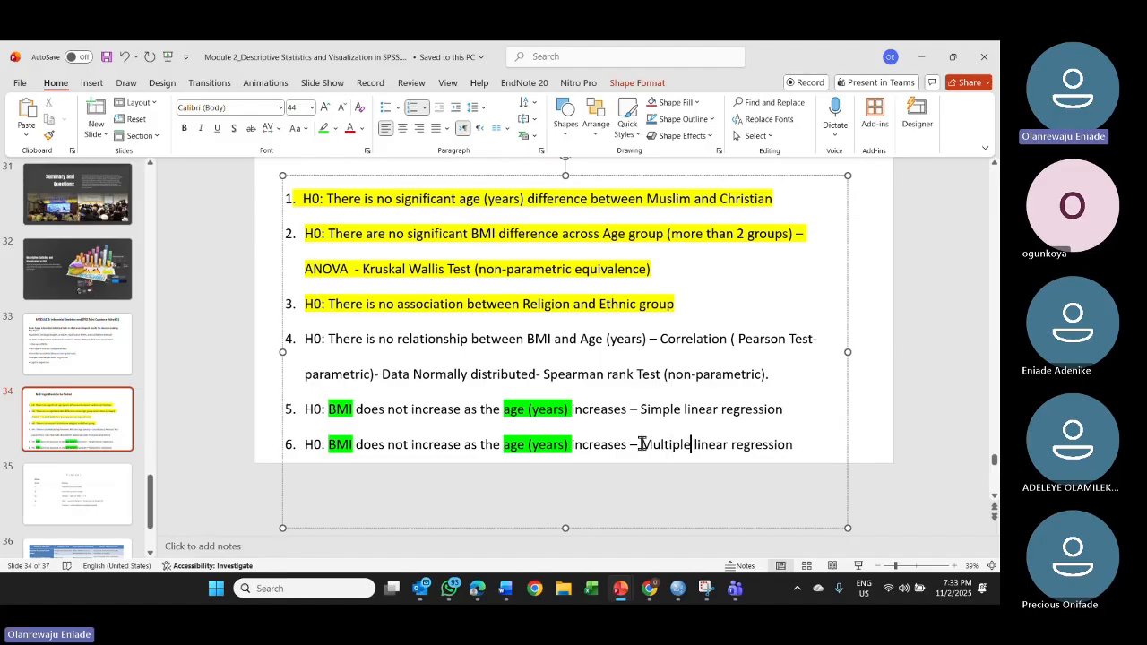
{"action": "left_click", "coordinate": [569, 445]}
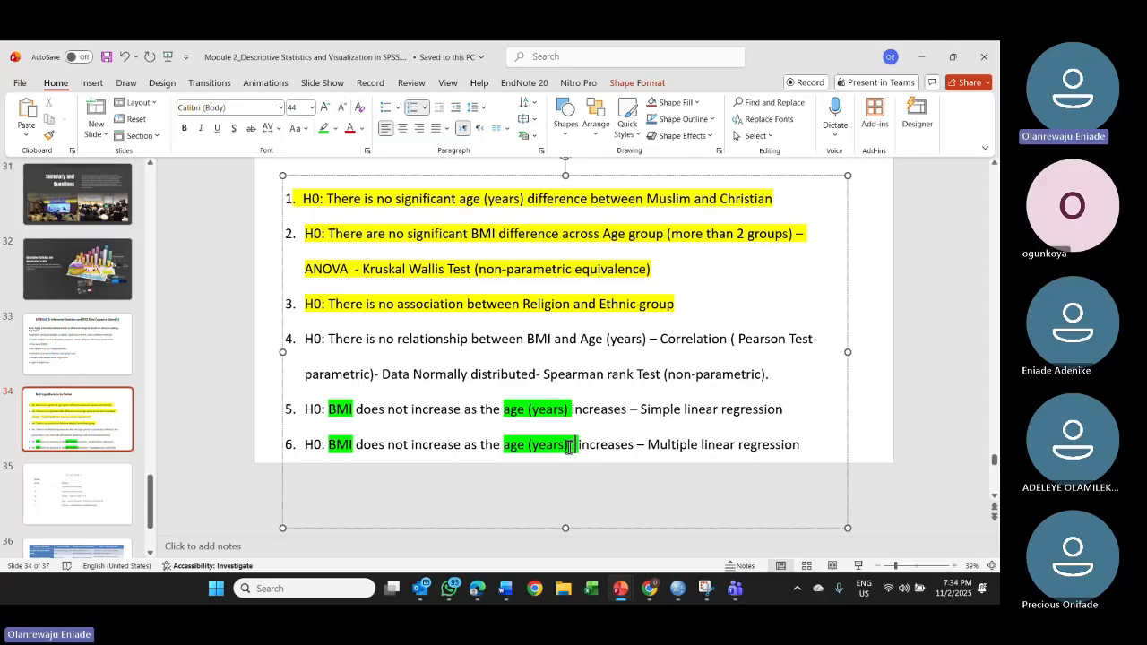
{"action": "type", "text": ","}
Step: Switch to the DHS Nigeria data in SPSS and look through the variables from age to BMI for further predictors
{"action": "mouse_move", "coordinate": [676, 594]}
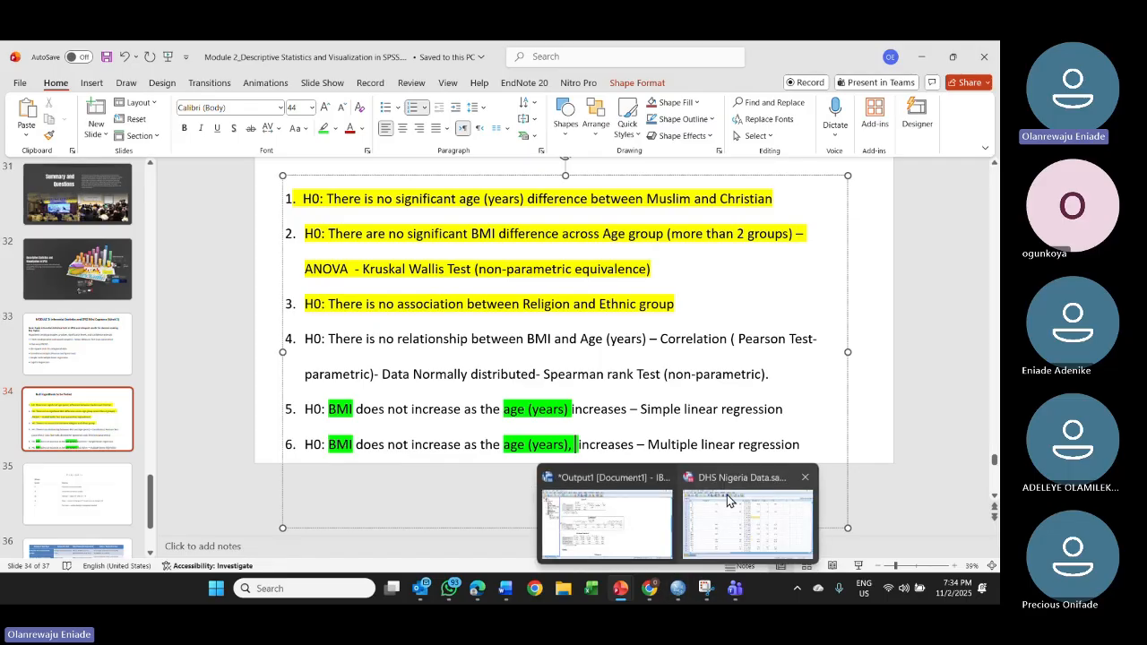
{"action": "left_click", "coordinate": [741, 504]}
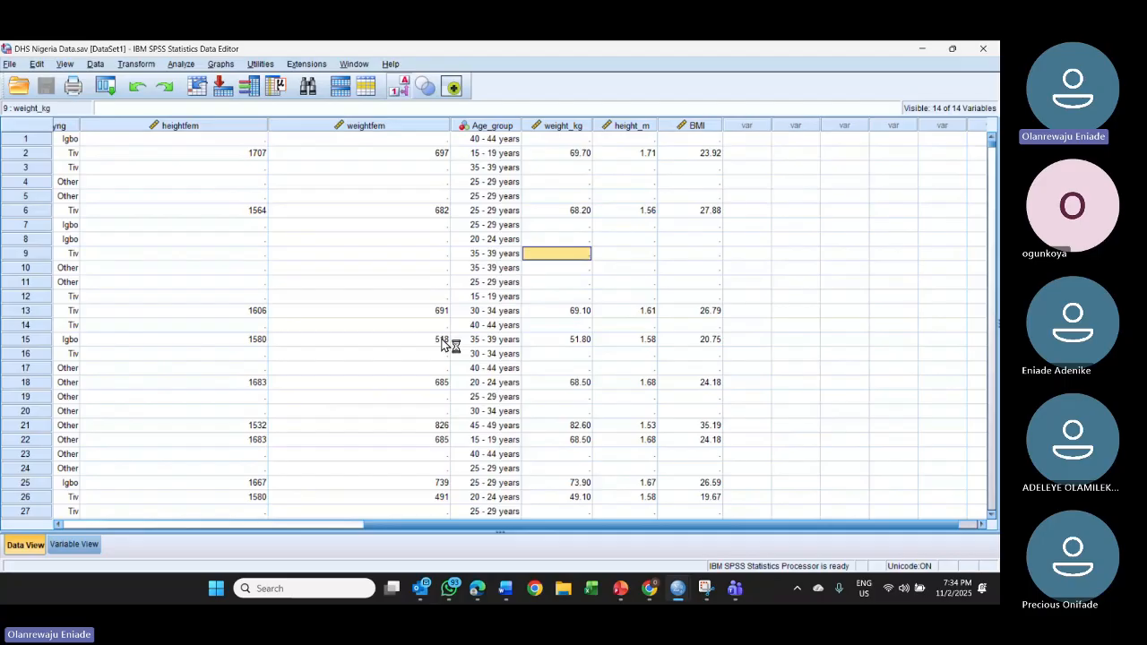
{"action": "key", "text": "Up"}
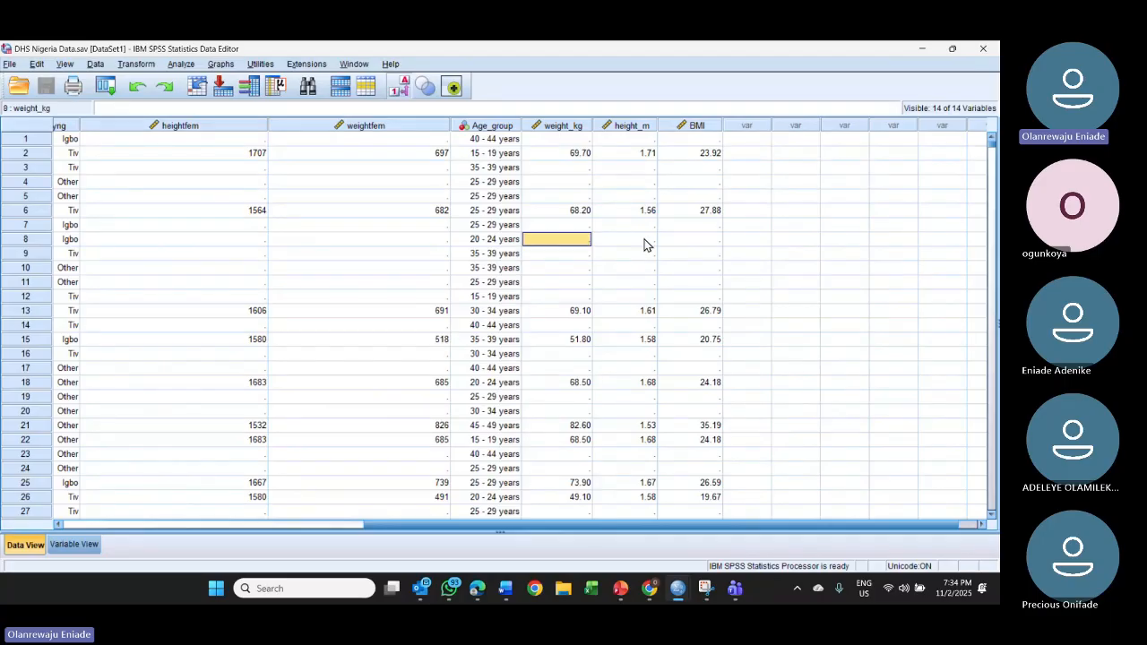
{"action": "left_click", "coordinate": [644, 239]}
{"action": "key", "text": "Left"}
{"action": "key", "text": "Left"}
{"action": "key", "text": "Left"}
{"action": "key", "text": "Left"}
{"action": "key", "text": "Left"}
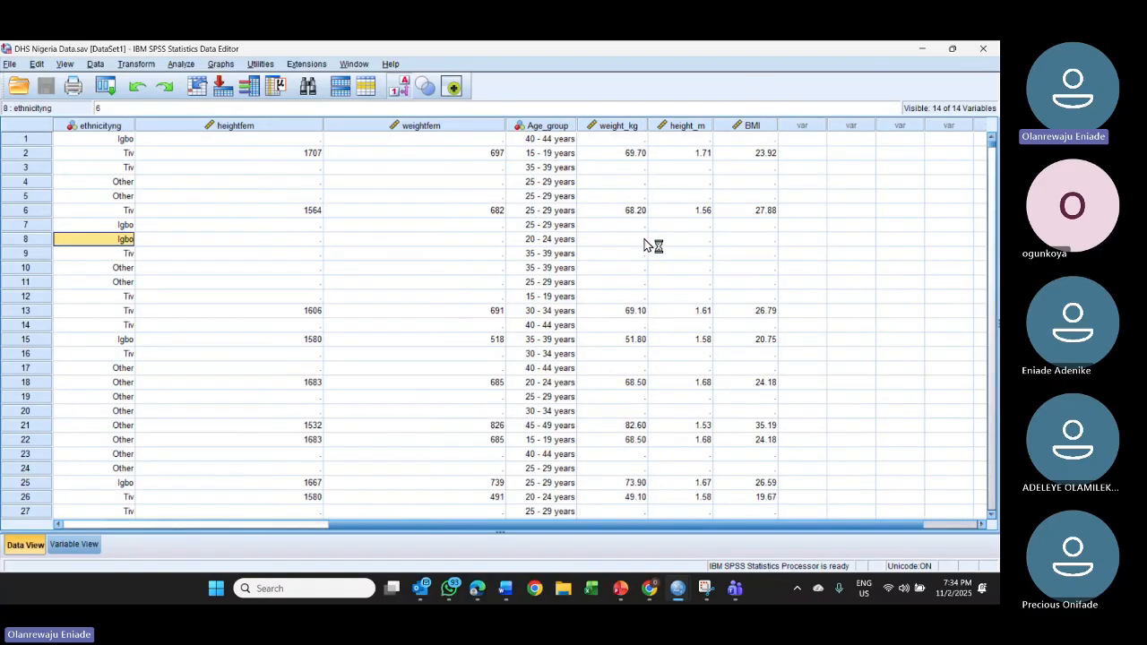
{"action": "key", "text": "Left"}
{"action": "key", "text": "Left"}
{"action": "key", "text": "Left"}
{"action": "key", "text": "Left"}
{"action": "key", "text": "Left"}
{"action": "key", "text": "Left"}
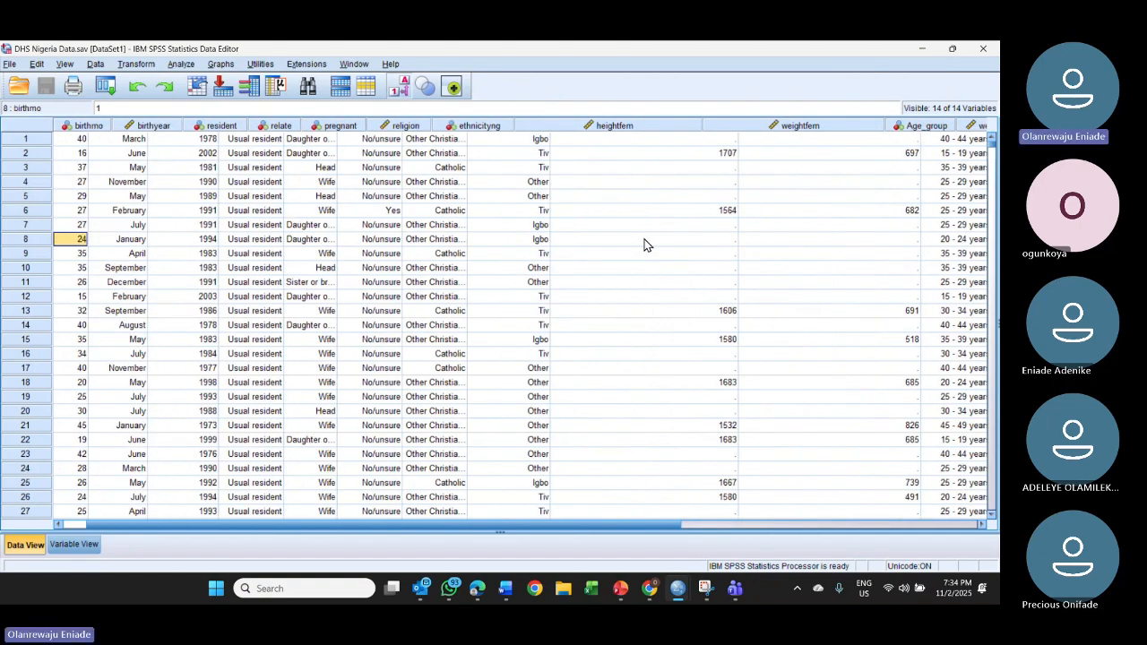
{"action": "key", "text": "Left"}
{"action": "key", "text": "Right"}
{"action": "key", "text": "Right"}
{"action": "key", "text": "Right"}
{"action": "key", "text": "Right"}
{"action": "key", "text": "Right"}
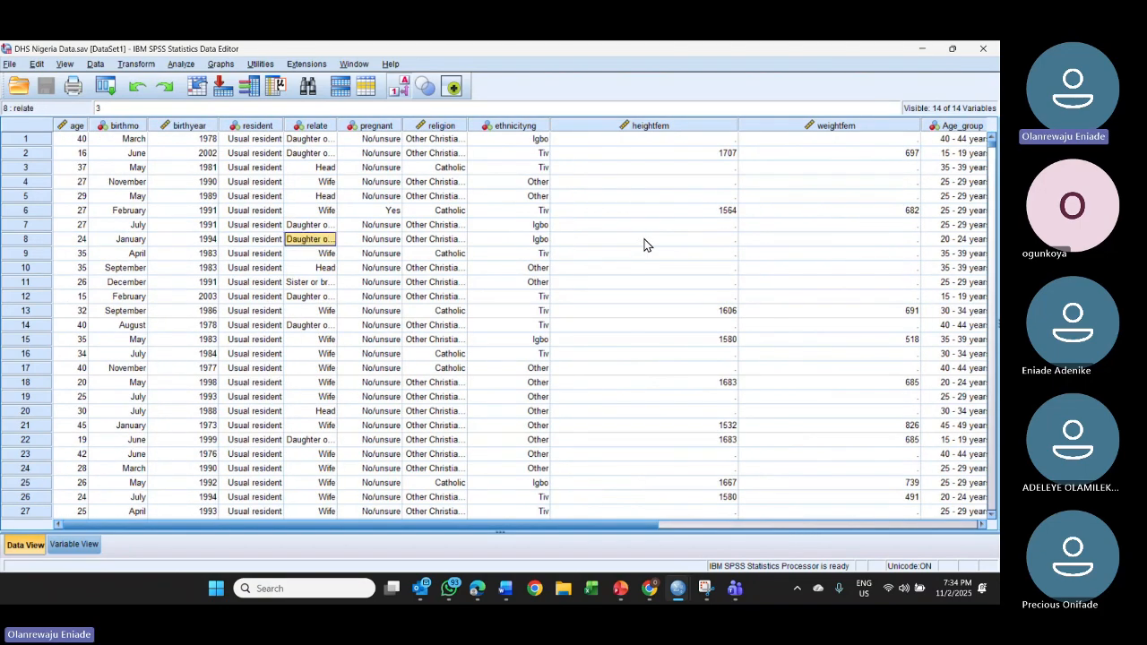
{"action": "key", "text": "Right"}
{"action": "key", "text": "Right"}
{"action": "key", "text": "Right"}
{"action": "key", "text": "Right"}
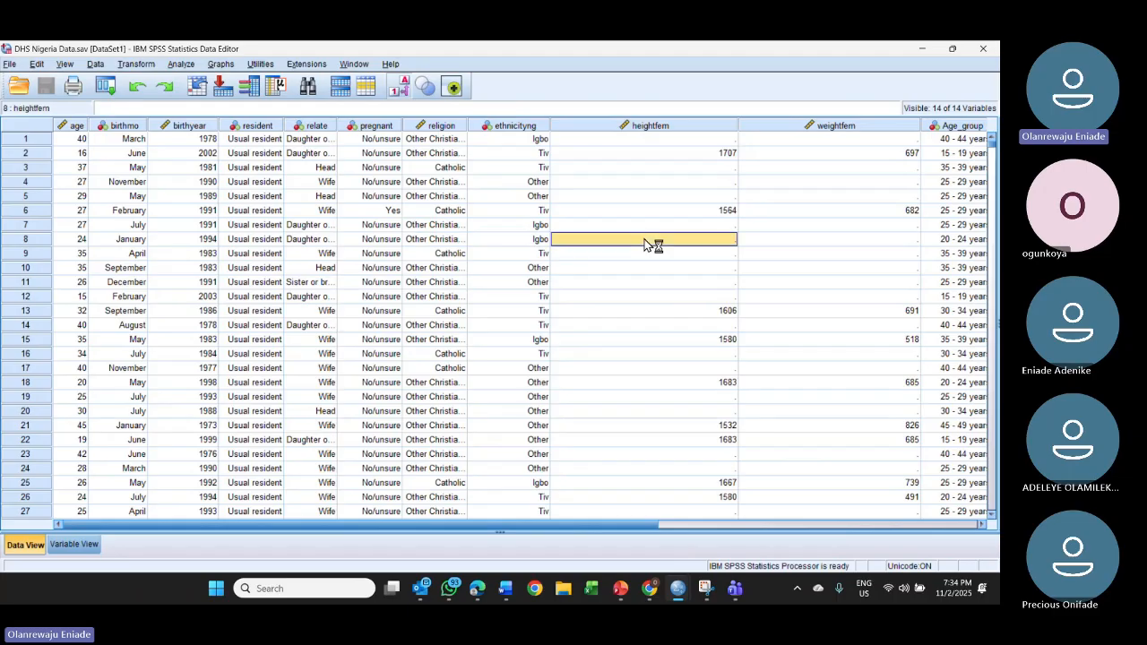
{"action": "key", "text": "Right"}
{"action": "key", "text": "Right"}
{"action": "key", "text": "Right"}
{"action": "key", "text": "Right"}
{"action": "key", "text": "Right"}
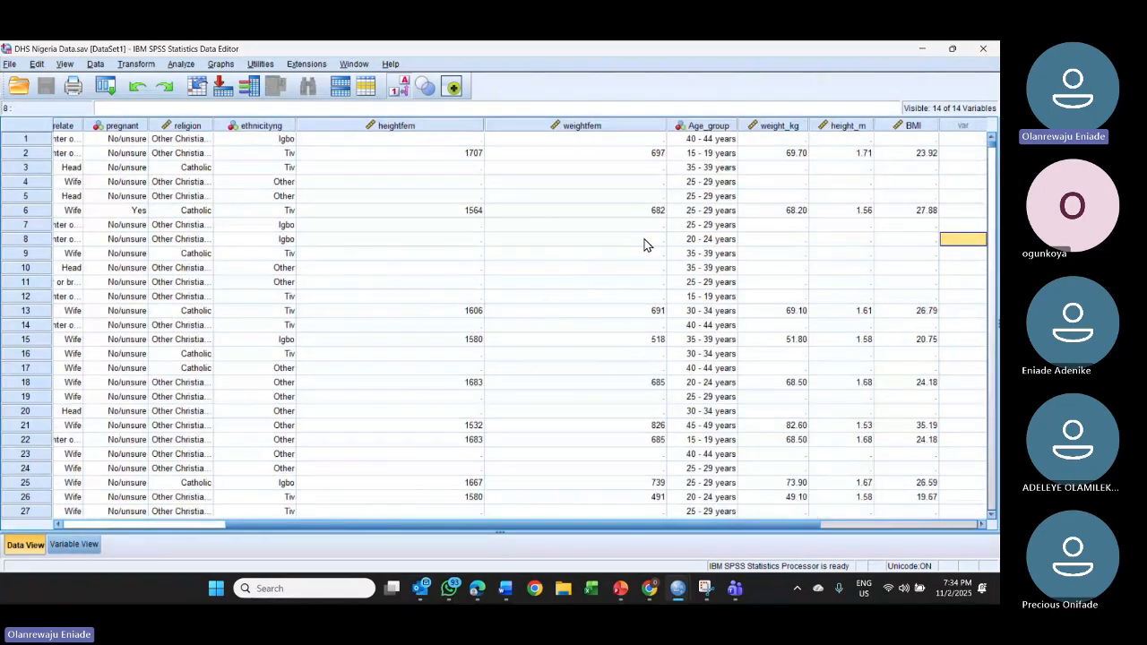
{"action": "key", "text": "Right"}
{"action": "key", "text": "Right"}
{"action": "key", "text": "Right"}
{"action": "key", "text": "Right"}
{"action": "key", "text": "Right"}
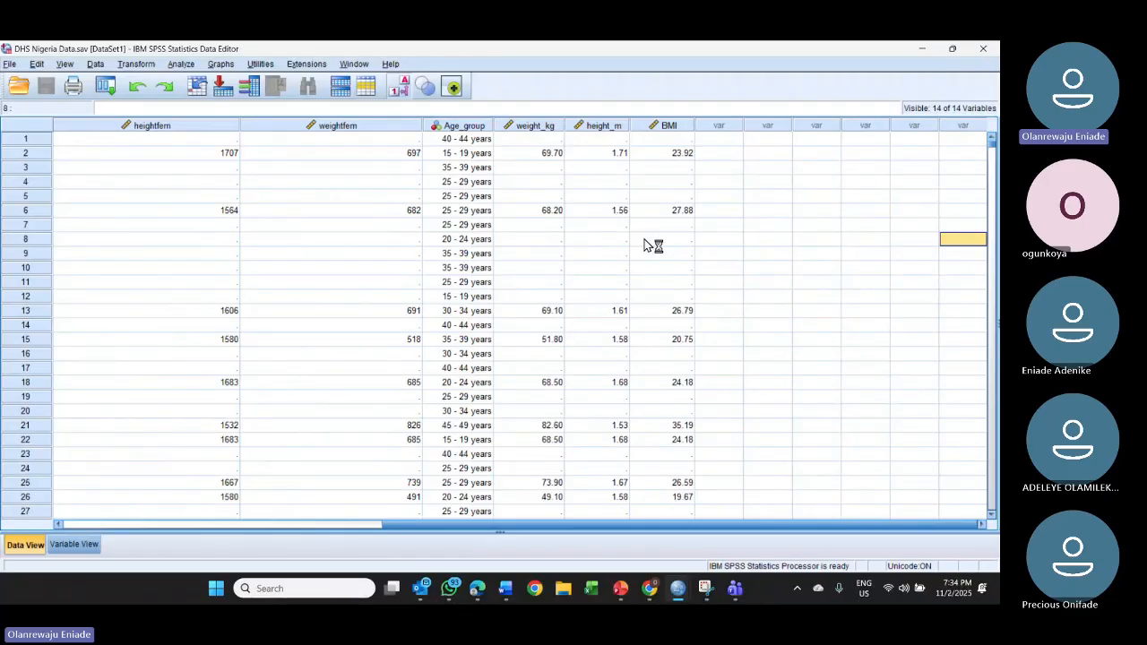
{"action": "key", "text": "Left"}
{"action": "key", "text": "Left"}
{"action": "key", "text": "Left"}
{"action": "key", "text": "Left"}
{"action": "key", "text": "Left"}
{"action": "key", "text": "Left"}
{"action": "key", "text": "Left"}
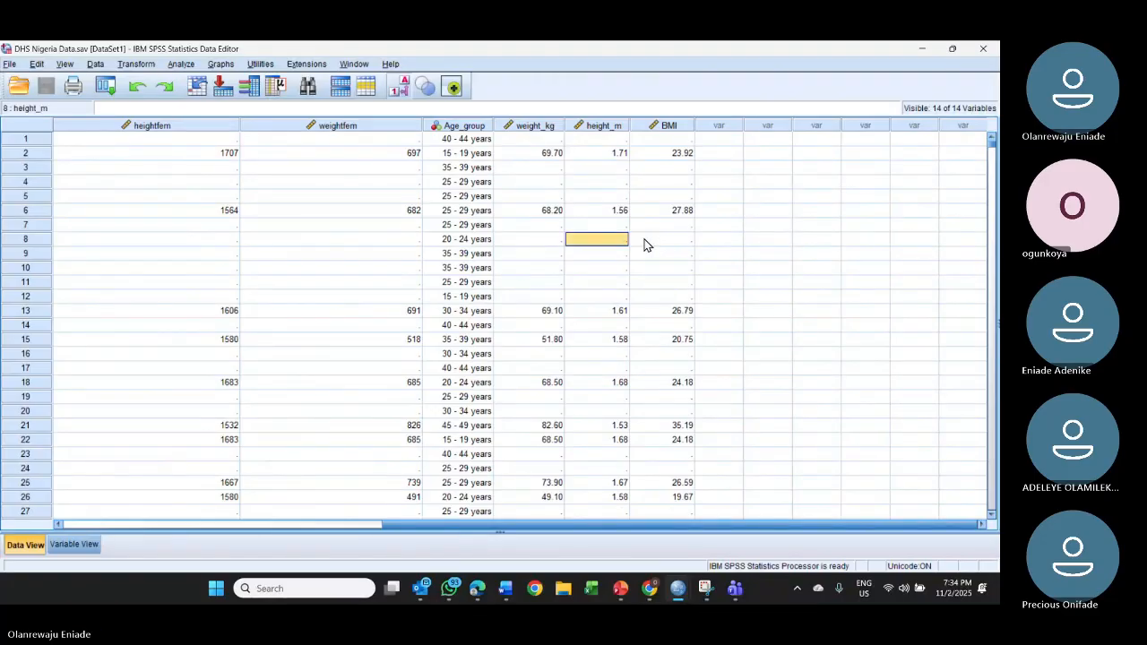
Step: Go back to the age variable and display the data as numeric codes instead of value labels
{"action": "key", "text": "Left"}
{"action": "key", "text": "Left"}
{"action": "key", "text": "Left"}
{"action": "key", "text": "Left"}
{"action": "key", "text": "Left"}
{"action": "key", "text": "Left"}
{"action": "key", "text": "Left"}
{"action": "key", "text": "Left"}
{"action": "key", "text": "Left"}
{"action": "key", "text": "Left"}
{"action": "key", "text": "Left"}
{"action": "key", "text": "Left"}
{"action": "key", "text": "Left"}
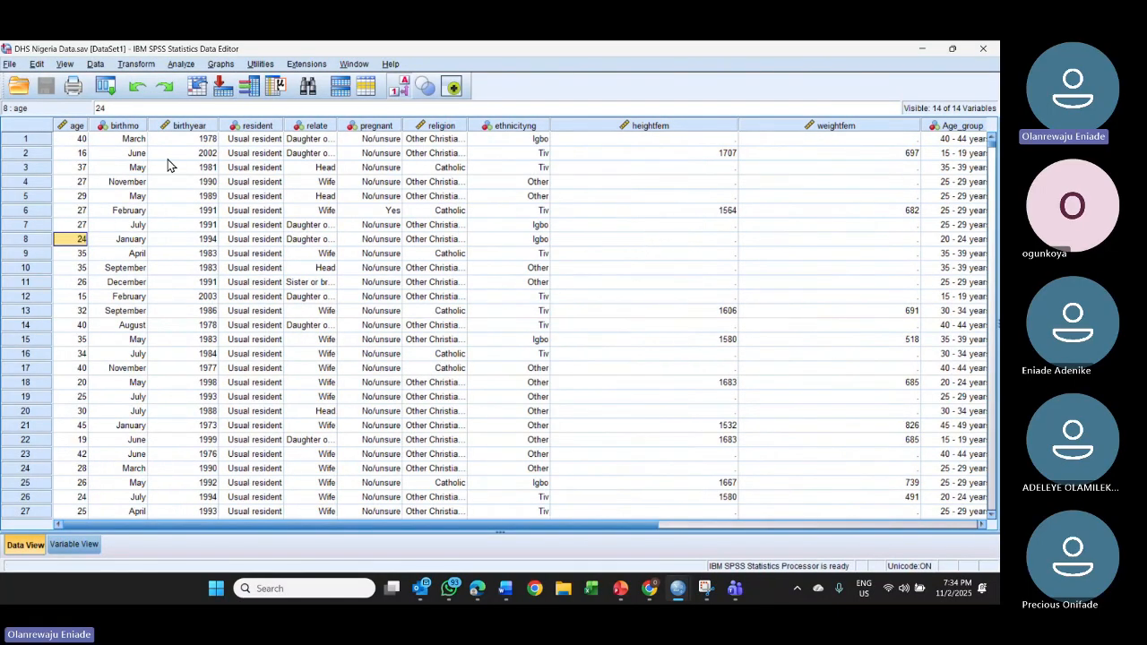
{"action": "left_click", "coordinate": [133, 127]}
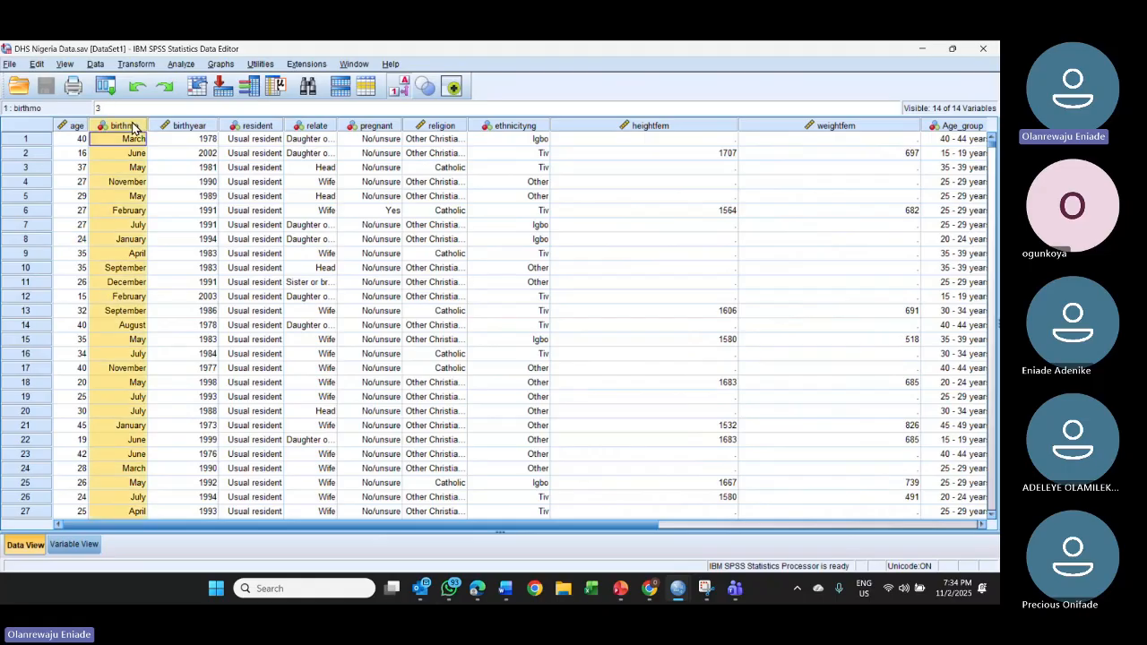
{"action": "double_click", "coordinate": [133, 126]}
{"action": "left_click", "coordinate": [401, 86]}
{"action": "left_click", "coordinate": [179, 225]}
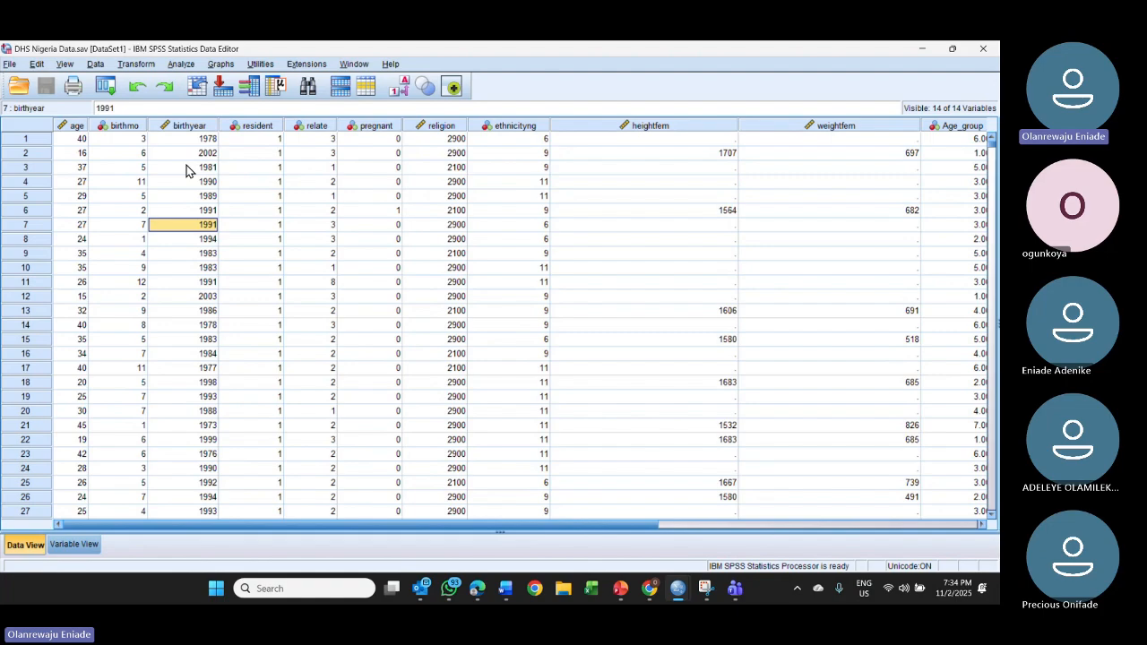
Step: Examine the coded values of birthmo and relate across the cases as candidate predictors
{"action": "left_click", "coordinate": [125, 126]}
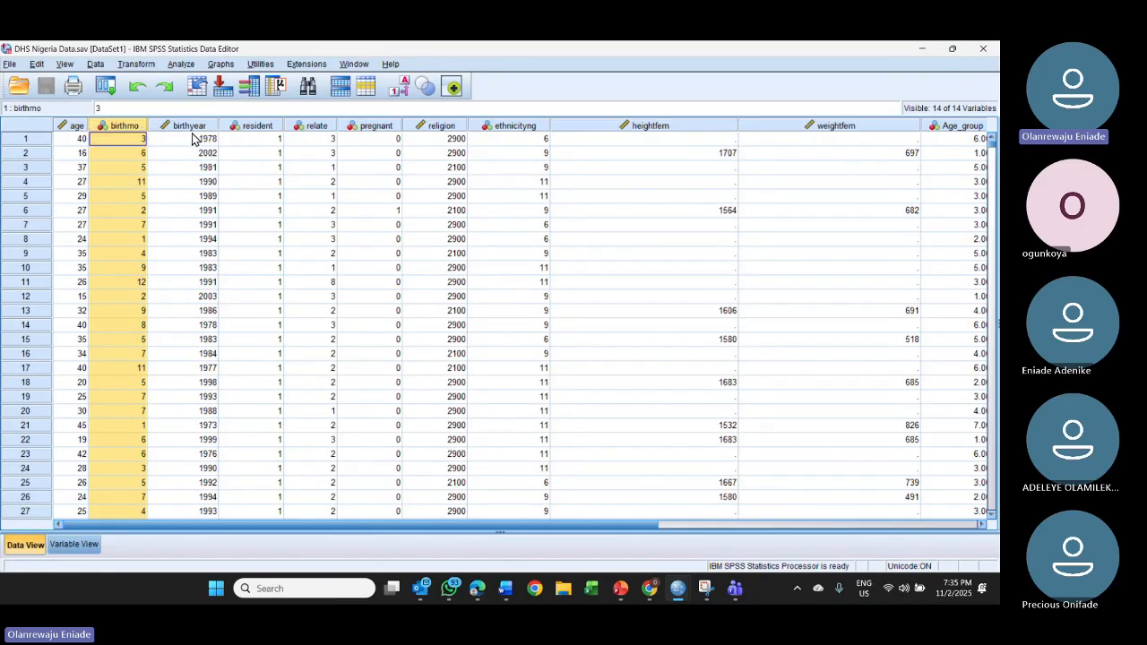
{"action": "left_click", "coordinate": [316, 127]}
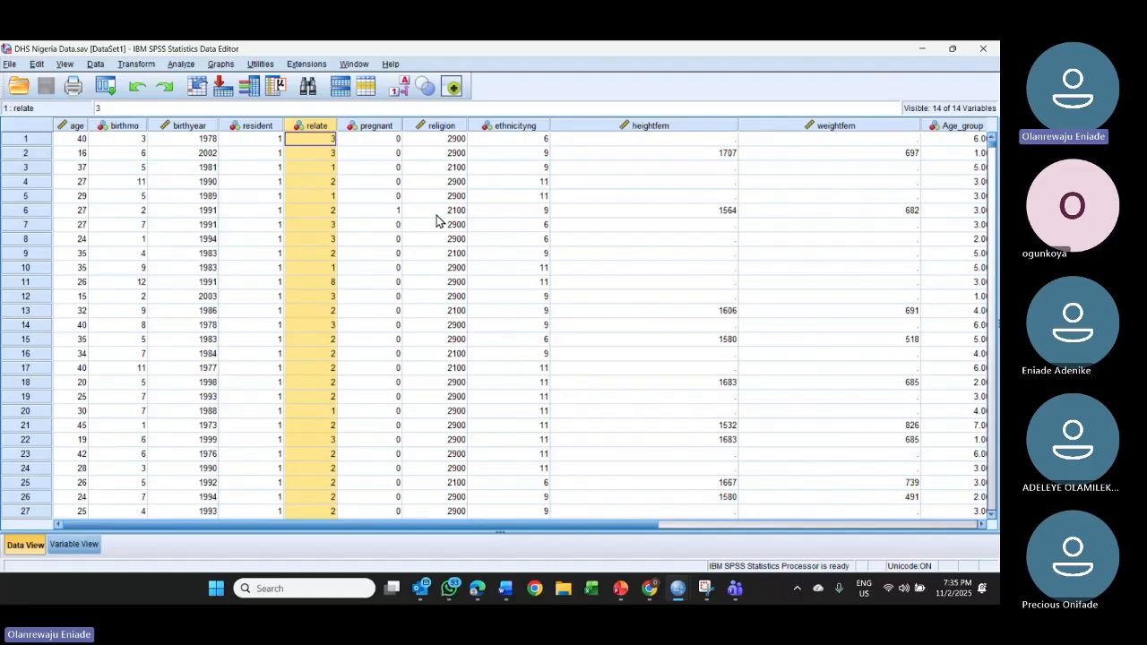
{"action": "scroll", "coordinate": [386, 294], "scroll_direction": "down", "scroll_amount": 20}
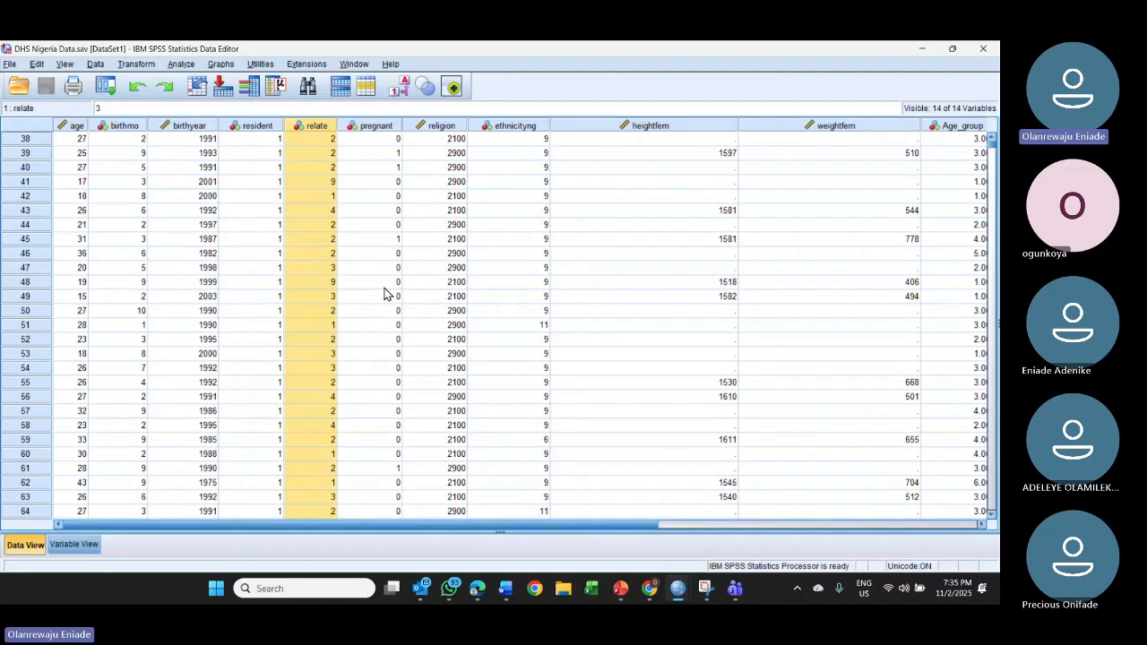
{"action": "scroll", "coordinate": [385, 294], "scroll_direction": "up", "scroll_amount": 1}
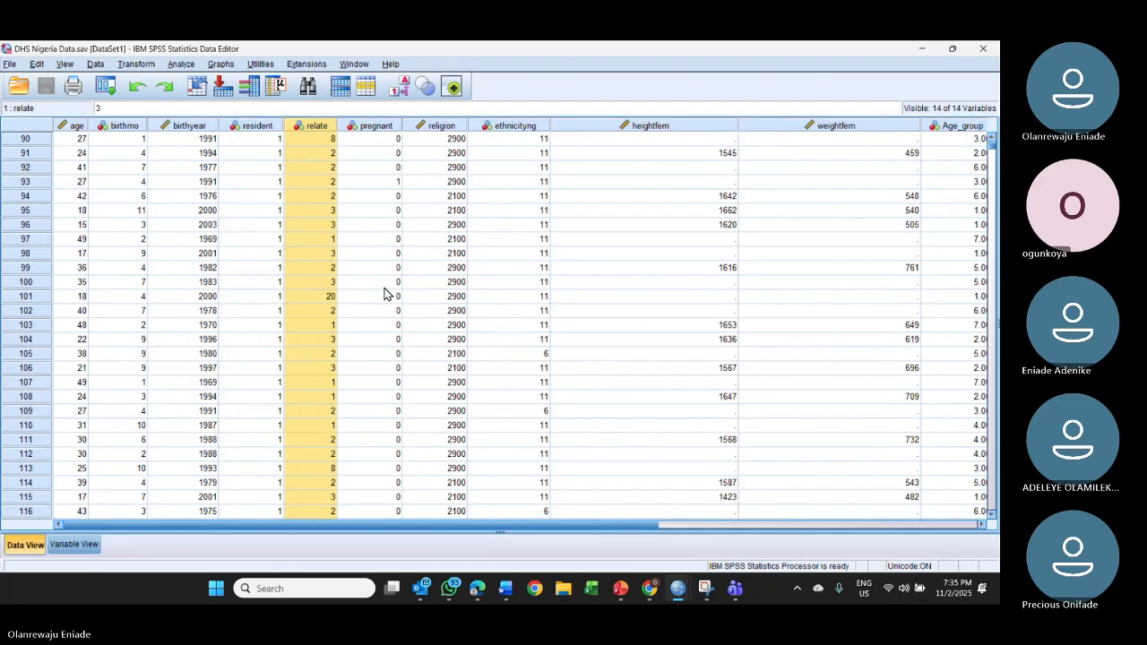
{"action": "scroll", "coordinate": [385, 294], "scroll_direction": "up", "scroll_amount": 20}
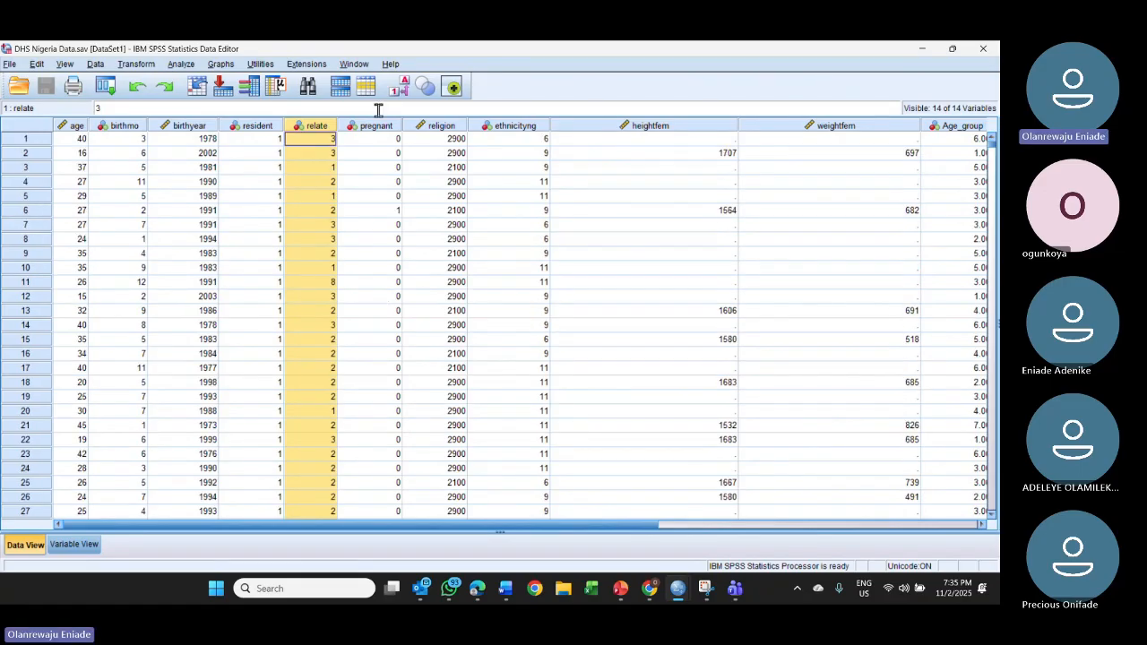
{"action": "scroll", "coordinate": [357, 311], "scroll_direction": "down", "scroll_amount": 3}
{"action": "scroll", "coordinate": [357, 312], "scroll_direction": "down", "scroll_amount": 14}
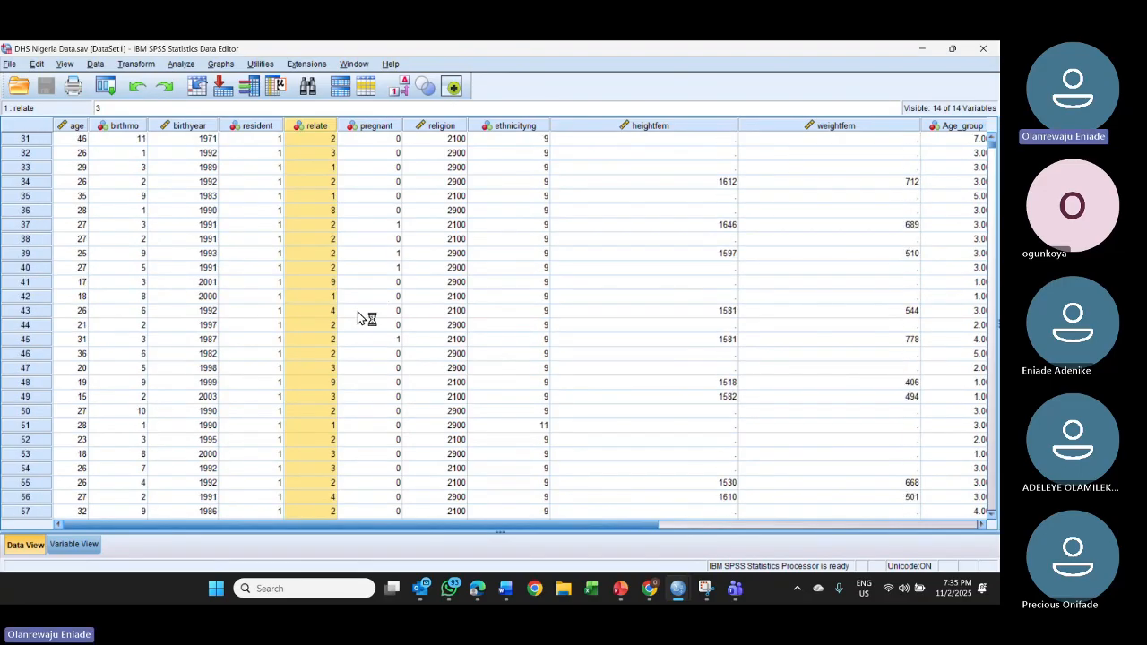
{"action": "scroll", "coordinate": [358, 312], "scroll_direction": "up", "scroll_amount": 18}
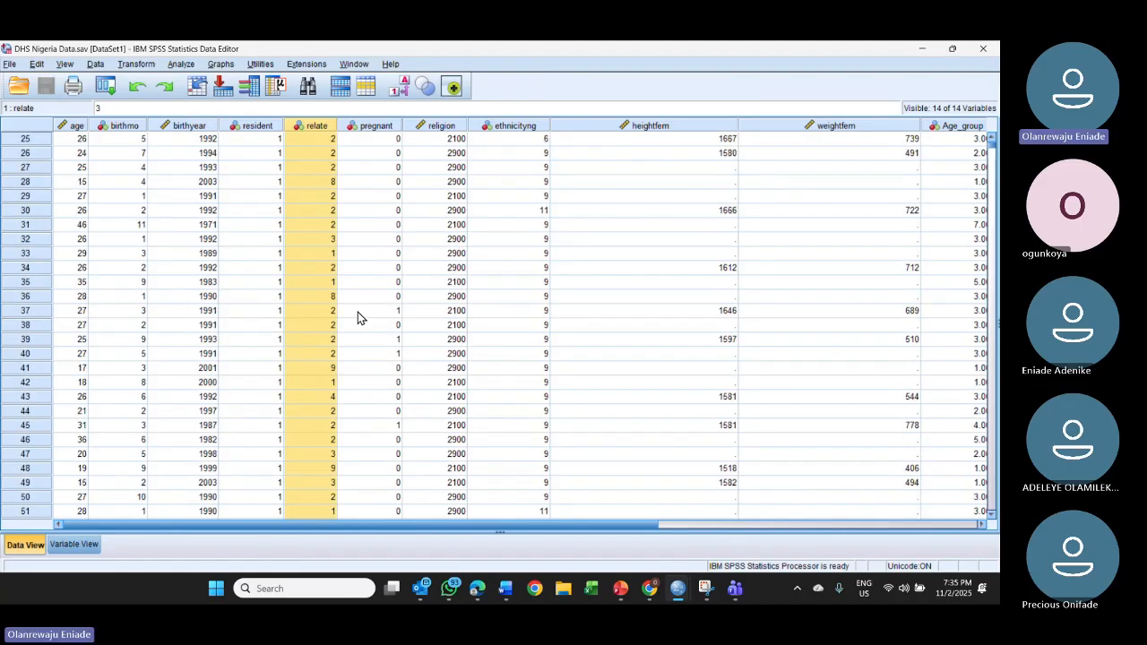
Step: Check the definition and label of the relate variable, and return to its column in the data
{"action": "double_click", "coordinate": [327, 128]}
{"action": "left_click", "coordinate": [301, 124]}
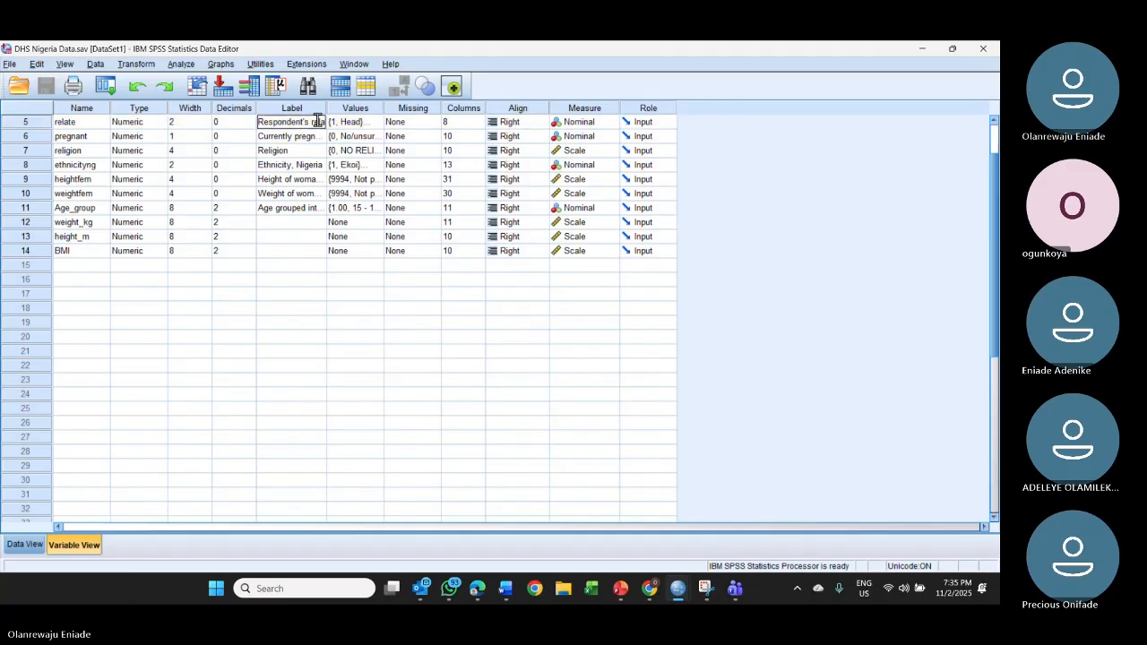
{"action": "left_click", "coordinate": [319, 120]}
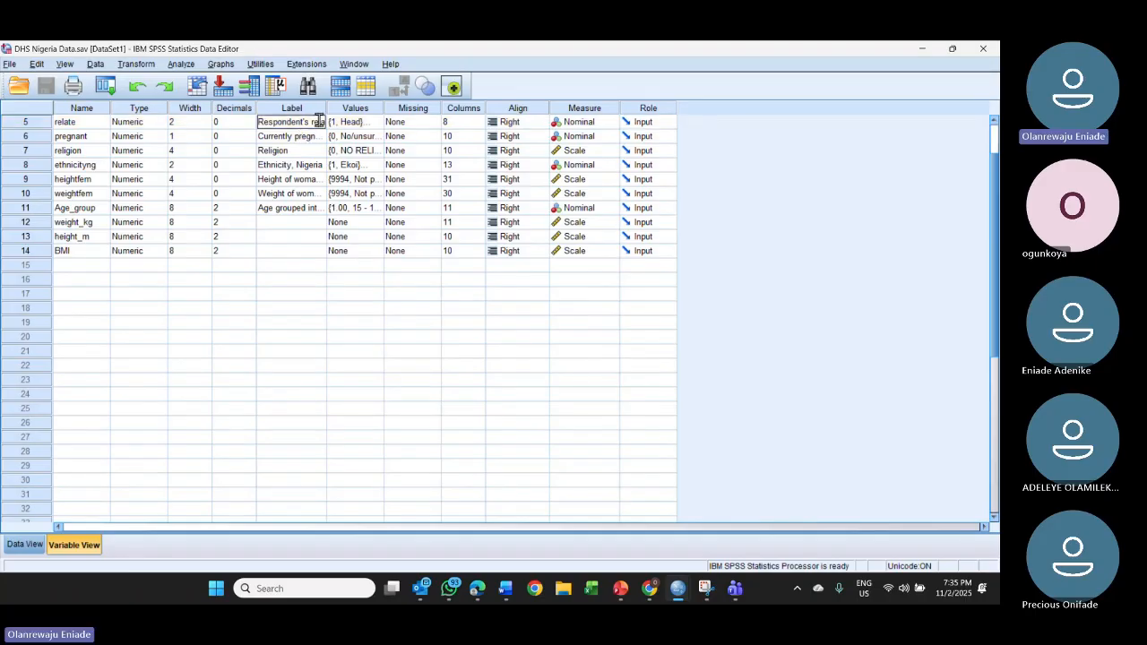
{"action": "left_click", "coordinate": [36, 125]}
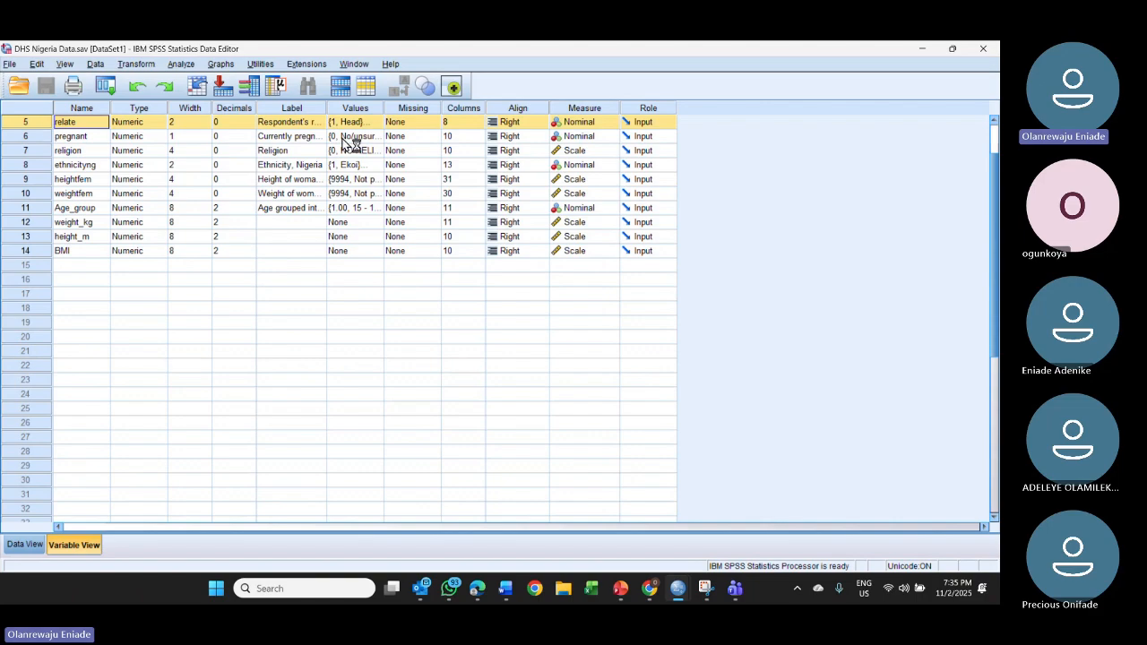
{"action": "key", "text": "ctrl+t"}
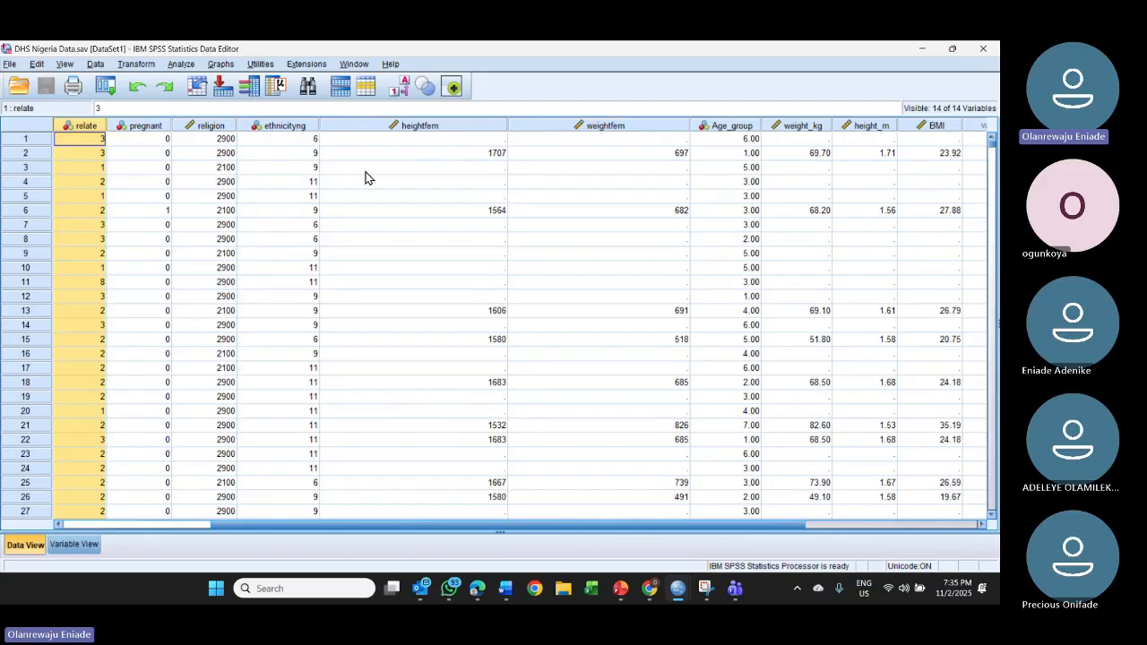
{"action": "left_click", "coordinate": [355, 171]}
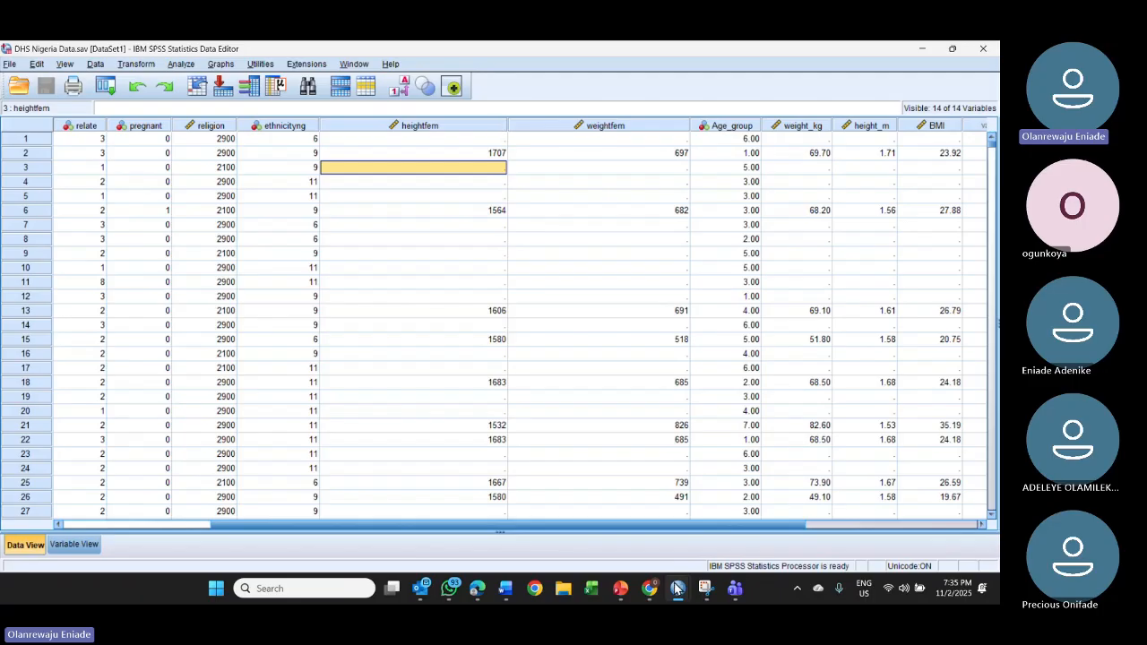
Step: Switch to the Module 2 presentation in PowerPoint and add "relate" after "age (years)," in hypothesis 6
{"action": "mouse_move", "coordinate": [679, 588]}
{"action": "mouse_move", "coordinate": [620, 591]}
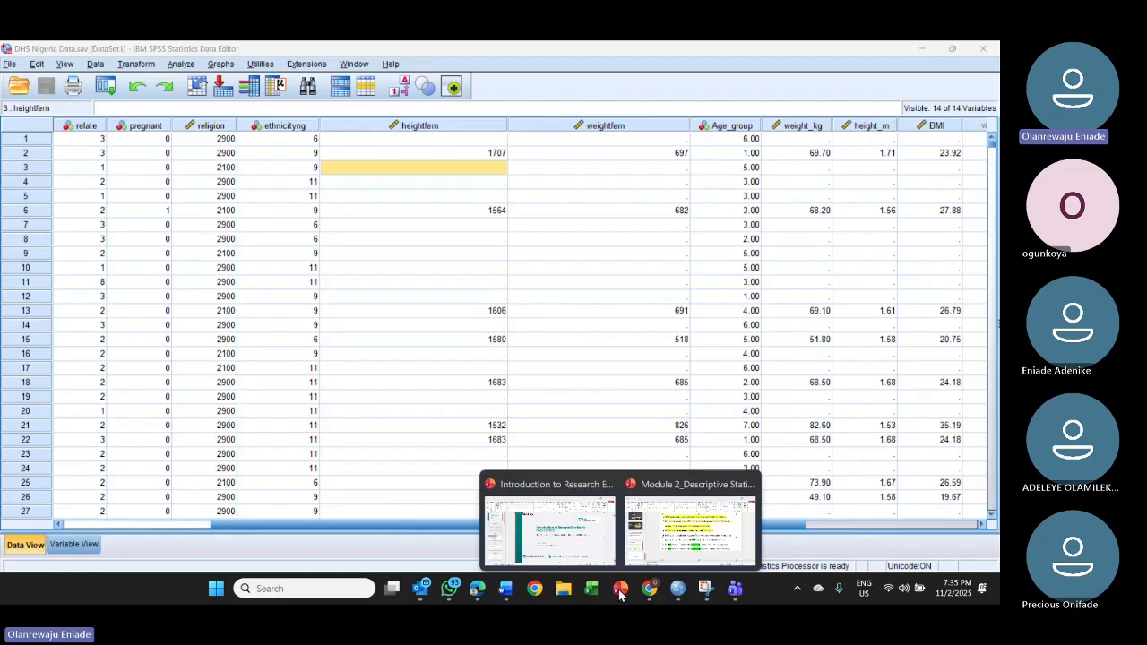
{"action": "left_click", "coordinate": [695, 535]}
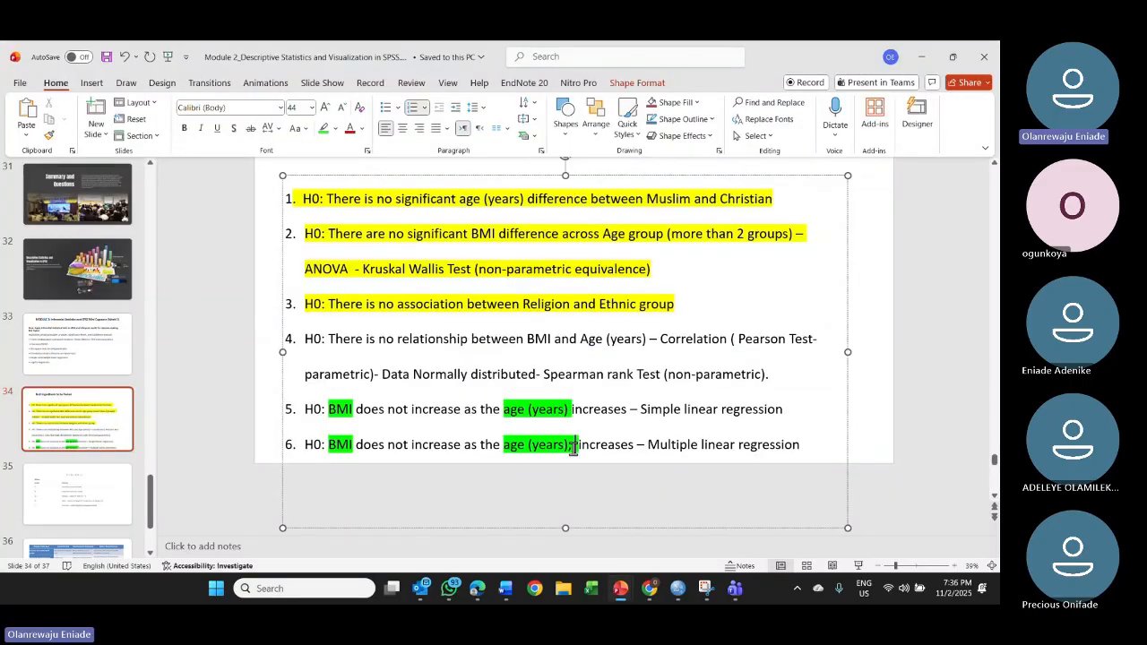
{"action": "type", "text": "relat"}
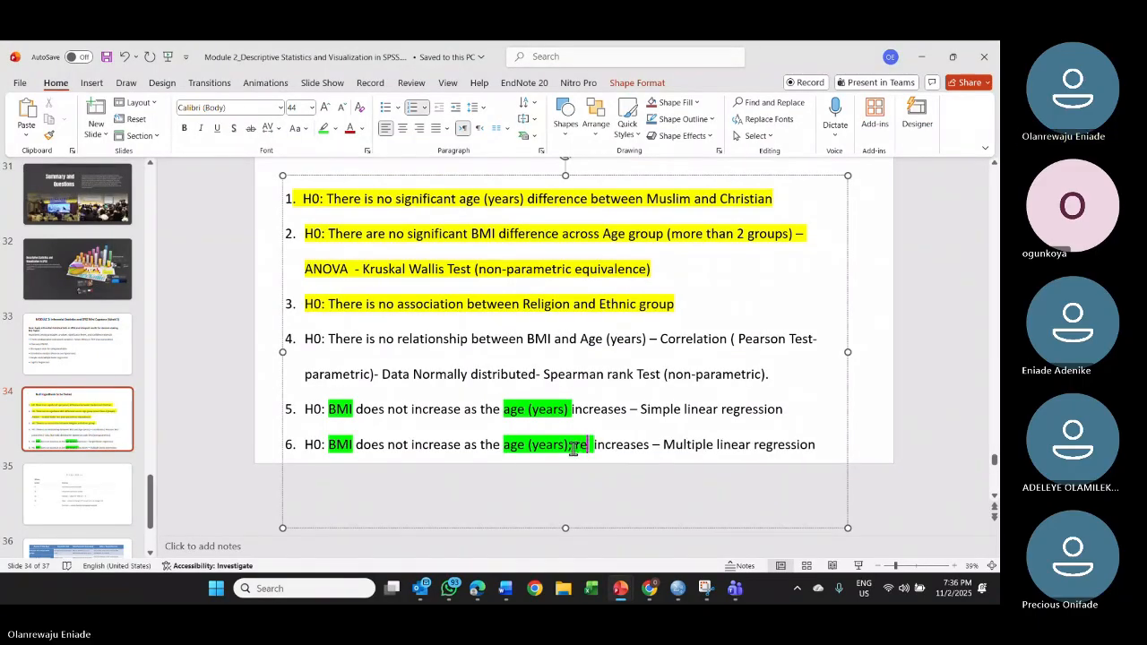
{"action": "type", "text": "e"}
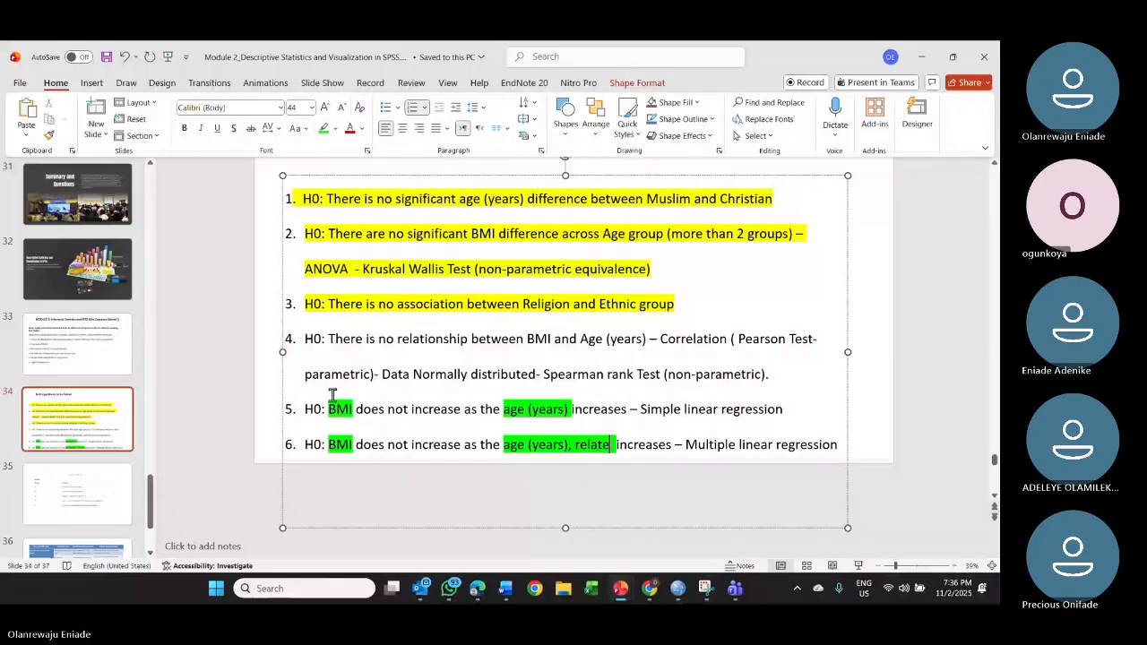
{"action": "left_click", "coordinate": [346, 451]}
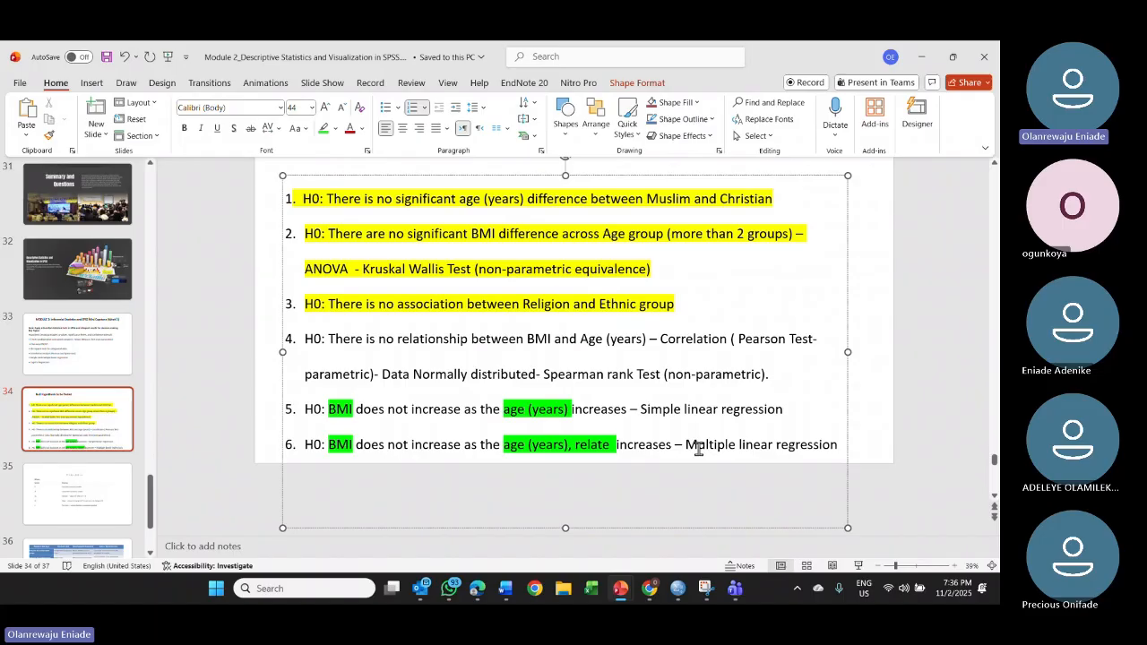
Step: Switch to the DHS Nigeria data in SPSS and set up a cleared Linear Regression with BMI as the dependent variable
{"action": "key", "text": "alt+Tab"}
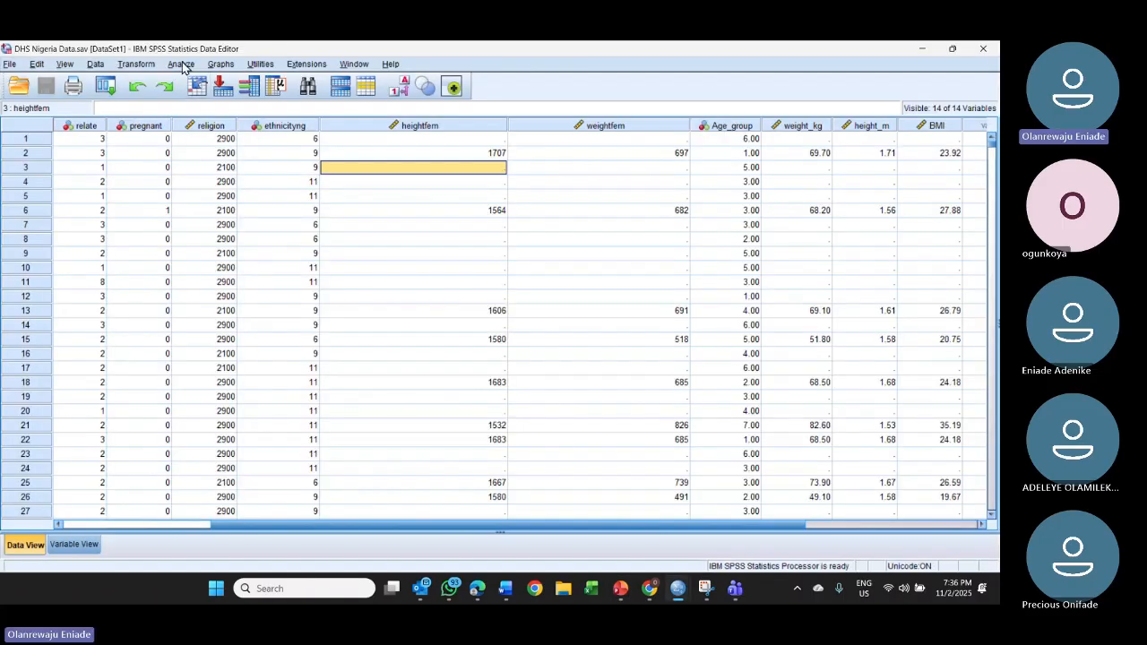
{"action": "left_click", "coordinate": [180, 64]}
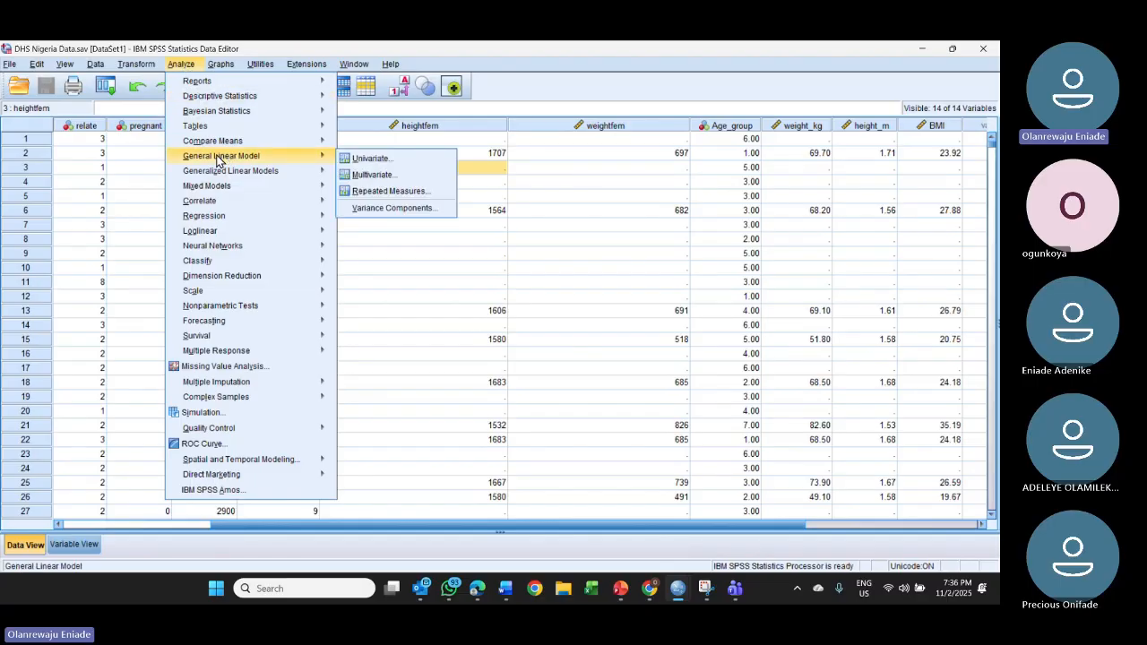
{"action": "mouse_move", "coordinate": [226, 216]}
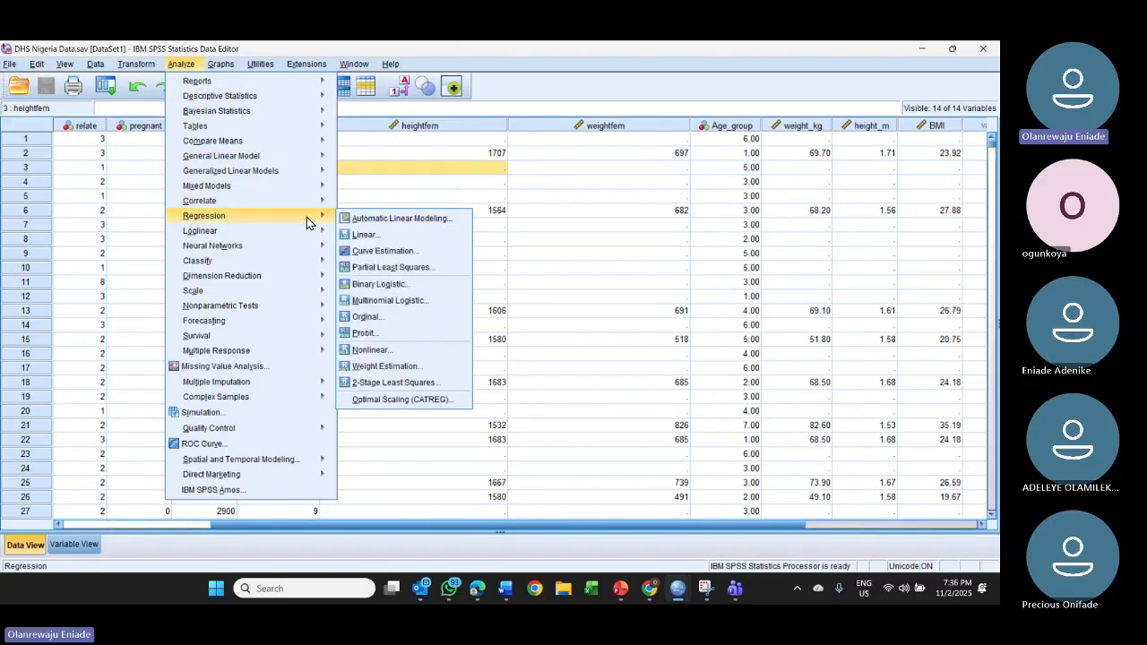
{"action": "left_click", "coordinate": [392, 234]}
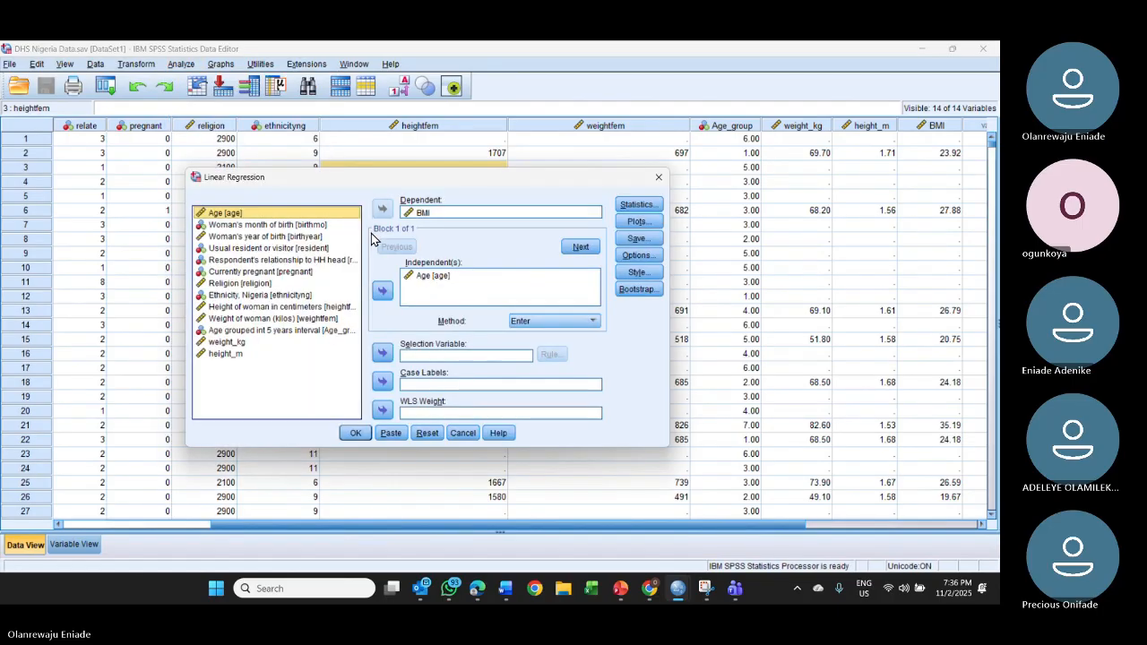
{"action": "left_click", "coordinate": [427, 433]}
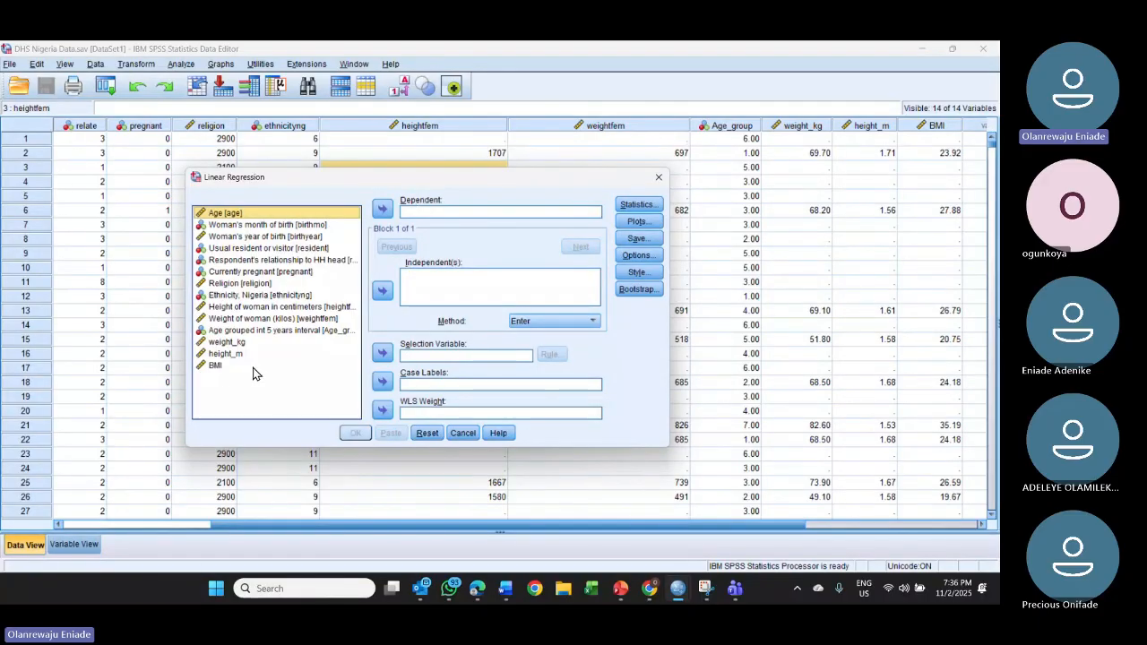
{"action": "left_click", "coordinate": [215, 367]}
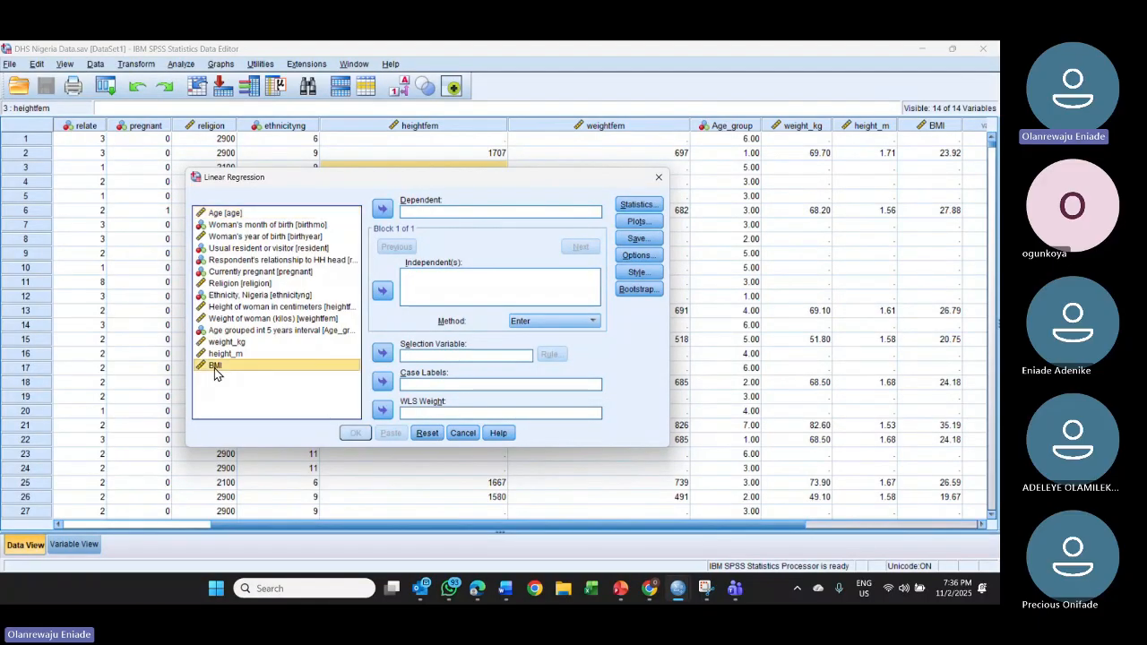
{"action": "left_click", "coordinate": [383, 209]}
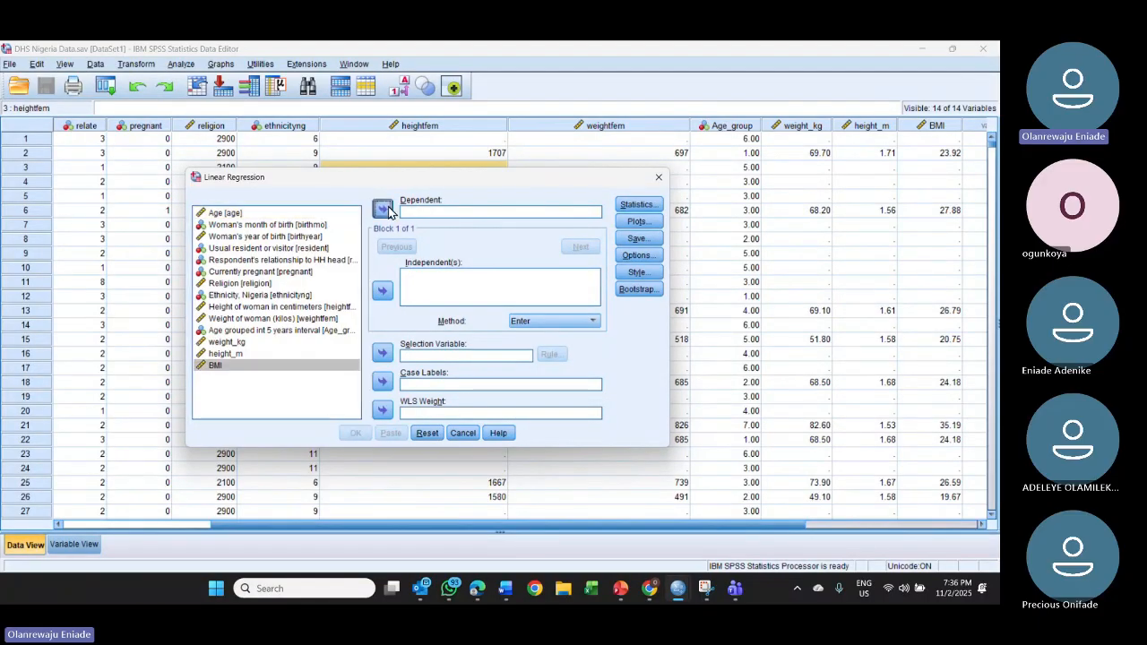
Step: Add Age and Respondent's relationship to HH head as the independent variables of the regression
{"action": "left_click", "coordinate": [229, 215]}
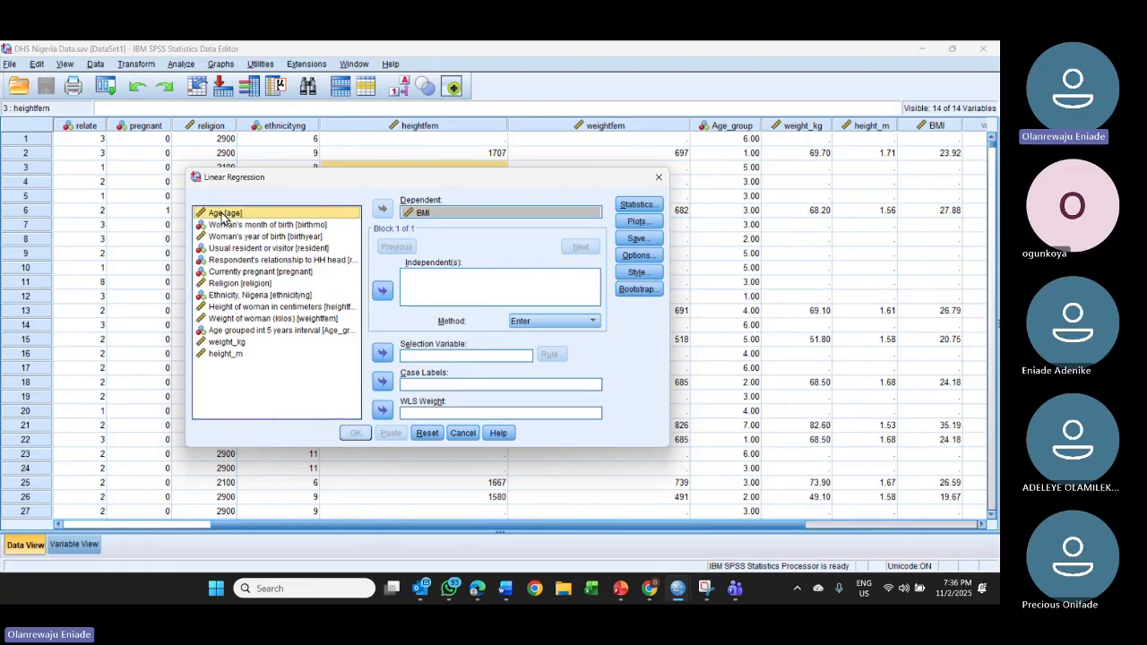
{"action": "left_click", "coordinate": [383, 291]}
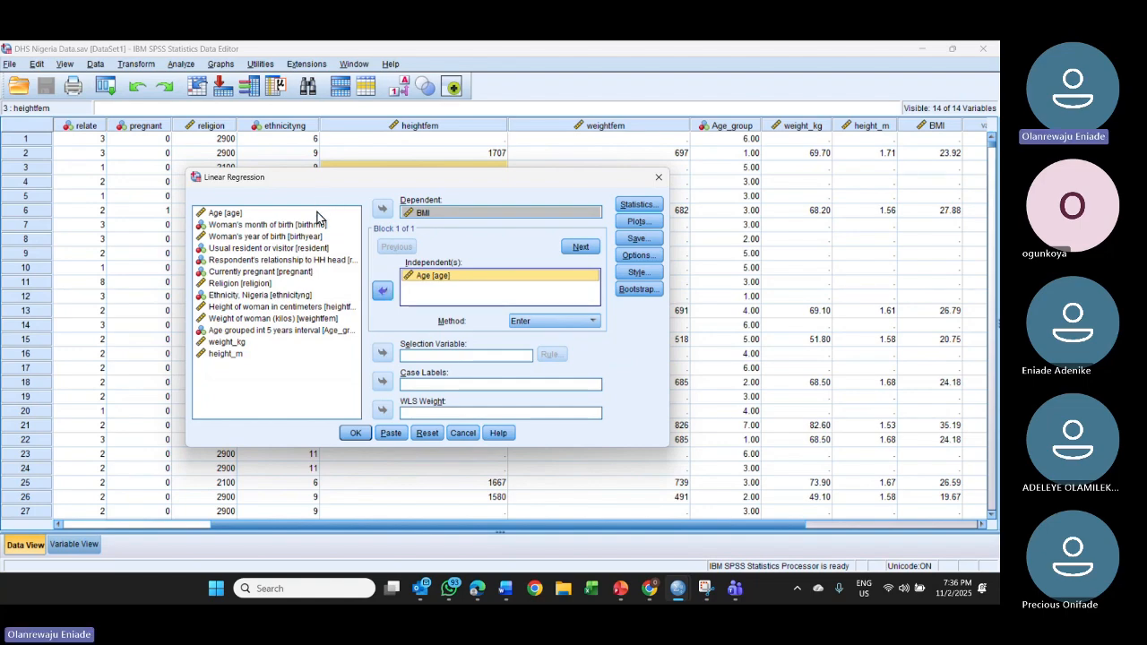
{"action": "left_click", "coordinate": [283, 261]}
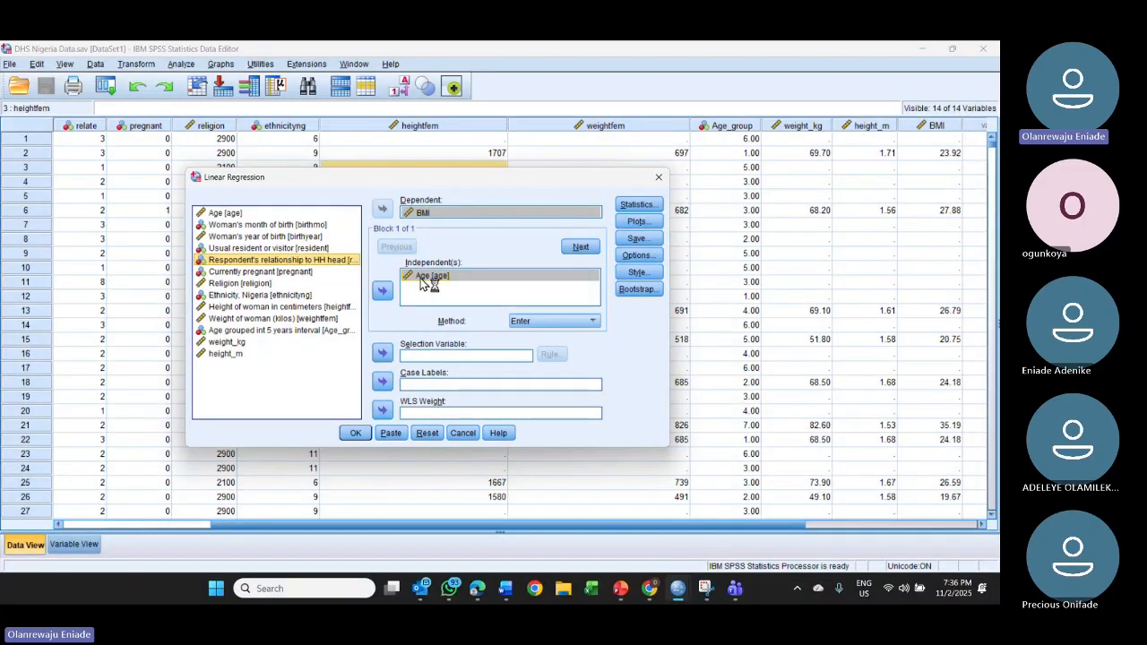
{"action": "left_click", "coordinate": [382, 293]}
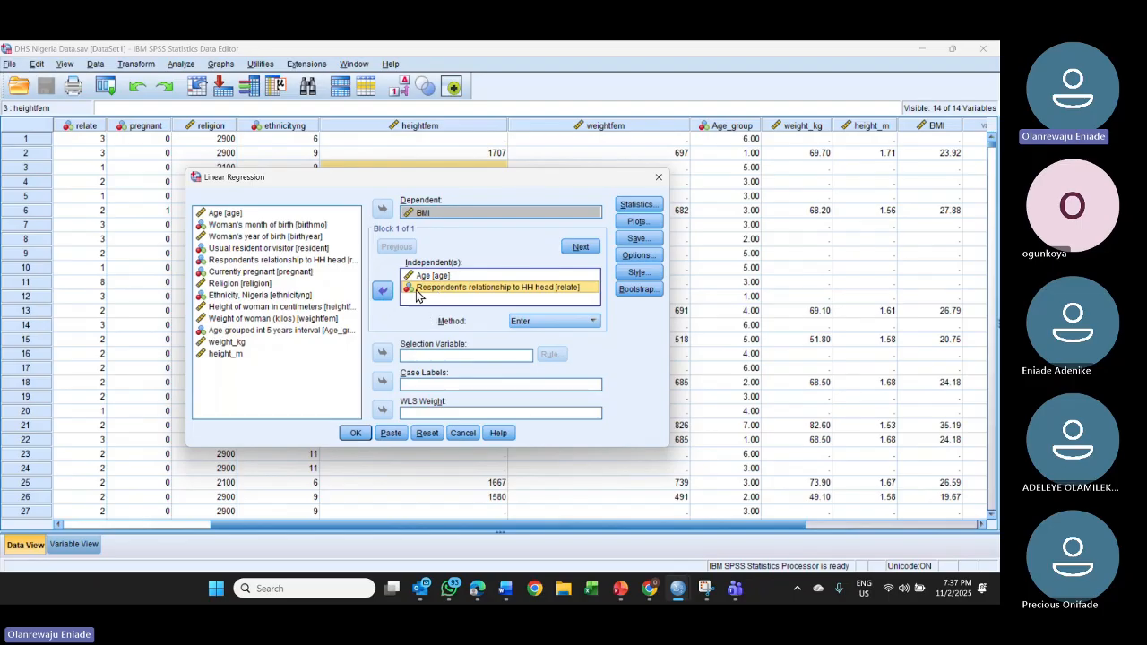
Step: Include 95% confidence intervals for the coefficients, run the regression and maximize the output window
{"action": "left_click", "coordinate": [637, 205]}
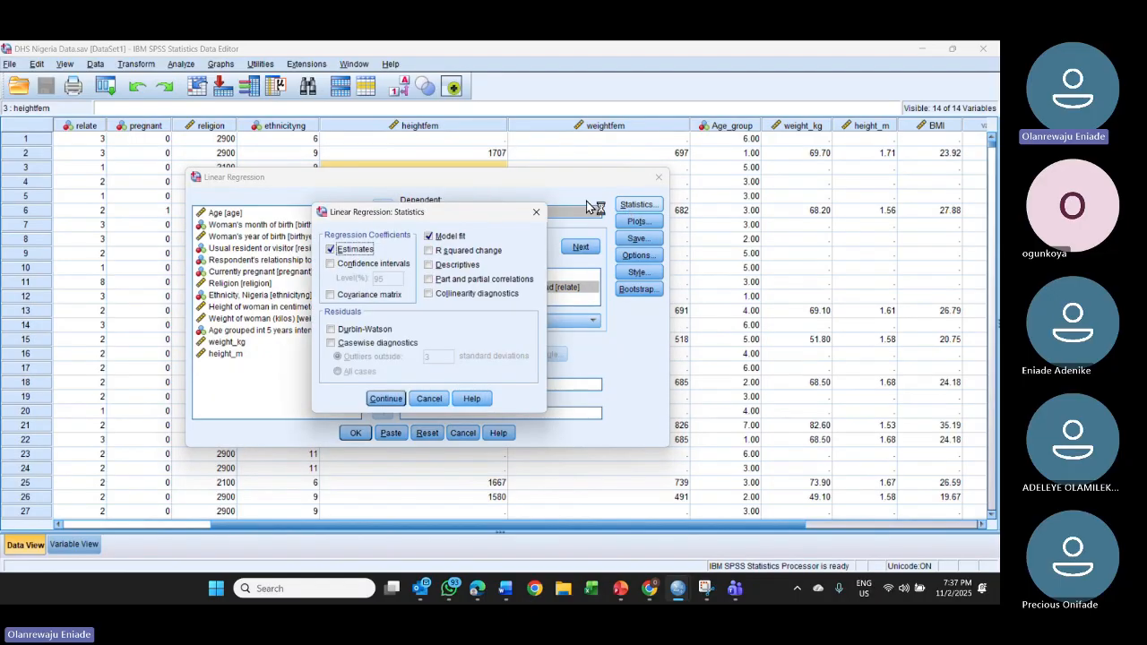
{"action": "left_click", "coordinate": [331, 265]}
{"action": "left_click", "coordinate": [331, 266]}
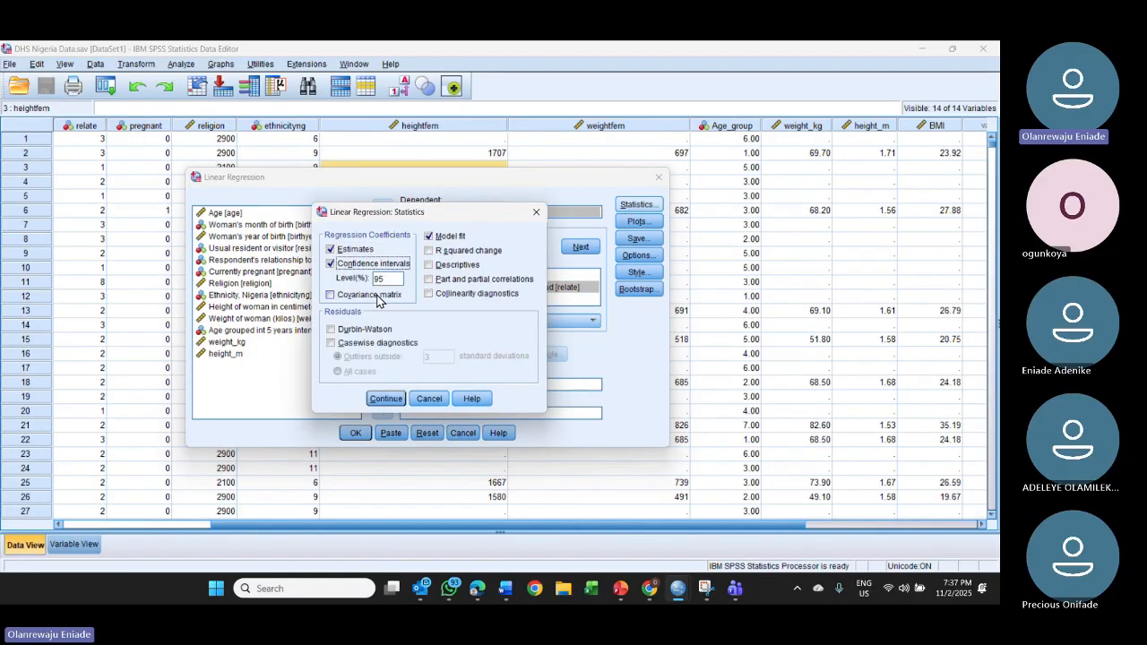
{"action": "left_click", "coordinate": [386, 399]}
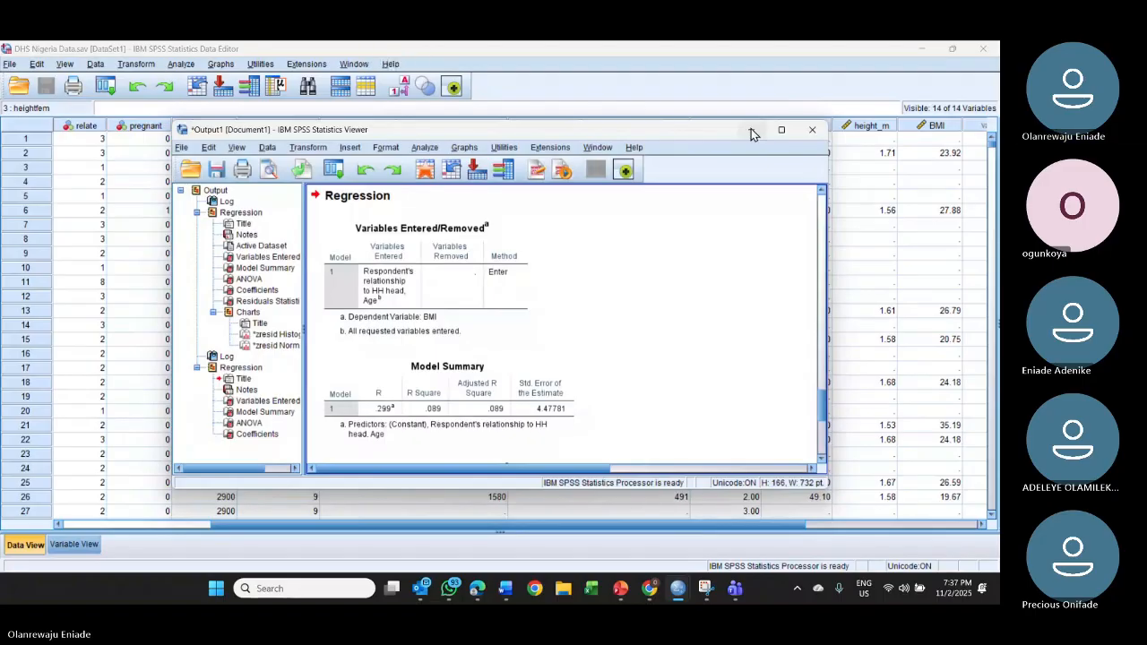
{"action": "left_click", "coordinate": [784, 129]}
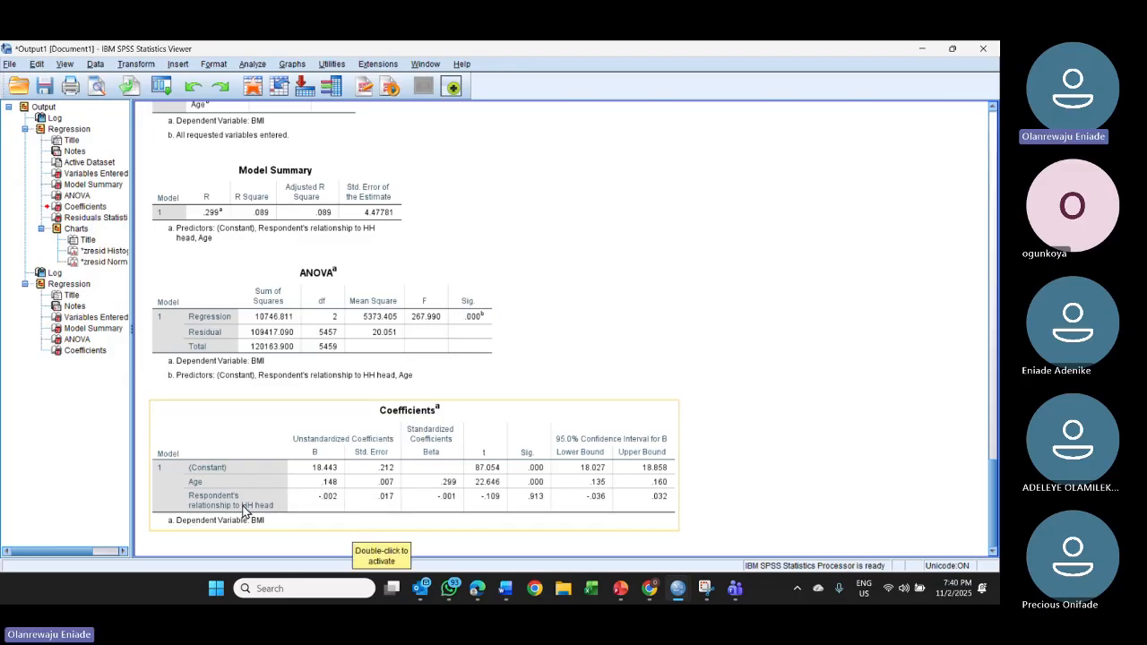
Step: Compare the age and household-relationship regression's Coefficients table with the ANOVA and Coefficients tables of the earlier age-only regression
{"action": "double_click", "coordinate": [363, 481]}
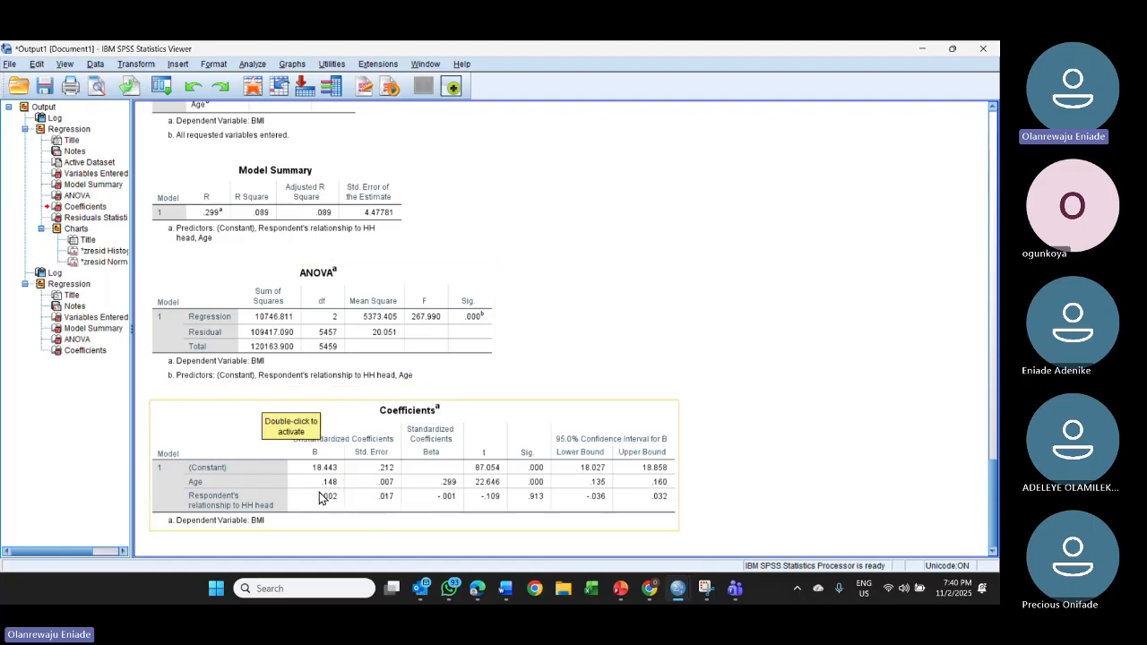
{"action": "scroll", "coordinate": [336, 498], "scroll_direction": "up", "scroll_amount": 15}
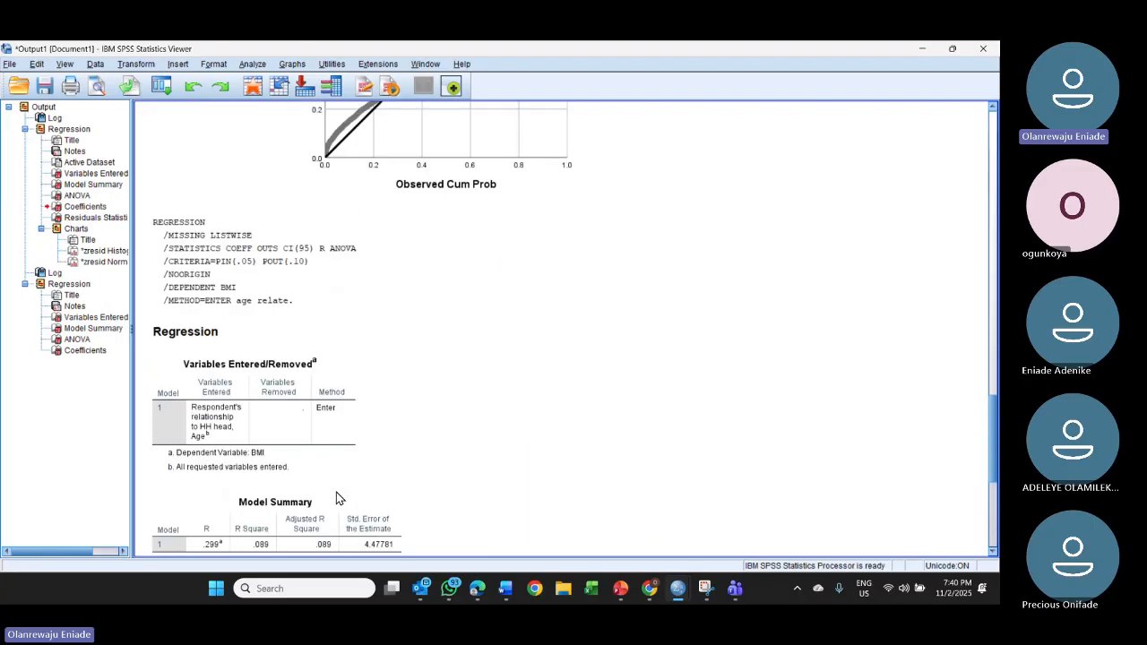
{"action": "scroll", "coordinate": [336, 492], "scroll_direction": "up", "scroll_amount": 10}
{"action": "scroll", "coordinate": [325, 494], "scroll_direction": "down", "scroll_amount": 2}
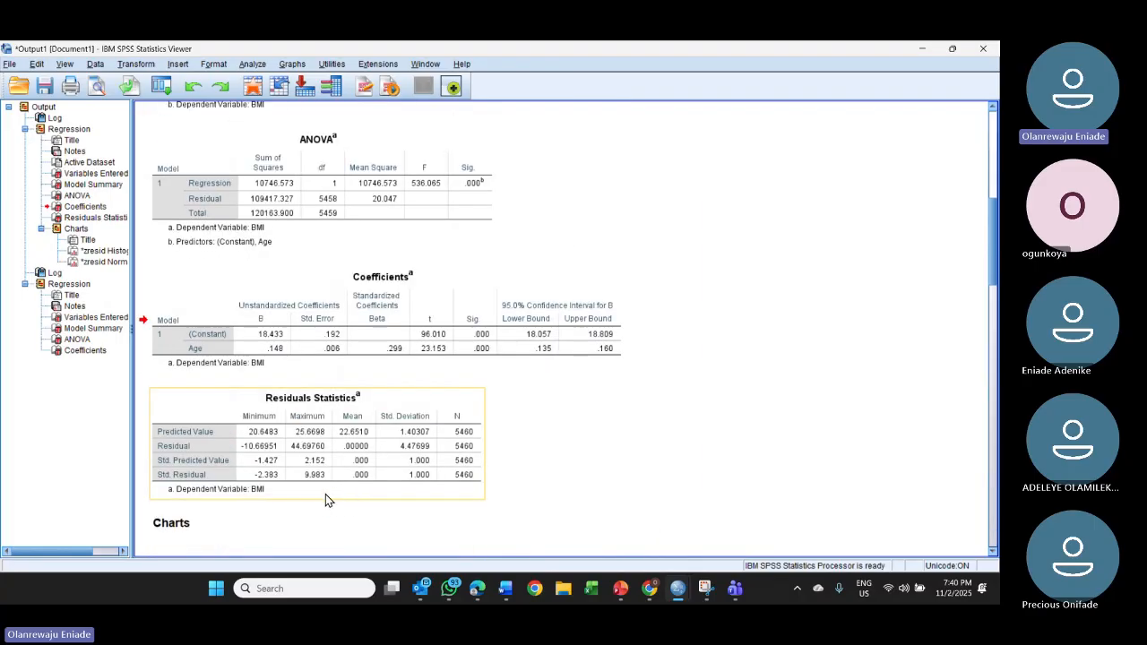
{"action": "scroll", "coordinate": [340, 388], "scroll_direction": "up", "scroll_amount": 1}
{"action": "scroll", "coordinate": [302, 404], "scroll_direction": "down", "scroll_amount": 20}
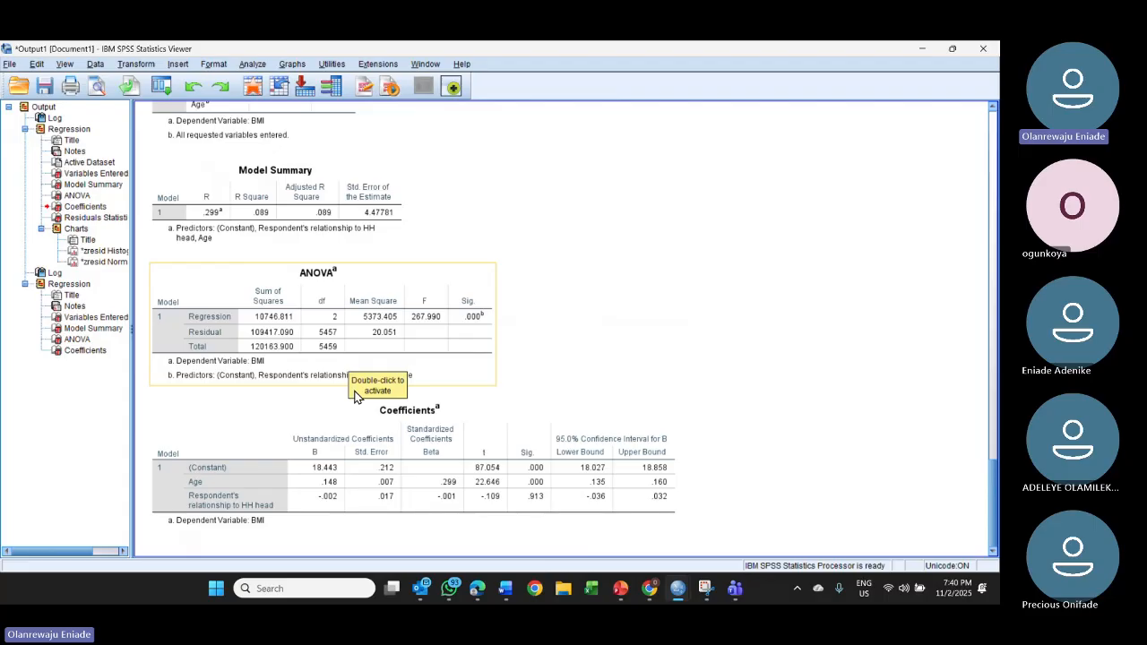
{"action": "double_click", "coordinate": [357, 518]}
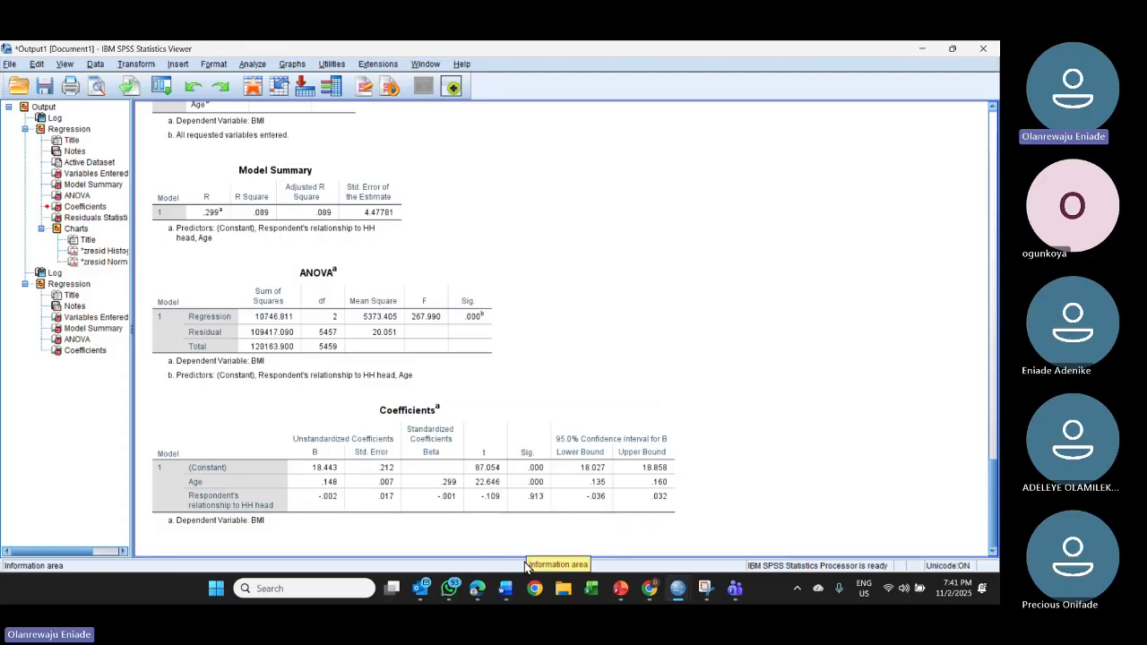
Step: Switch to the Module 2 presentation in PowerPoint and write "BMI = 18.44 + 0.15 (Age)" below the existing equation on slide 36
{"action": "mouse_move", "coordinate": [621, 598]}
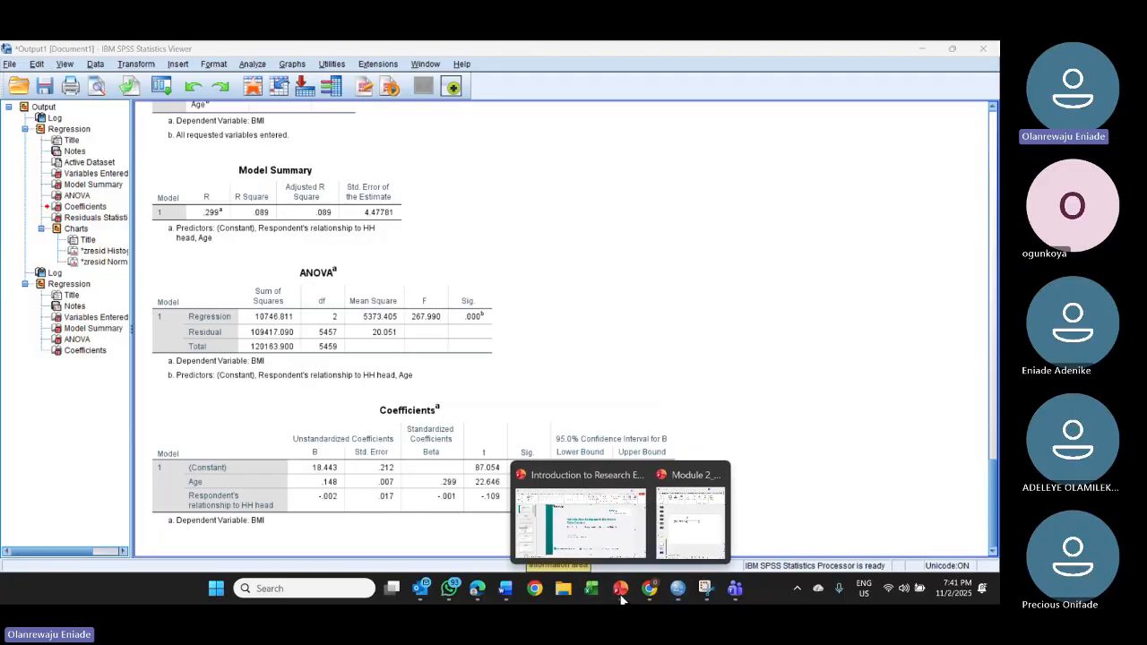
{"action": "left_click", "coordinate": [708, 520]}
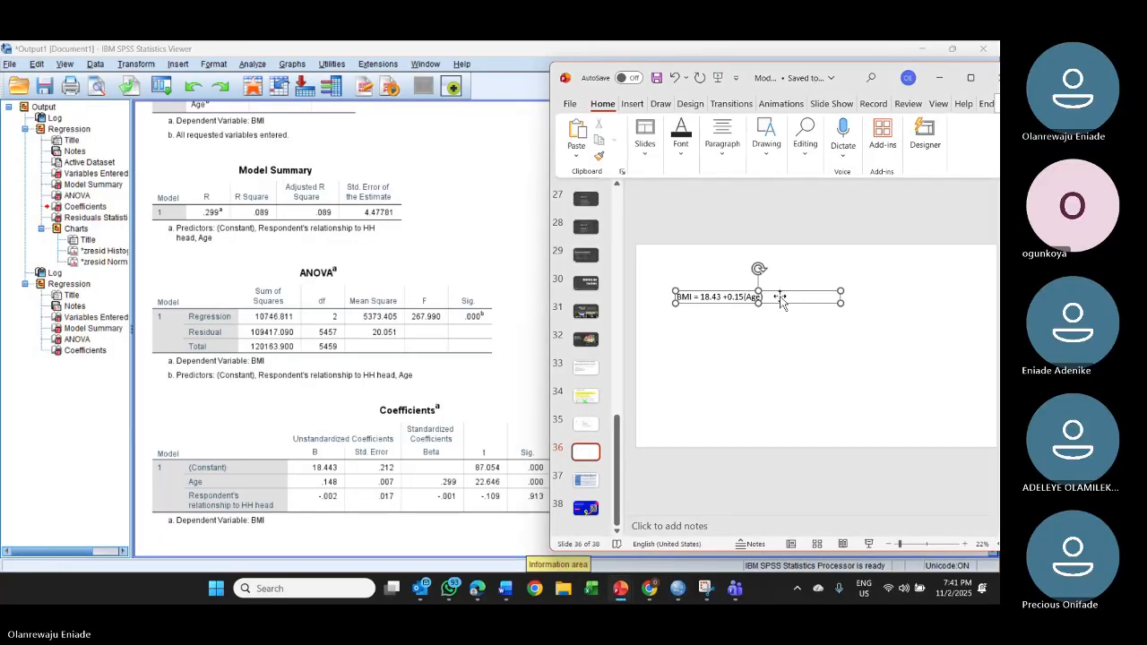
{"action": "key", "text": "ctrl+a"}
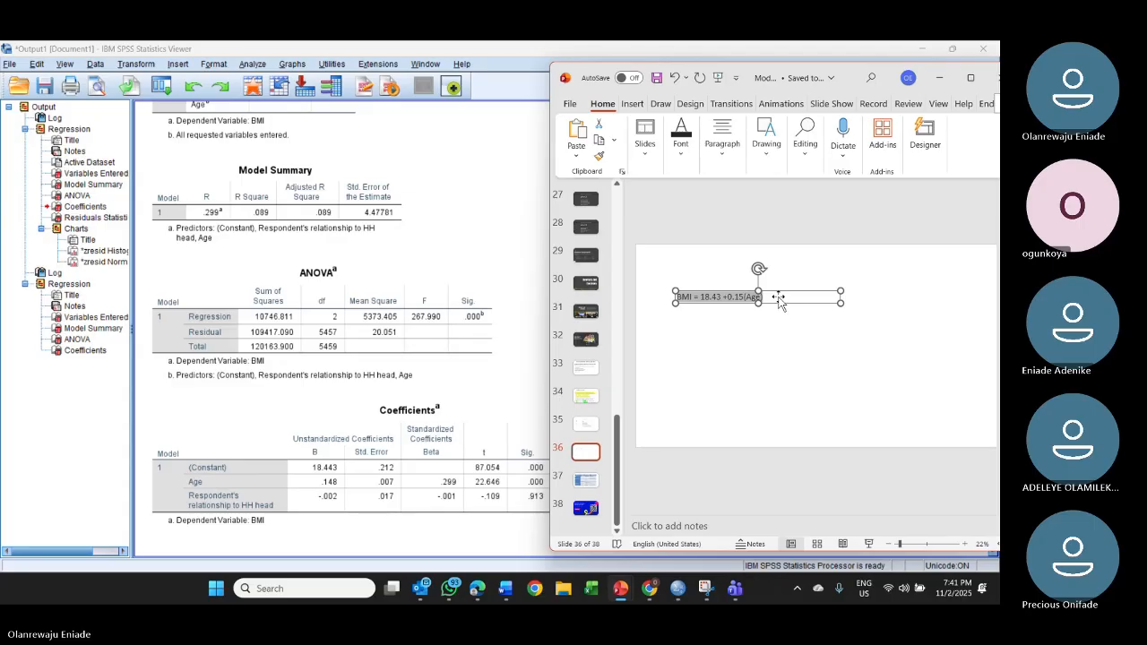
{"action": "left_click", "coordinate": [768, 299]}
{"action": "key", "text": "Return"}
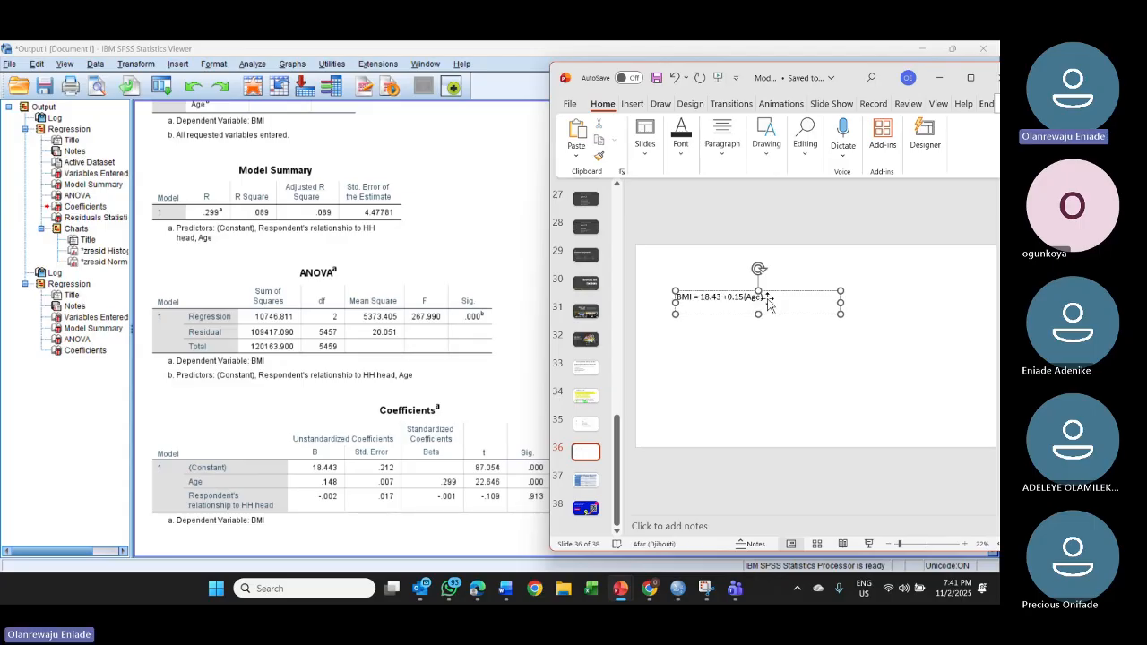
{"action": "key", "text": "Return"}
{"action": "type", "text": "BMI"}
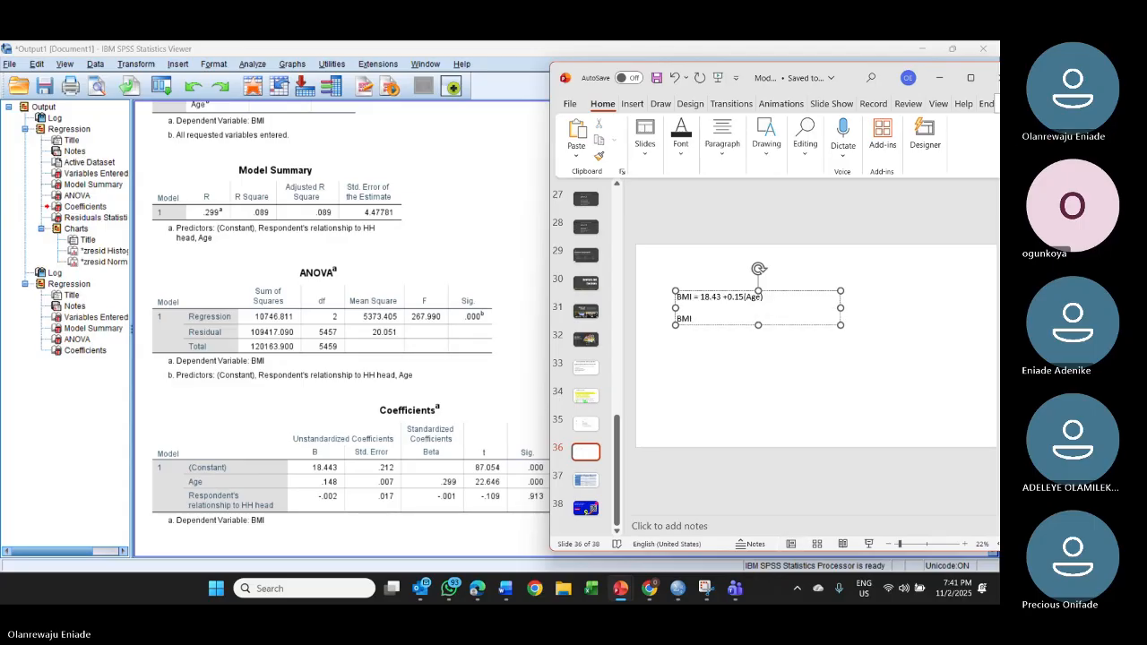
{"action": "type", "text": " = 18"}
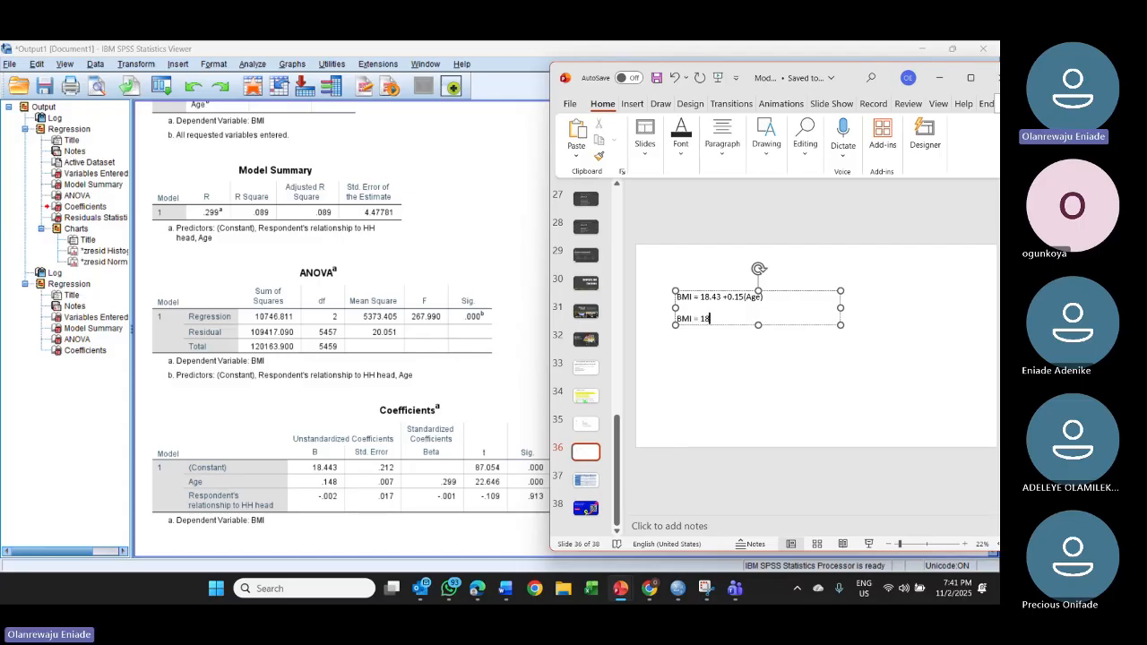
{"action": "type", "text": ".44 _"}
{"action": "key", "text": "Num_Lock"}
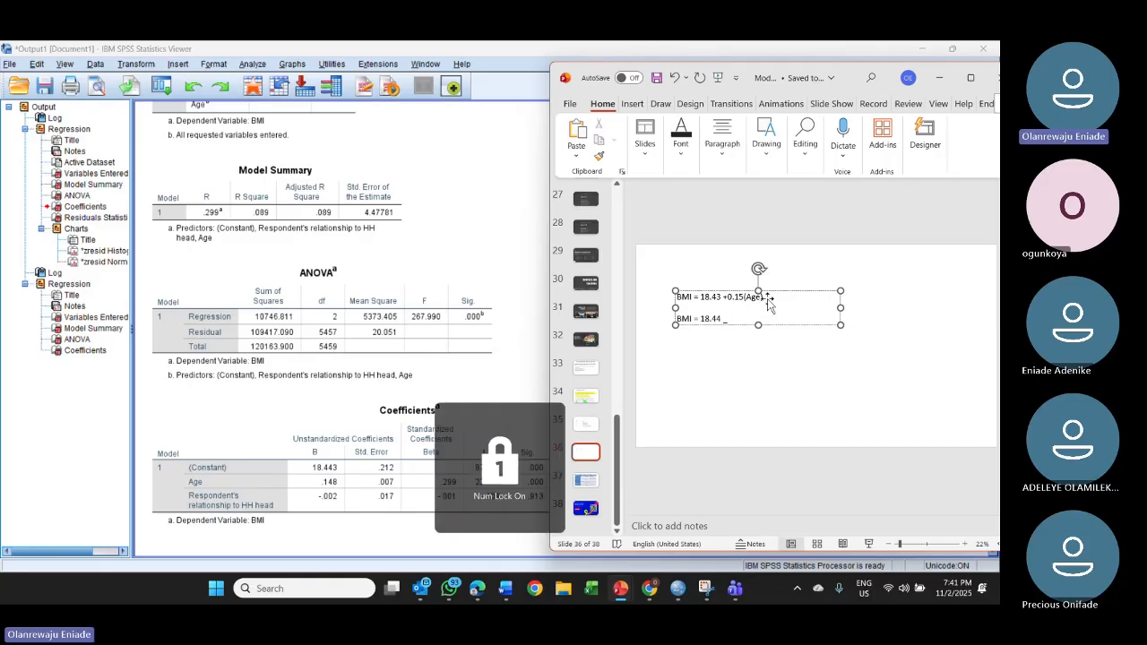
{"action": "type", "text": "+"}
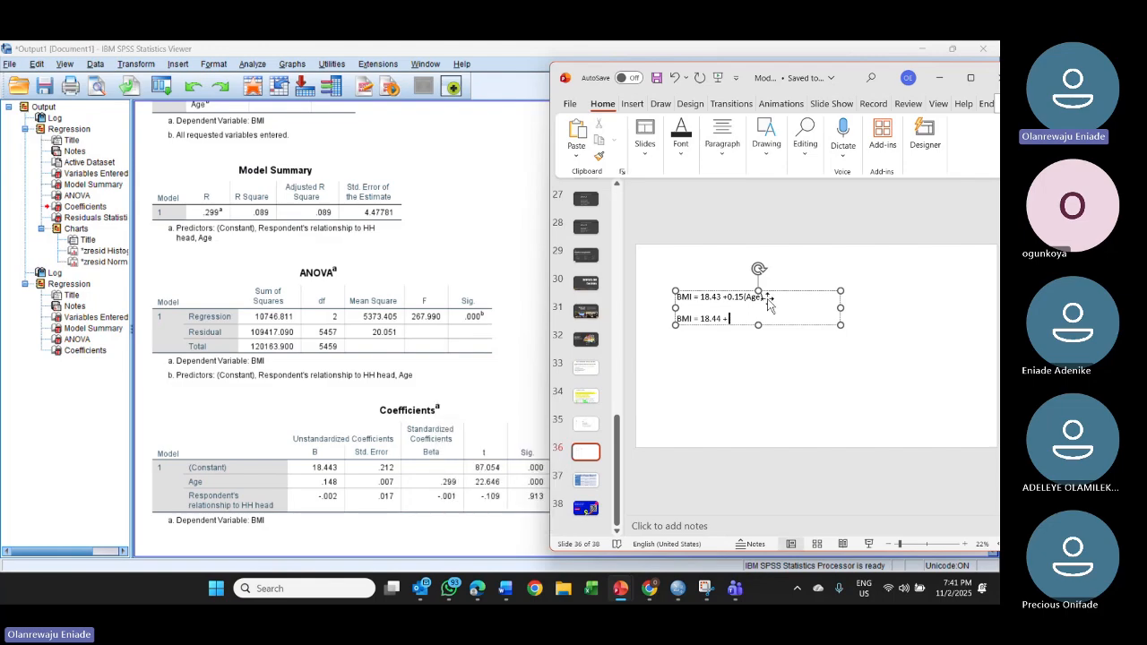
{"action": "type", "text": " 0.1"}
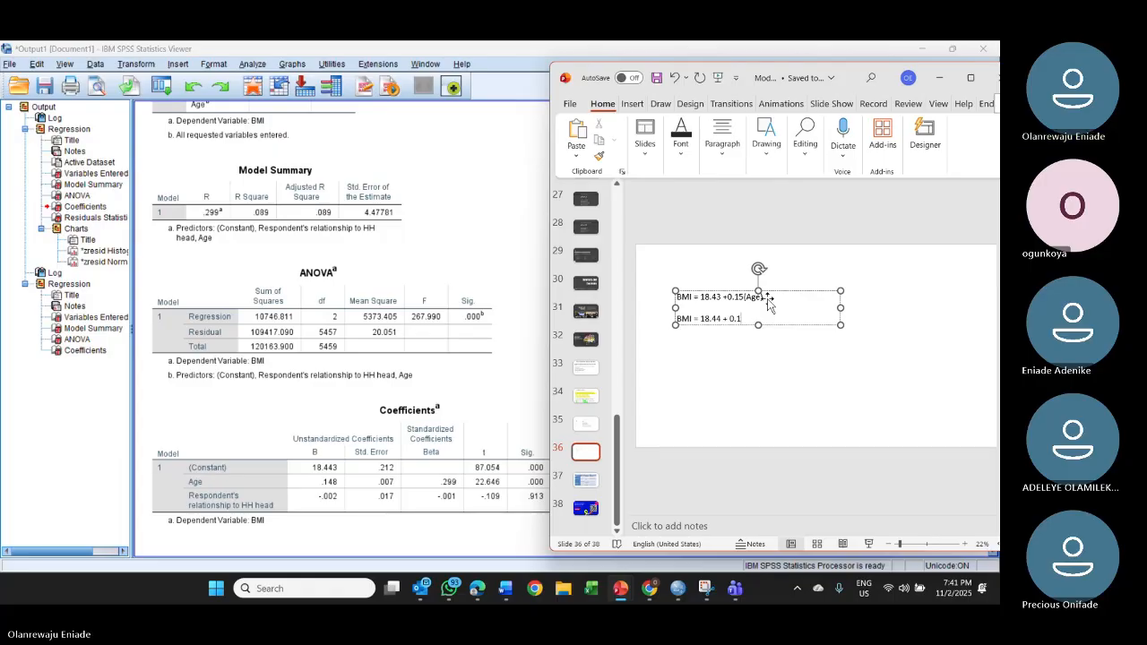
{"action": "type", "text": "5 ("}
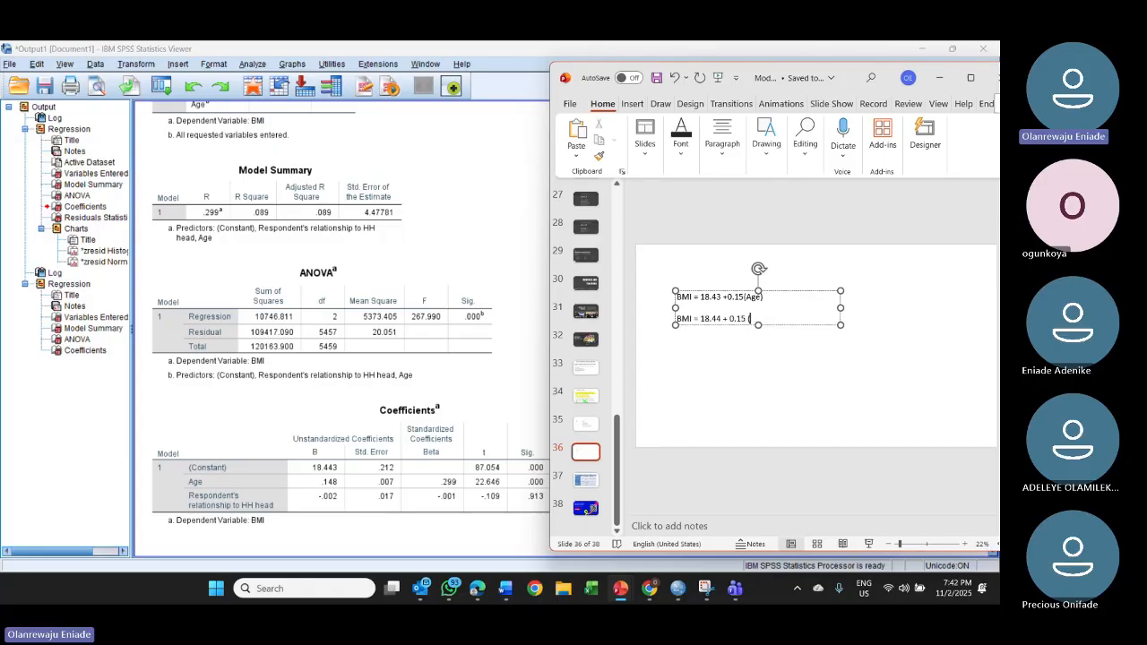
{"action": "type", "text": "Age"}
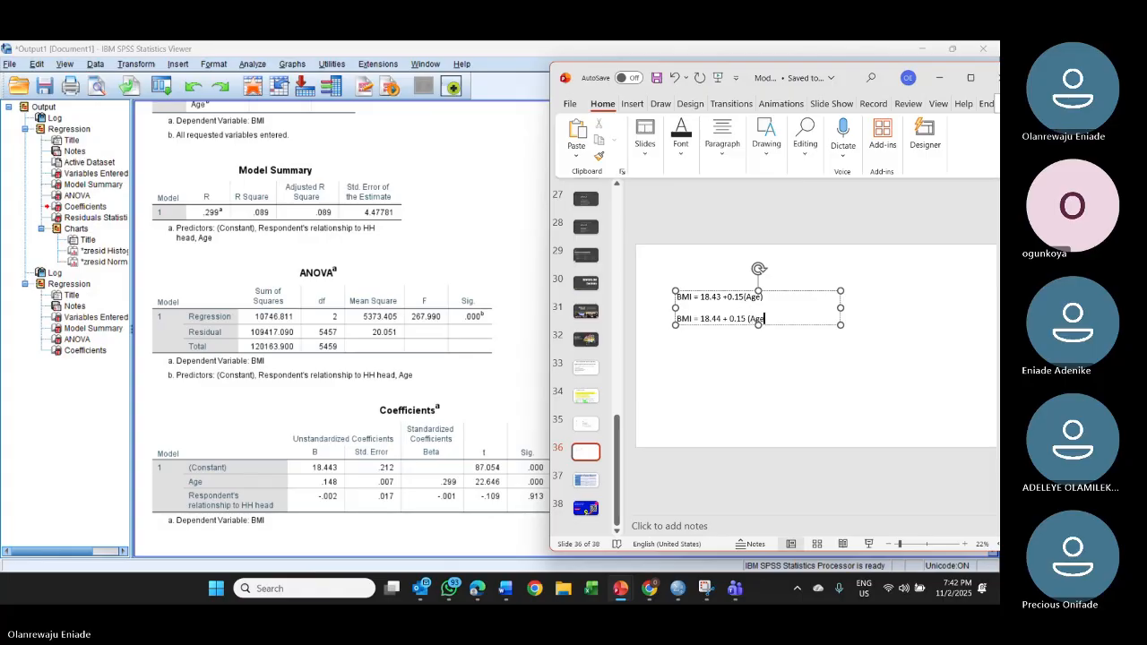
Step: Complete the second BMI equation with the term "-0.002( RHH)" after the age term
{"action": "type", "text": ") +"}
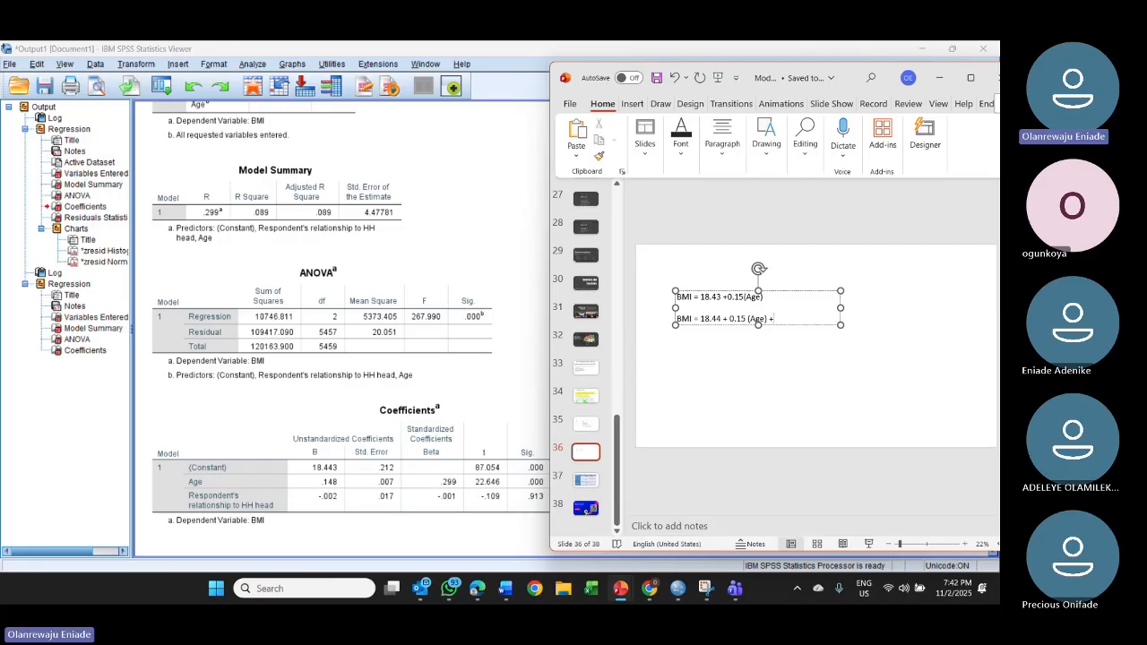
{"action": "key", "text": "BackSpace"}
{"action": "key", "text": "BackSpace"}
{"action": "type", "text": "-0.002( RHH)"}
{"action": "left_click", "coordinate": [823, 324]}
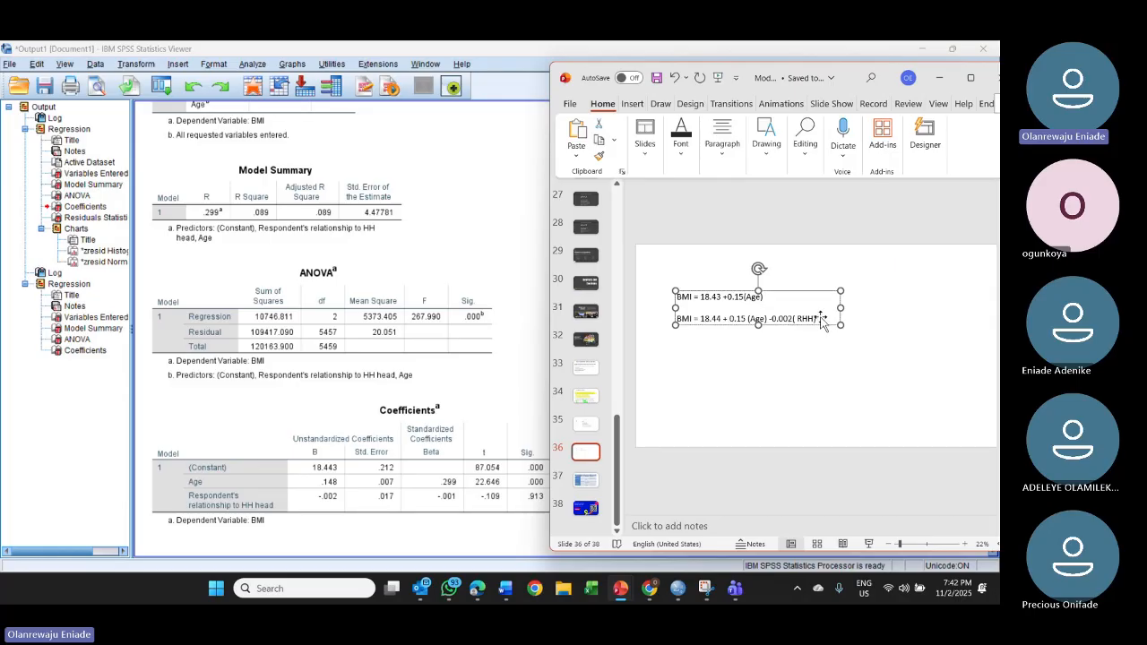
Step: Add the example values "Age = 10" and "RHH = 3" on separate lines below the second BMI equation
{"action": "left_click", "coordinate": [685, 320]}
{"action": "key", "text": "Return"}
{"action": "type", "text": "10"}
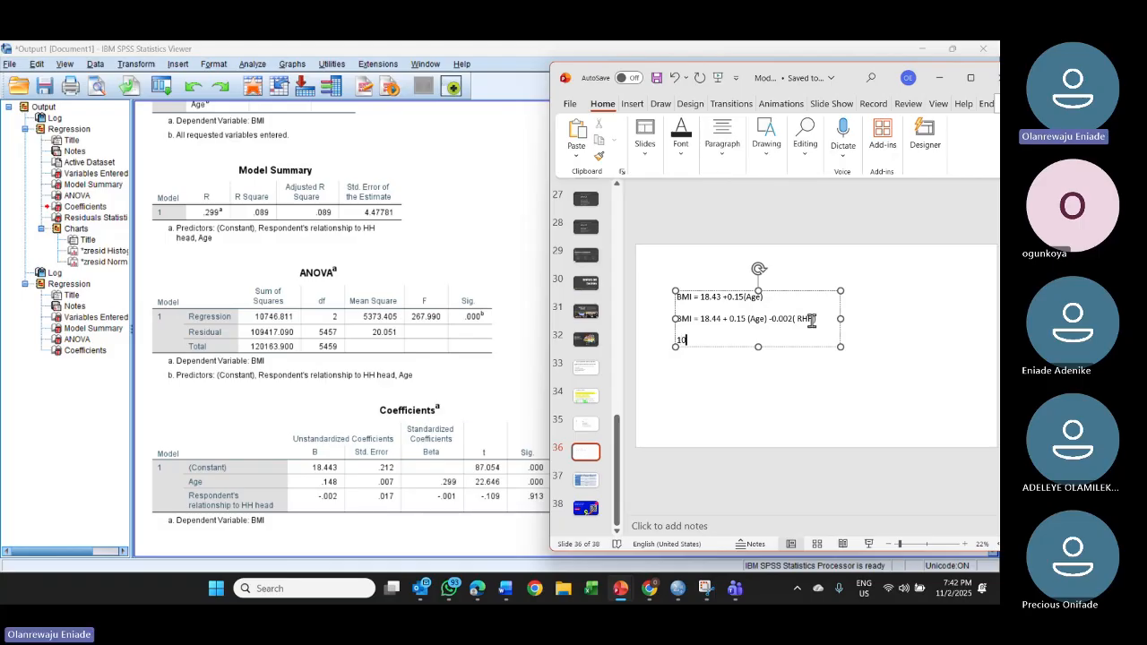
{"action": "key", "text": "Return"}
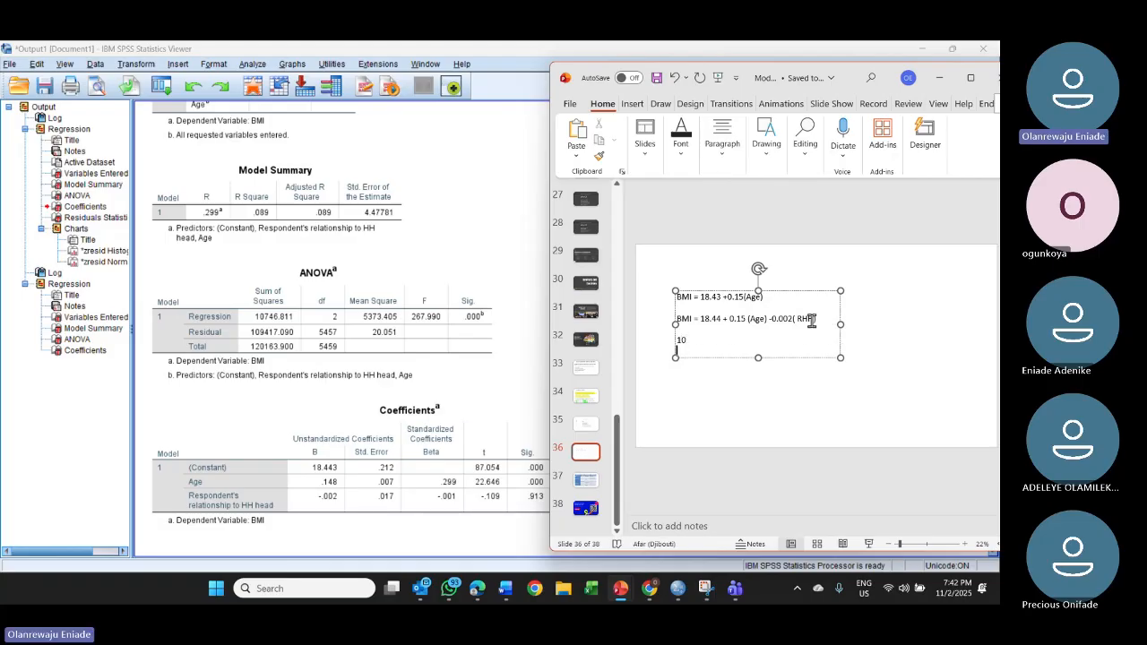
{"action": "double_click", "coordinate": [753, 319]}
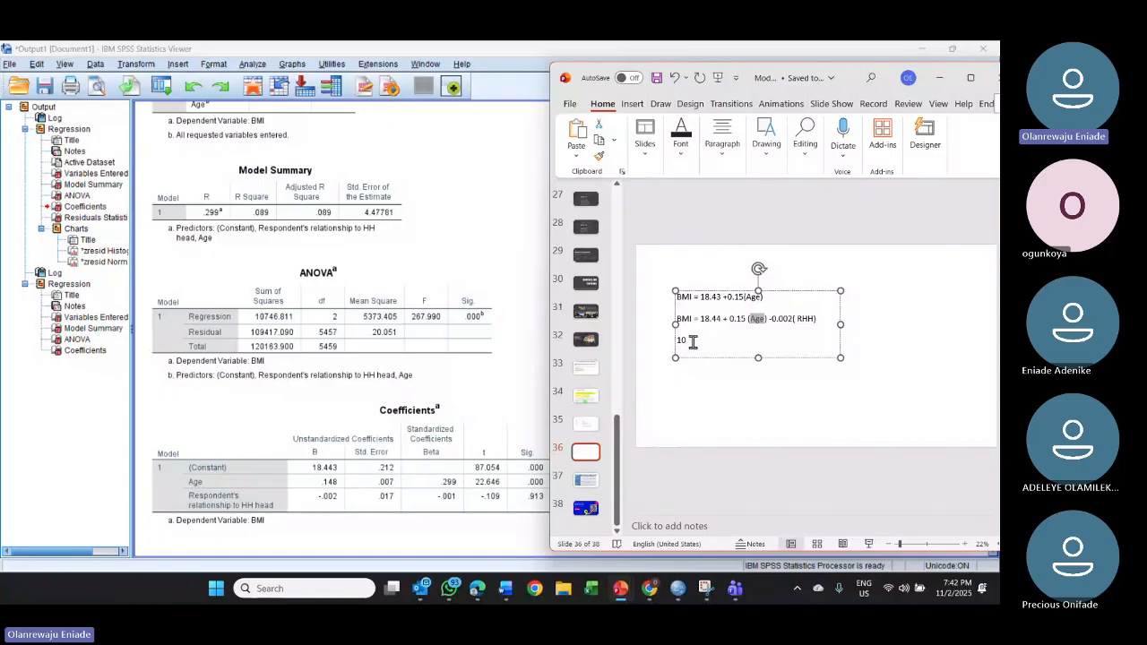
{"action": "left_click", "coordinate": [693, 342]}
{"action": "key", "text": "BackSpace"}
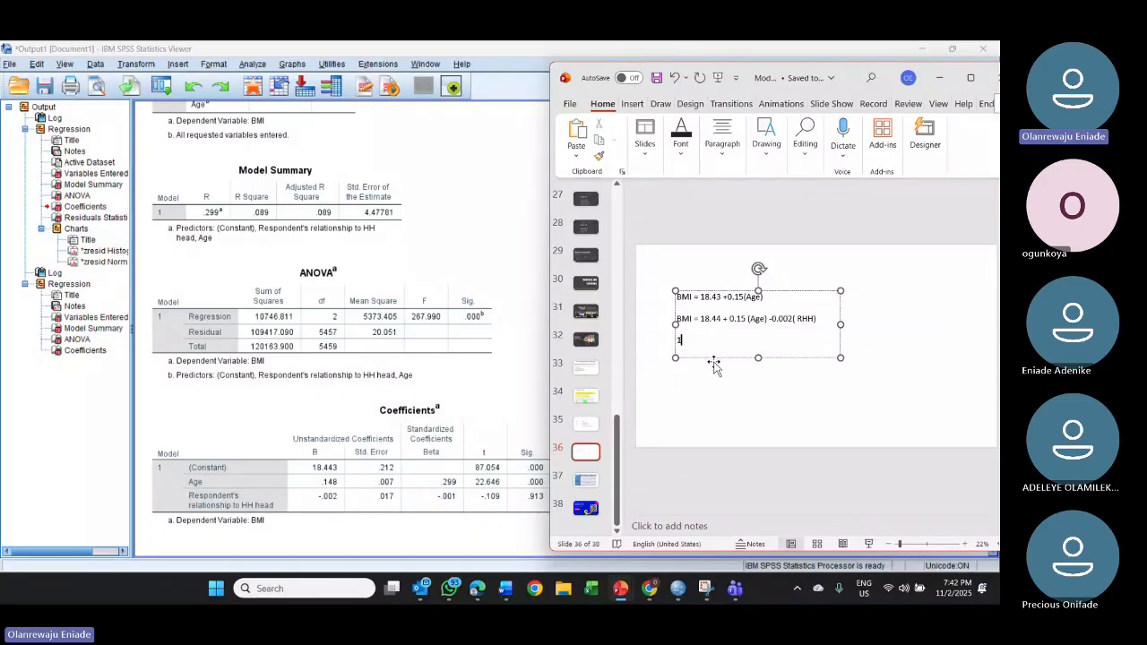
{"action": "key", "text": "BackSpace"}
{"action": "type", "text": "Age "}
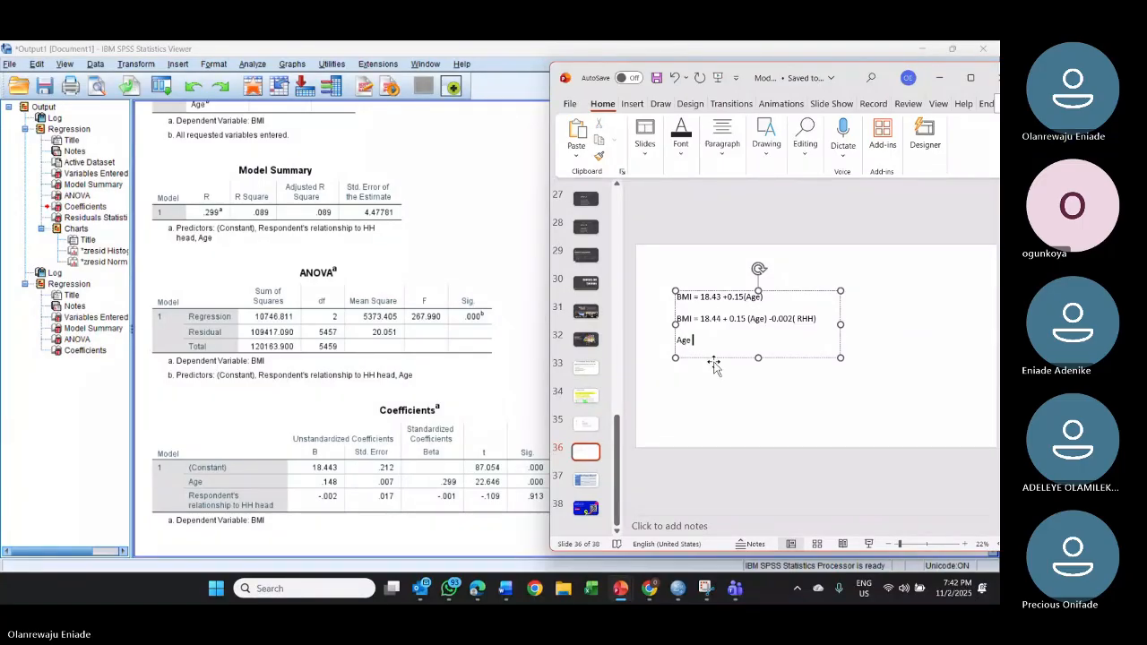
{"action": "type", "text": "= 10"}
{"action": "key", "text": "Return"}
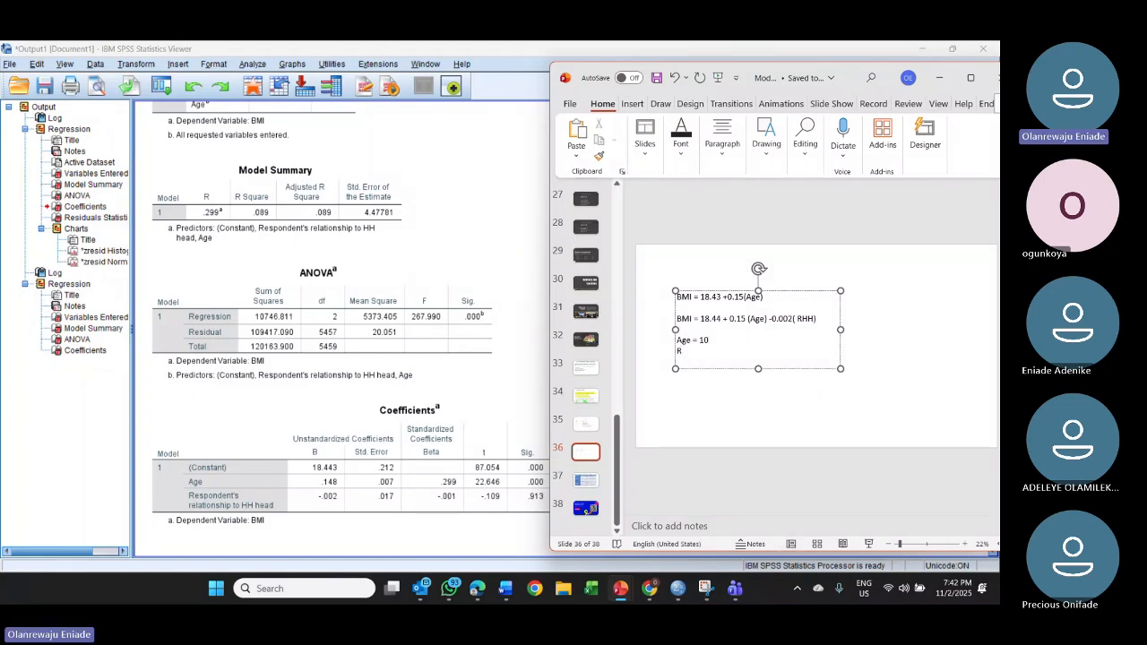
{"action": "type", "text": "RHH = 3"}
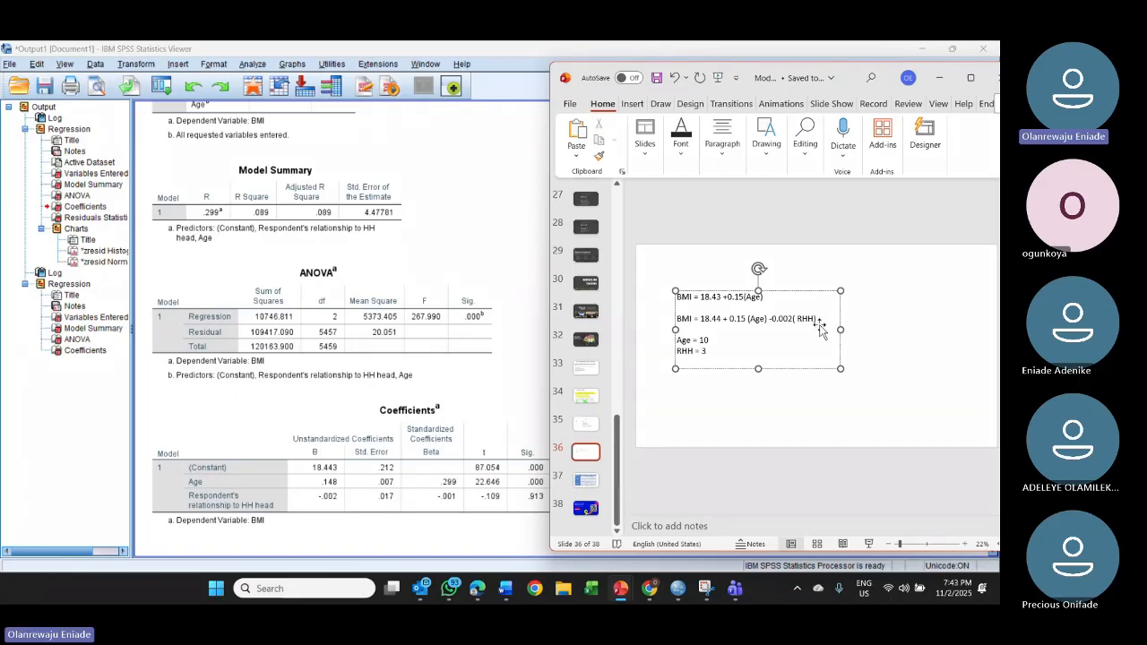
{"action": "left_click_drag", "start_coordinate": [814, 319], "coordinate": [753, 323]}
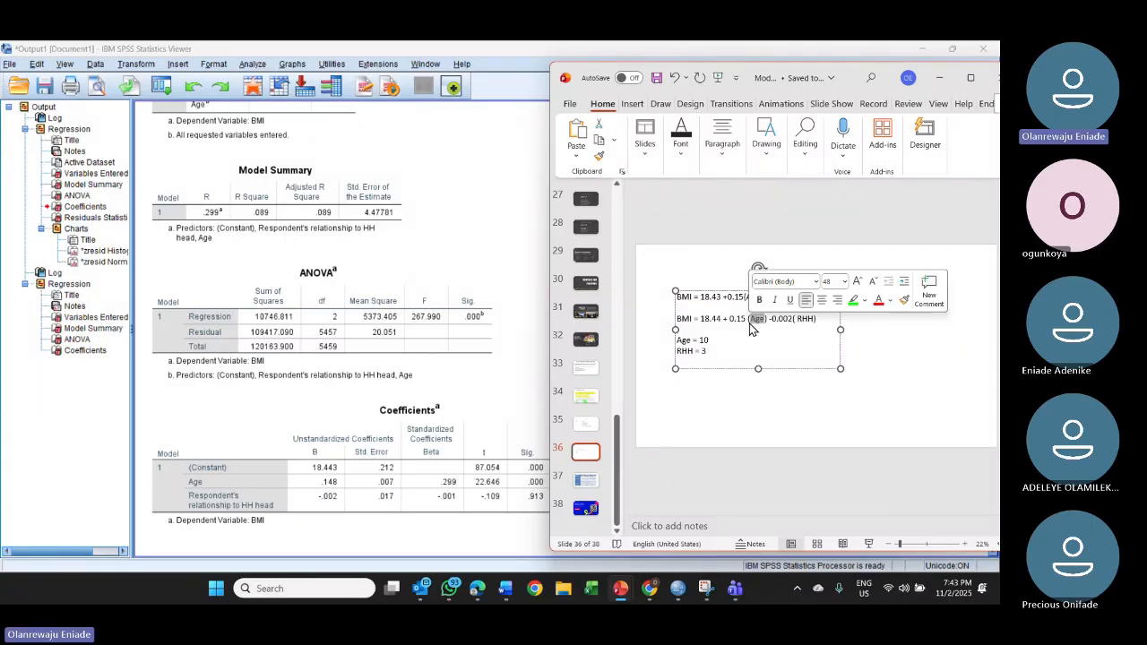
{"action": "left_click", "coordinate": [714, 320]}
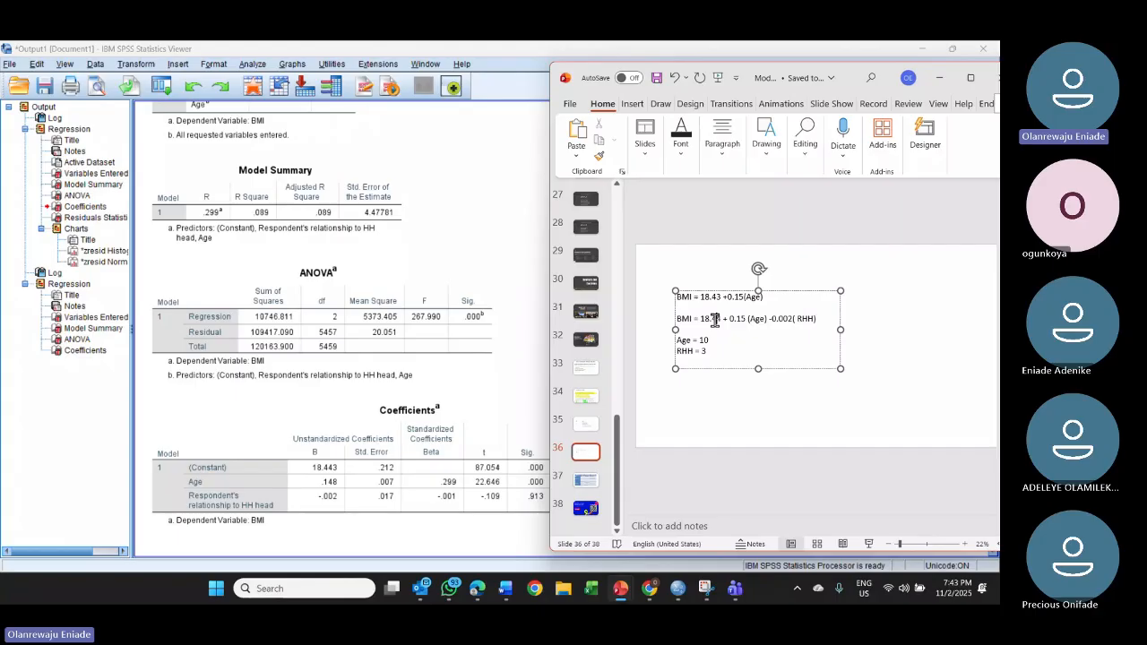
Step: Check the regression output again and review the null hypotheses and Module 3 key topics slides in PowerPoint
{"action": "left_click", "coordinate": [498, 405]}
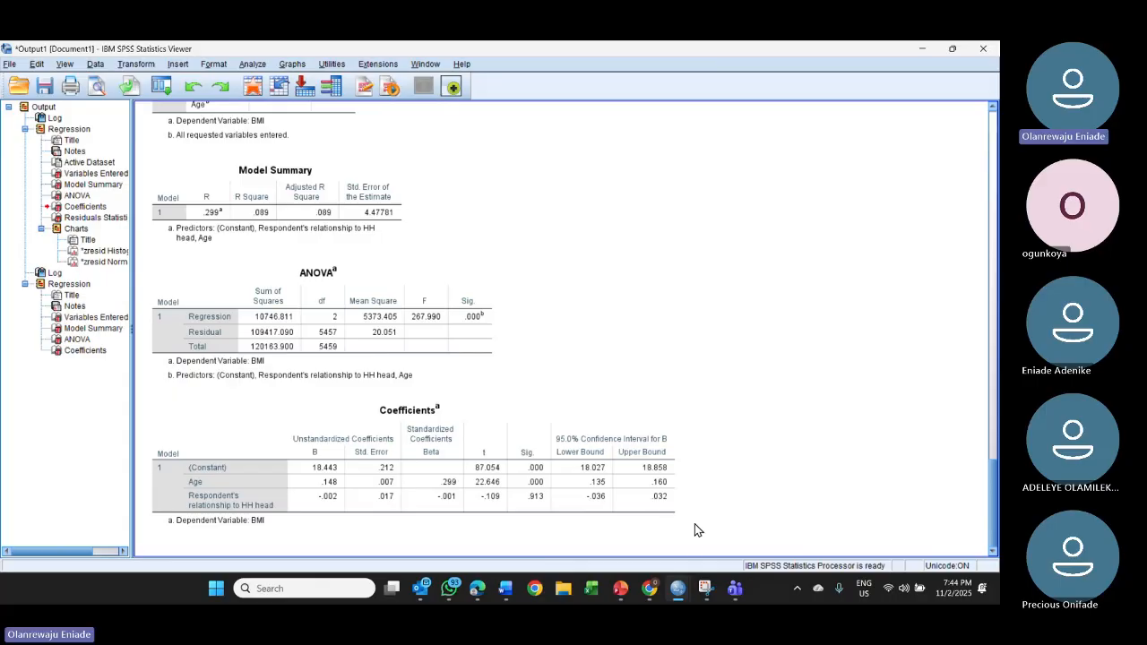
{"action": "left_click", "coordinate": [622, 589]}
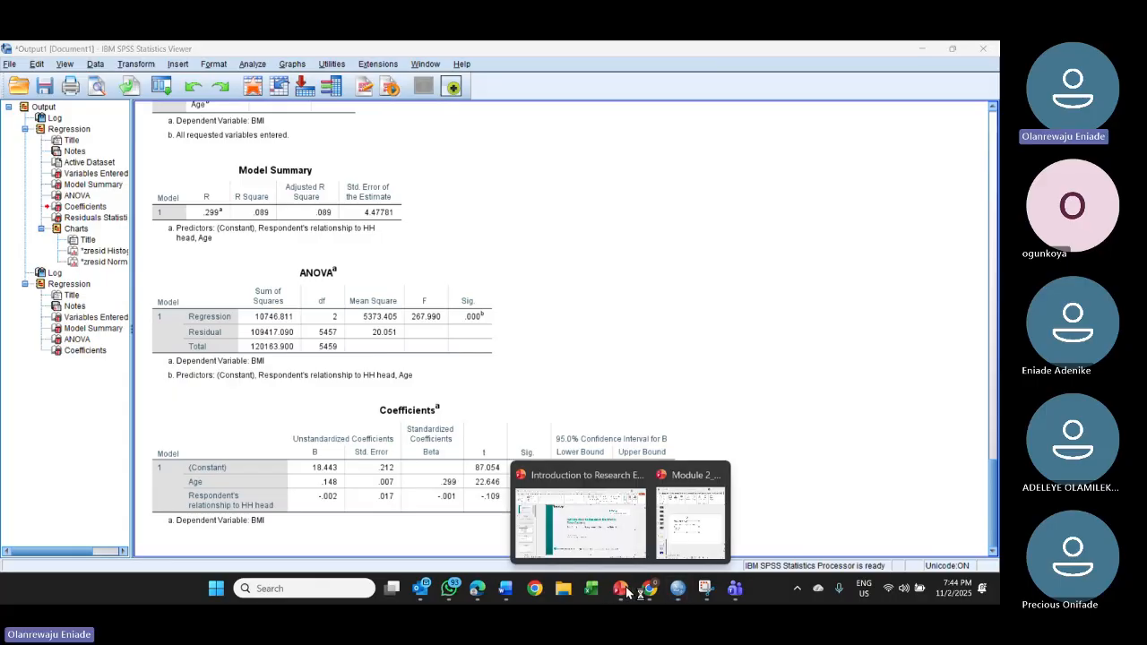
{"action": "left_click", "coordinate": [694, 531]}
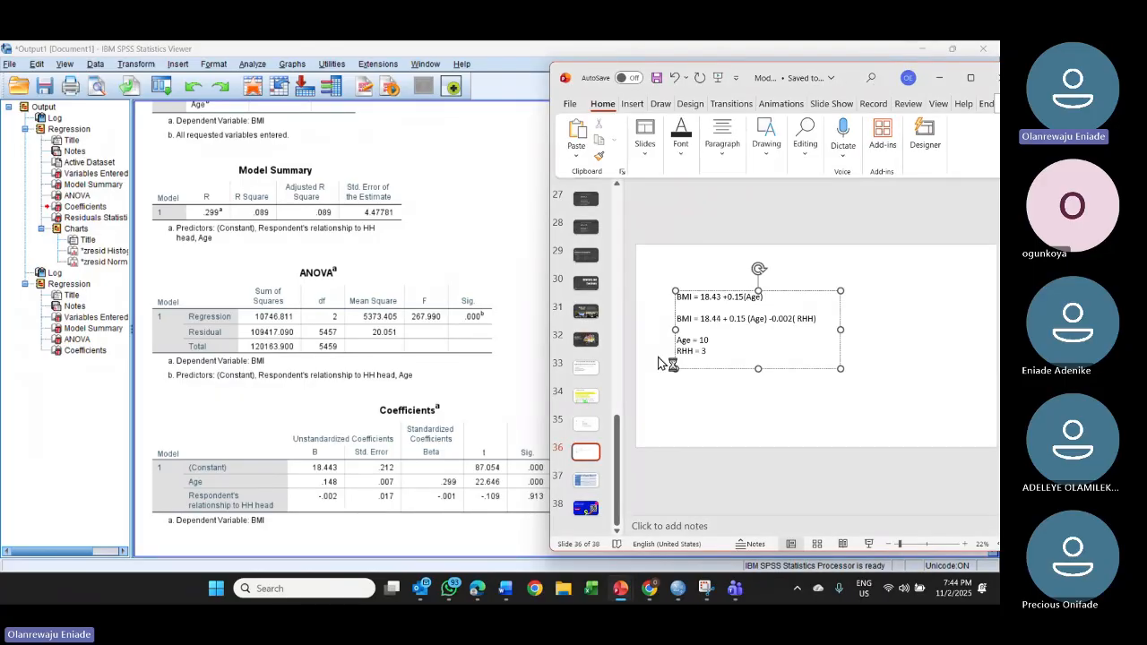
{"action": "left_click", "coordinate": [585, 396]}
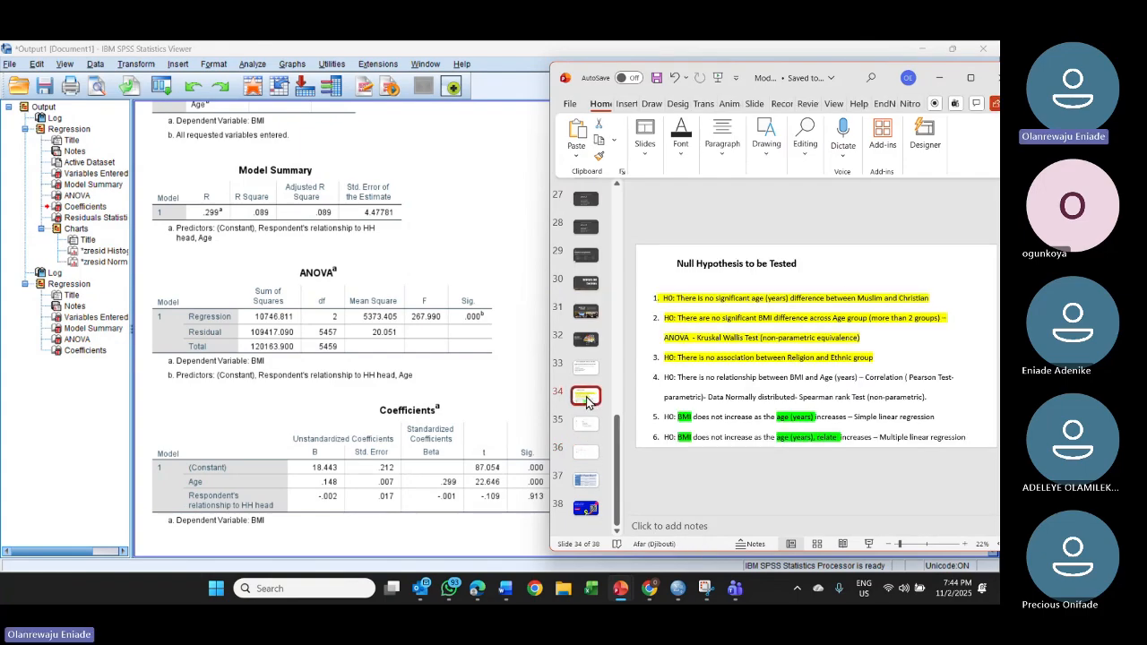
{"action": "left_click", "coordinate": [585, 368]}
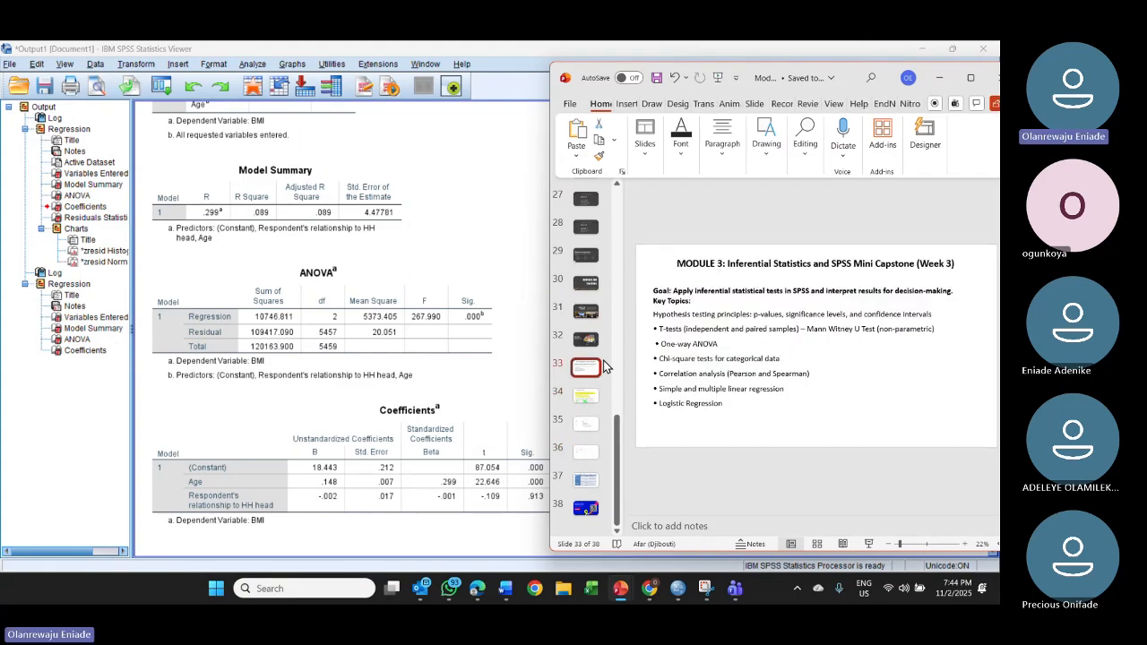
{"action": "left_click", "coordinate": [771, 405]}
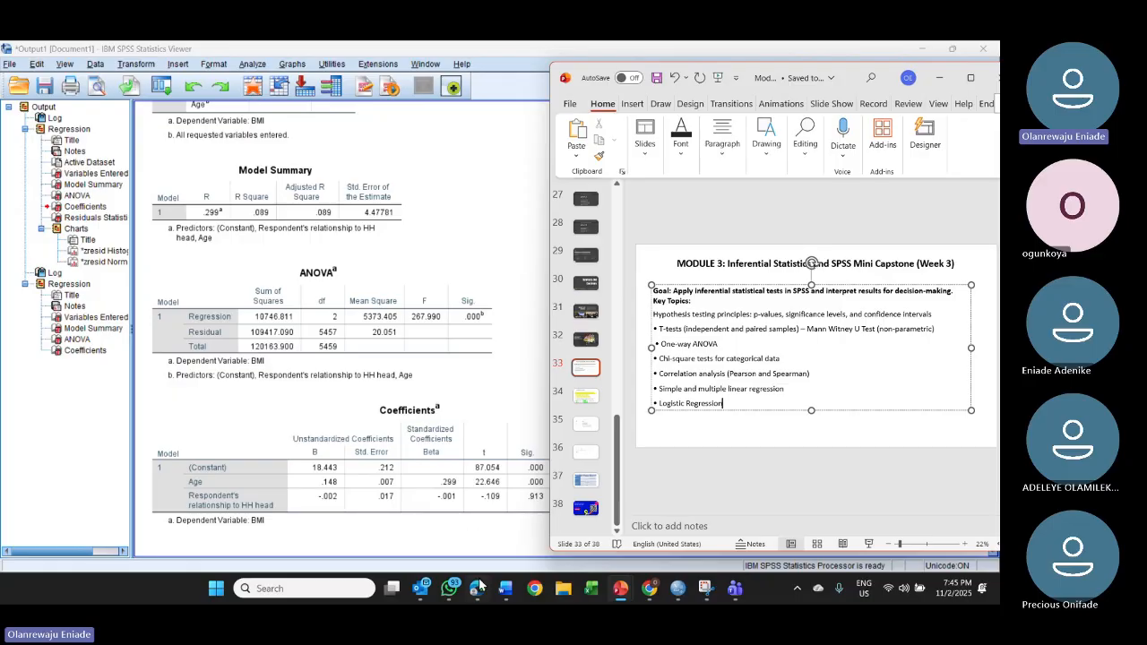
Step: Switch to the DHS Nigeria data in the SPSS Data Editor
{"action": "left_click", "coordinate": [673, 587]}
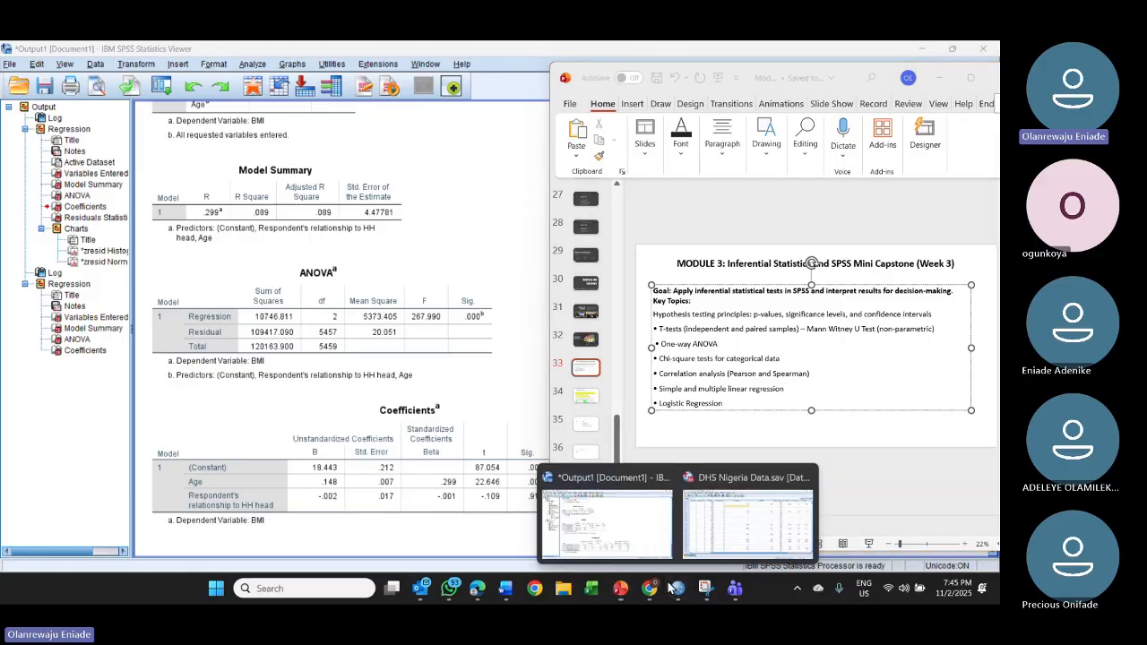
{"action": "left_click", "coordinate": [748, 516]}
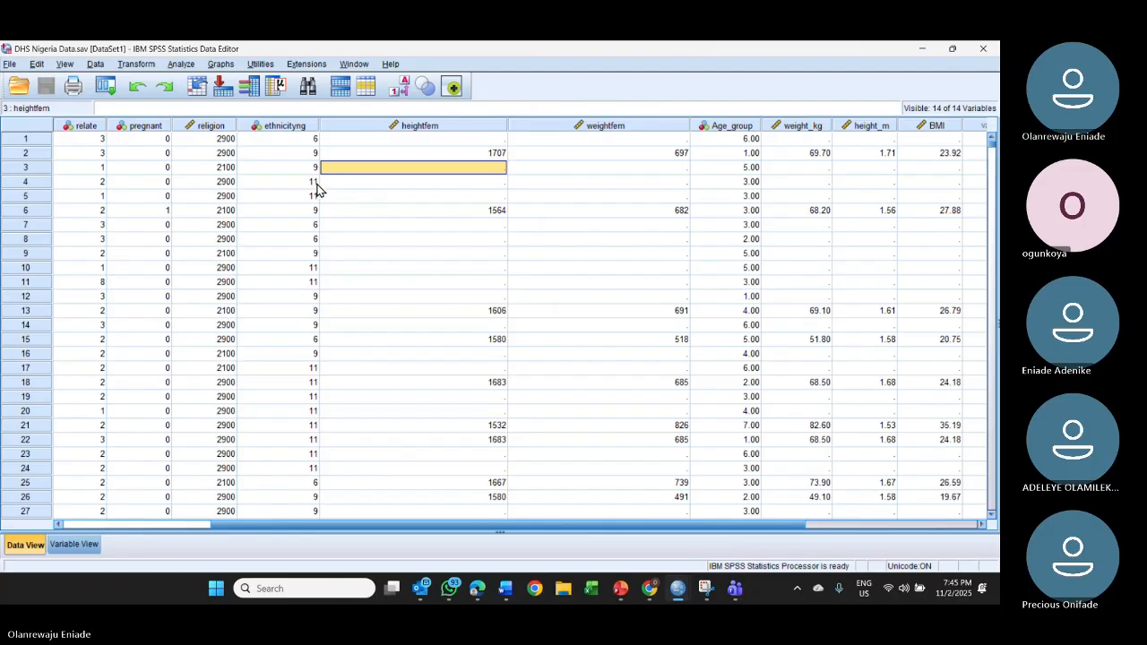
Step: Show the variable definitions of the dataset and widen the Label column to fit the full variable labels
{"action": "double_click", "coordinate": [284, 126]}
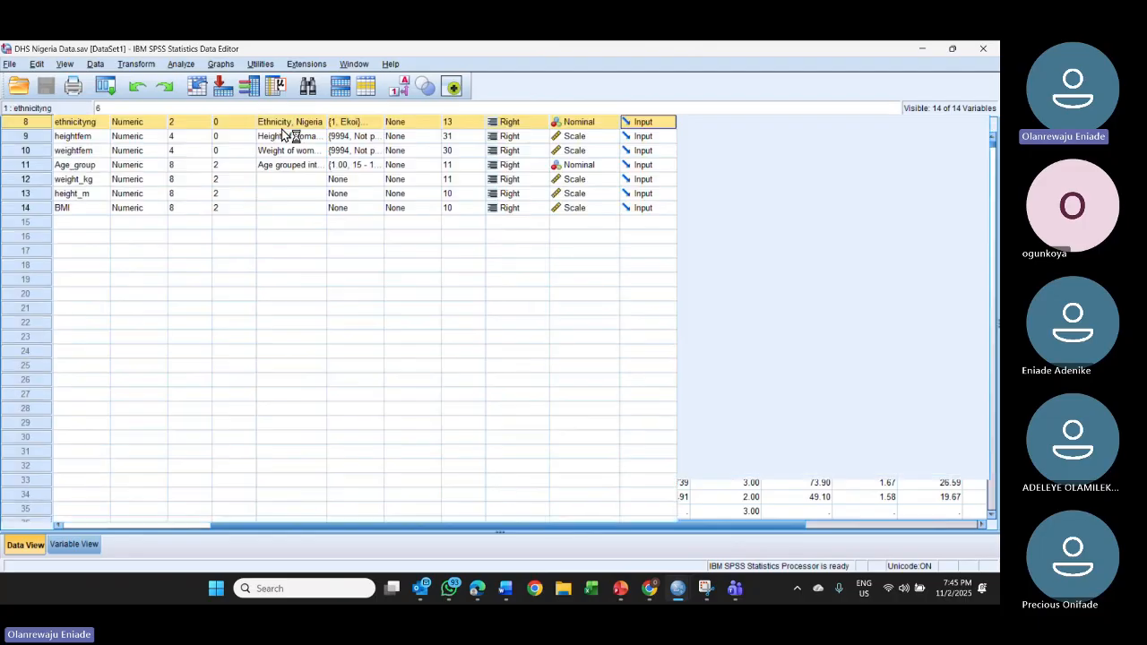
{"action": "double_click", "coordinate": [28, 127]}
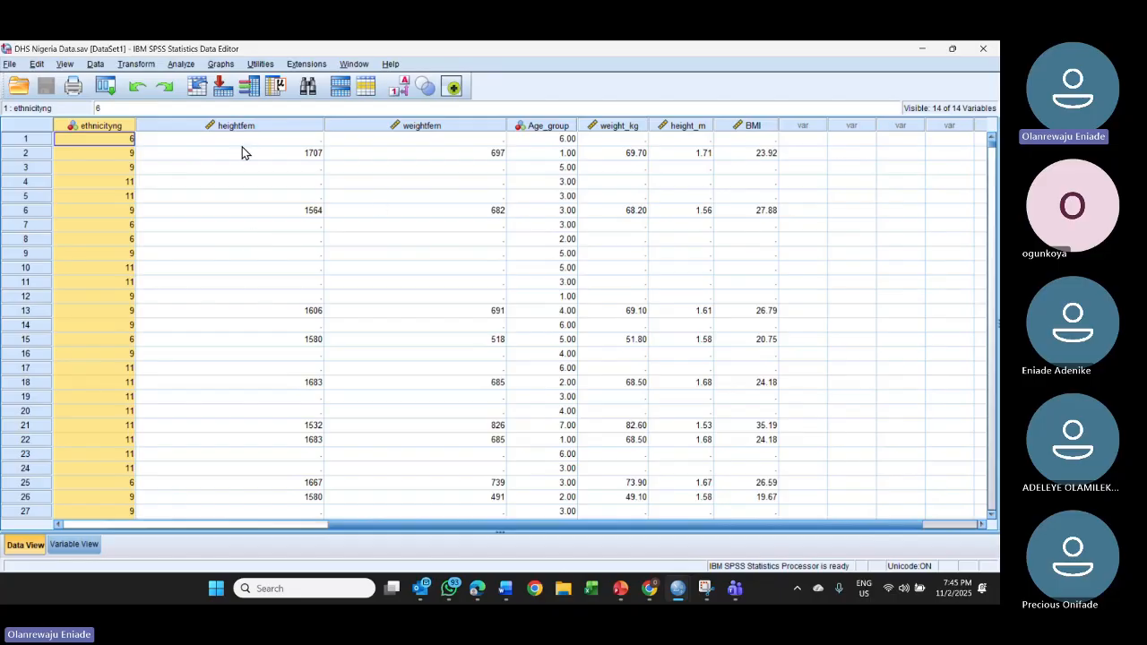
{"action": "double_click", "coordinate": [260, 129]}
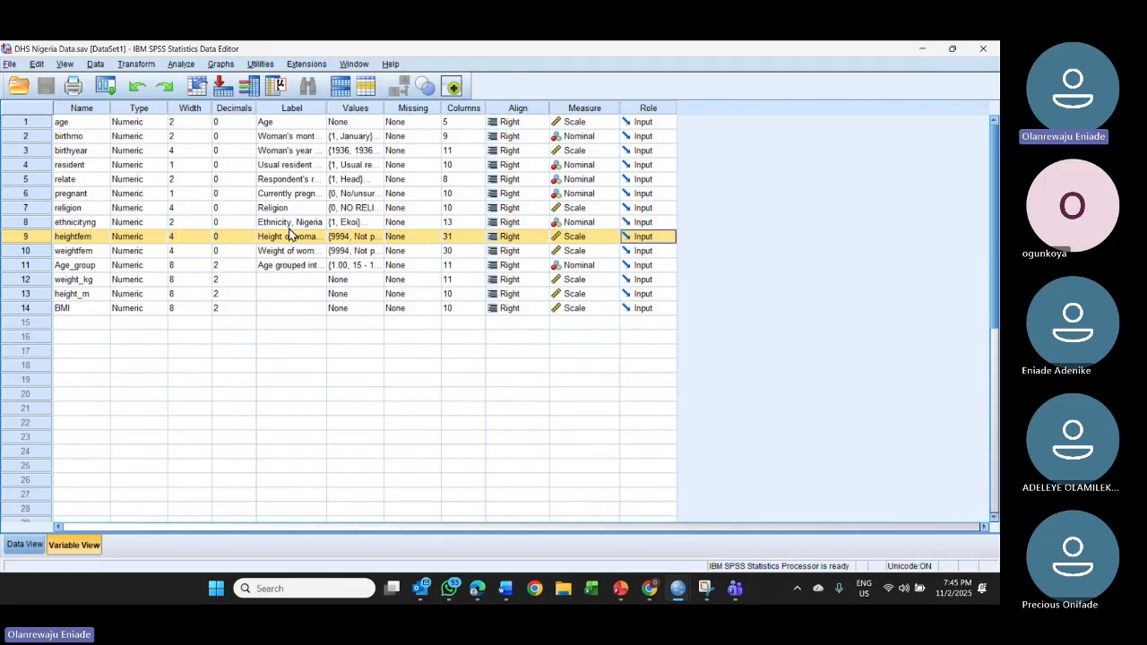
{"action": "left_click", "coordinate": [305, 226]}
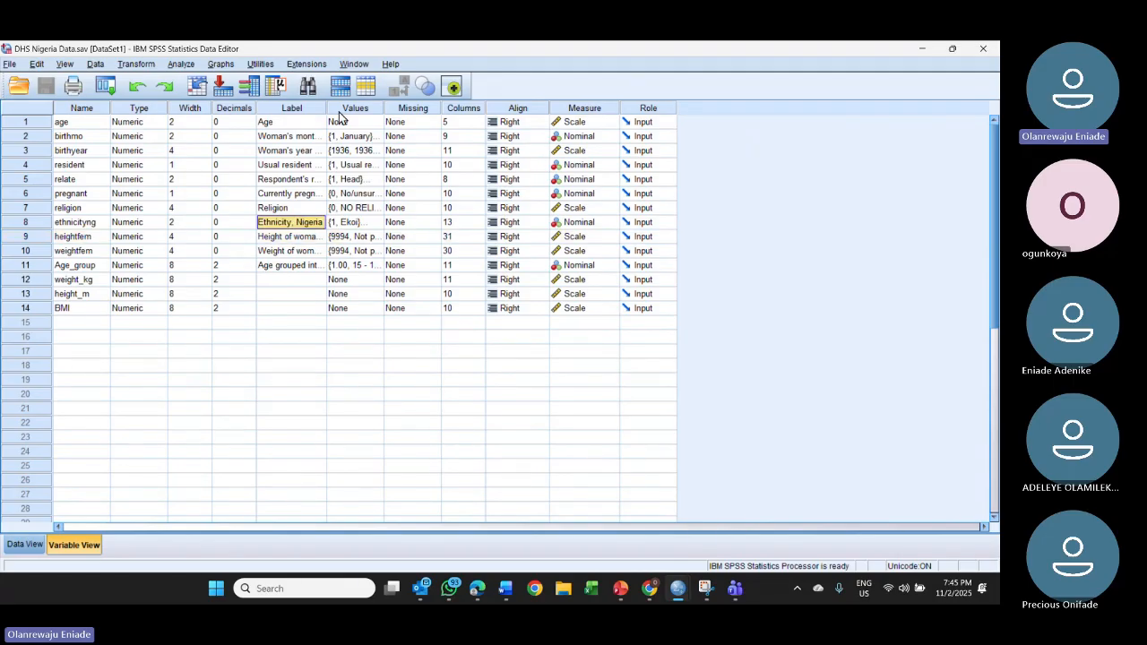
{"action": "left_click_drag", "start_coordinate": [327, 108], "coordinate": [502, 108]}
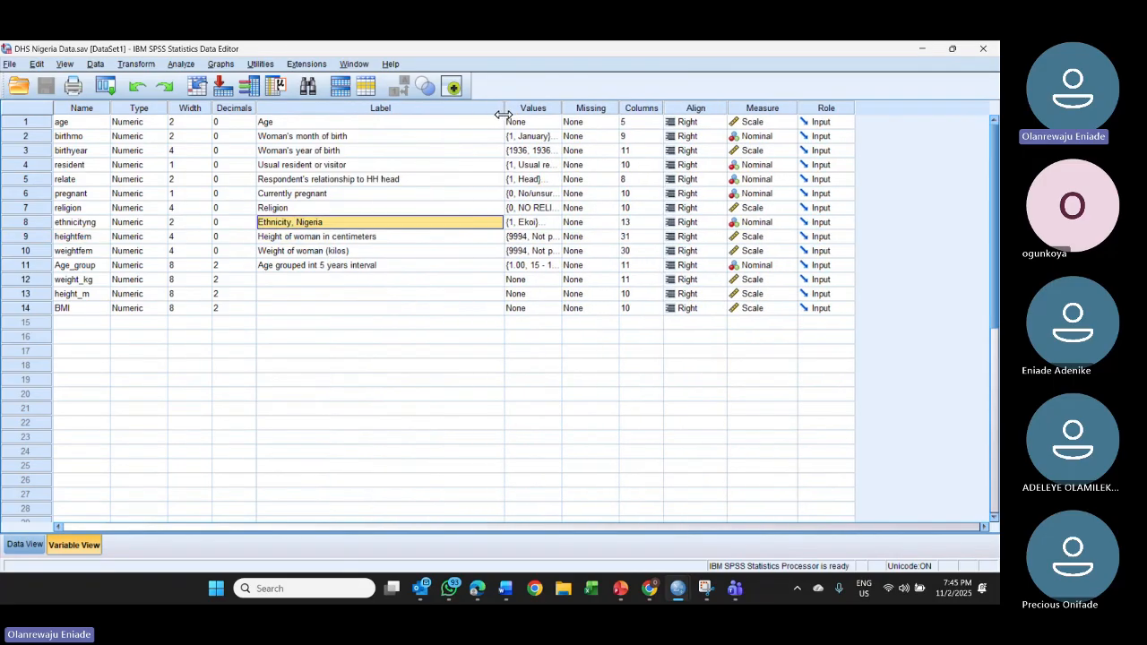
Step: Review the value labels of the relate variable without changing them, and return to its column in the data
{"action": "left_click", "coordinate": [409, 180]}
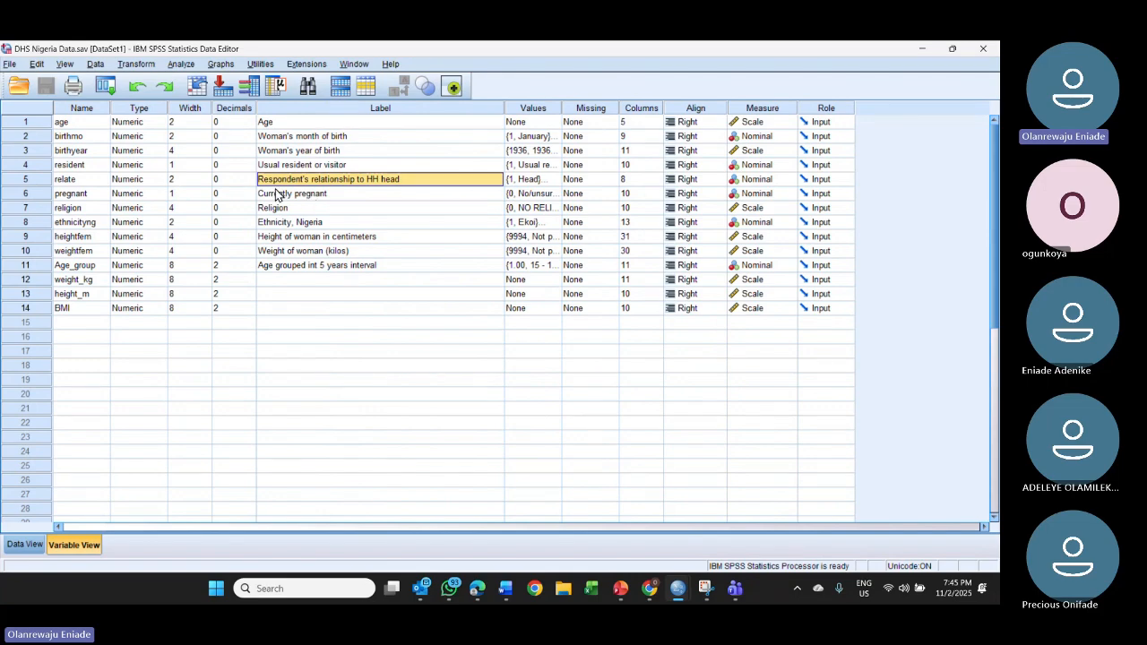
{"action": "left_click", "coordinate": [551, 178]}
{"action": "left_click", "coordinate": [551, 178]}
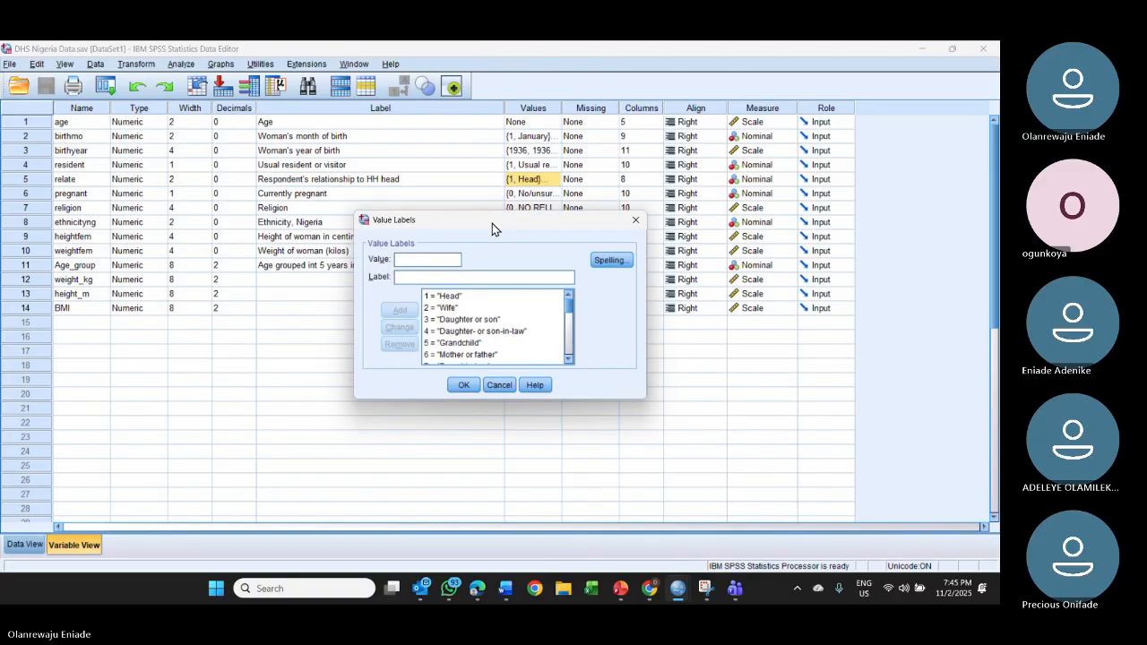
{"action": "left_click_drag", "start_coordinate": [492, 229], "coordinate": [728, 190]}
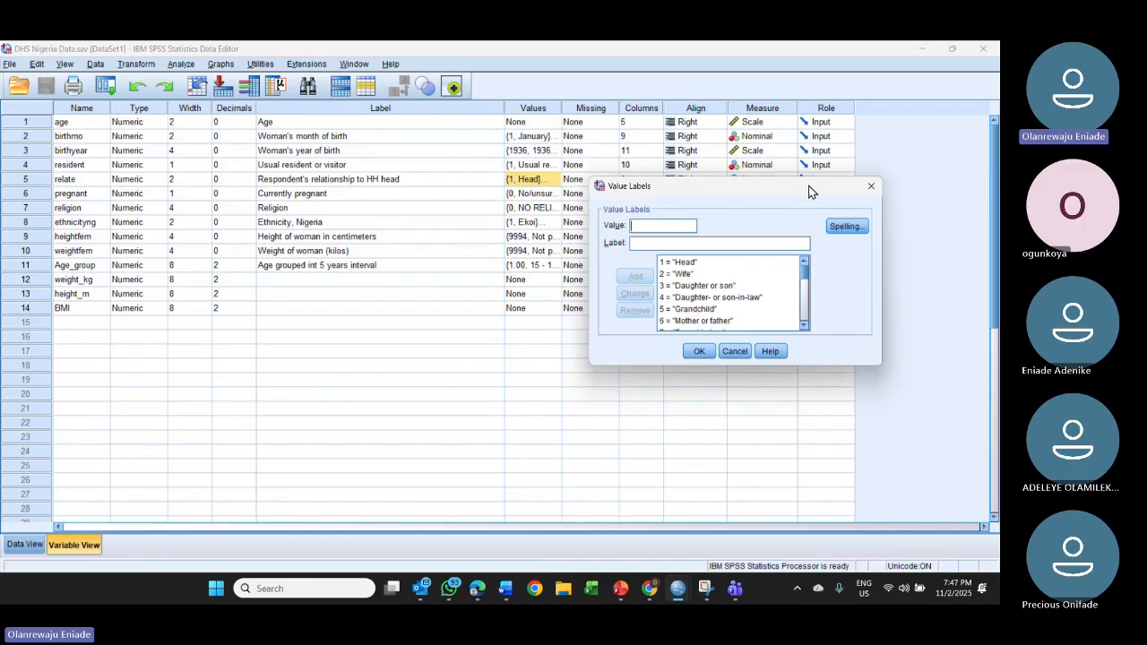
{"action": "left_click", "coordinate": [869, 188]}
{"action": "double_click", "coordinate": [37, 182]}
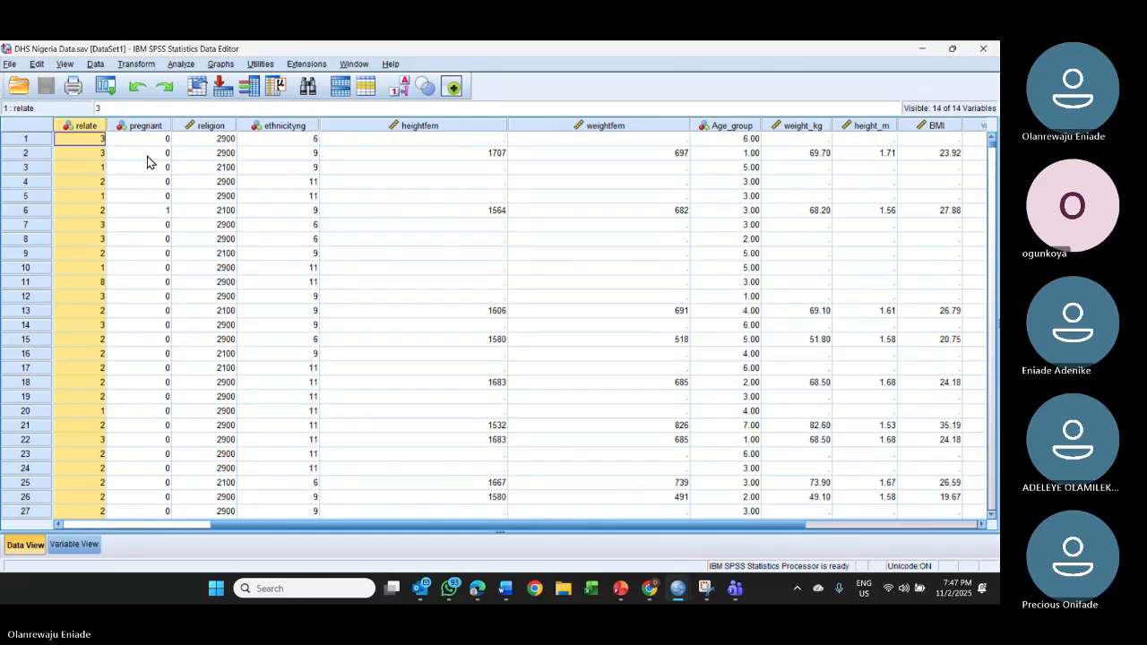
{"action": "left_click", "coordinate": [856, 196]}
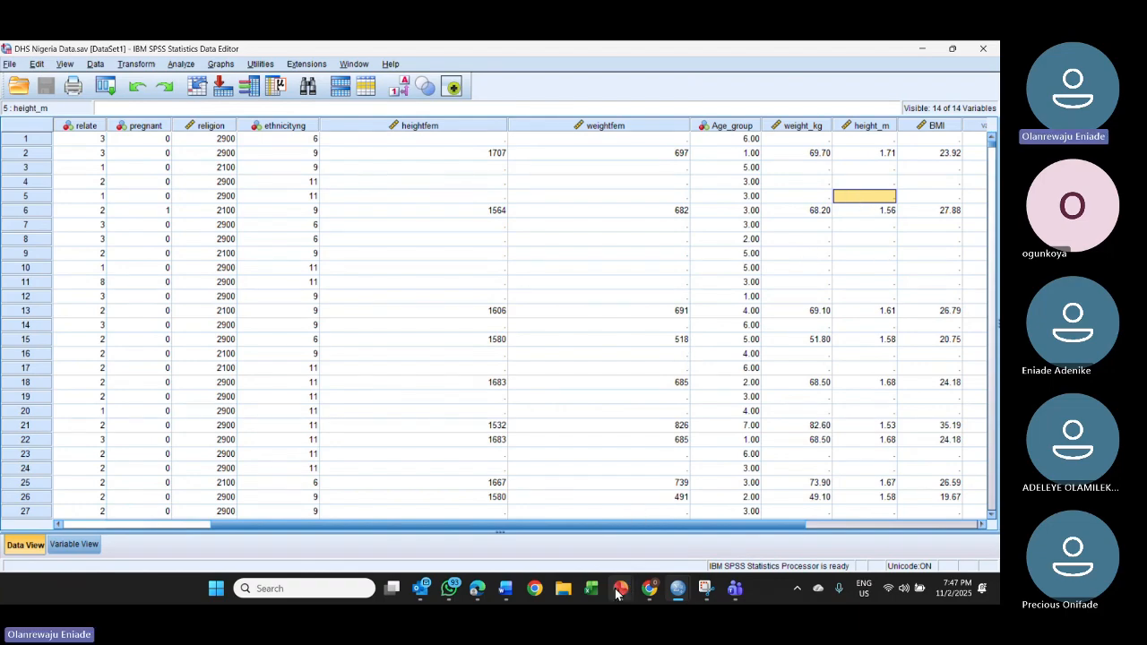
Step: Switch to the Module 3 slide in PowerPoint and complete the Logistic Regression bullet with "Categorical Outcome (dependent variable)."
{"action": "mouse_move", "coordinate": [618, 591]}
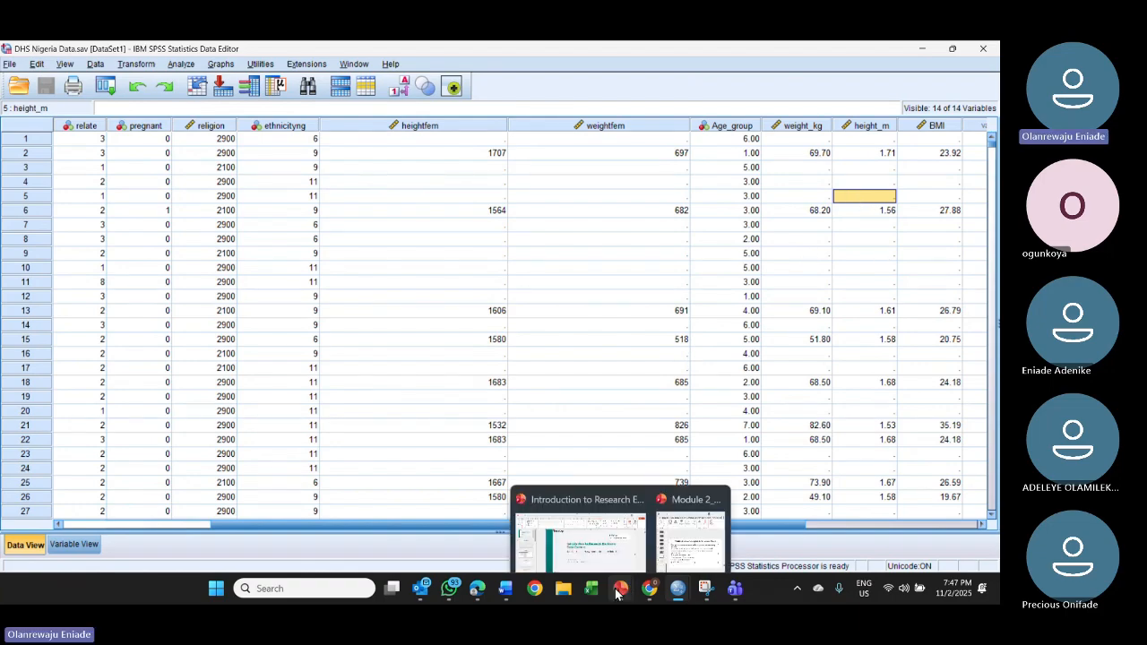
{"action": "left_click", "coordinate": [697, 518]}
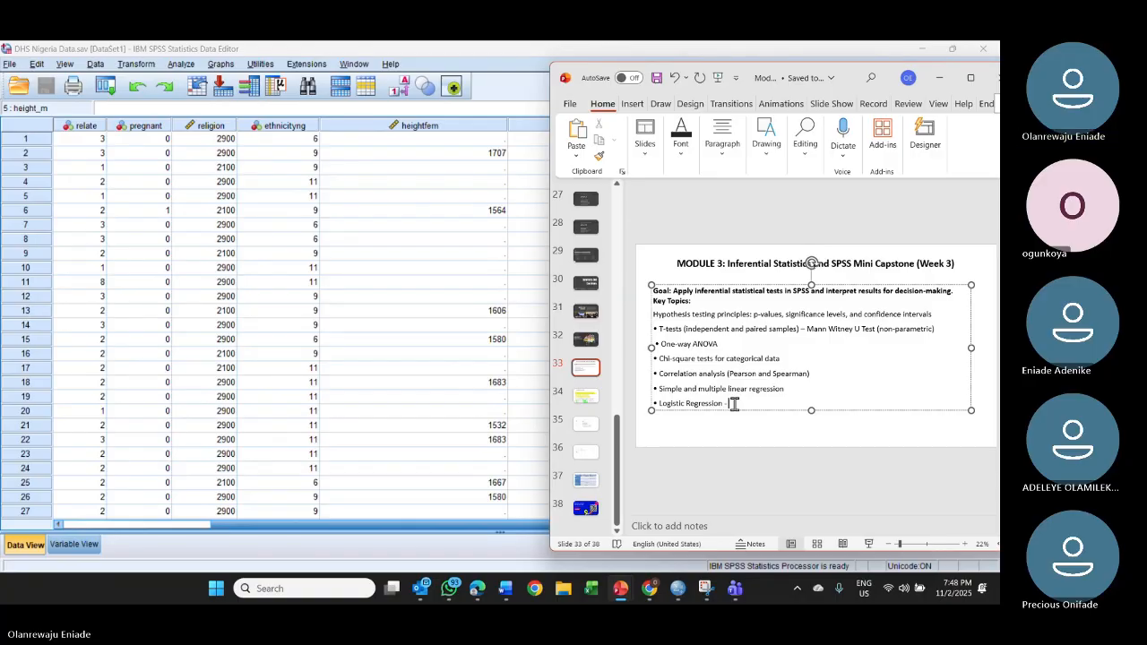
{"action": "type", "text": "Bina"}
{"action": "key", "text": "BackSpace"}
{"action": "key", "text": "BackSpace"}
{"action": "key", "text": "BackSpace"}
{"action": "key", "text": "BackSpace"}
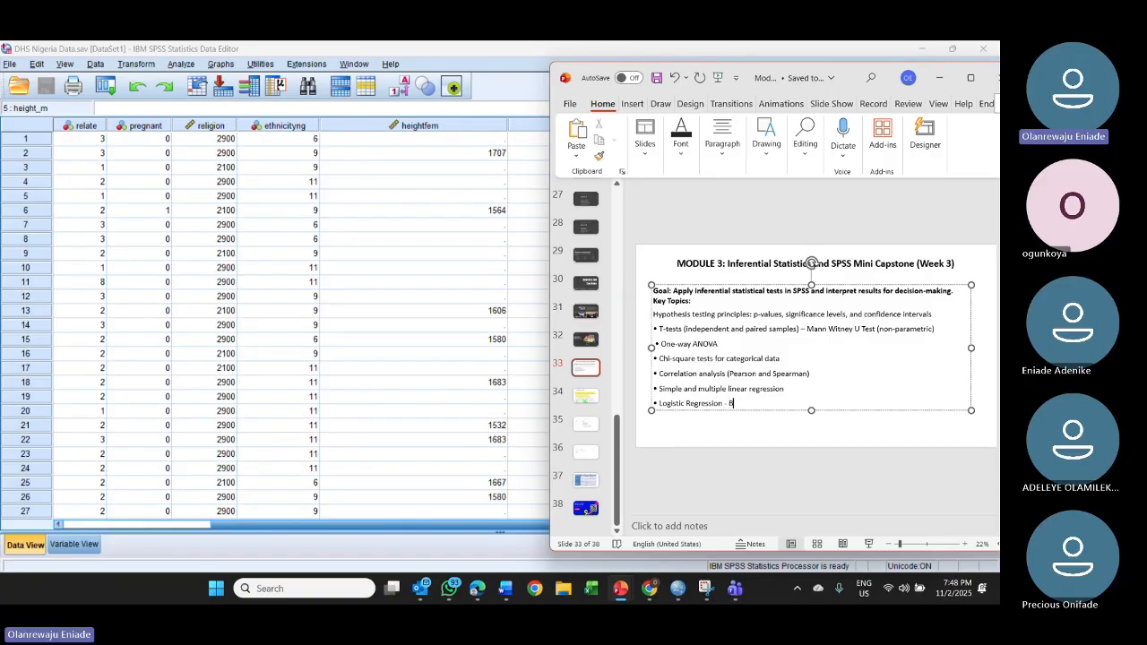
{"action": "type", "text": "Categorical Out"}
{"action": "type", "text": "come (dependent v"}
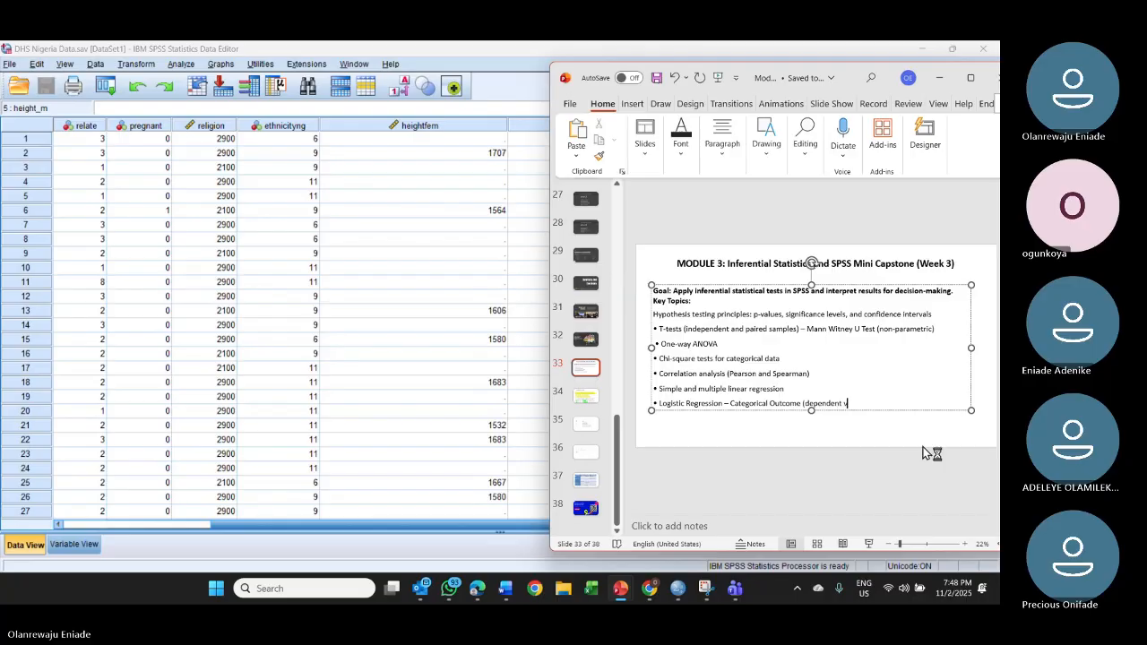
{"action": "type", "text": "ariable"}
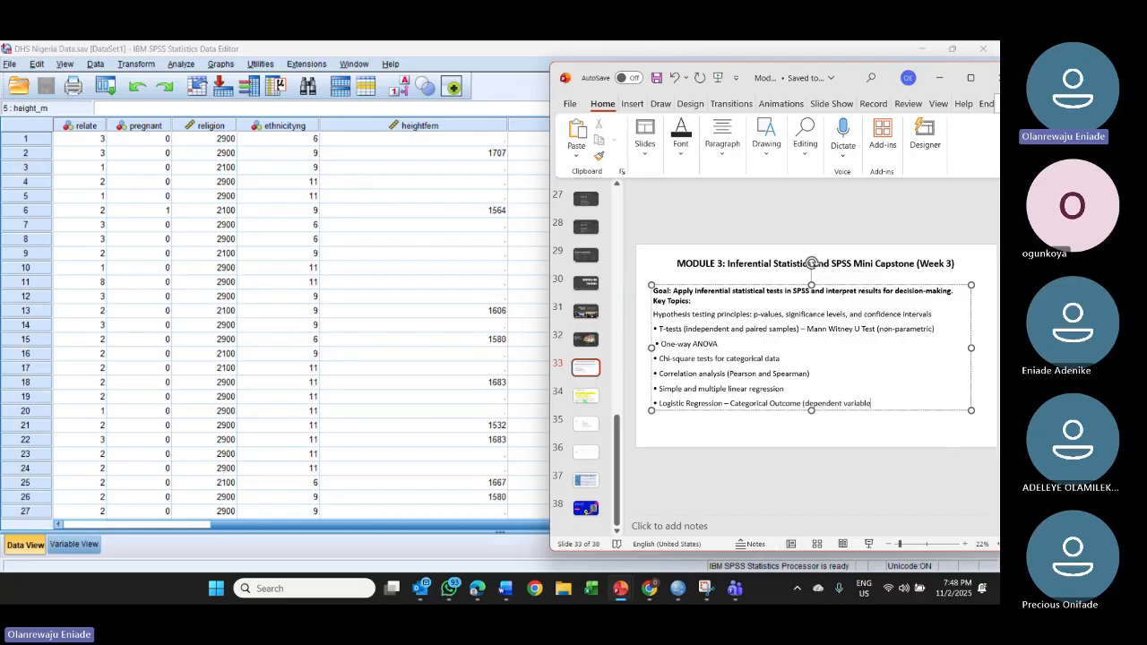
{"action": "type", "text": ")."}
{"action": "key", "text": "Return"}
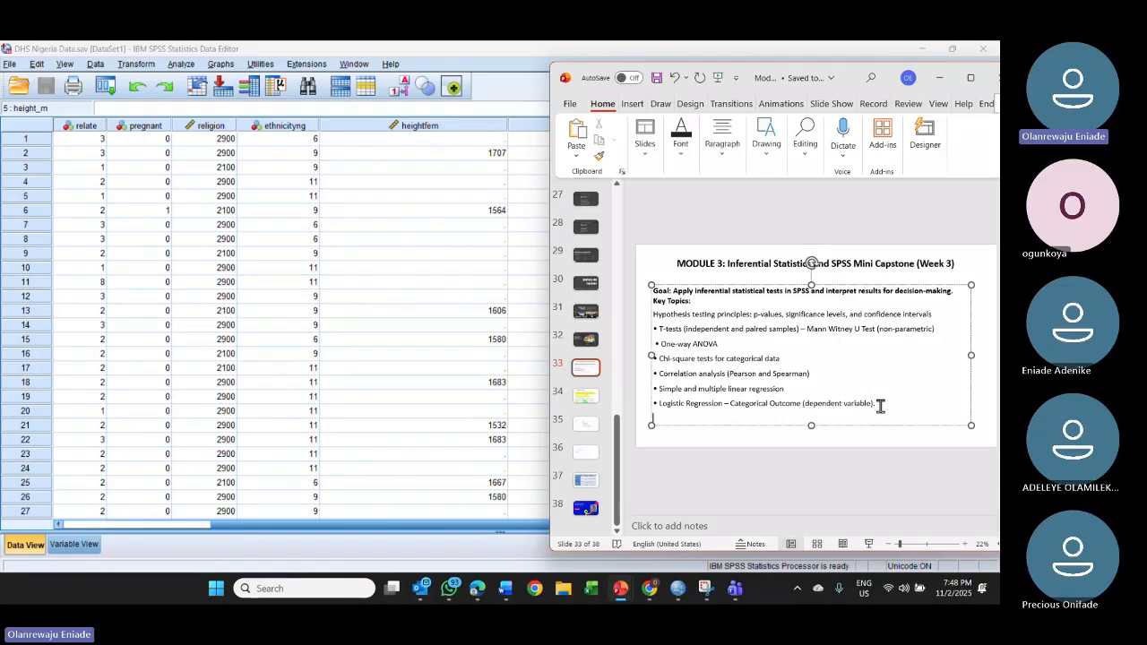
Step: Add the line "Binary Logistic Regression" below the Logistic Regression bullet
{"action": "type", "text": "Binary"}
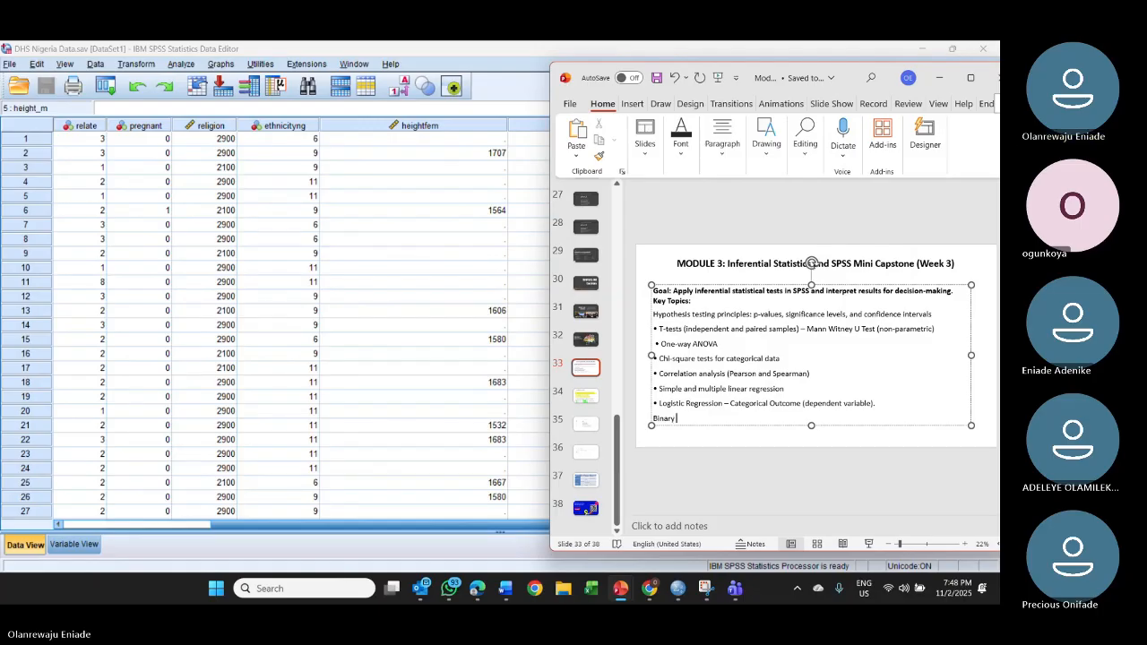
{"action": "type", "text": " Logistic Regresiion"}
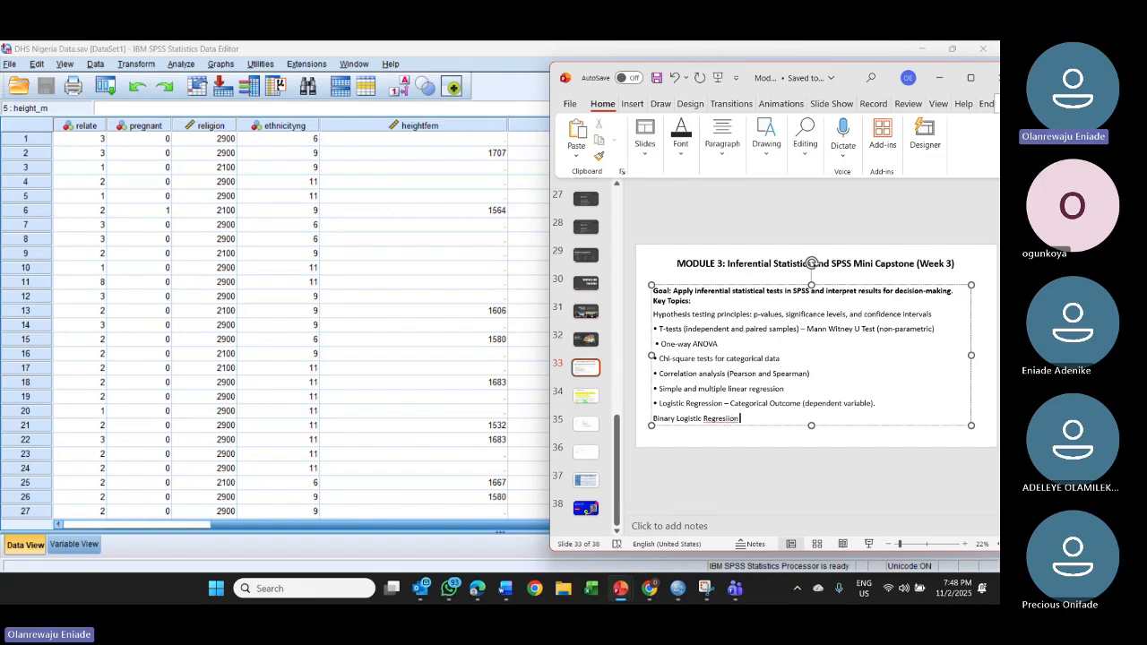
{"action": "key", "text": "BackSpace"}
{"action": "key", "text": "BackSpace"}
{"action": "key", "text": "BackSpace"}
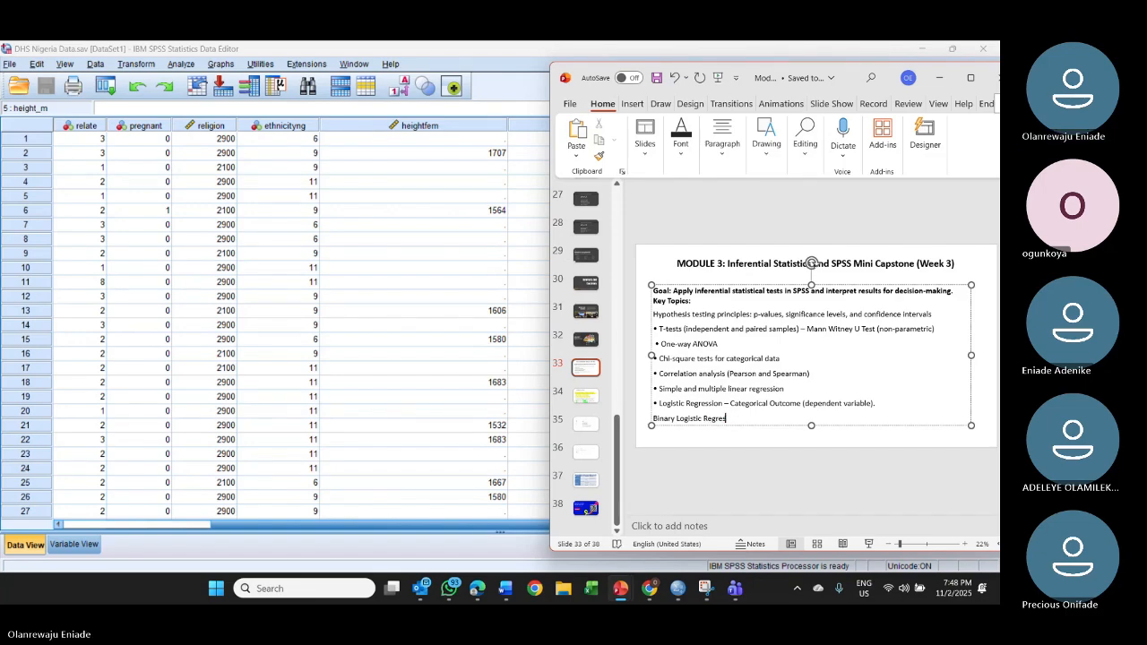
{"action": "type", "text": "sion"}
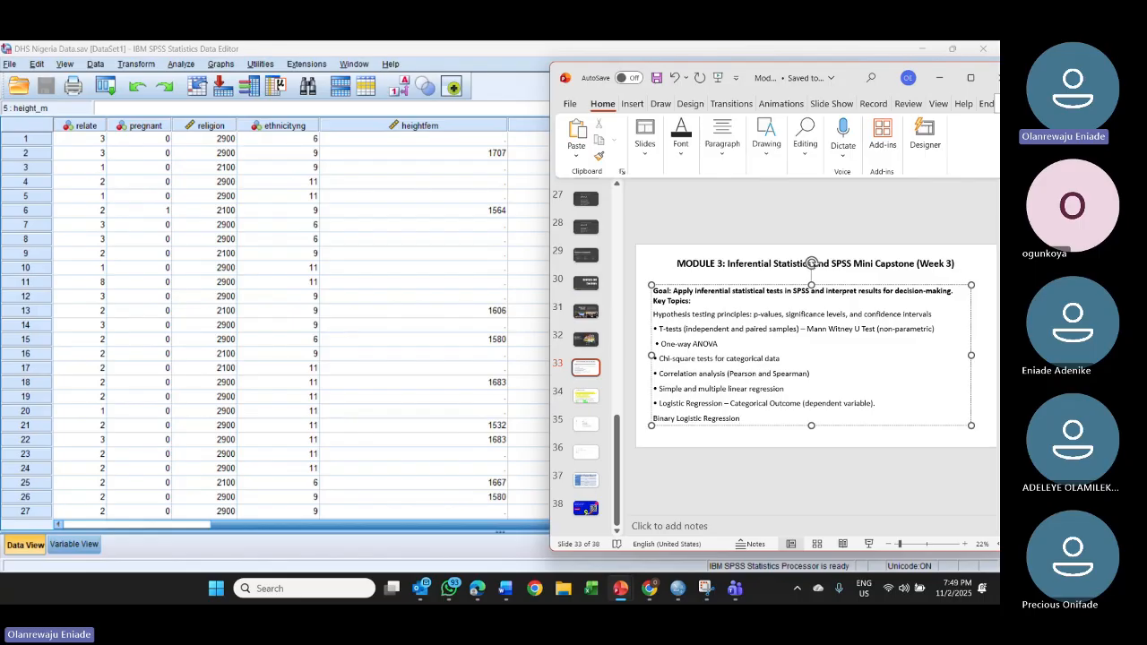
Step: Append the outcome examples "(1, 0) (Yes or No) (Dead, Alive)" to the Binary Logistic Regression line
{"action": "type", "text": "(1, 0) (U"}
{"action": "key", "text": "BackSpace"}
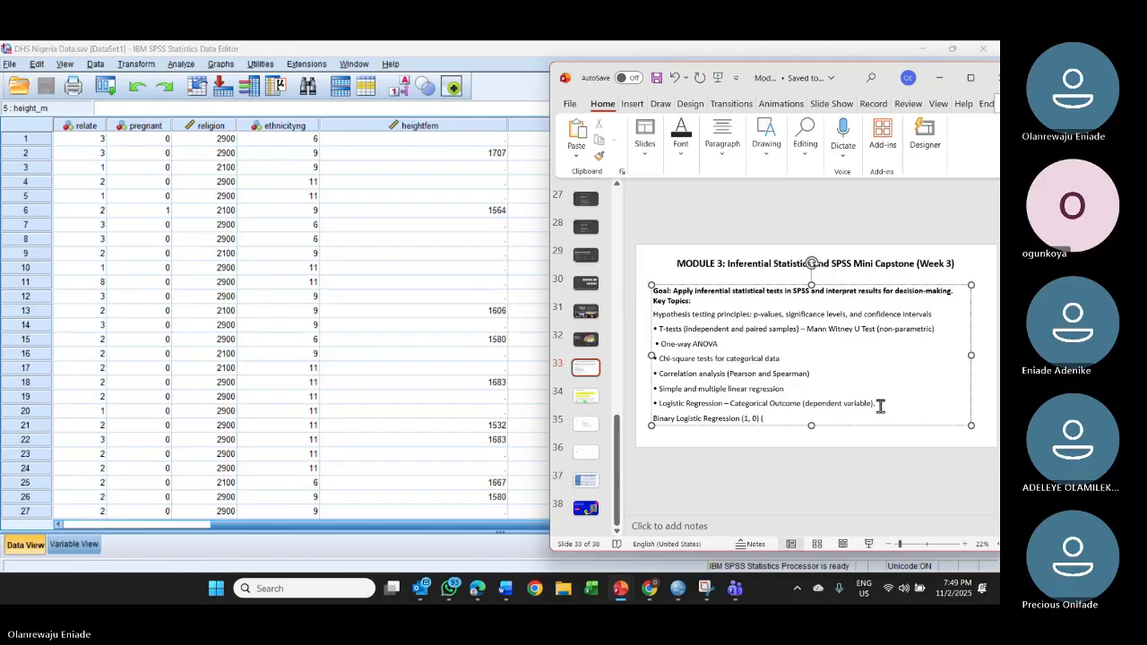
{"action": "type", "text": "Yes"}
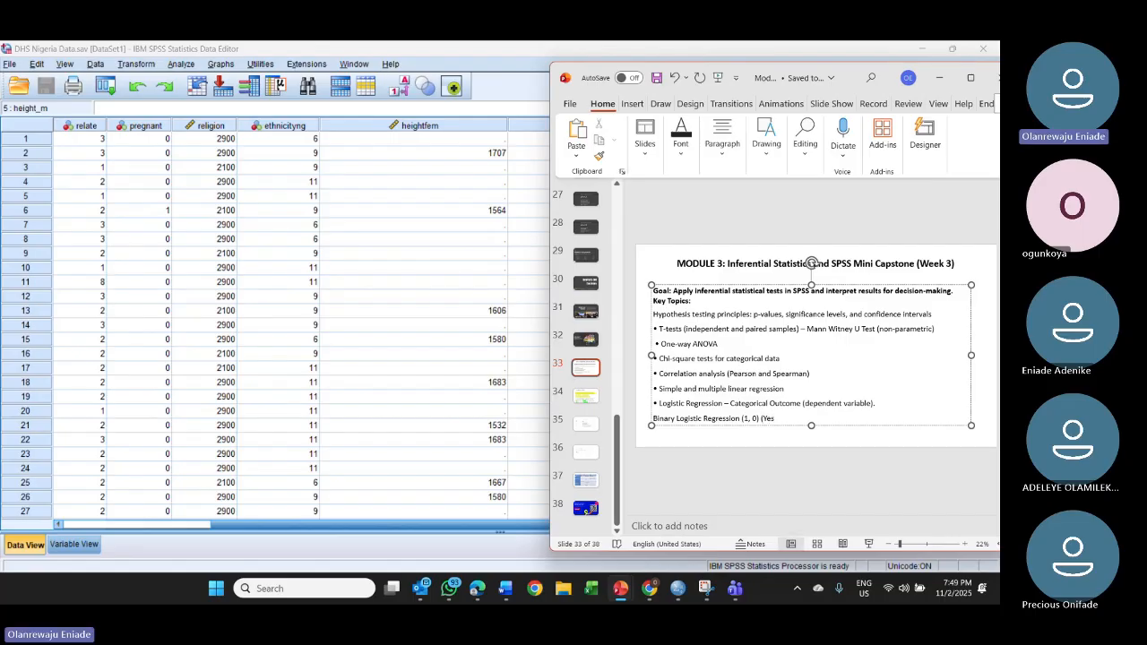
{"action": "type", "text": " or No"}
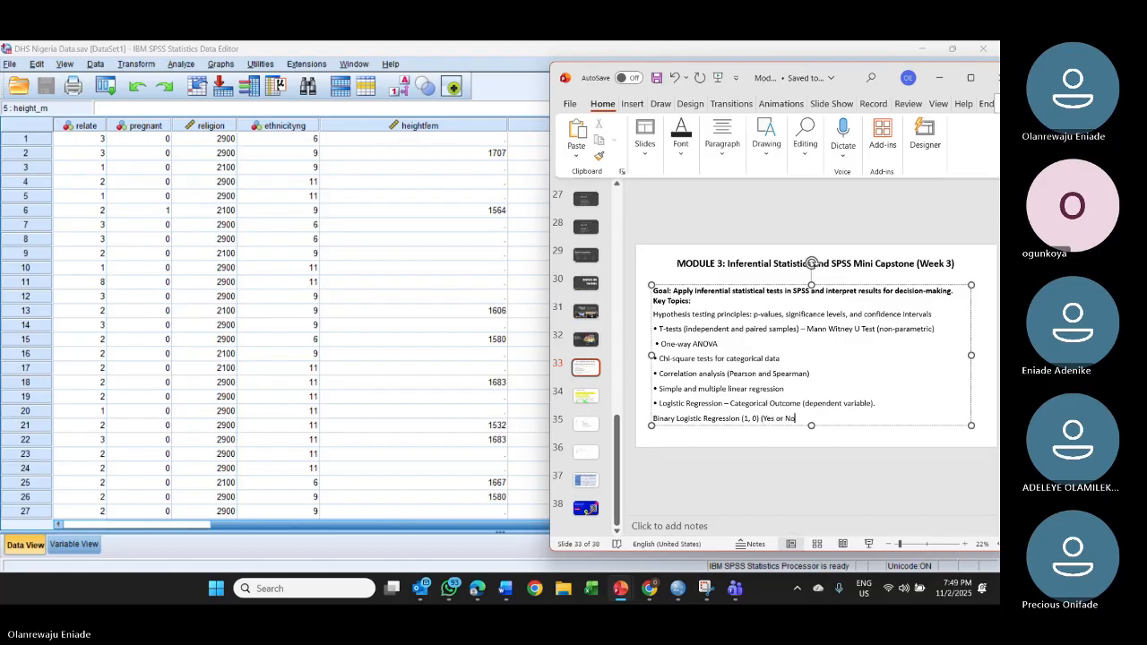
{"action": "type", "text": ") ("}
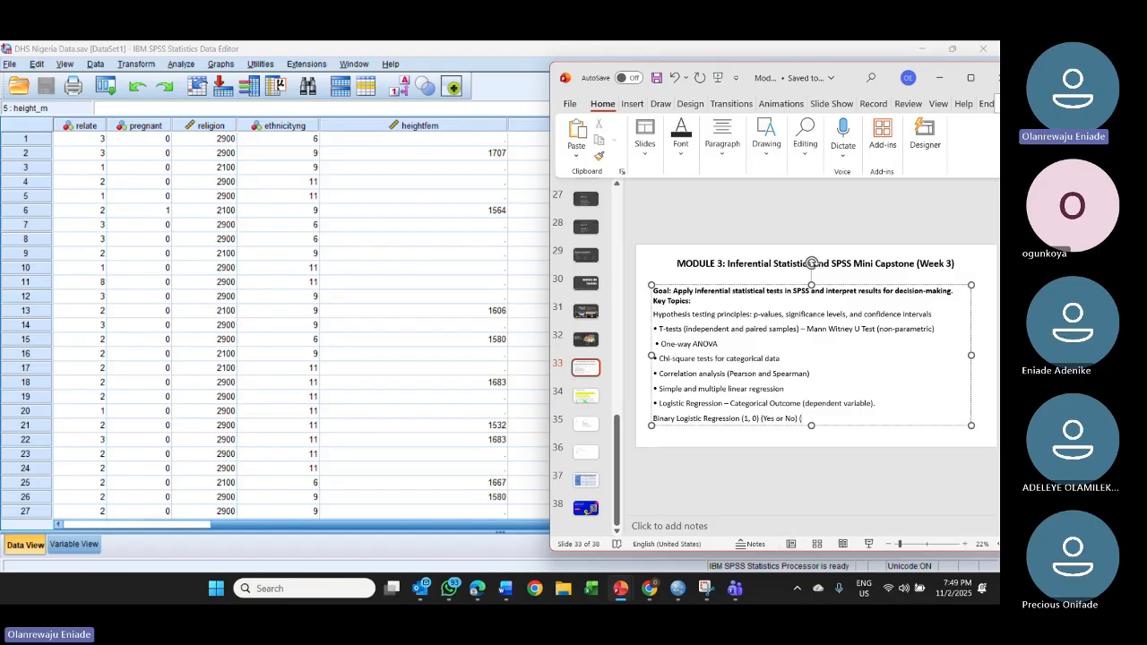
{"action": "type", "text": "Dead, A"}
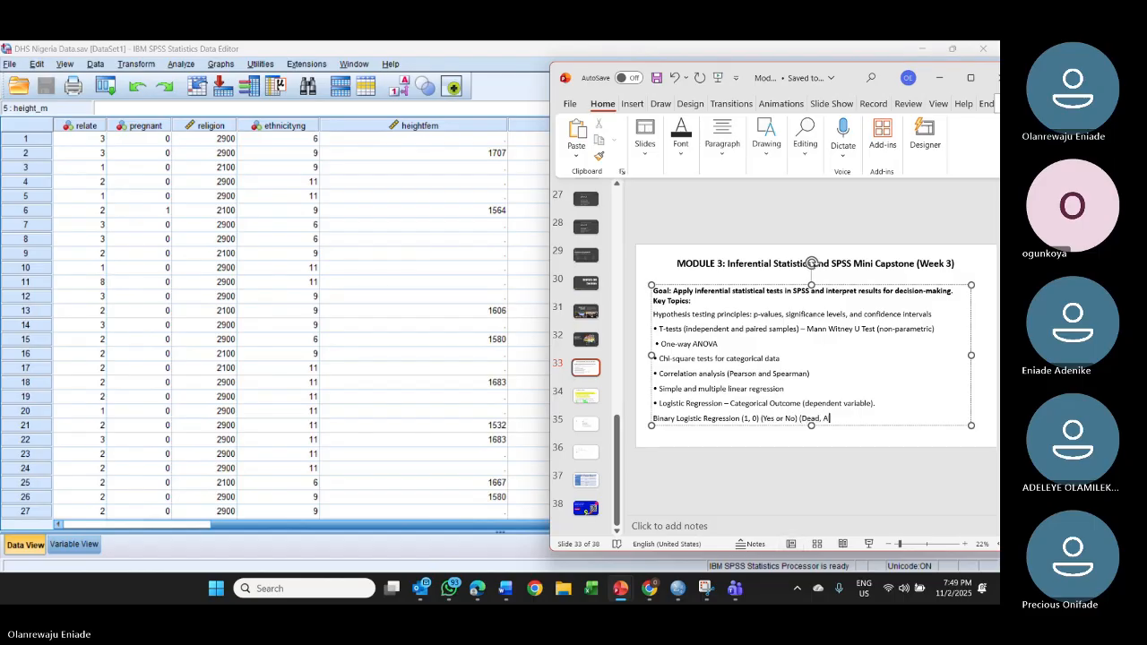
{"action": "type", "text": "live)"}
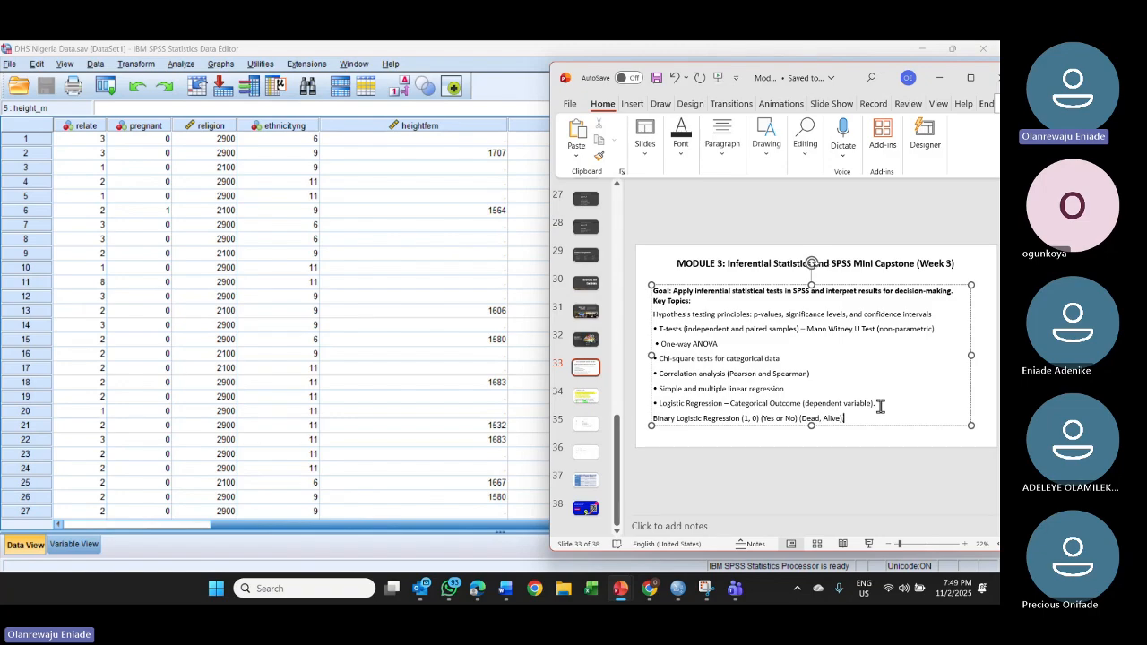
Step: Extend the Binary Logistic Regression line with one more example pair, "(Well, Unwell...."
{"action": "type", "text": ". "}
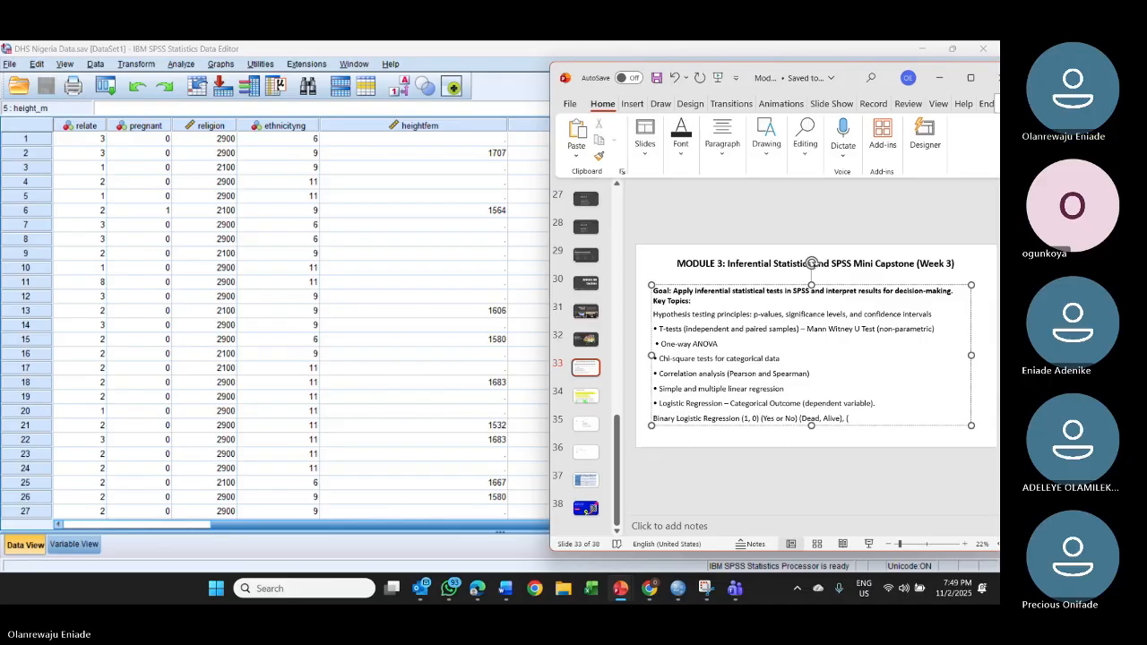
{"action": "type", "text": "(We"}
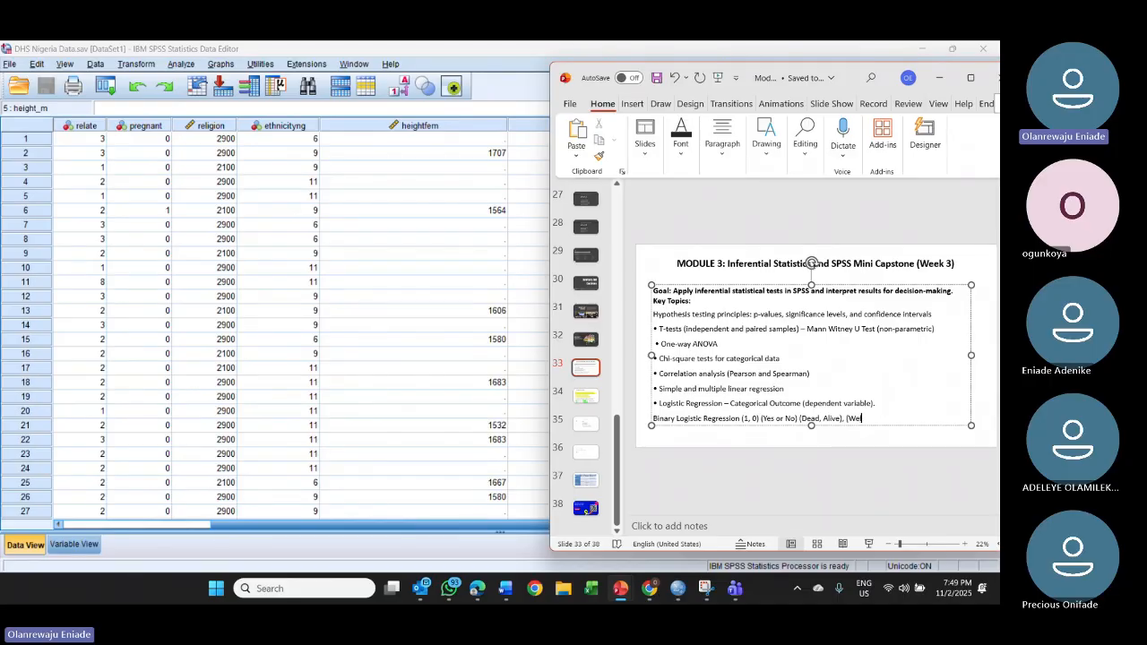
{"action": "type", "text": "l"}
{"action": "type", "text": ", Unwell"}
{"action": "type", "text": "...."}
Step: Switch to the SPSS Data Editor, widen the pregnant column, and display value labels instead of codes to inspect its categories
{"action": "left_click", "coordinate": [437, 182]}
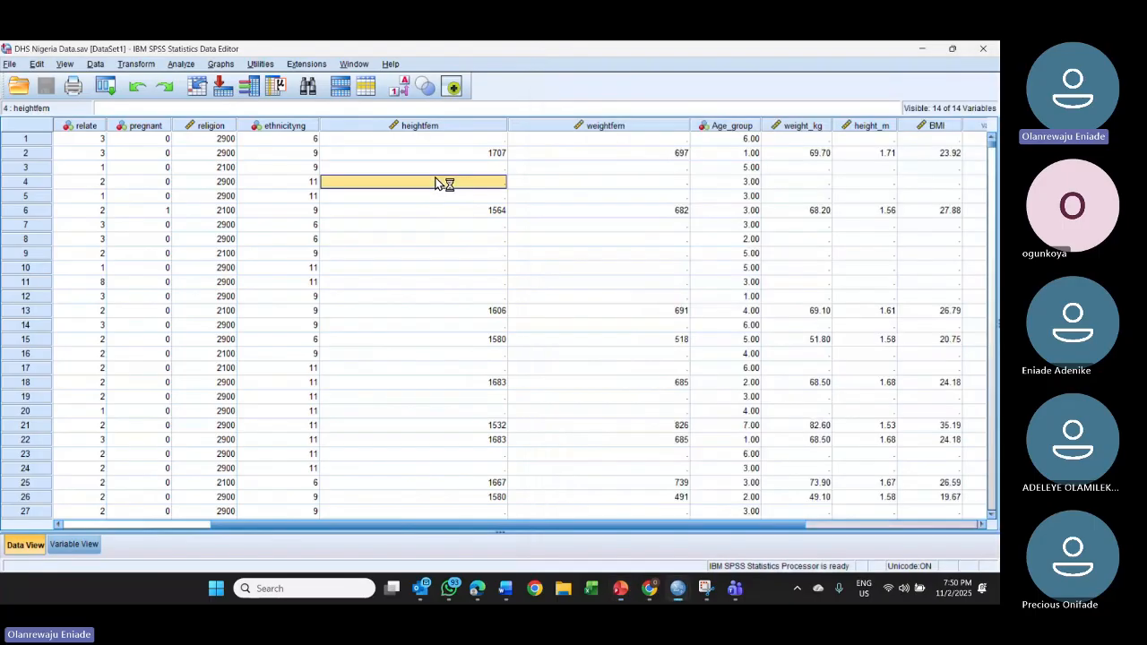
{"action": "left_click_drag", "start_coordinate": [173, 125], "coordinate": [270, 126]}
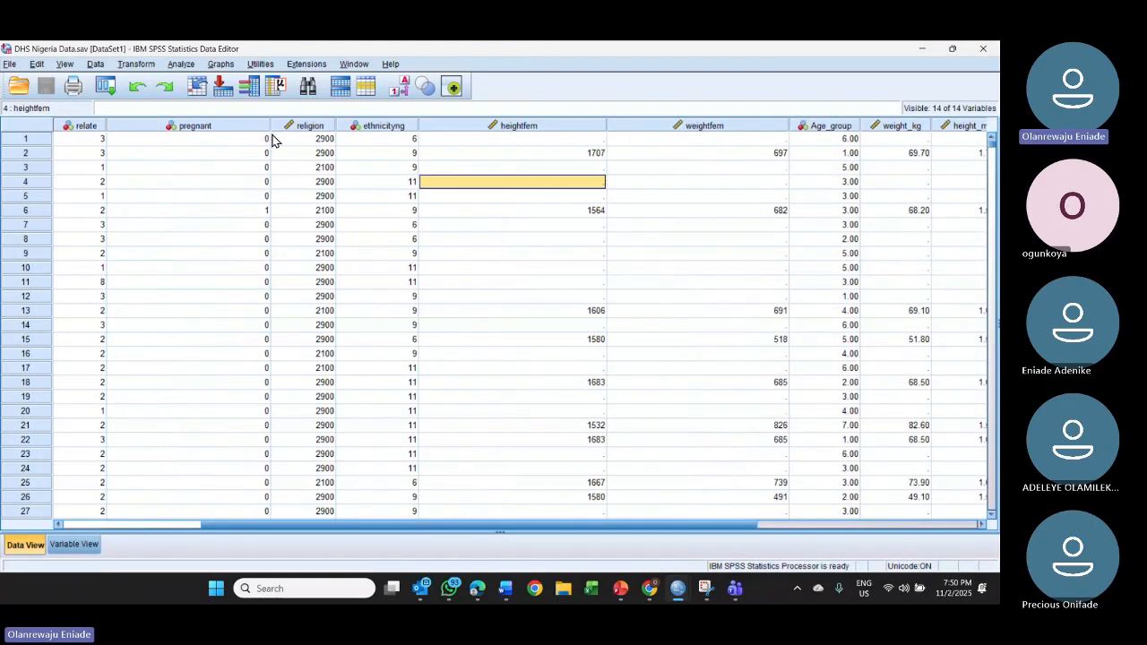
{"action": "left_click", "coordinate": [401, 86]}
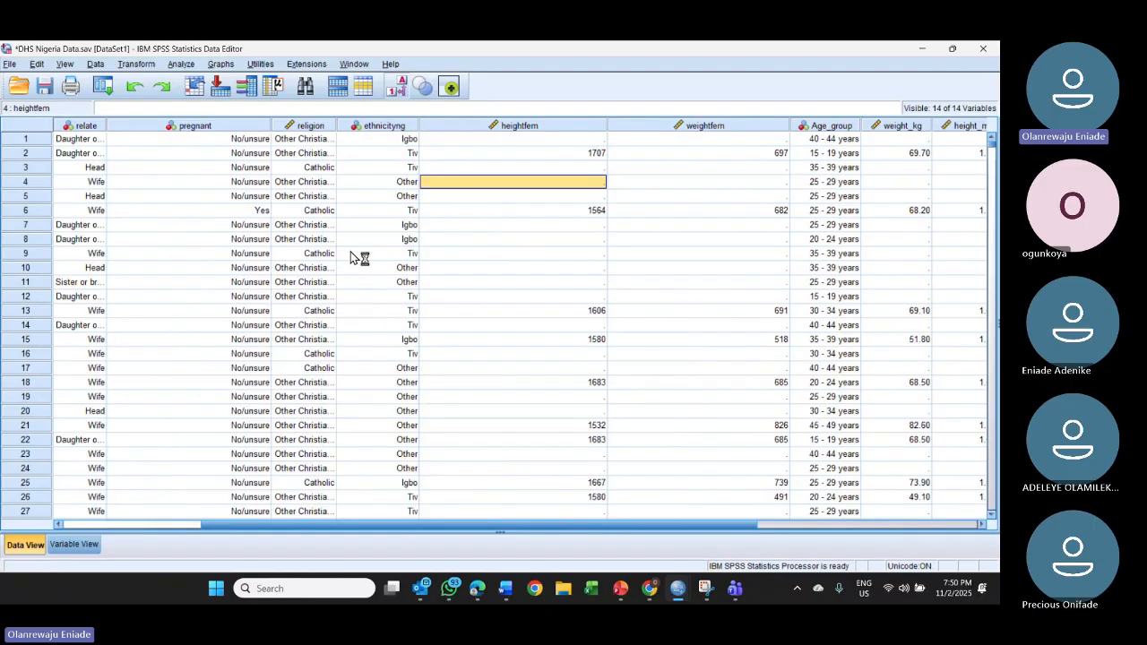
{"action": "left_click", "coordinate": [224, 128]}
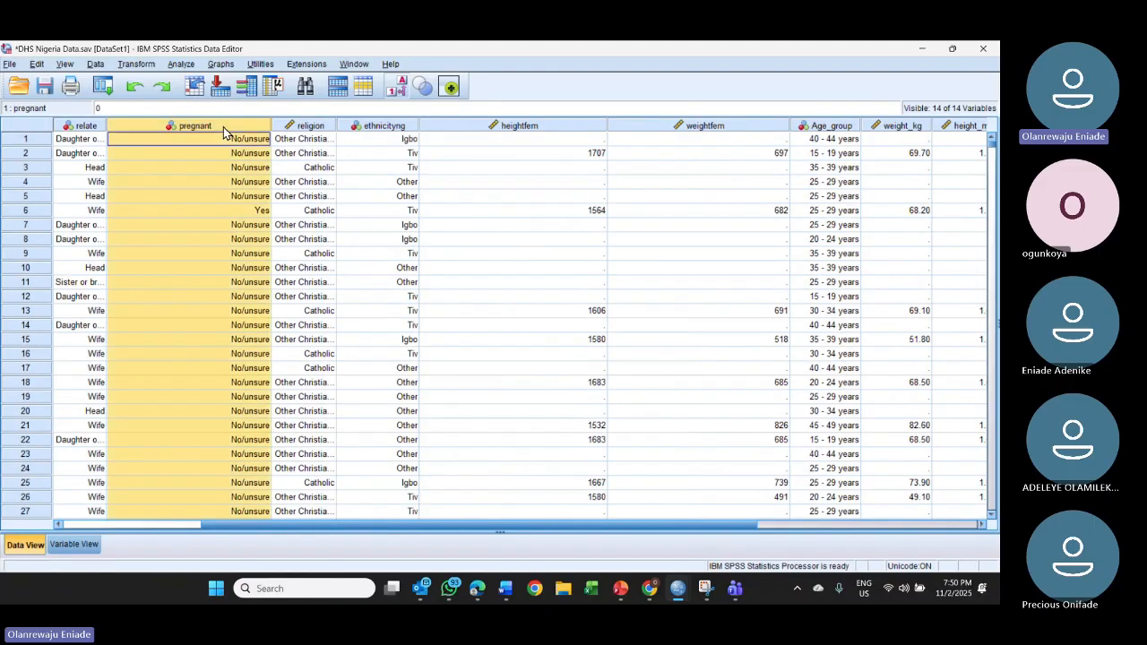
{"action": "double_click", "coordinate": [256, 214]}
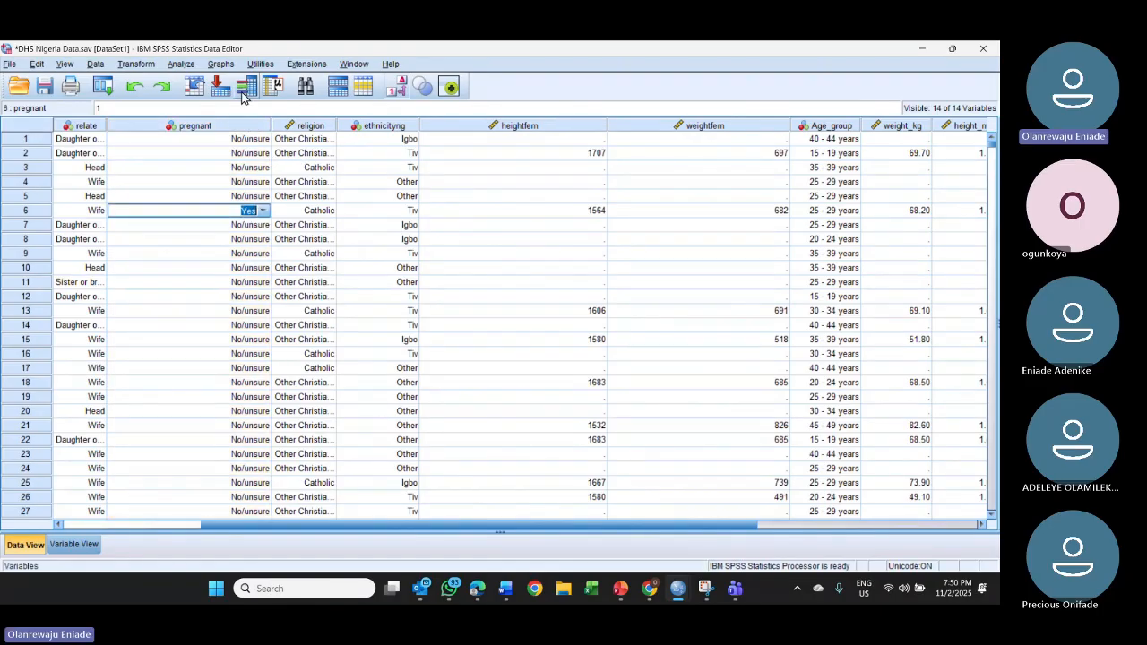
Step: Run a frequency table for the Currently pregnant variable and select its syntax log in the output
{"action": "left_click", "coordinate": [182, 65]}
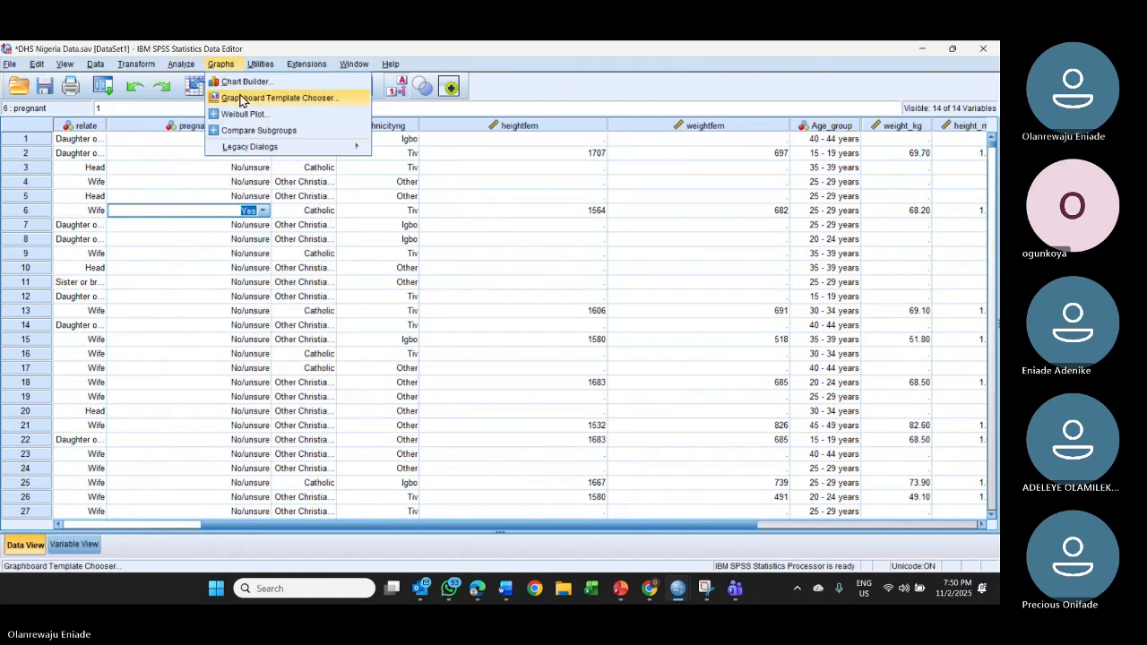
{"action": "mouse_move", "coordinate": [248, 94]}
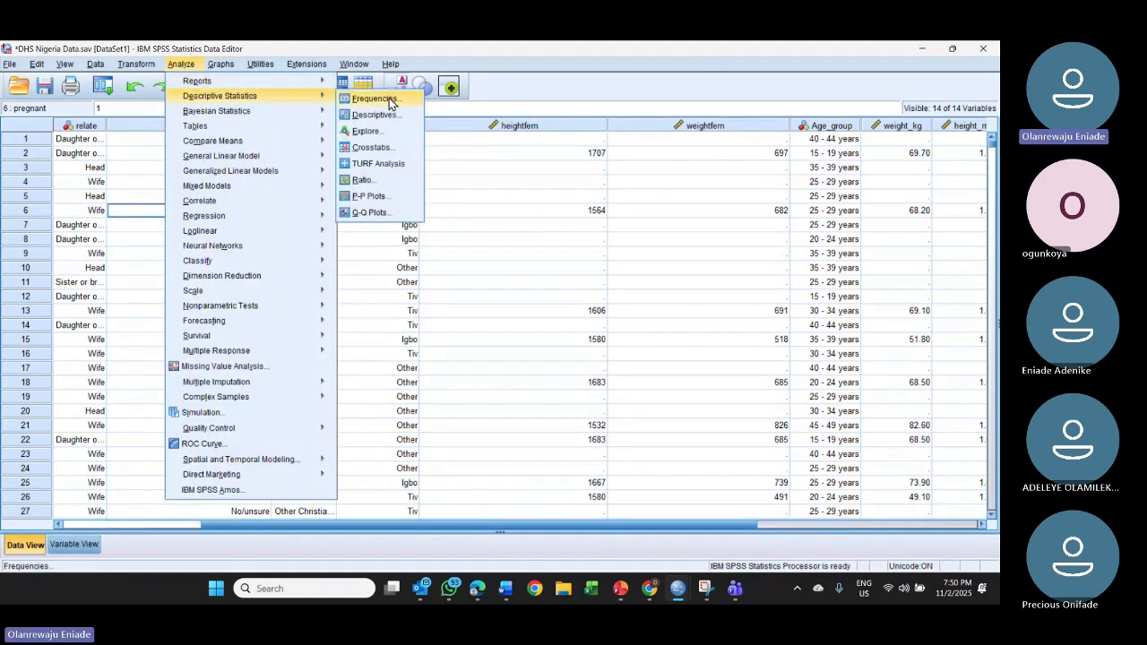
{"action": "left_click", "coordinate": [374, 98]}
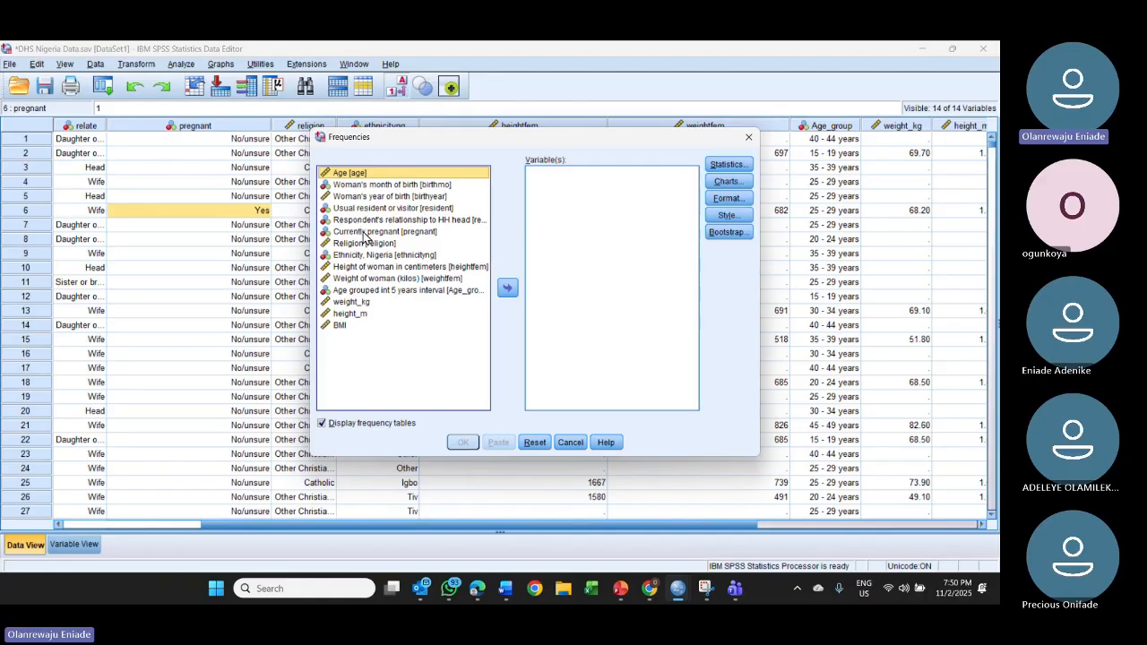
{"action": "double_click", "coordinate": [367, 232]}
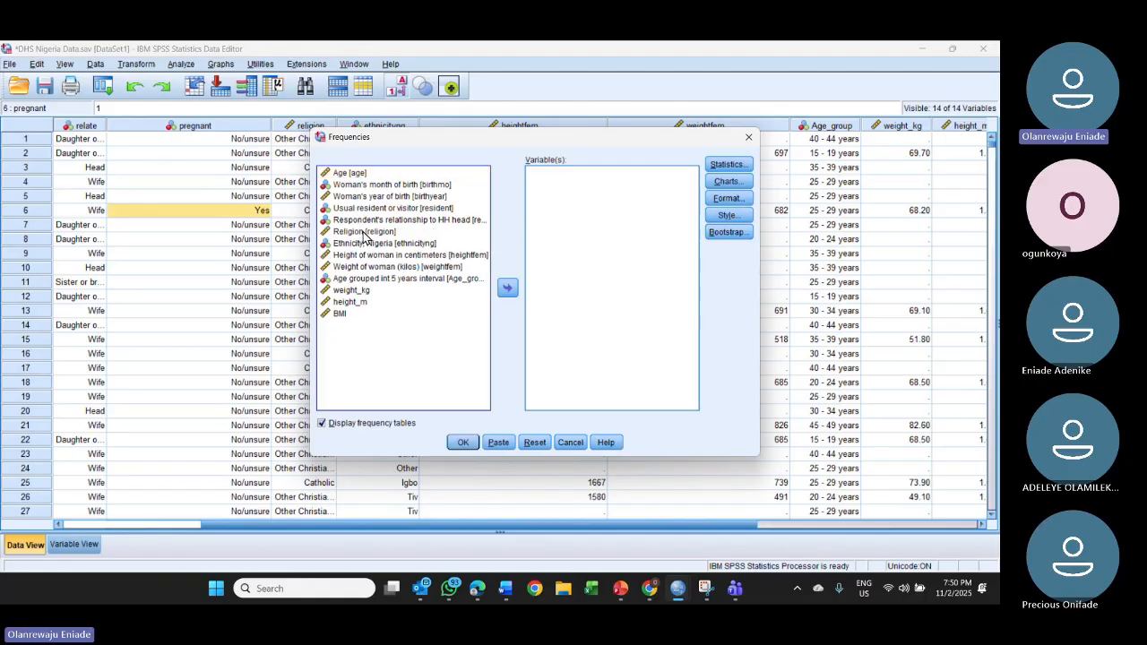
{"action": "left_click", "coordinate": [463, 443]}
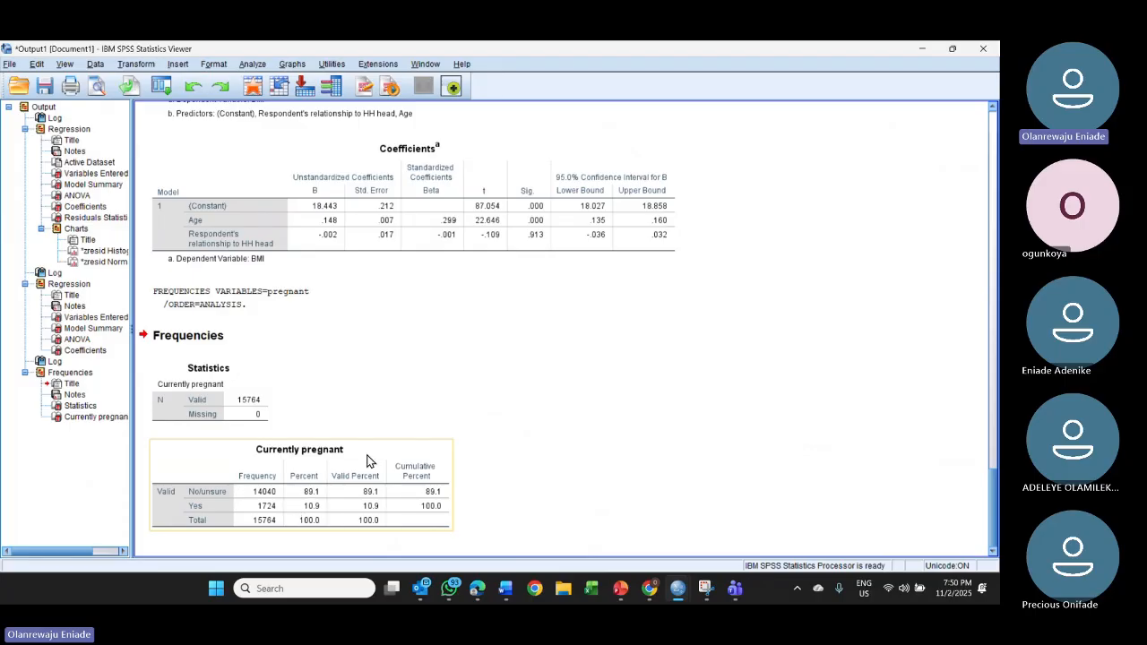
{"action": "left_click", "coordinate": [710, 292]}
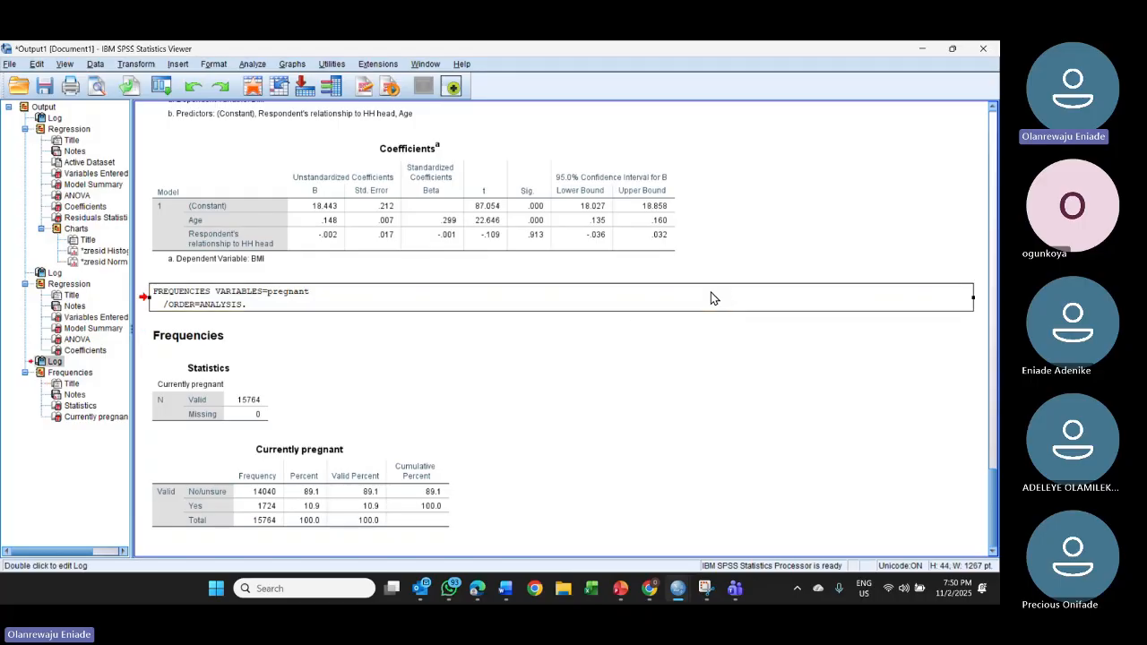
Step: Switch to the PowerPoint slide and add the line "Multinomial Logistic Regression" below the Binary Logistic Regression line
{"action": "left_click", "coordinate": [922, 51]}
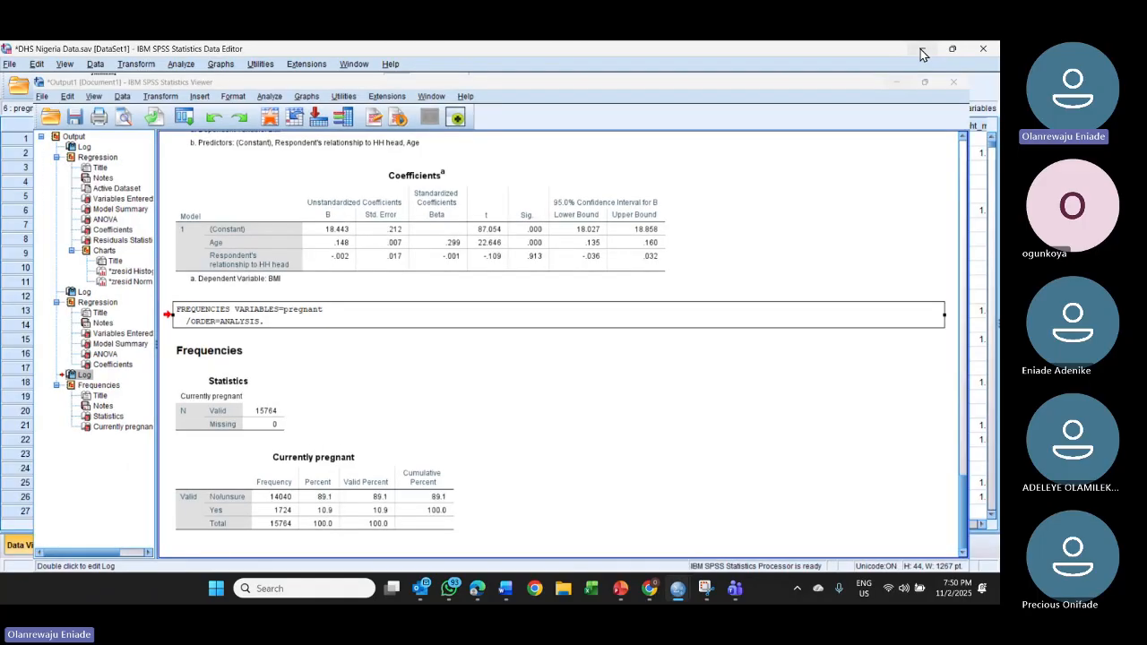
{"action": "left_click", "coordinate": [620, 588]}
{"action": "left_click", "coordinate": [690, 525]}
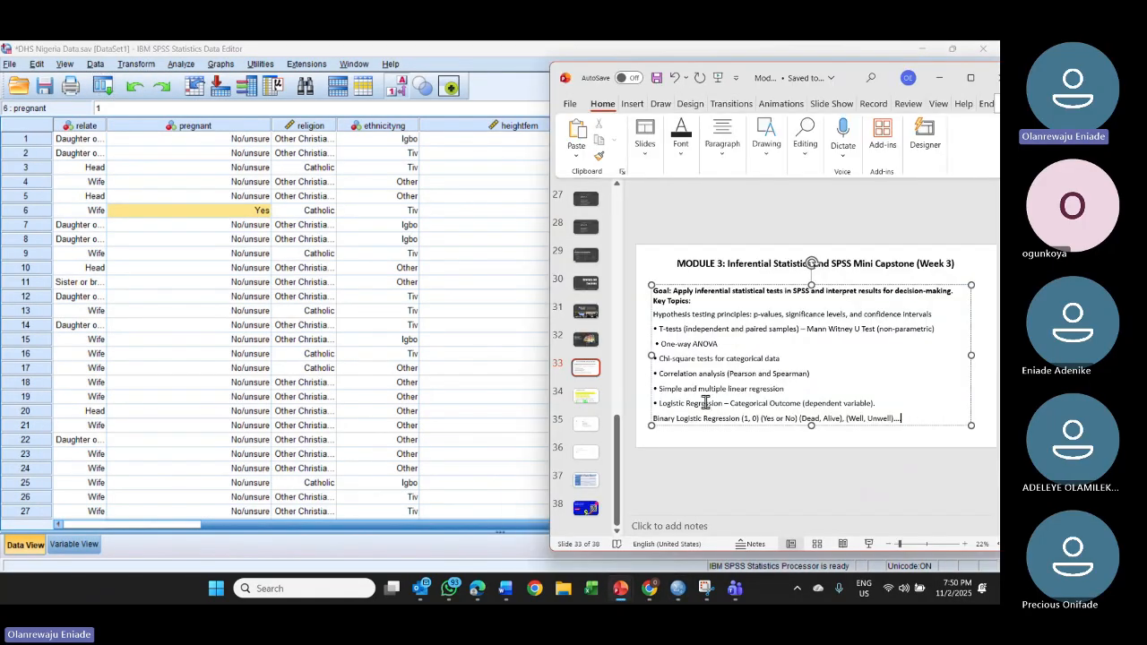
{"action": "key", "text": "Return"}
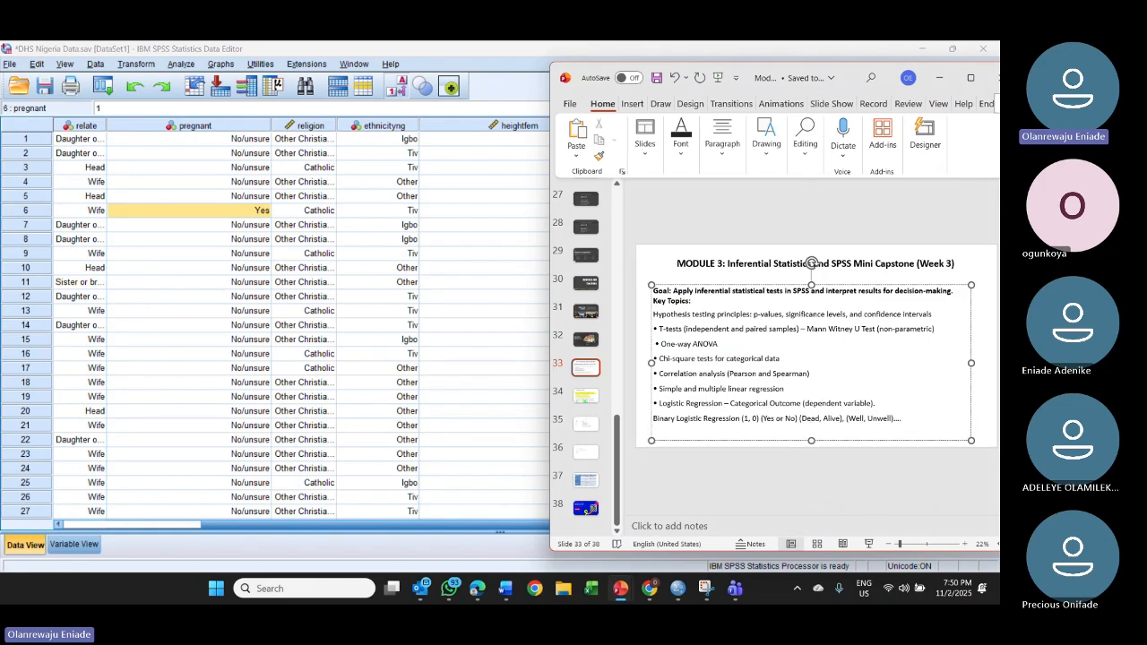
{"action": "type", "text": "Multinomial Lofis"}
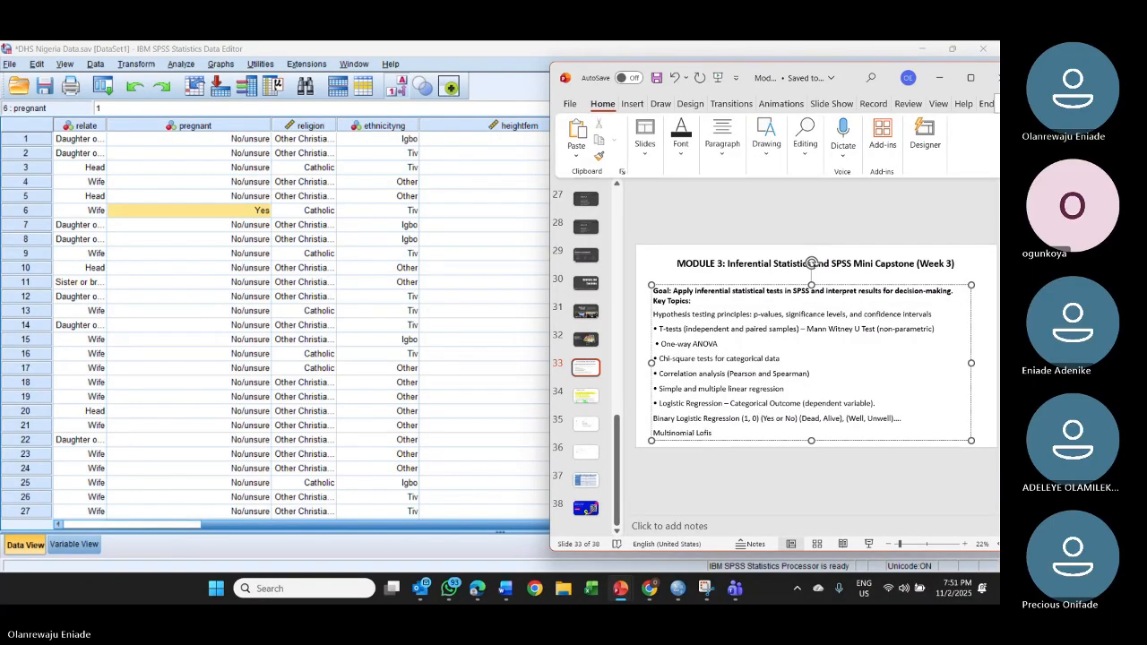
{"action": "key", "text": "BackSpace"}
{"action": "key", "text": "BackSpace"}
{"action": "key", "text": "BackSpace"}
{"action": "type", "text": "gistic Regression"}
Step: Add the line "Ordinal Logistic regression" below the Multinomial Logistic Regression line
{"action": "key", "text": "Return"}
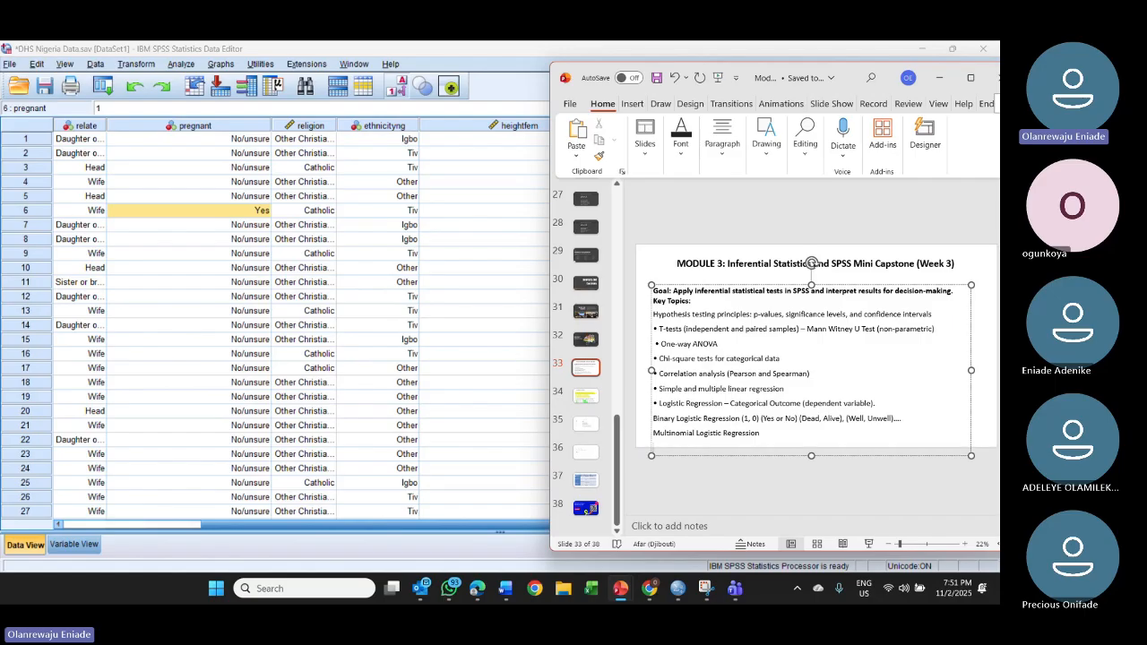
{"action": "type", "text": "Ordinal Logistic reg"}
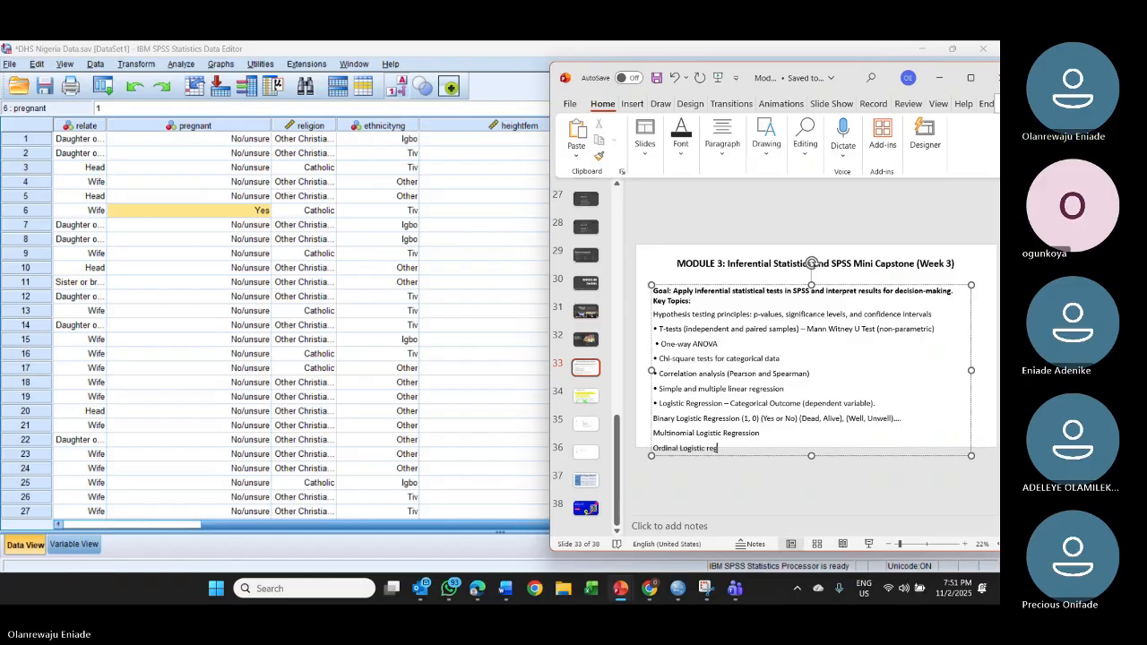
{"action": "type", "text": "ression"}
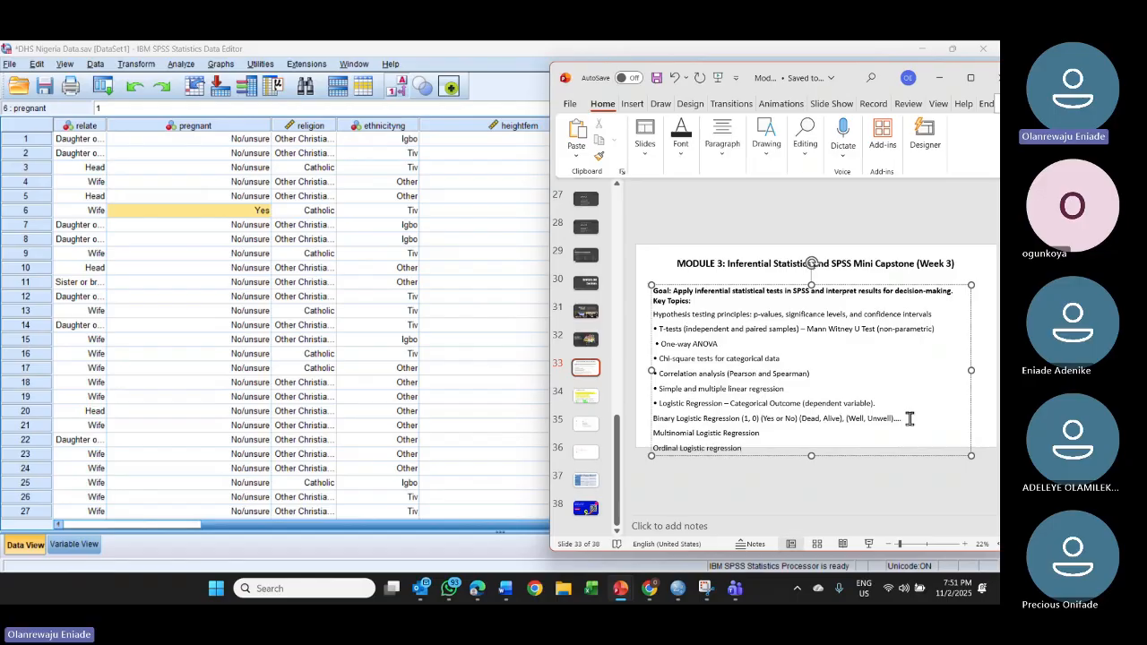
{"action": "left_click", "coordinate": [794, 432]}
{"action": "type", "text": "("}
{"action": "key", "text": "BackSpace"}
Step: Switch to the SPSS Data Editor and inspect the Age_group column among the last variables of the dataset
{"action": "mouse_move", "coordinate": [677, 588]}
{"action": "left_click", "coordinate": [709, 539]}
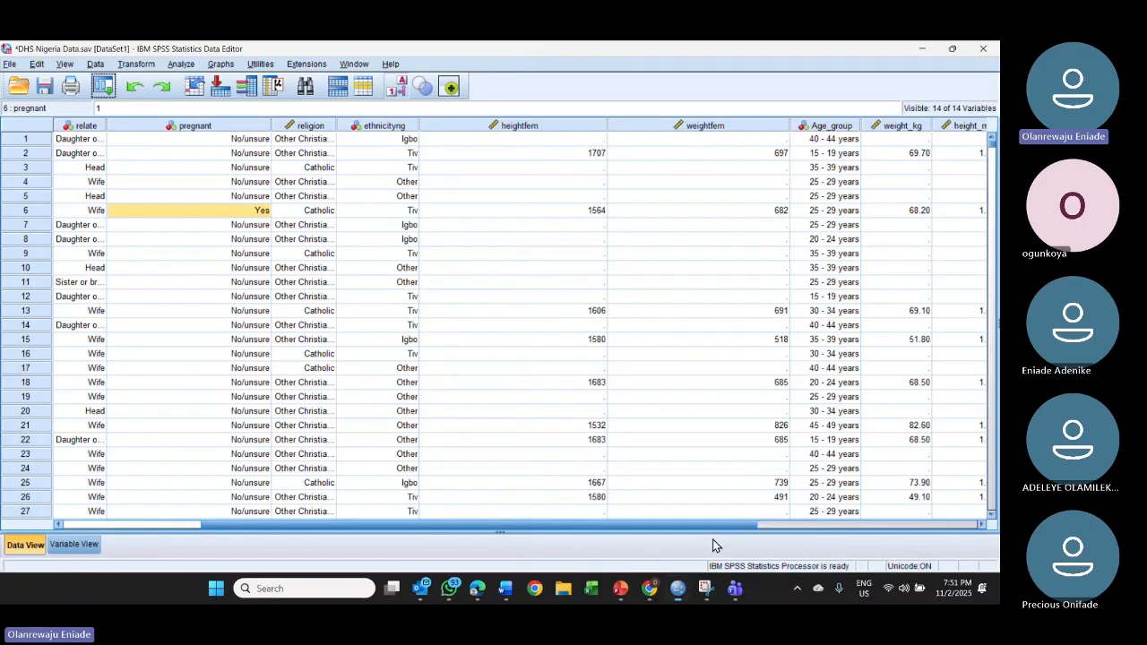
{"action": "left_click", "coordinate": [883, 324]}
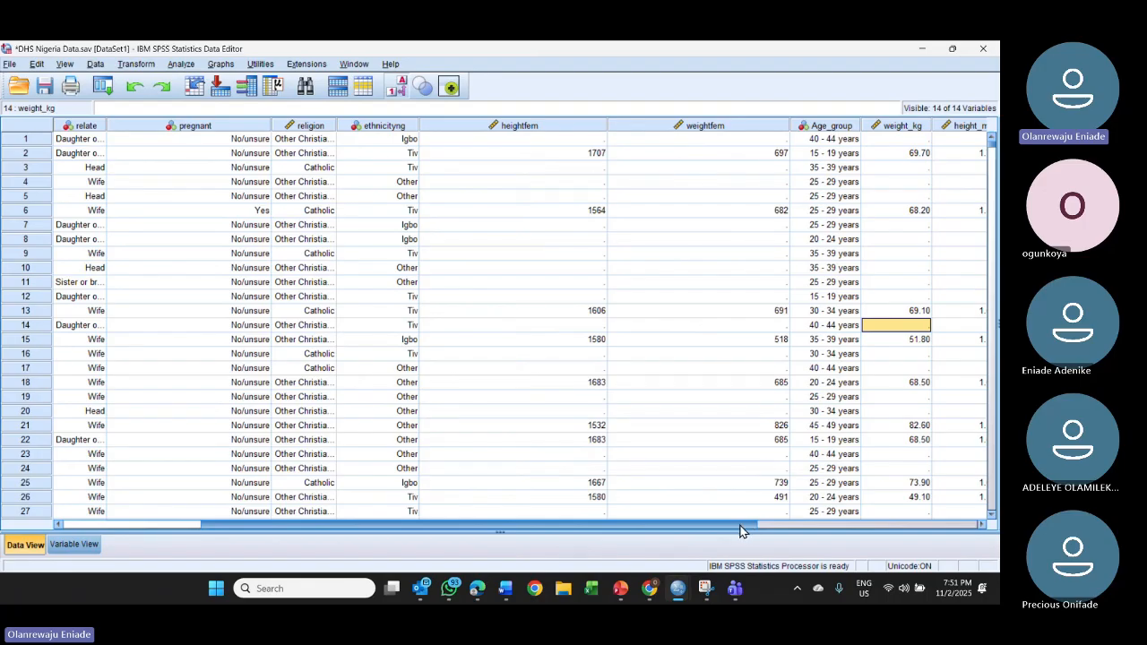
{"action": "left_click_drag", "start_coordinate": [740, 530], "coordinate": [836, 457]}
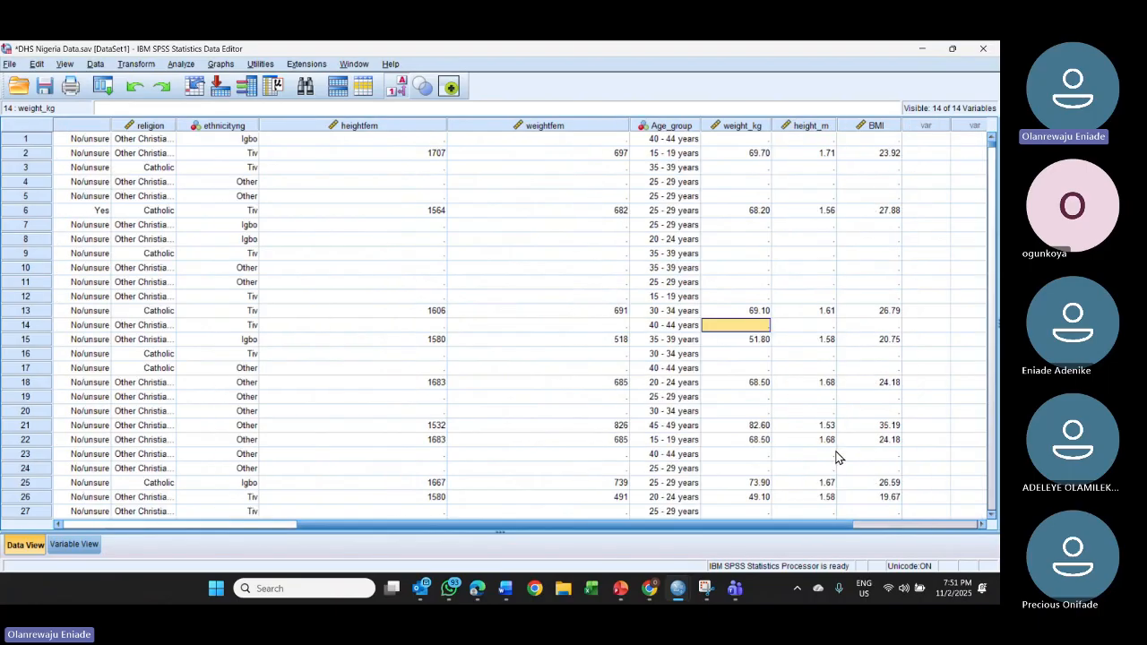
{"action": "left_click", "coordinate": [683, 127]}
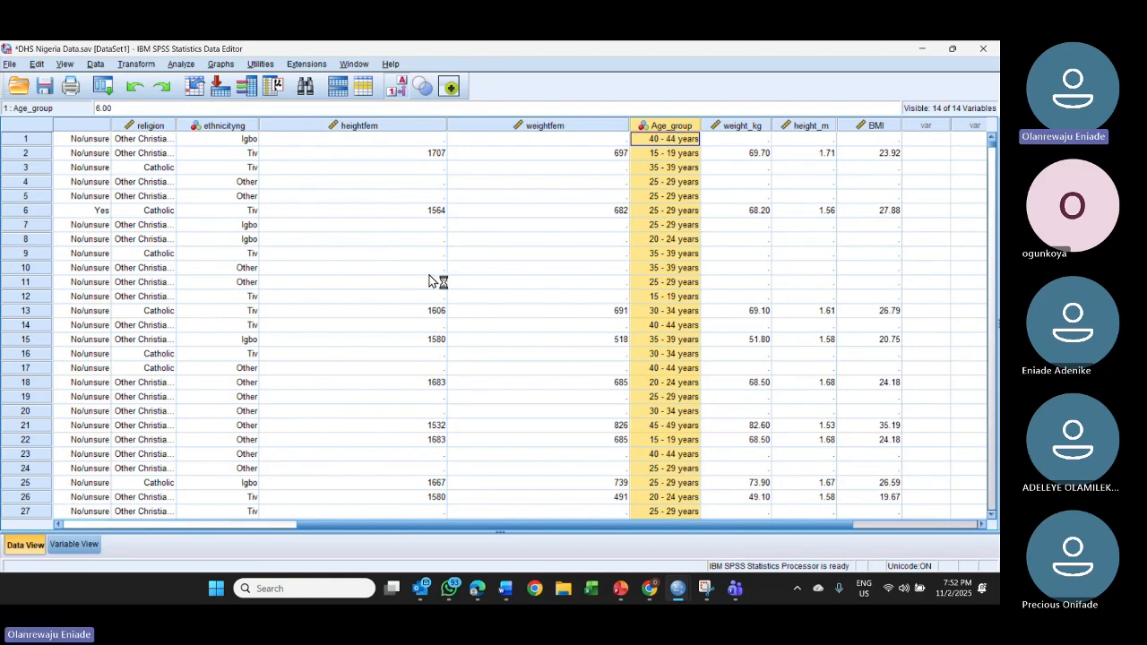
Step: Look through the variables from age to ethnicityng for a categorical outcome with more than two categories
{"action": "left_click", "coordinate": [297, 328]}
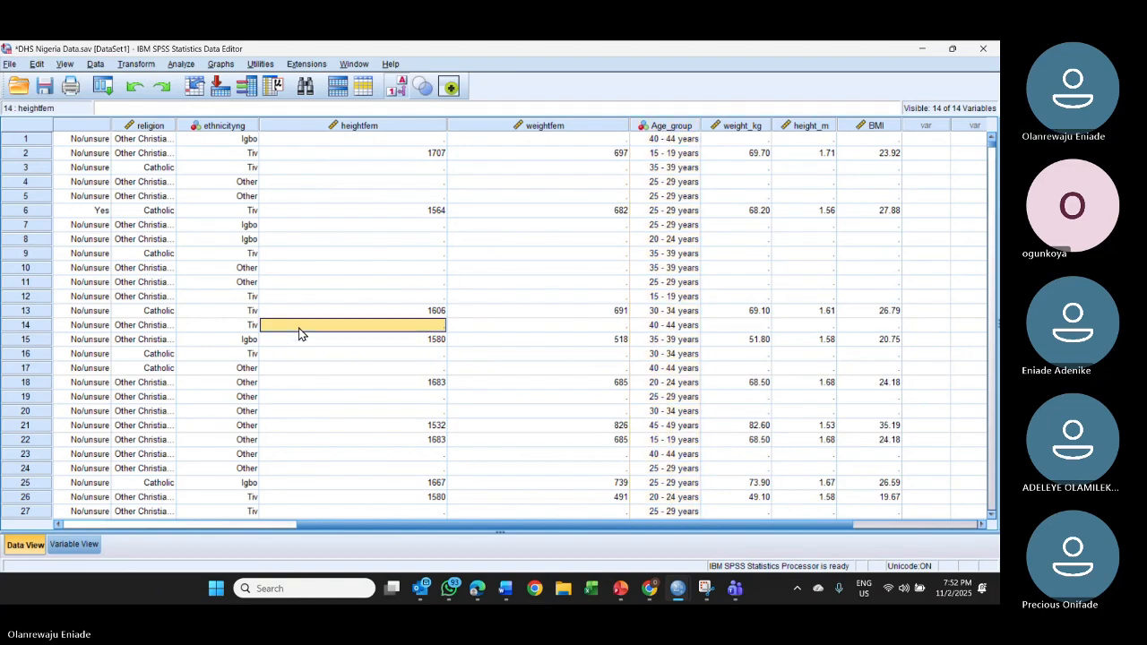
{"action": "key", "text": "Left"}
{"action": "key", "text": "Left"}
{"action": "key", "text": "Left"}
{"action": "key", "text": "Left"}
{"action": "key", "text": "Left"}
{"action": "key", "text": "Left"}
{"action": "key", "text": "Left"}
{"action": "key", "text": "Left"}
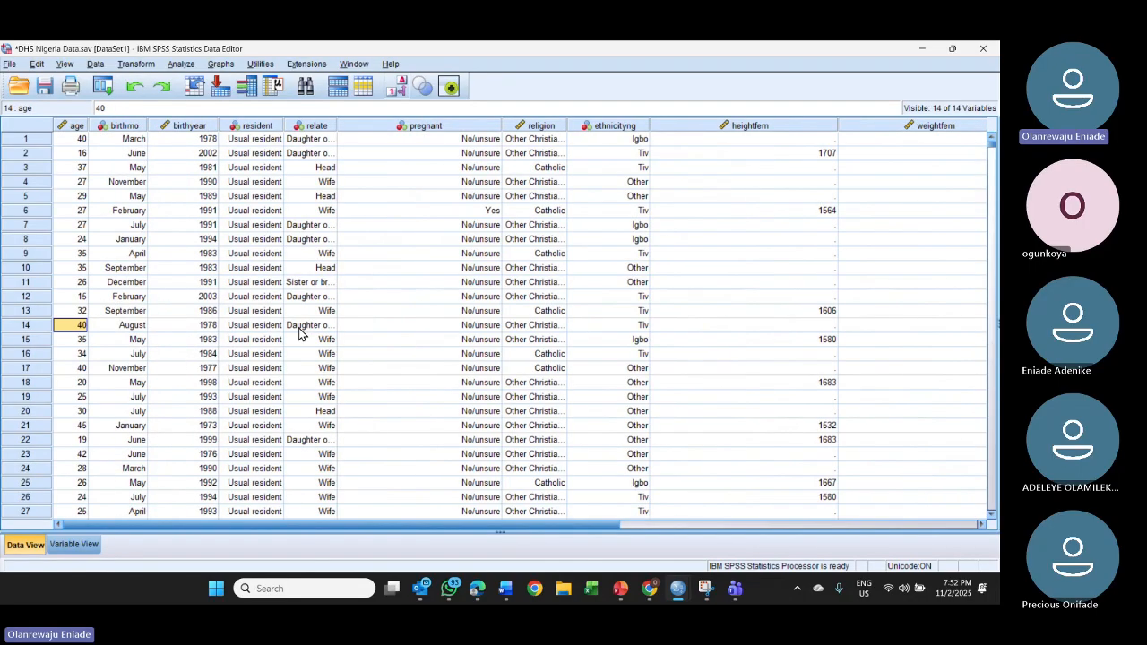
{"action": "key", "text": "Right"}
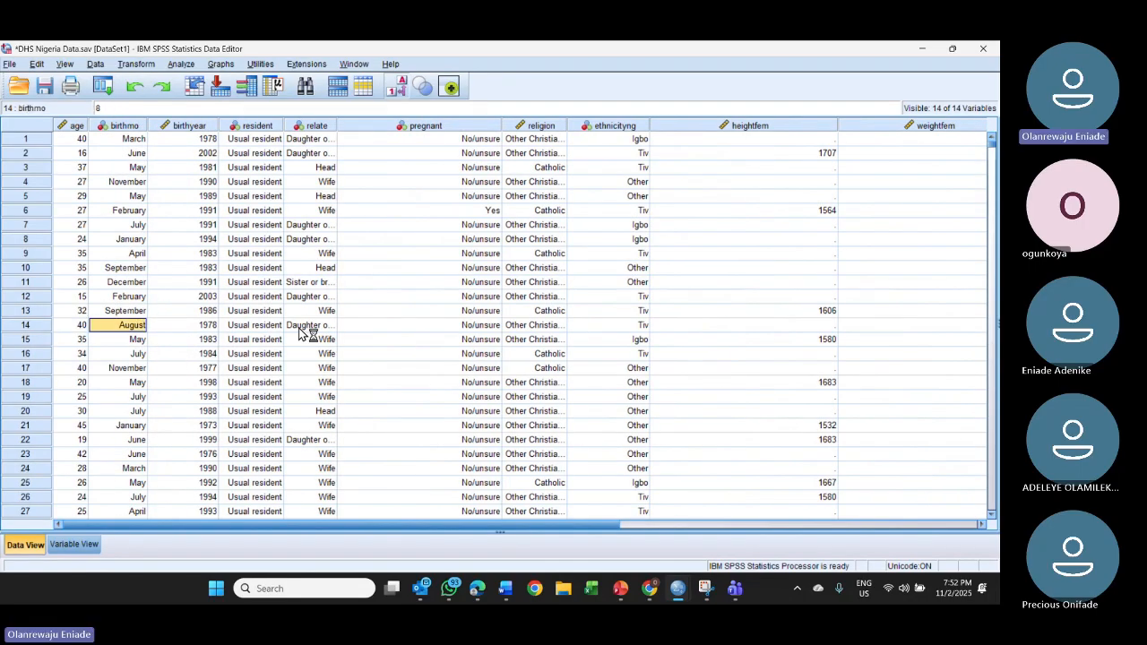
{"action": "key", "text": "Right"}
{"action": "key", "text": "Right"}
{"action": "key", "text": "Right"}
{"action": "key", "text": "Right"}
{"action": "key", "text": "Right"}
{"action": "key", "text": "Right"}
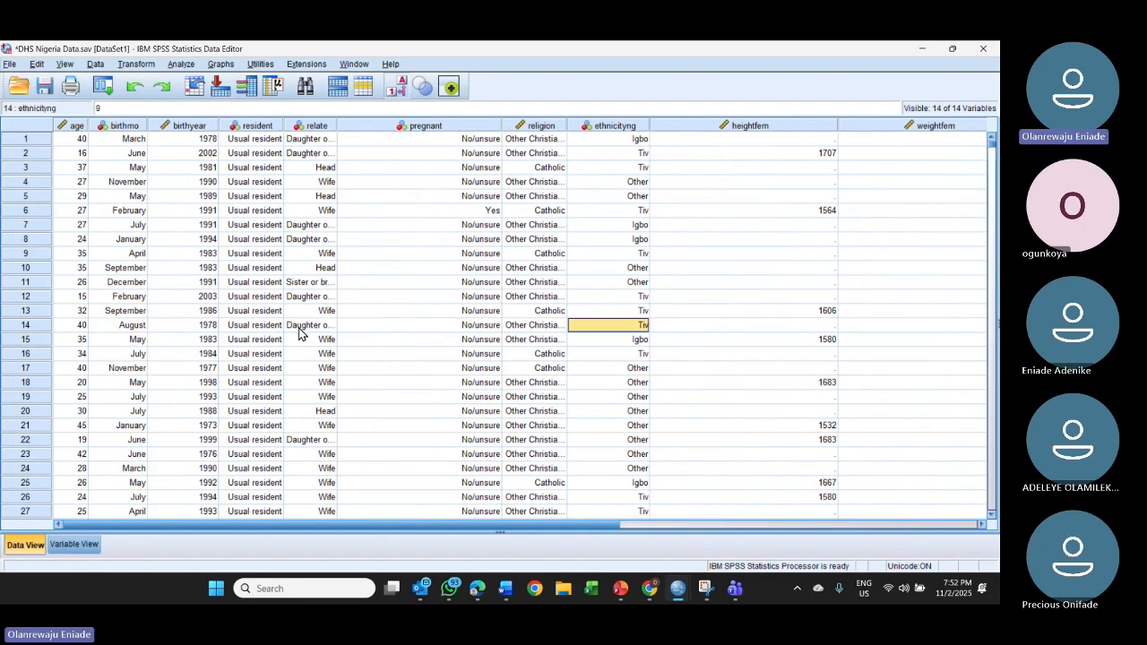
Step: Reset the Frequencies settings and run a frequency table for the Religion variable
{"action": "left_click", "coordinate": [186, 65]}
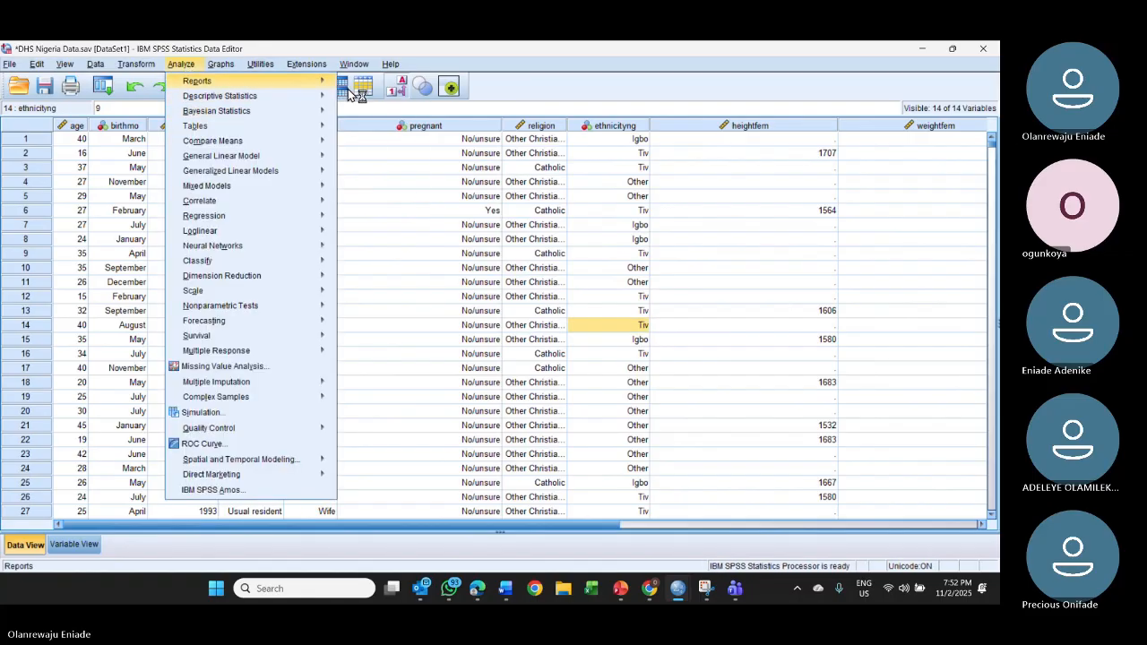
{"action": "mouse_move", "coordinate": [320, 96]}
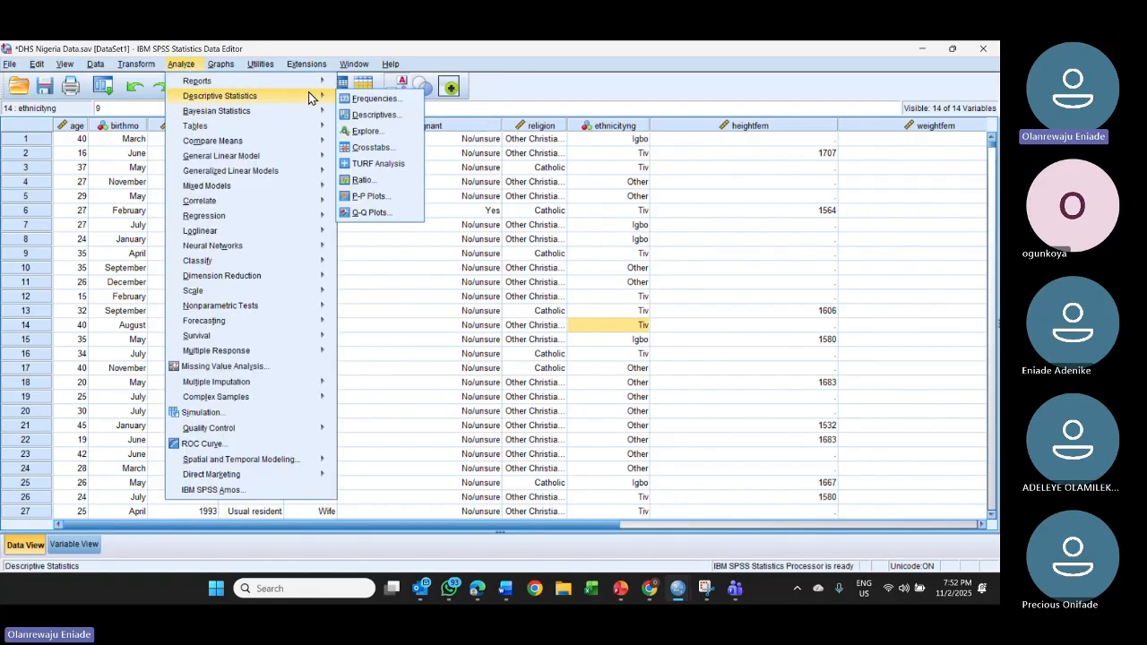
{"action": "left_click", "coordinate": [374, 99]}
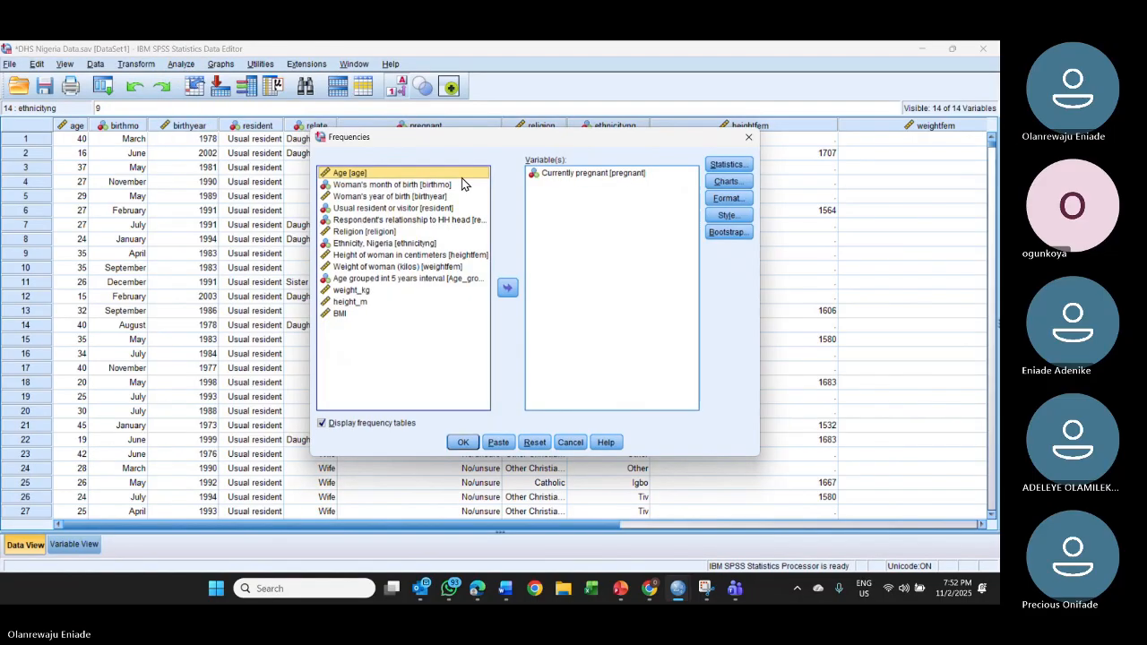
{"action": "left_click", "coordinate": [535, 442]}
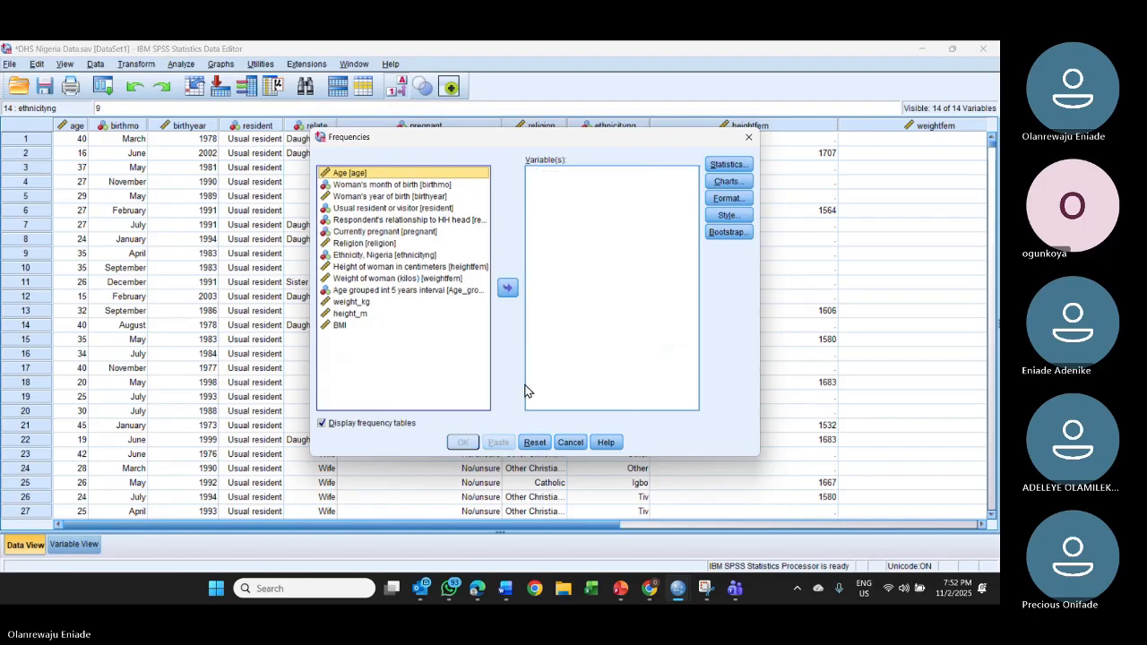
{"action": "double_click", "coordinate": [378, 243]}
{"action": "left_click", "coordinate": [461, 443]}
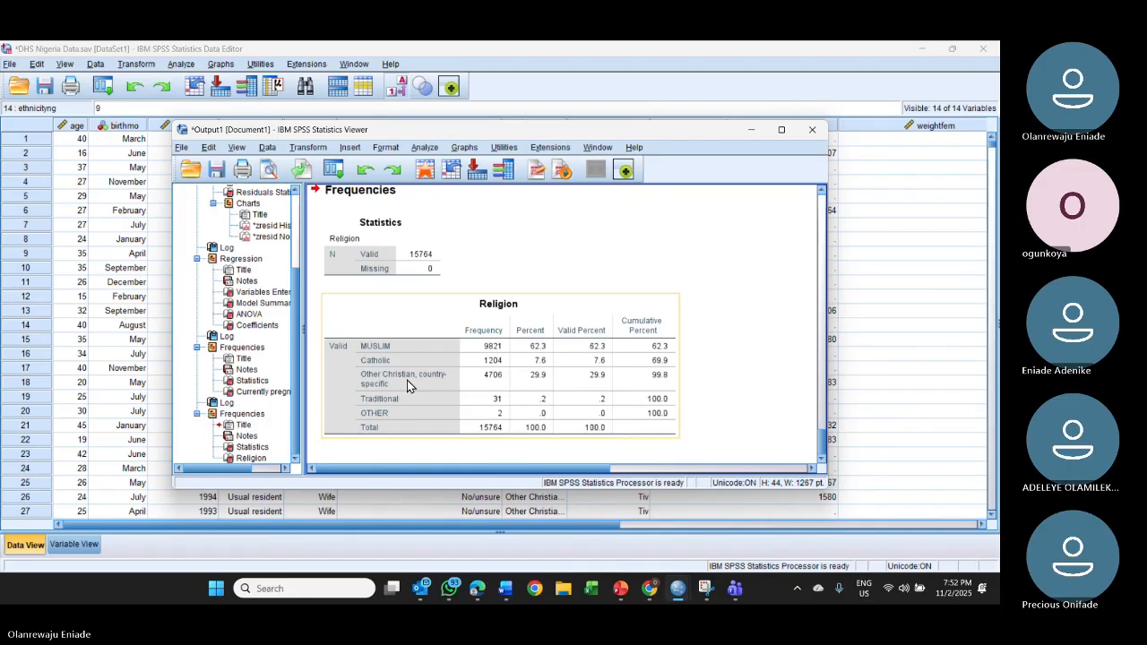
Step: Return to the Data Editor, review the variables across row 6, and select the religion column as a multi-category example
{"action": "left_click", "coordinate": [928, 231]}
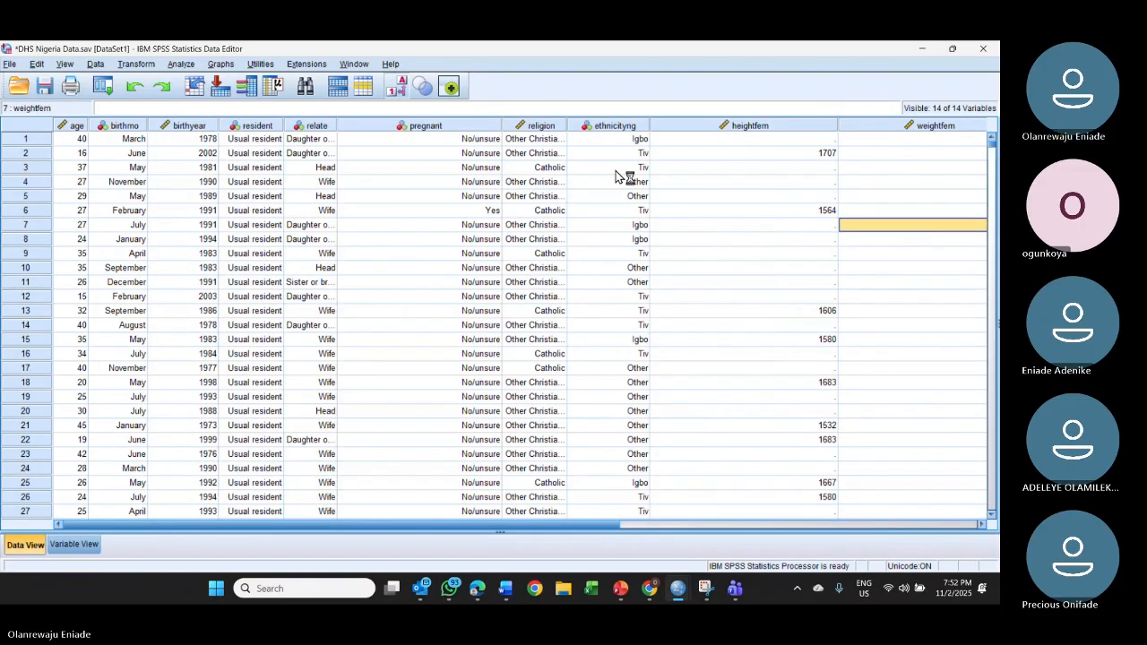
{"action": "left_click", "coordinate": [696, 211]}
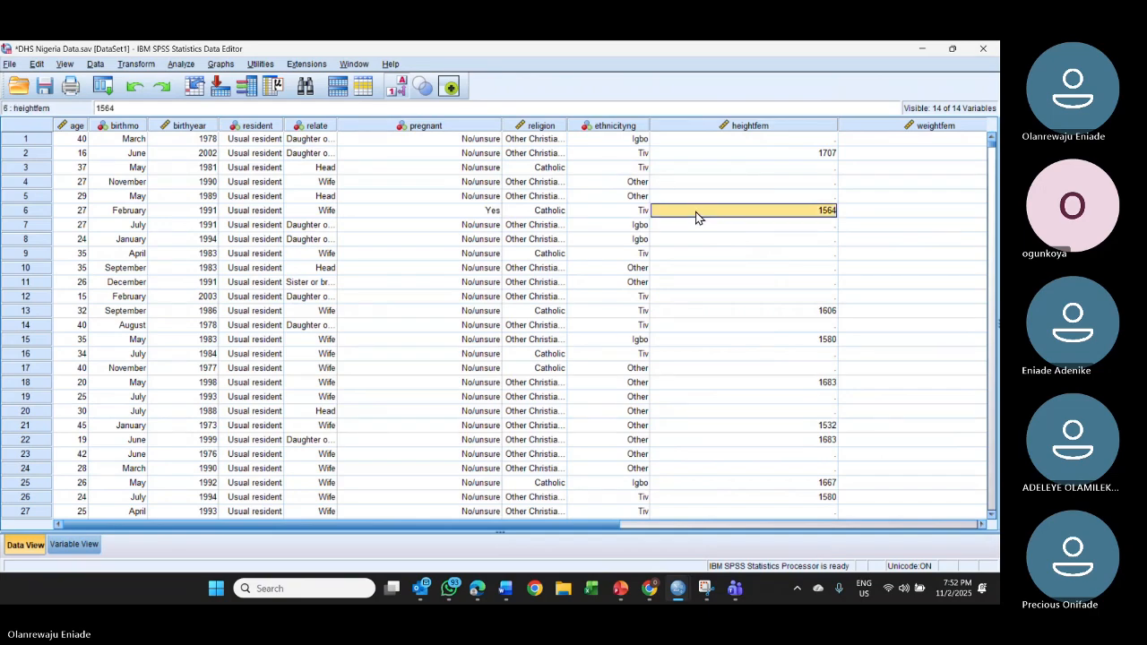
{"action": "key", "text": "Right"}
{"action": "key", "text": "Right"}
{"action": "key", "text": "Right"}
{"action": "key", "text": "Right"}
{"action": "key", "text": "Right"}
{"action": "key", "text": "Right"}
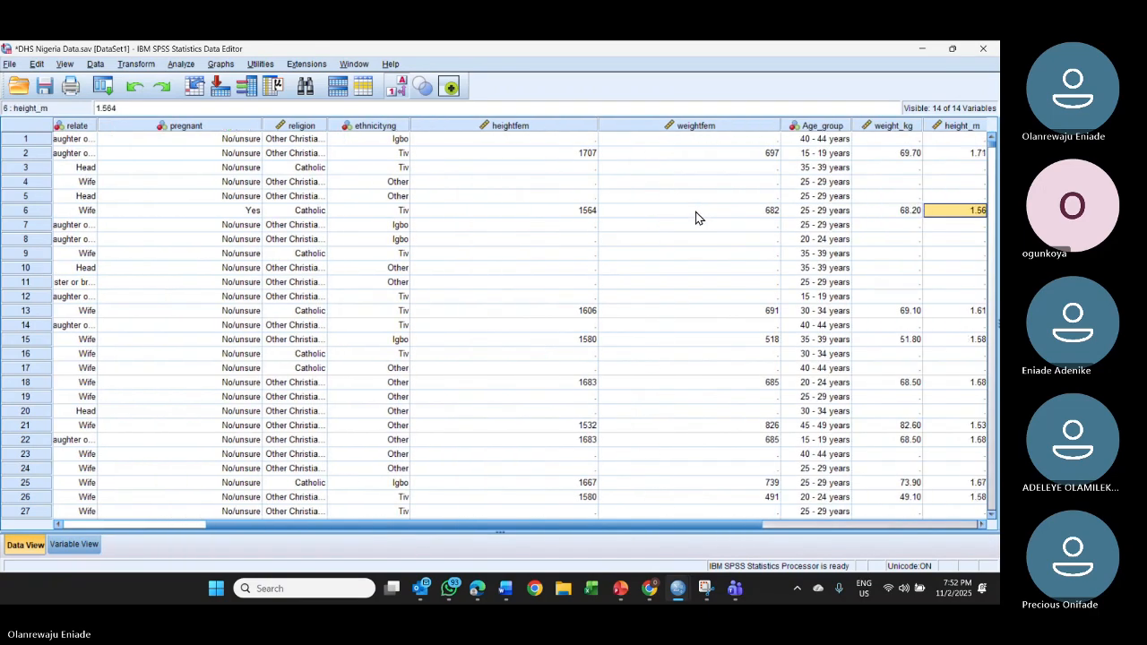
{"action": "key", "text": "Left"}
{"action": "key", "text": "Left"}
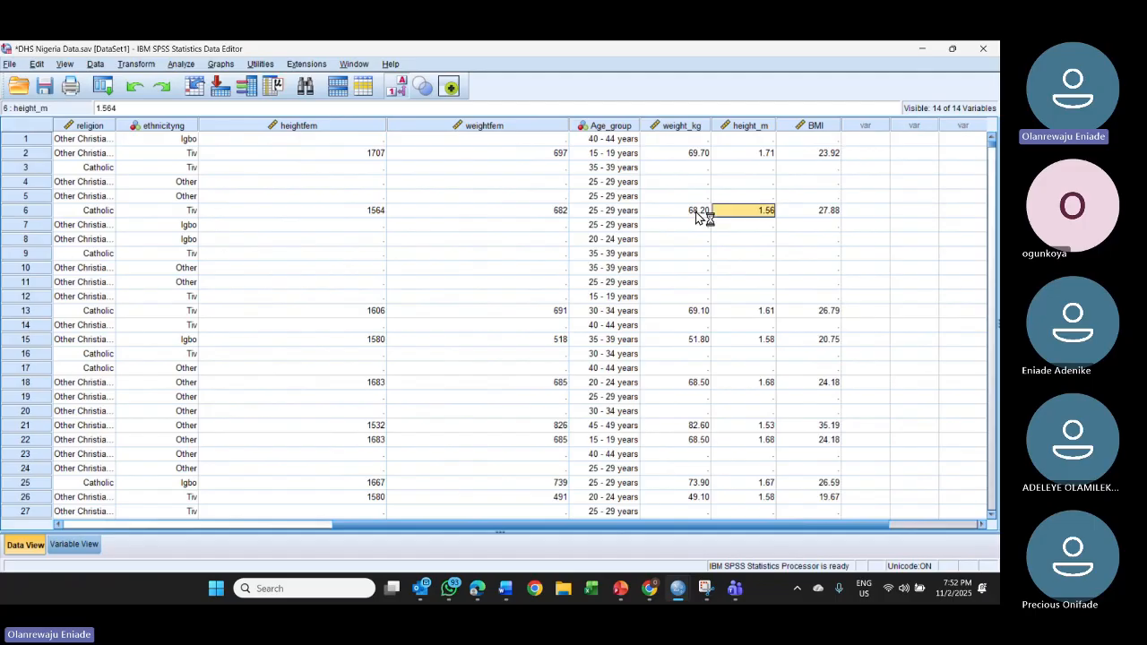
{"action": "key", "text": "Home"}
{"action": "key", "text": "Right"}
{"action": "key", "text": "Right"}
{"action": "key", "text": "Right"}
{"action": "key", "text": "Right"}
{"action": "key", "text": "Right"}
{"action": "key", "text": "Right"}
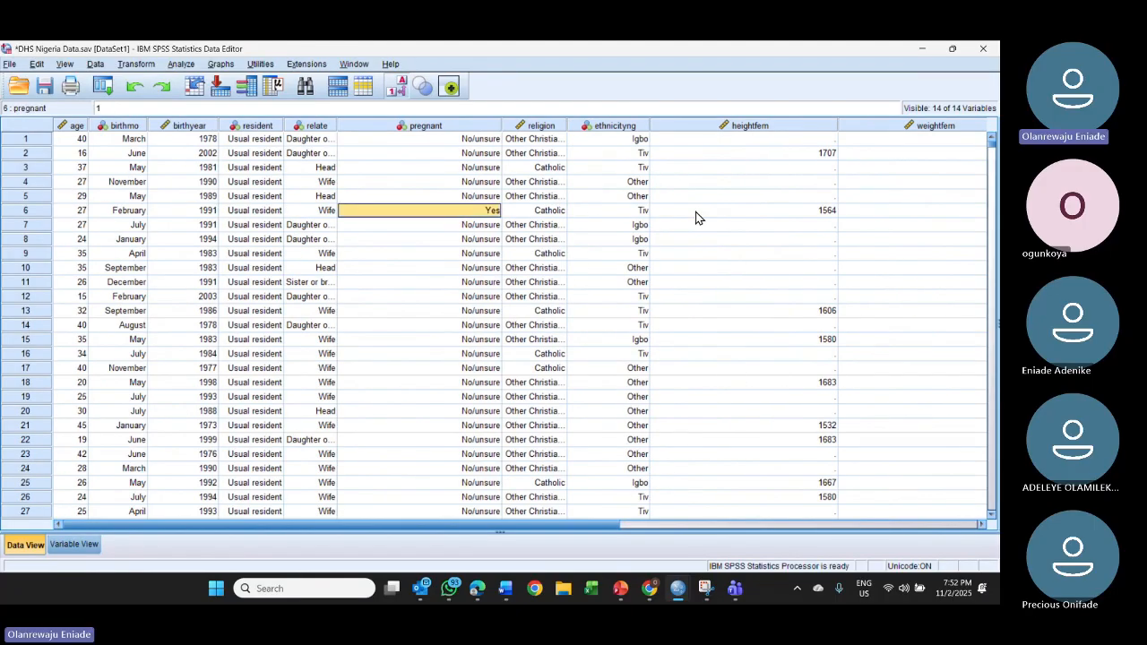
{"action": "key", "text": "Right"}
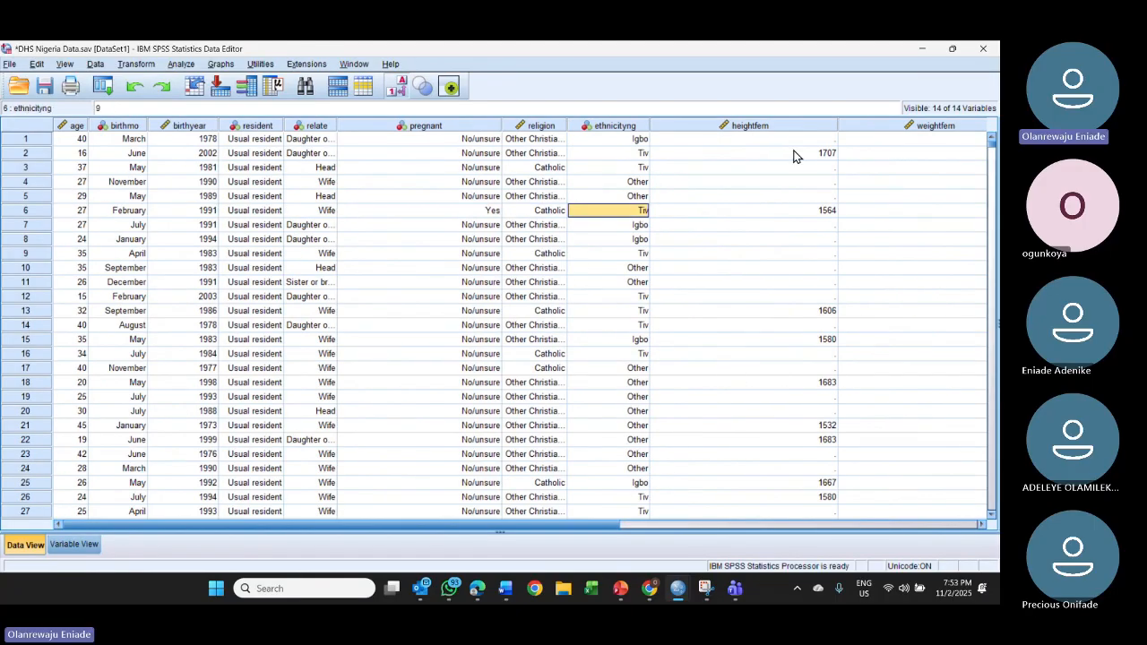
{"action": "left_click", "coordinate": [559, 127]}
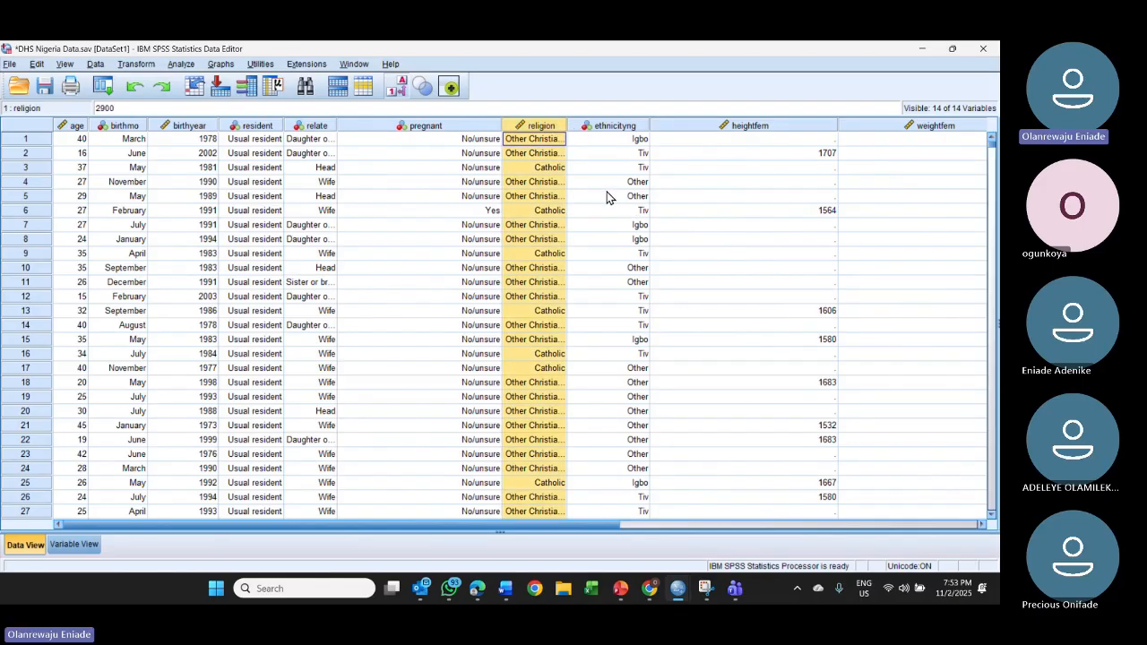
Step: Switch to the PowerPoint module slide and append "outcome variable =Religion" to the Multinomial Logistic Regression line
{"action": "left_click", "coordinate": [920, 43]}
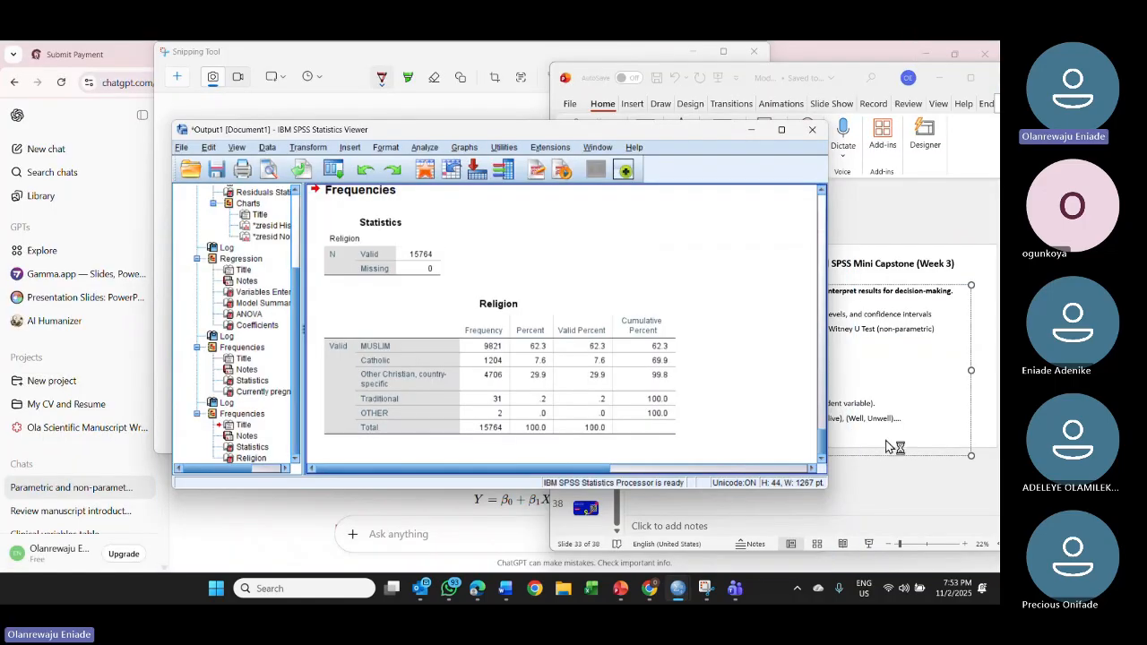
{"action": "left_click", "coordinate": [885, 440]}
{"action": "type", "text": "("}
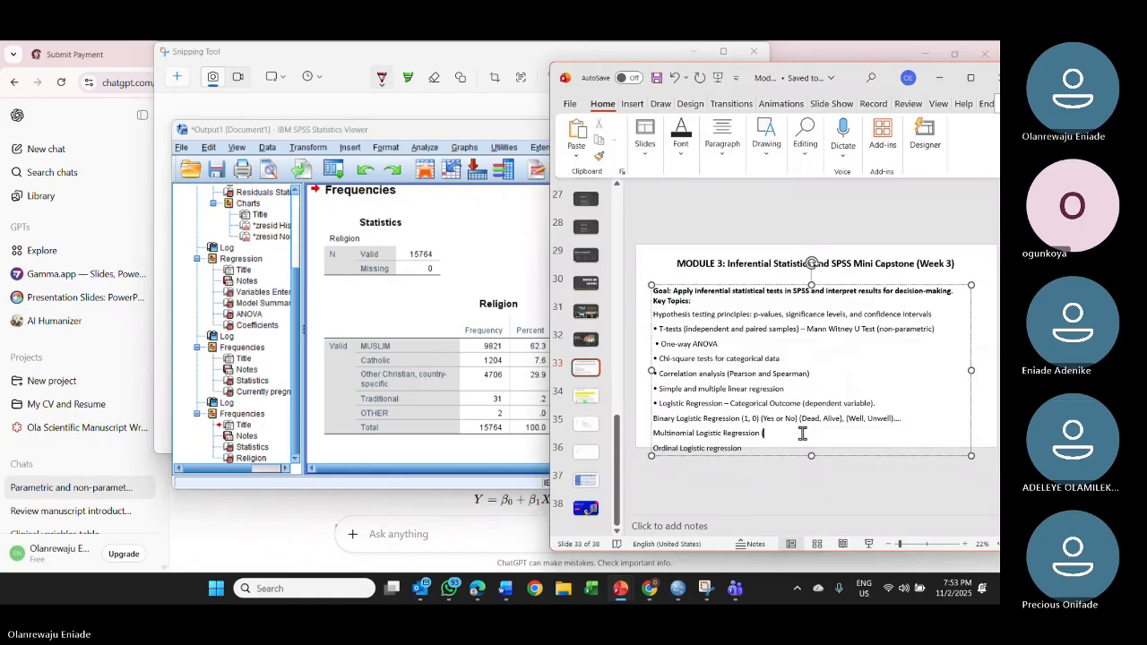
{"action": "key", "text": "BackSpace"}
{"action": "type", "text": "ou"}
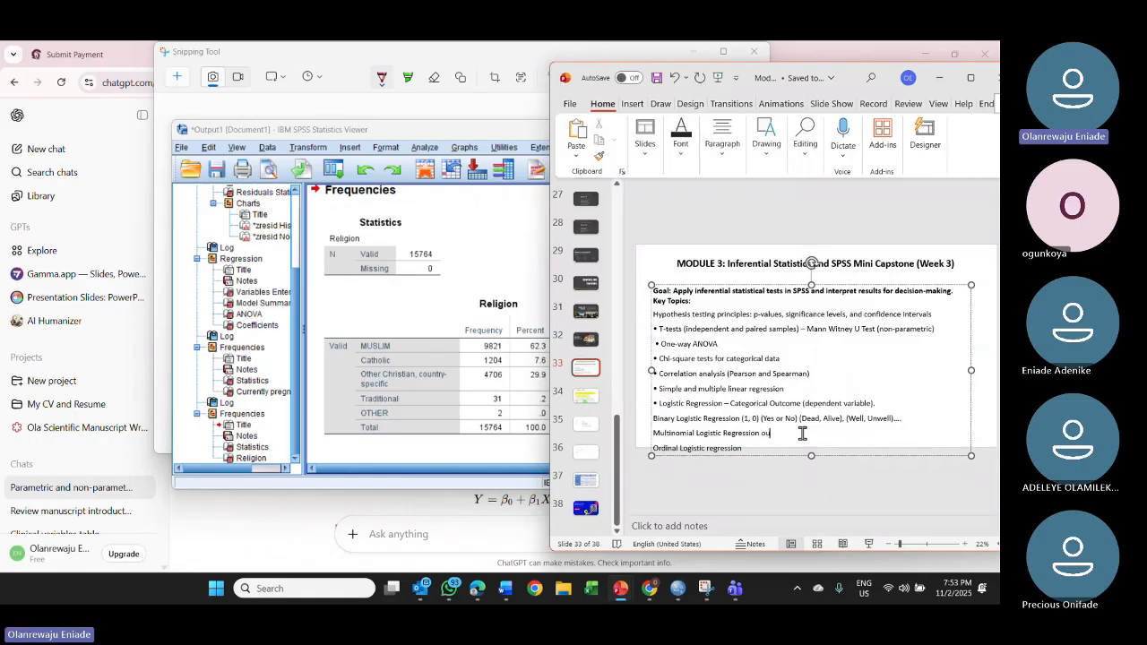
{"action": "type", "text": "tome variable"}
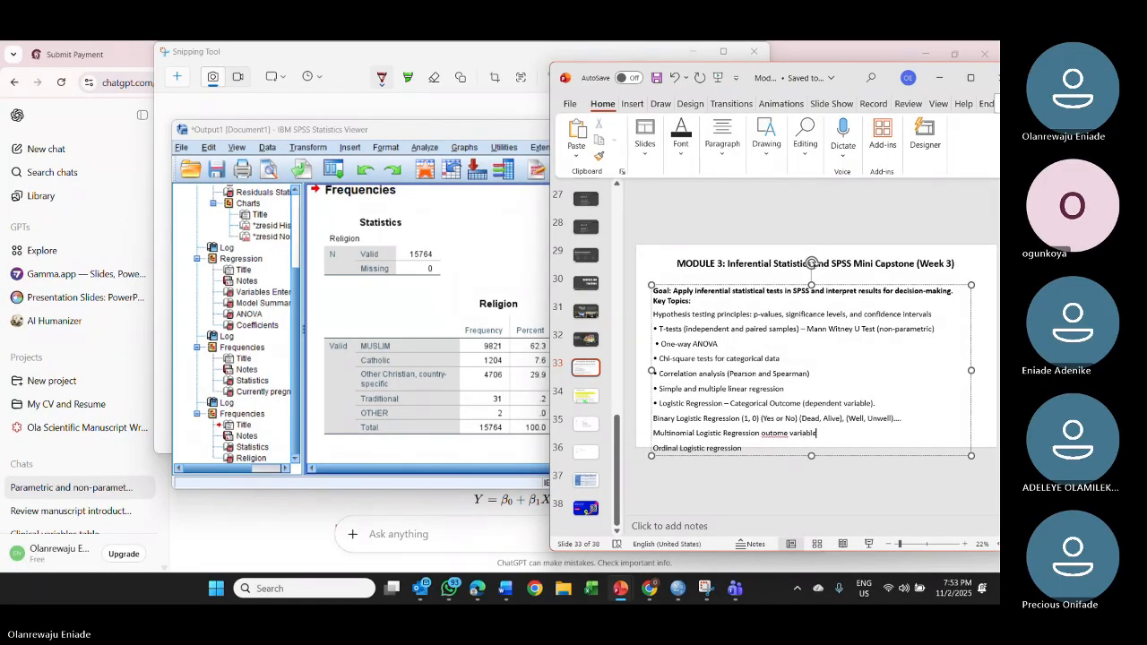
{"action": "left_click", "coordinate": [773, 434]}
{"action": "type", "text": "come"}
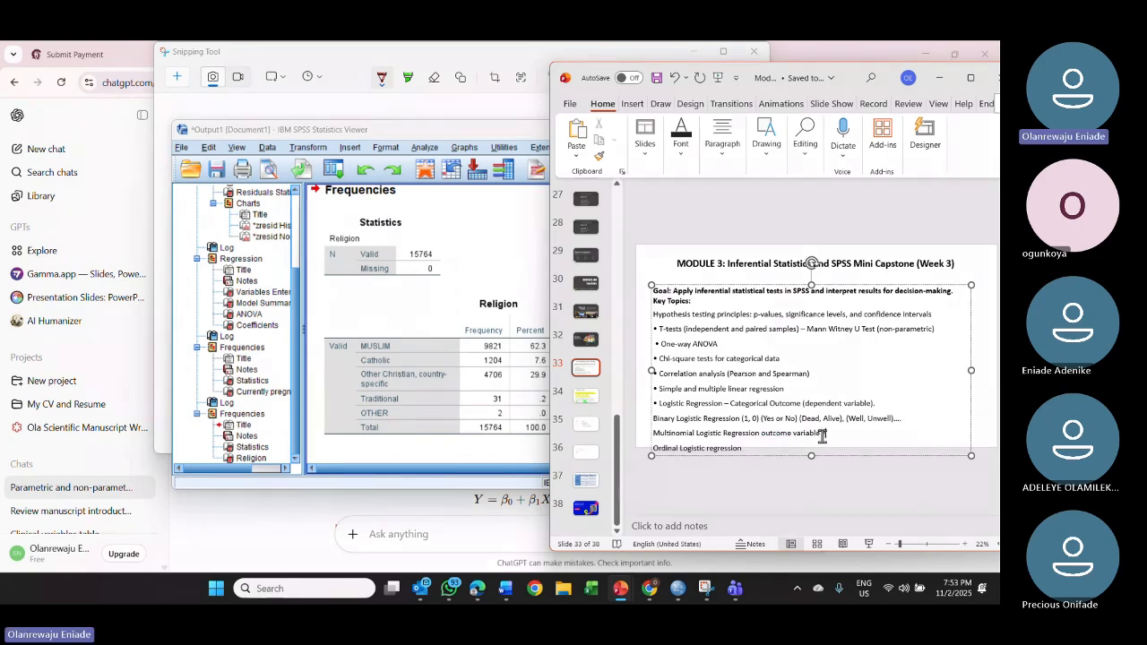
{"action": "type", "text": " variable =Rel"}
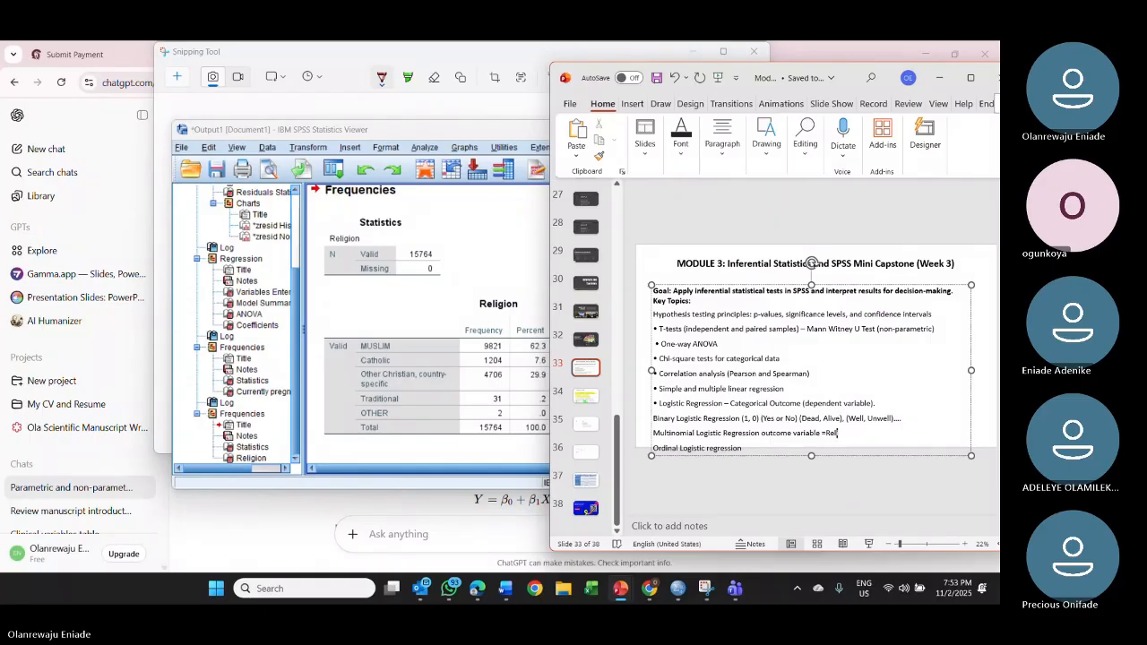
{"action": "type", "text": "igion "}
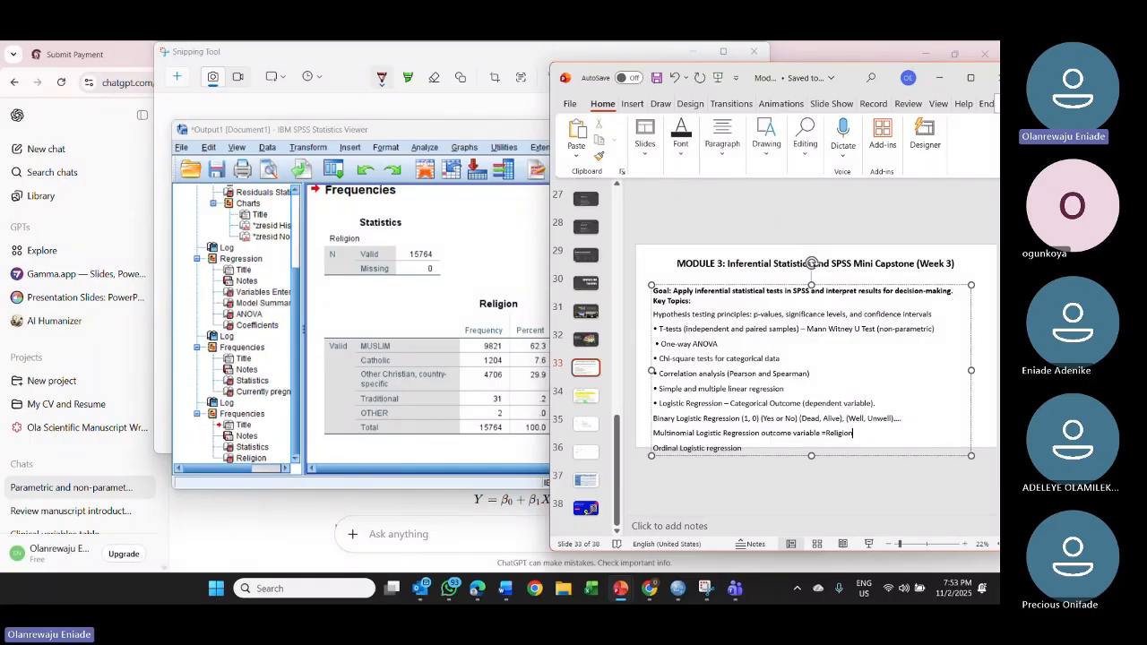
Step: Add the example categories "(Christian, Muslim, Traditional, Other)" after Religion on the multinomial line
{"action": "type", "text": "(Christian, Mulslim,"}
{"action": "left_click", "coordinate": [905, 432]}
{"action": "key", "text": "BackSpace"}
{"action": "left_click", "coordinate": [930, 436]}
{"action": "type", "text": "O"}
{"action": "key", "text": "BackSpace"}
{"action": "type", "text": "Traditional"}
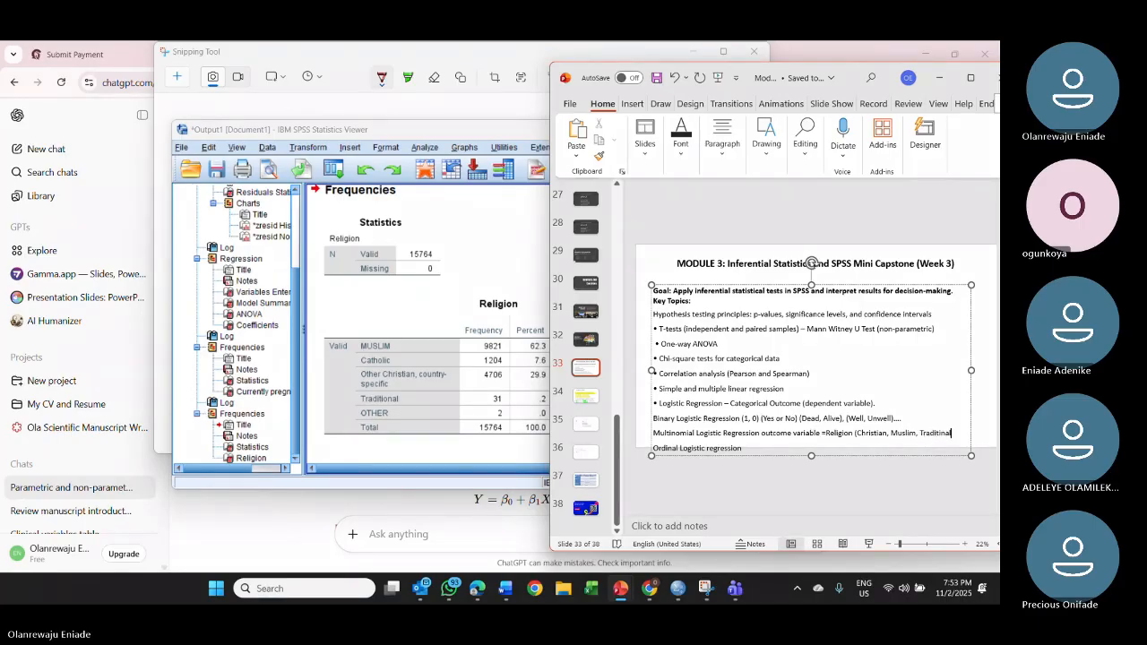
{"action": "type", "text": ", Othe"}
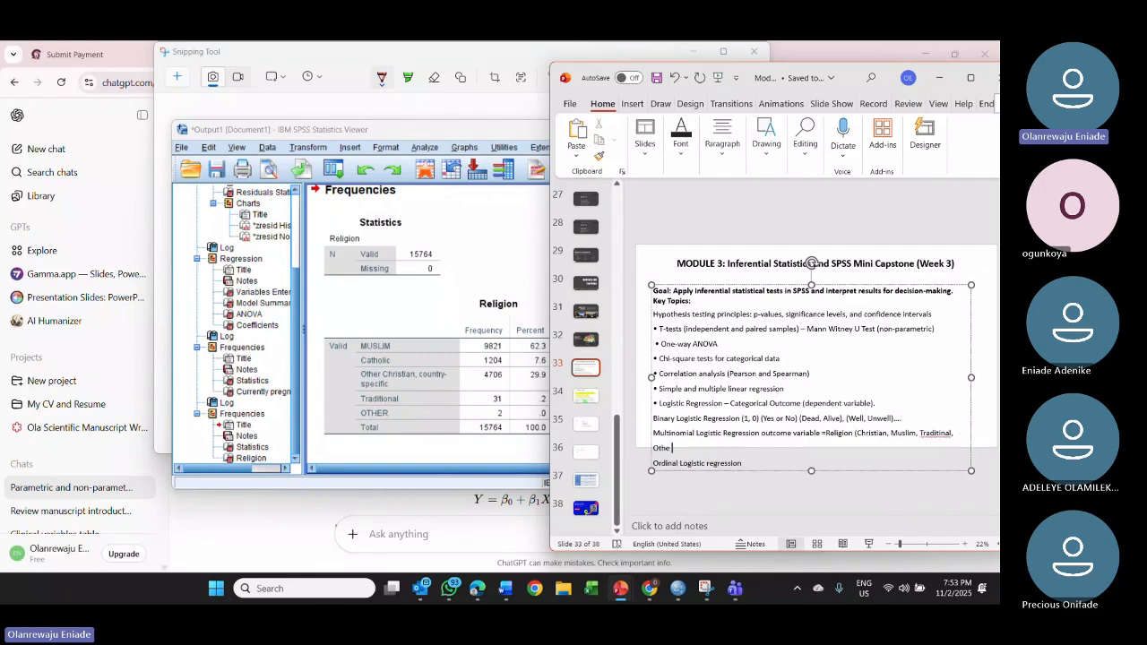
{"action": "type", "text": "r"}
{"action": "type", "text": ") Ordinal L"}
{"action": "type", "text": "o"}
Step: Point out the categories Christian, Muslim and Traditional one after another on the multinomial line
{"action": "left_click_drag", "start_coordinate": [865, 435], "coordinate": [886, 439]}
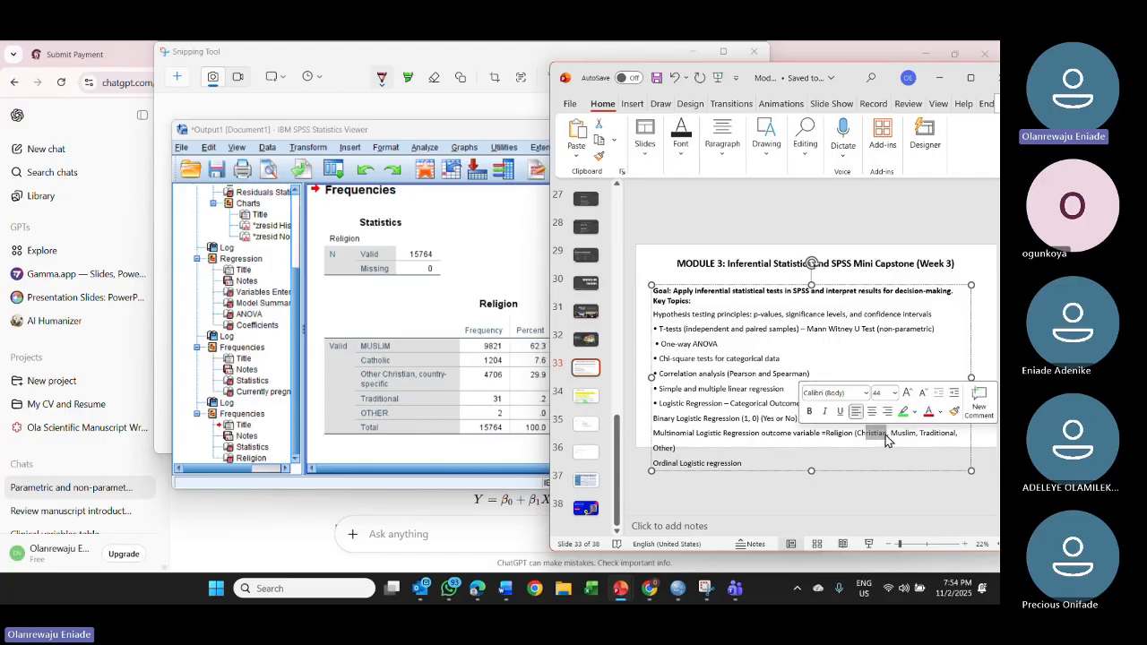
{"action": "left_click", "coordinate": [867, 439]}
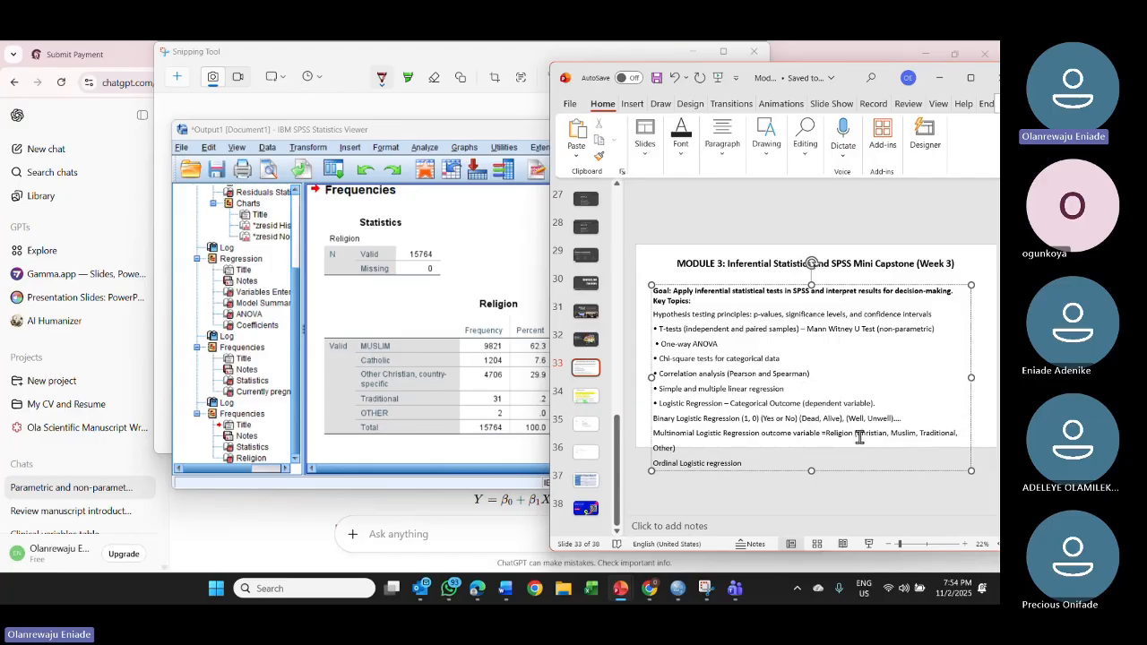
{"action": "left_click_drag", "start_coordinate": [859, 437], "coordinate": [890, 437]}
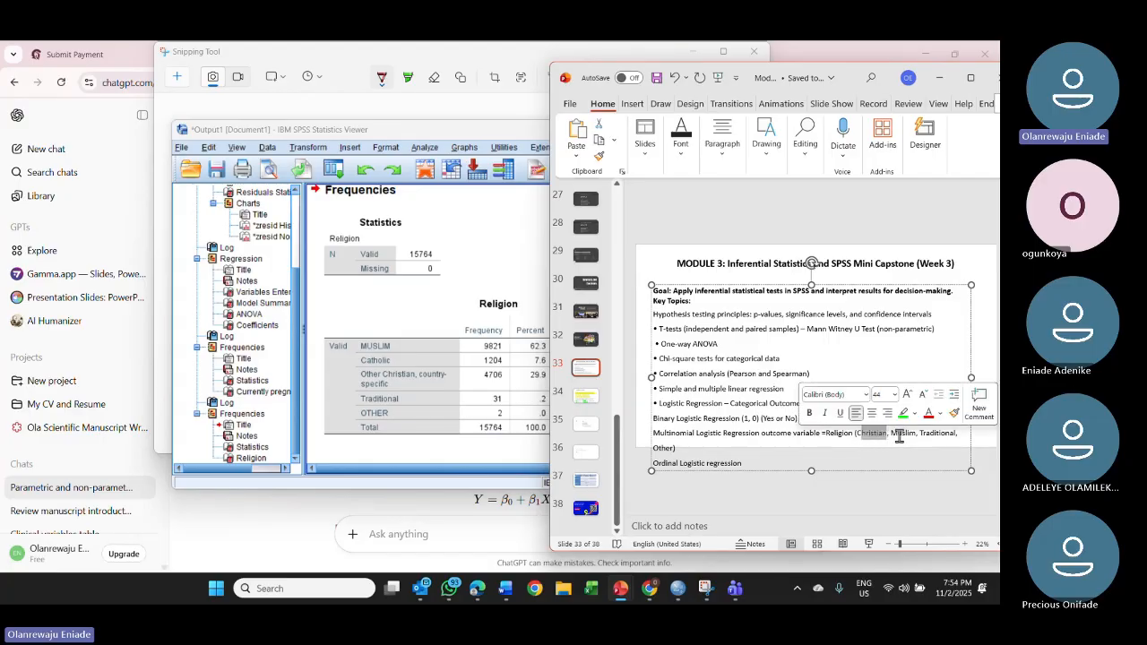
{"action": "left_click", "coordinate": [901, 437]}
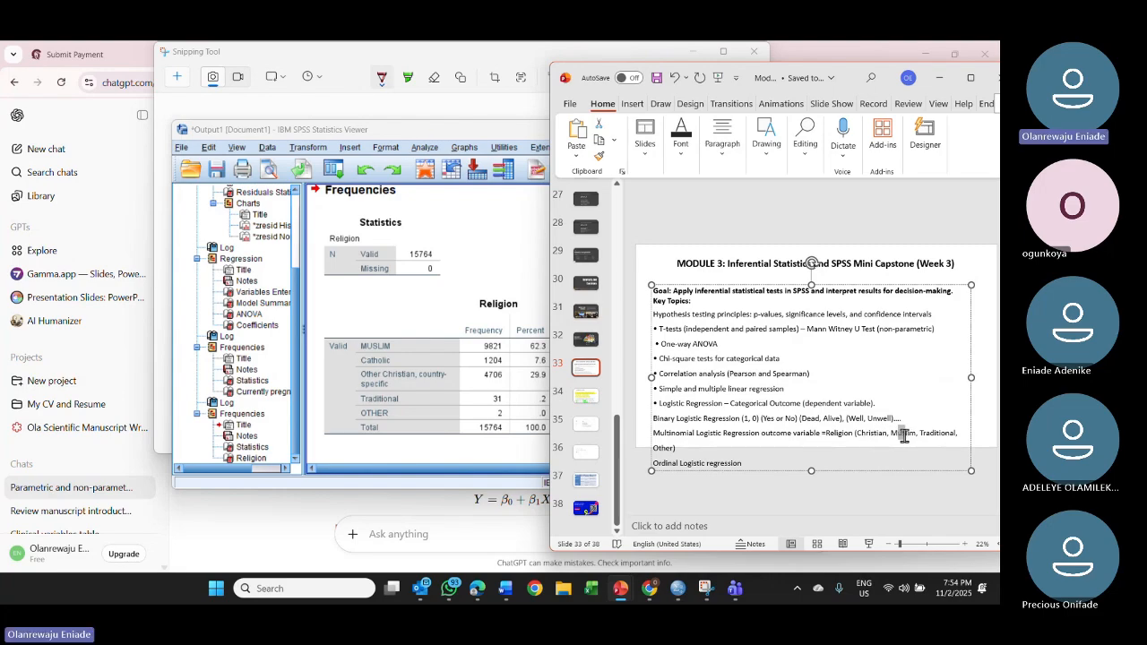
{"action": "left_click_drag", "start_coordinate": [930, 437], "coordinate": [939, 437]}
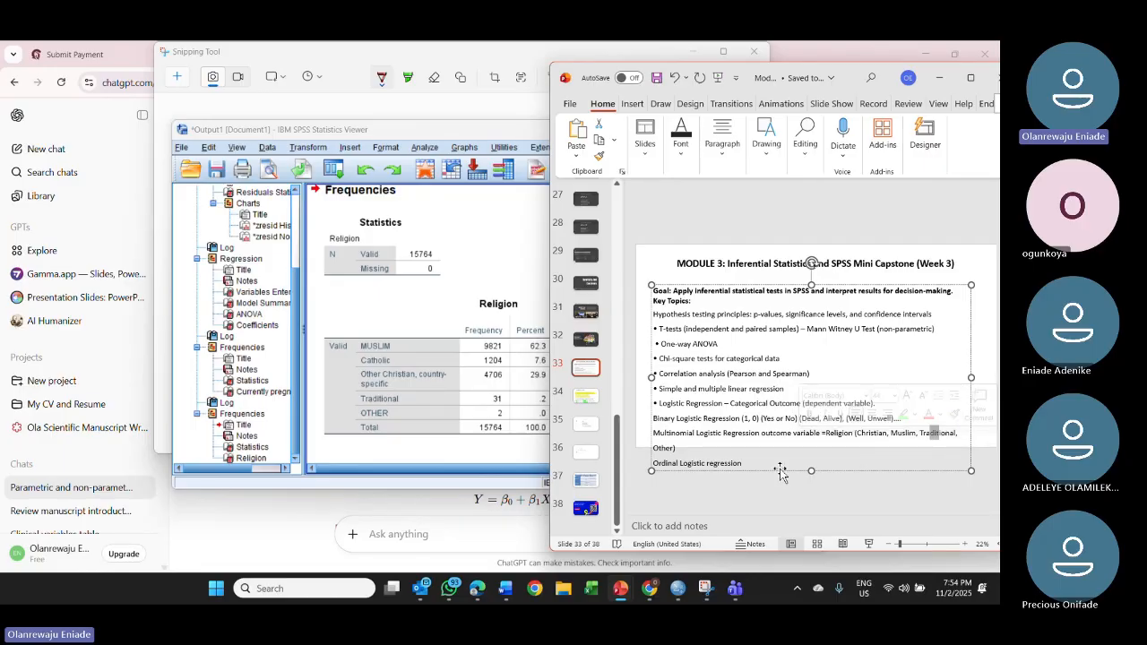
Step: Append "- outcome variable is Level of Education" to the Ordinal Logistic regression line
{"action": "left_click", "coordinate": [753, 464]}
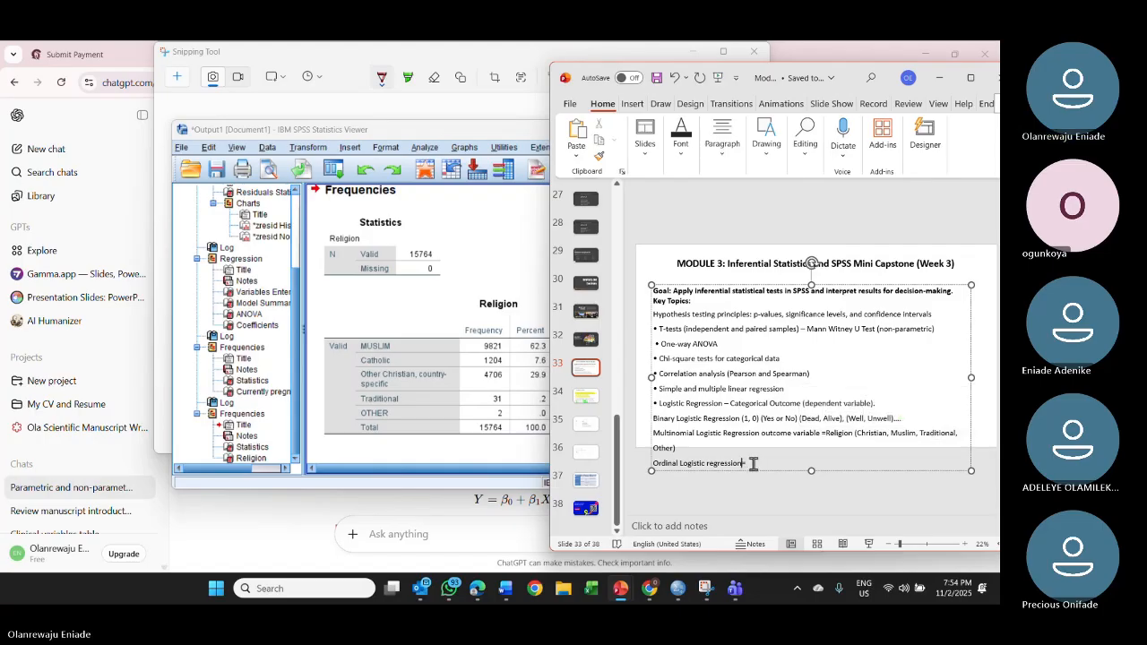
{"action": "type", "text": "="}
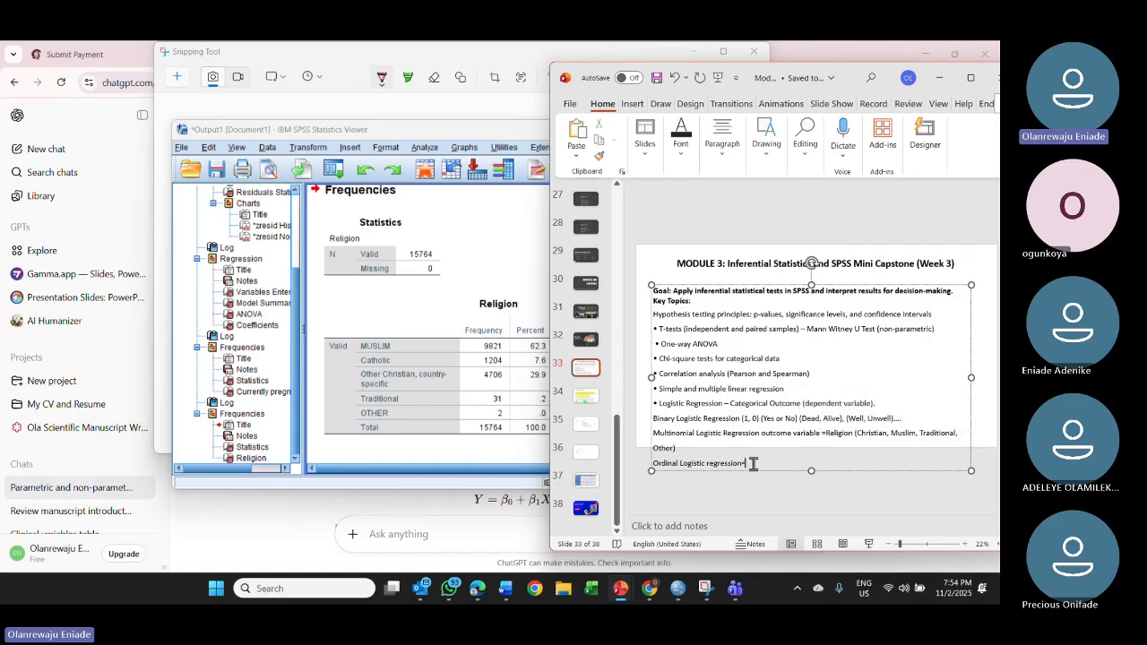
{"action": "key", "text": "BackSpace"}
{"action": "type", "text": "-p"}
{"action": "type", "text": "u"}
{"action": "type", "text": "tcome"}
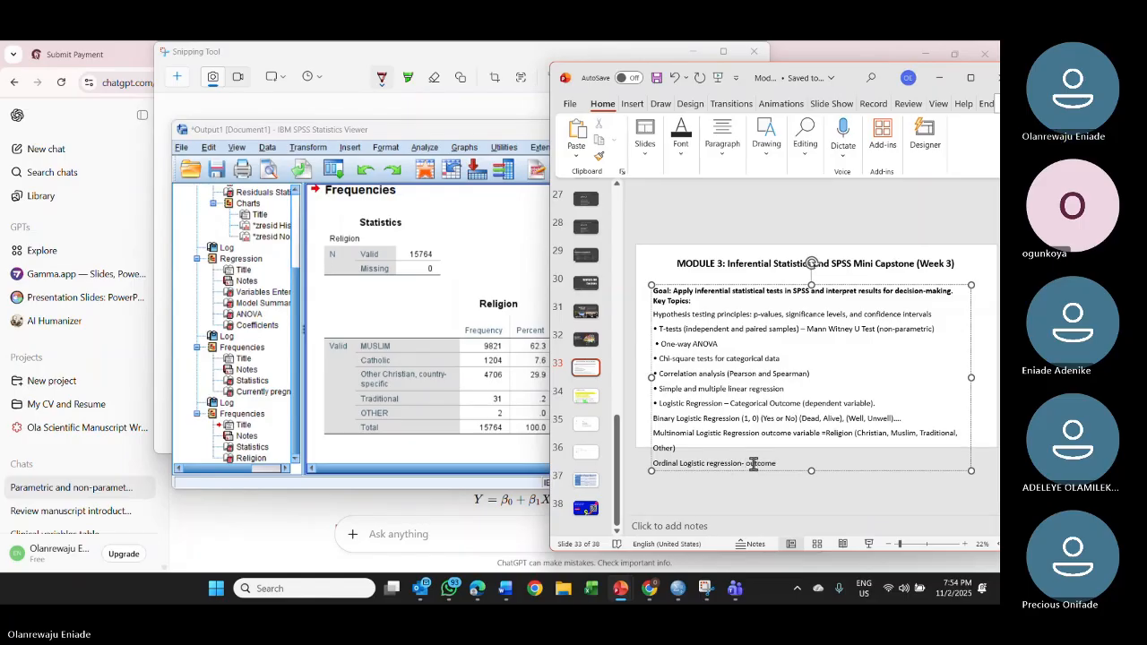
{"action": "type", "text": " varibe"}
{"action": "key", "text": "BackSpace"}
{"action": "key", "text": "BackSpace"}
{"action": "key", "text": "BackSpace"}
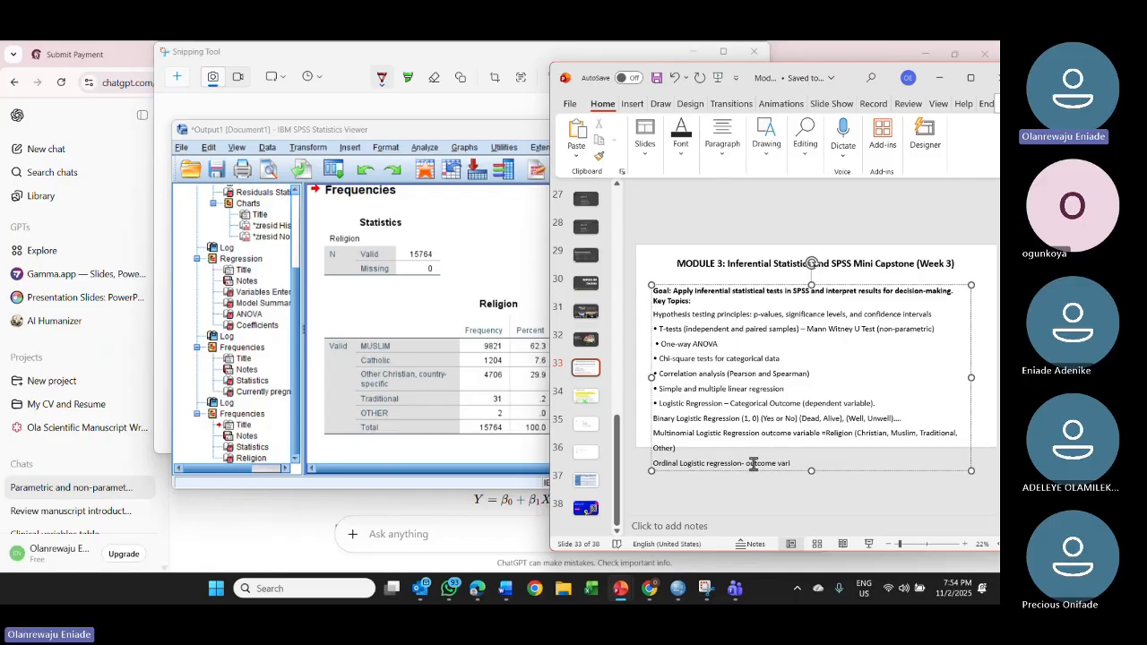
{"action": "type", "text": "able is Level of"}
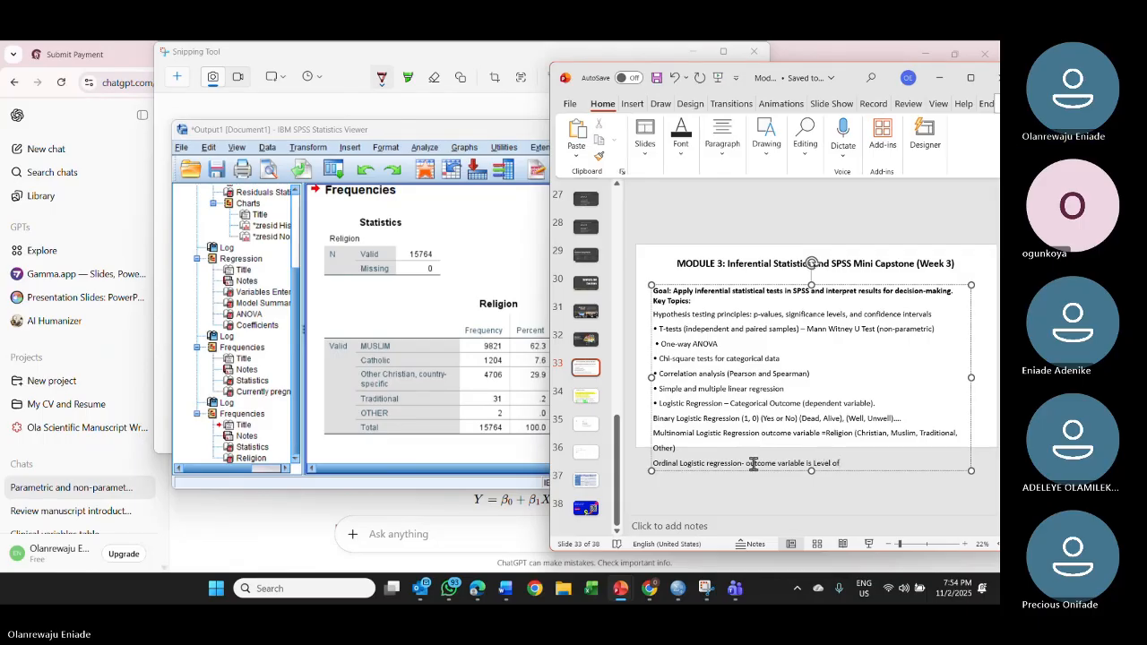
{"action": "type", "text": " Education"}
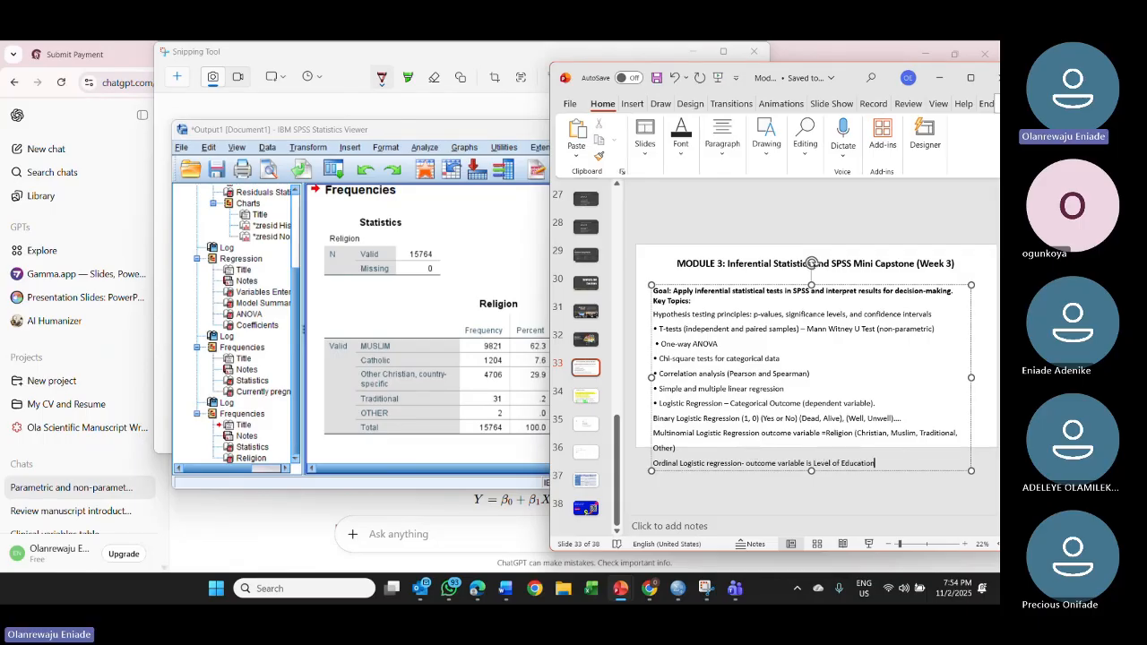
Step: Maximize the presentation window and add the ordered levels "(None, Pry, Secondary" after Level of Education
{"action": "left_click", "coordinate": [973, 81]}
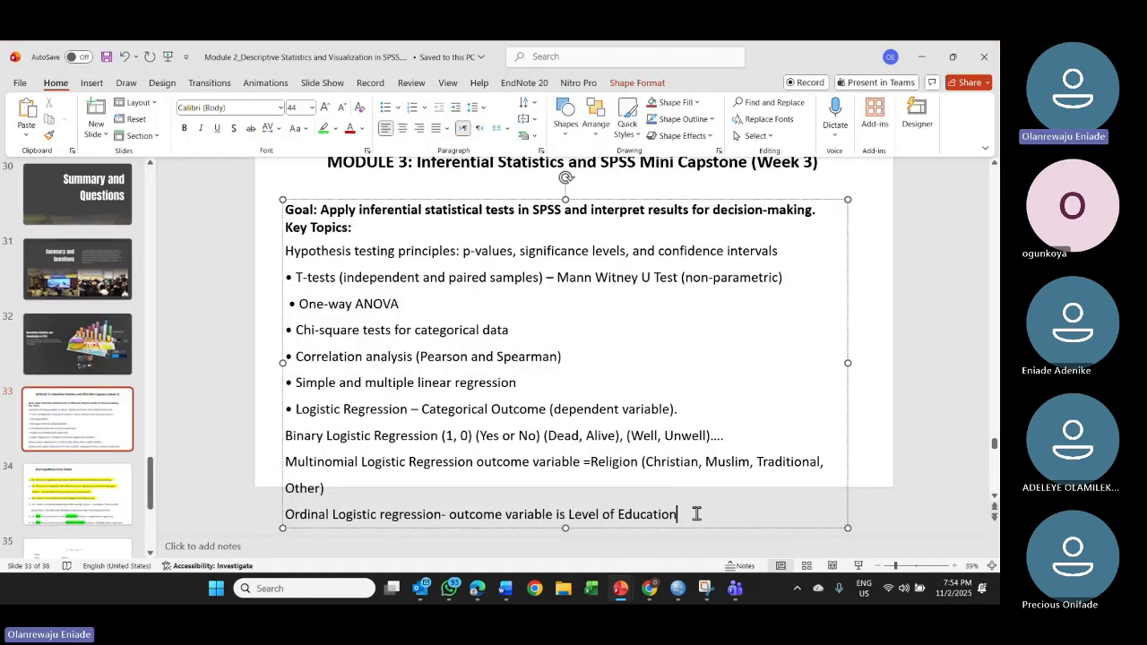
{"action": "type", "text": "(None, "}
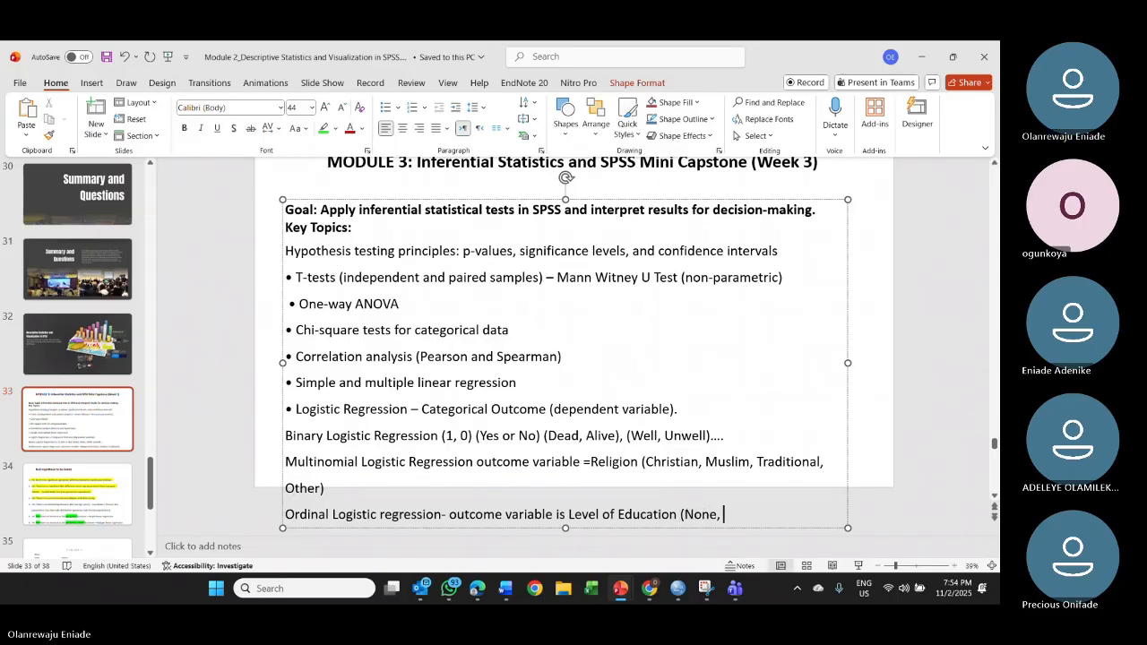
{"action": "type", "text": "Pry, Secondary"}
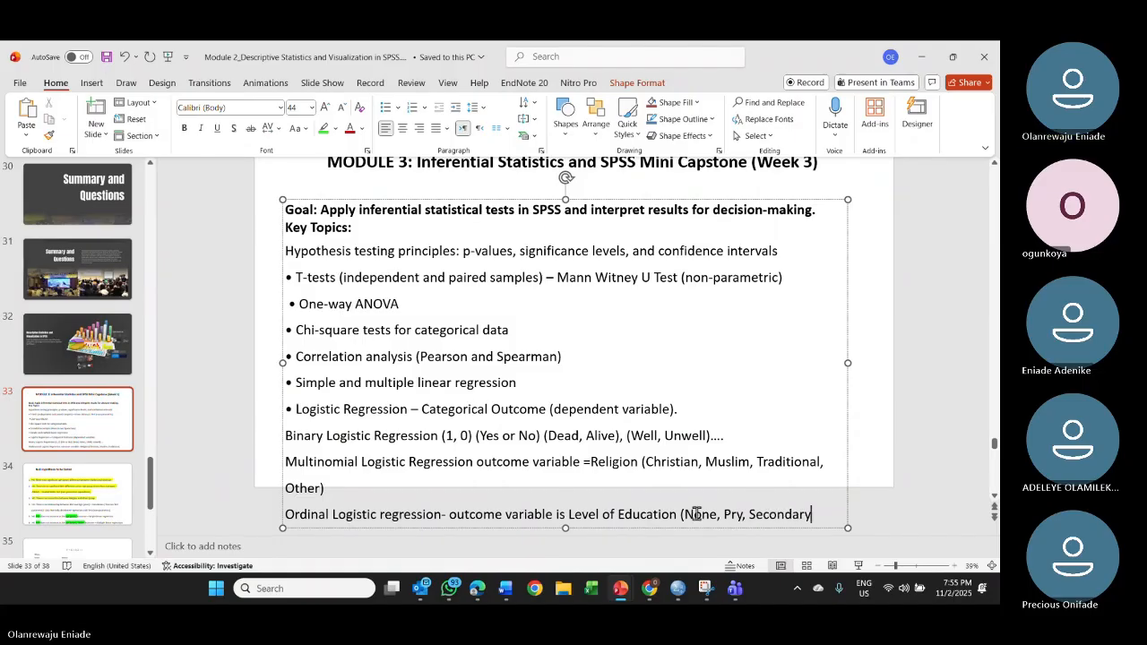
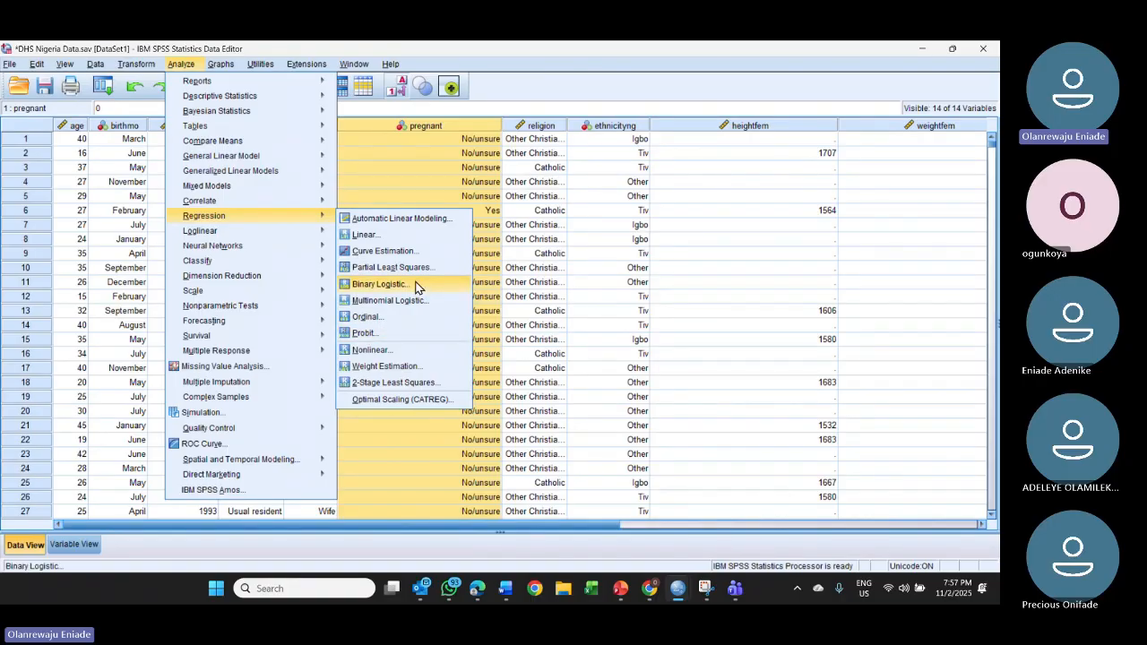
Step: Start a Binary Logistic regression, widen its dialog, and set Currently pregnant [pregnant] as the dependent variable
{"action": "left_click", "coordinate": [415, 287]}
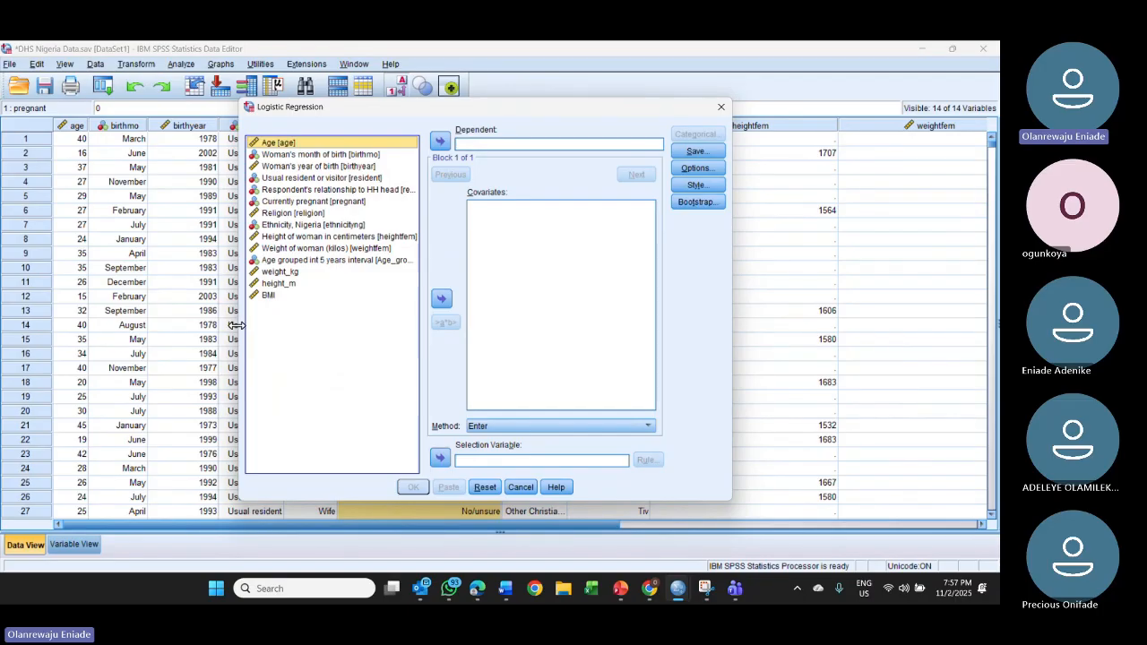
{"action": "left_click_drag", "start_coordinate": [240, 330], "coordinate": [105, 313]}
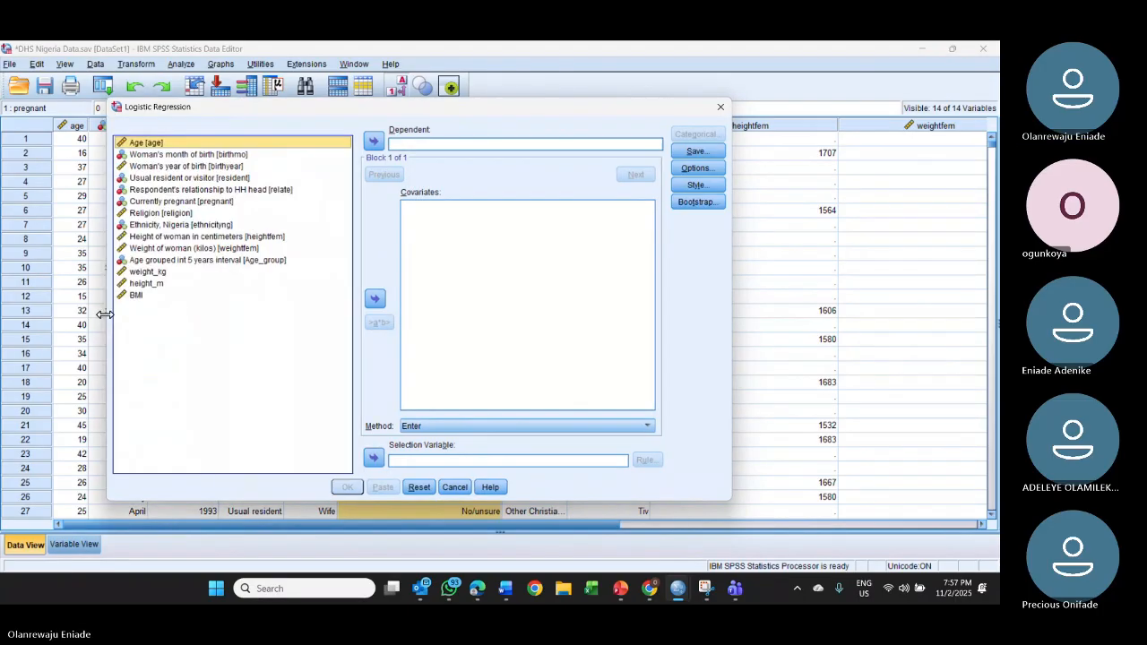
{"action": "left_click", "coordinate": [206, 203]}
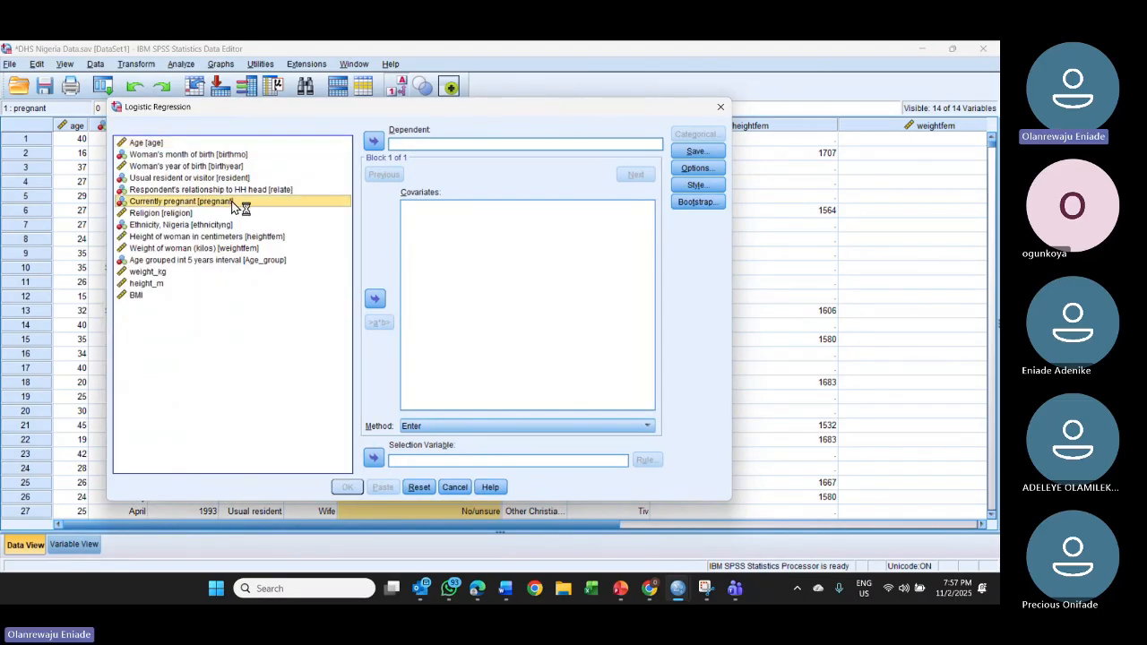
{"action": "left_click", "coordinate": [374, 142]}
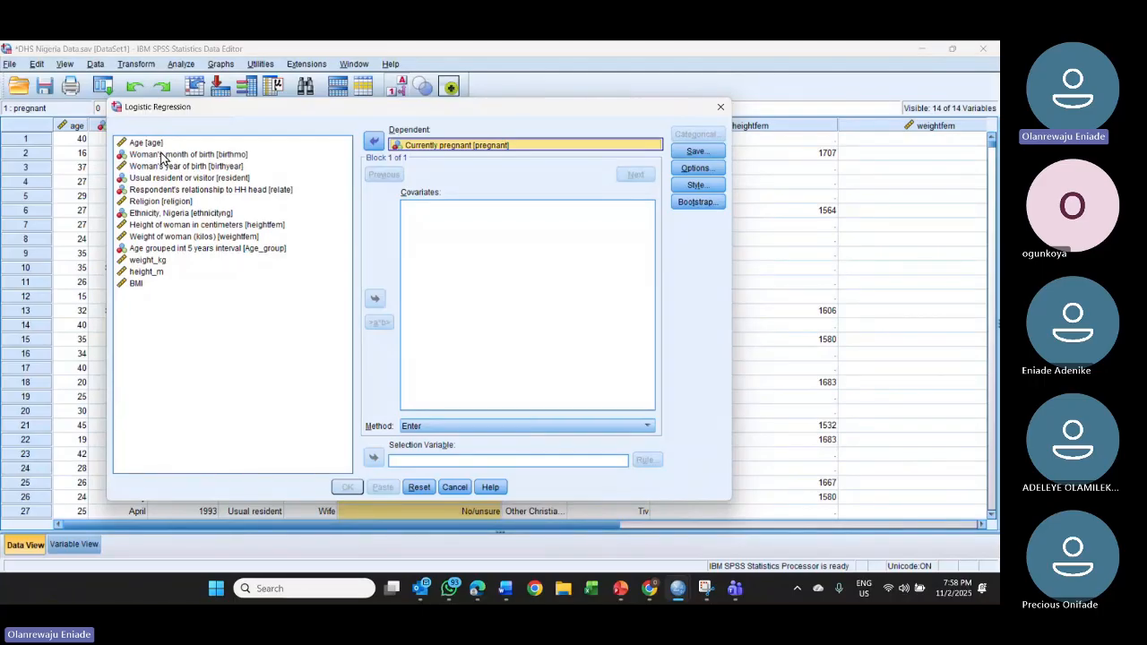
Step: Add Age grouped int 5 years interval [Age_group] as the covariate of the logistic regression
{"action": "left_click", "coordinate": [183, 251]}
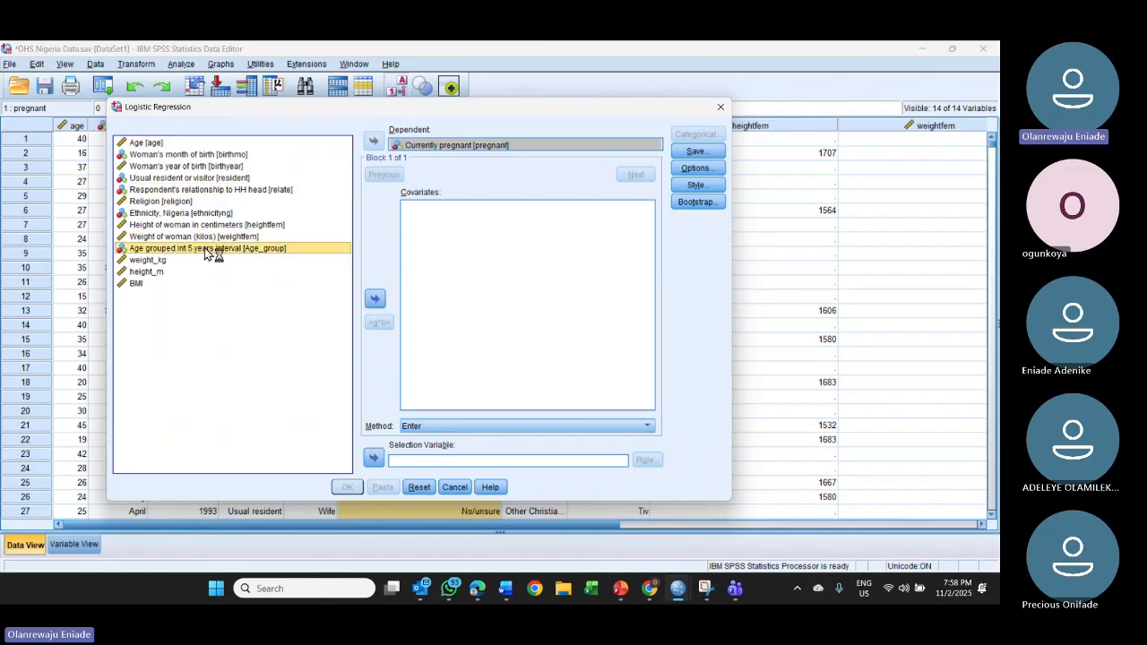
{"action": "left_click", "coordinate": [375, 300]}
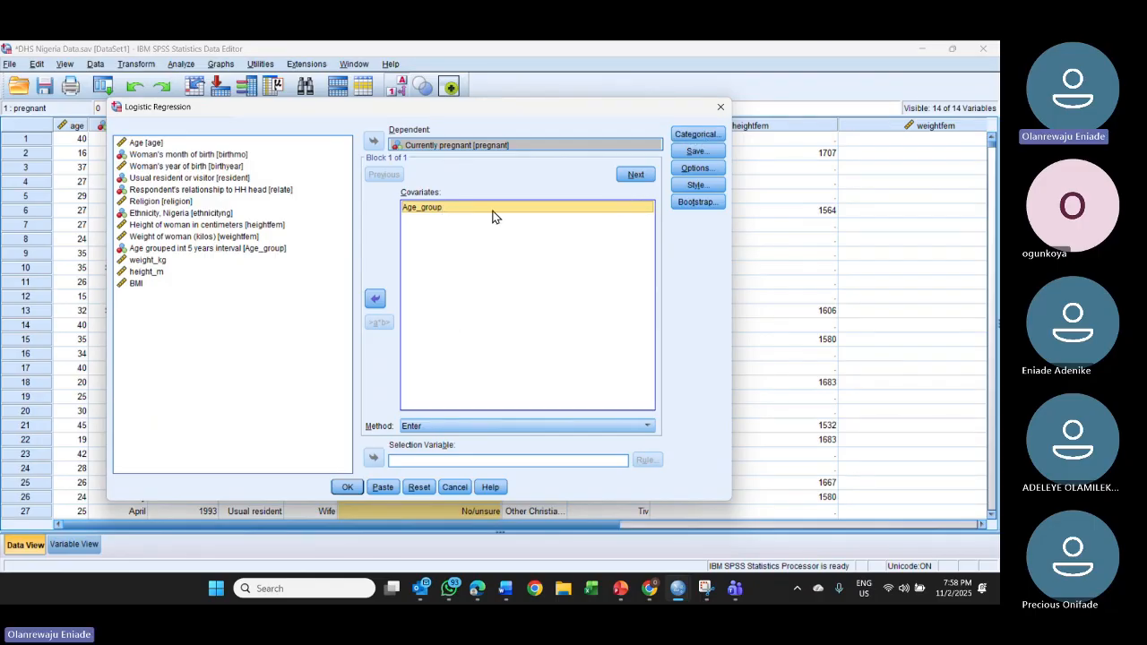
{"action": "left_click", "coordinate": [382, 302]}
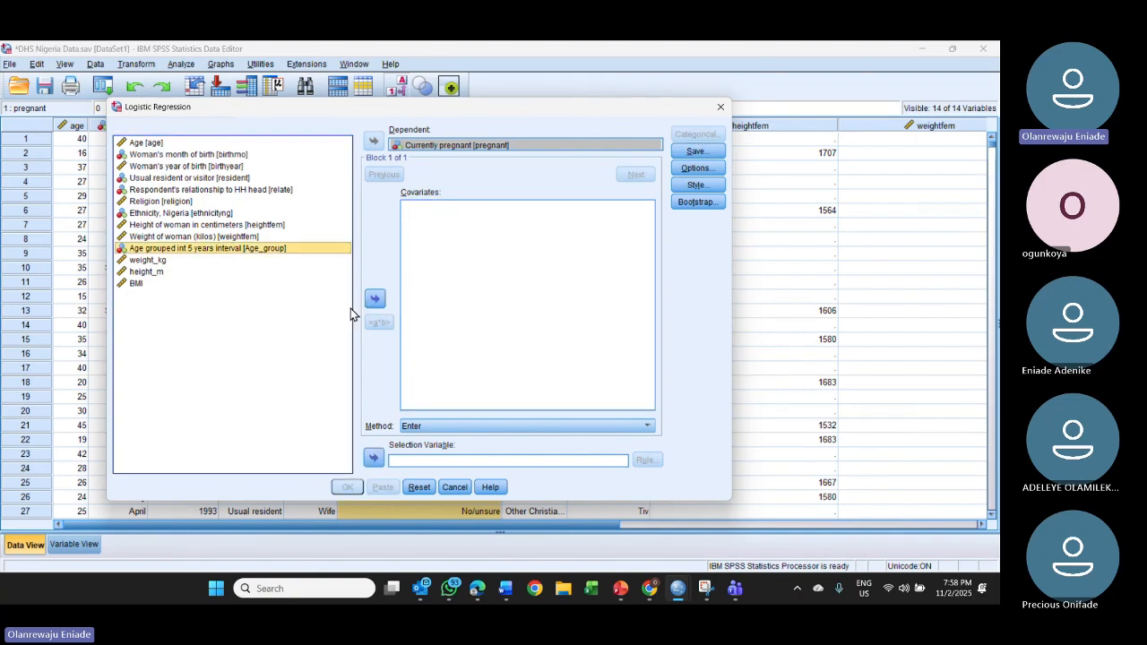
{"action": "left_click", "coordinate": [375, 300]}
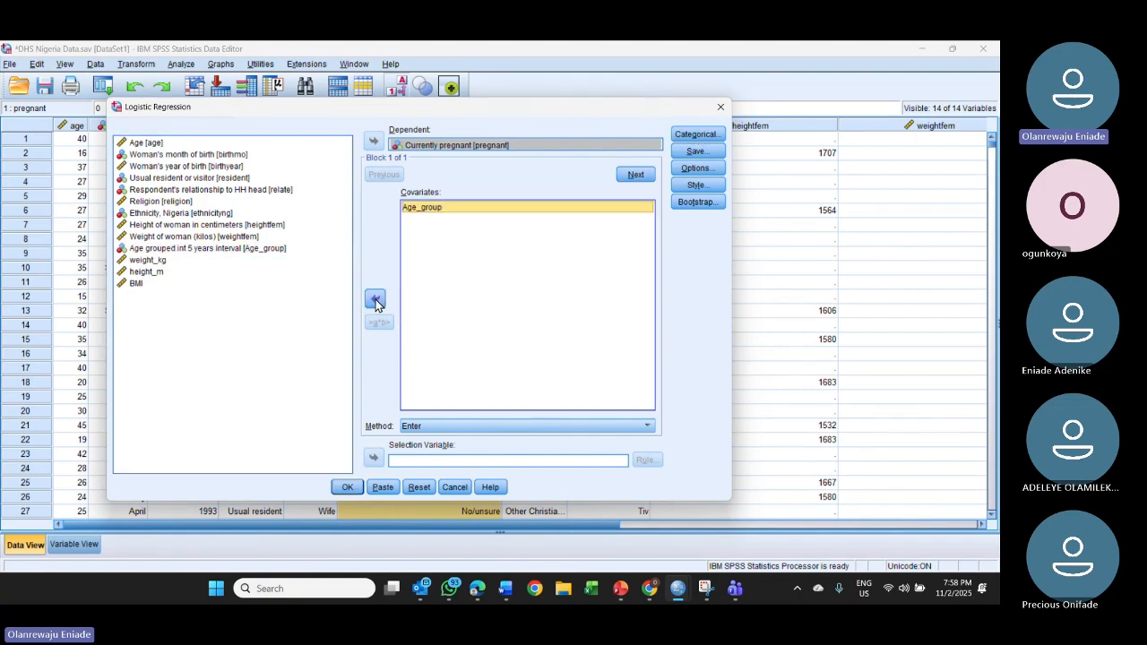
{"action": "left_click", "coordinate": [696, 135]}
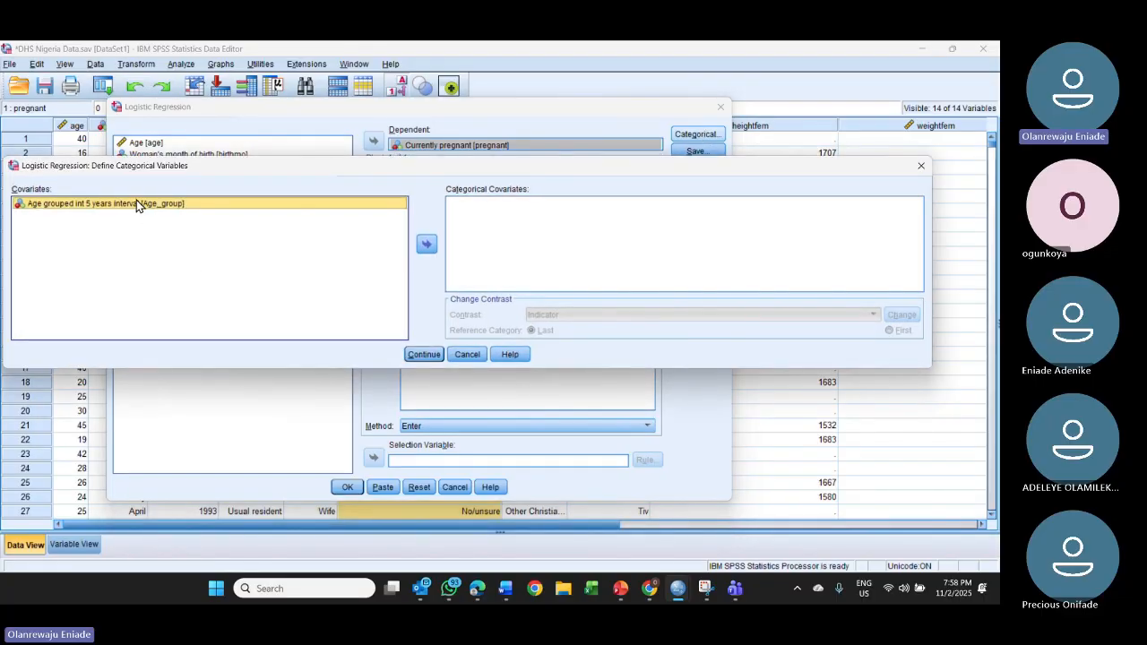
{"action": "left_click", "coordinate": [427, 247]}
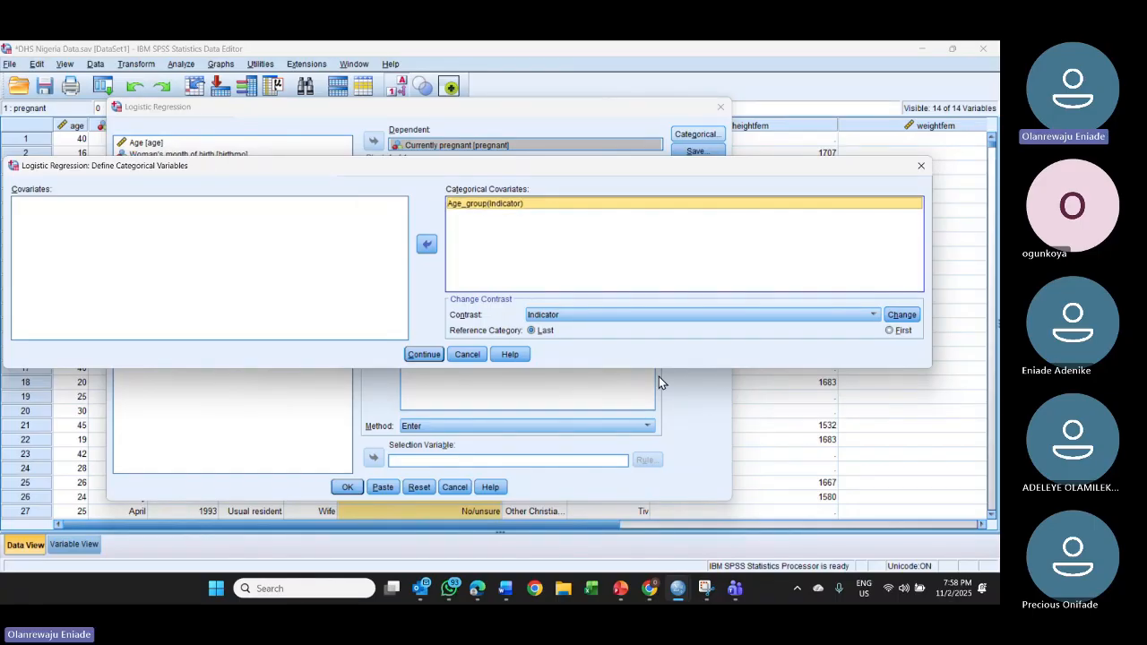
{"action": "left_click_drag", "start_coordinate": [659, 376], "coordinate": [667, 506]}
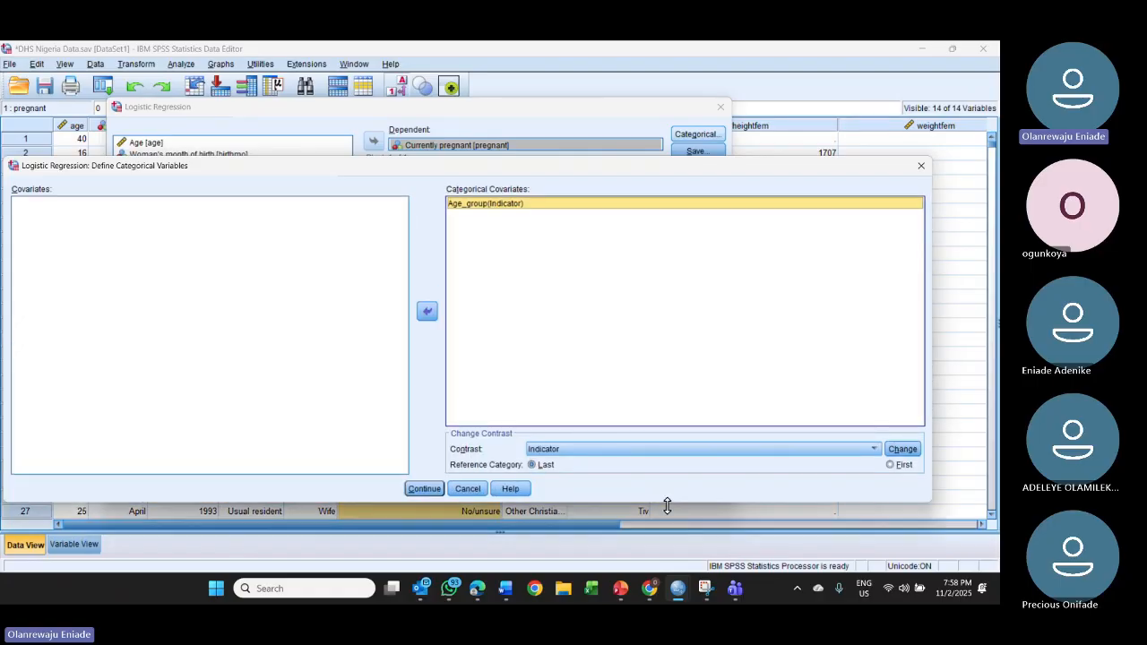
{"action": "left_click", "coordinate": [729, 450]}
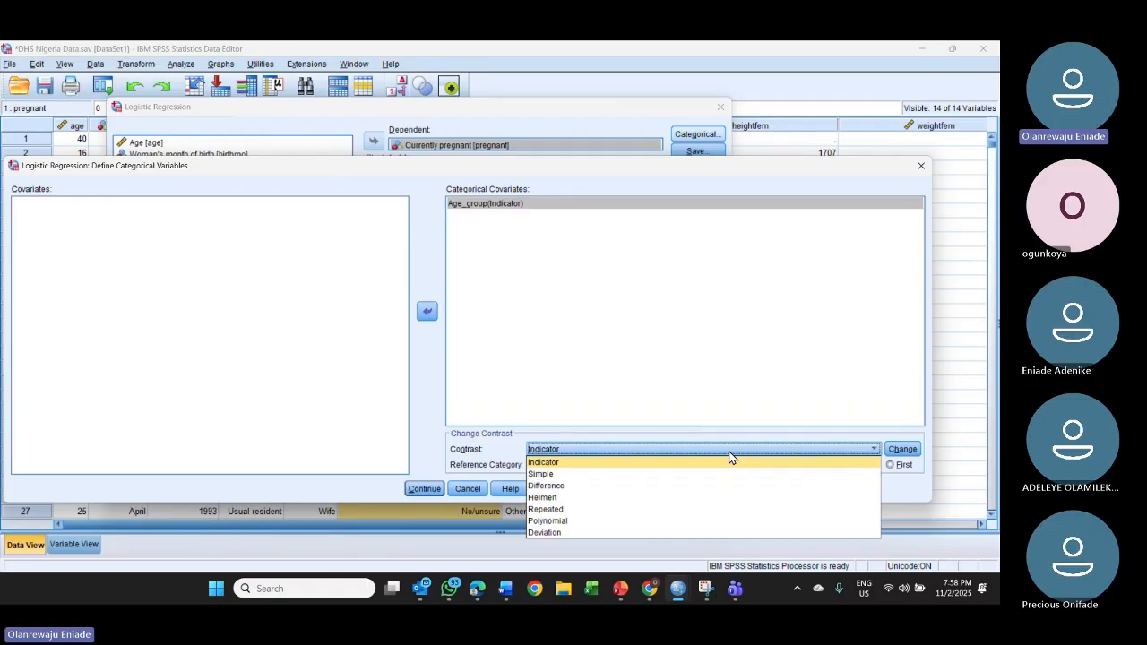
{"action": "left_click", "coordinate": [728, 459]}
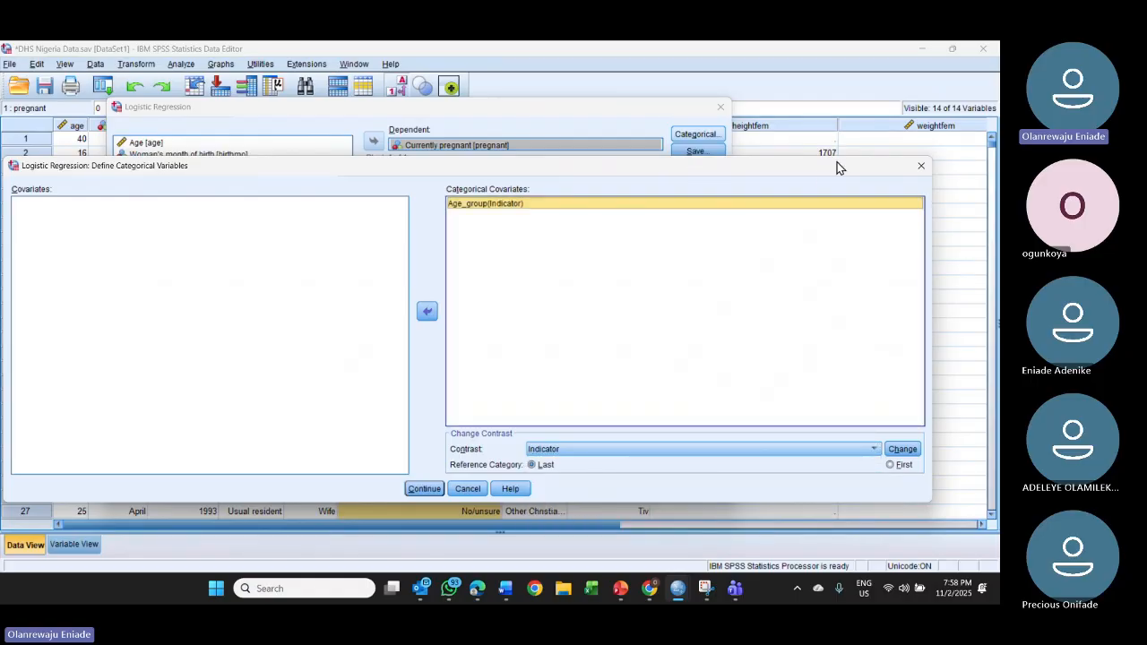
{"action": "left_click", "coordinate": [920, 165]}
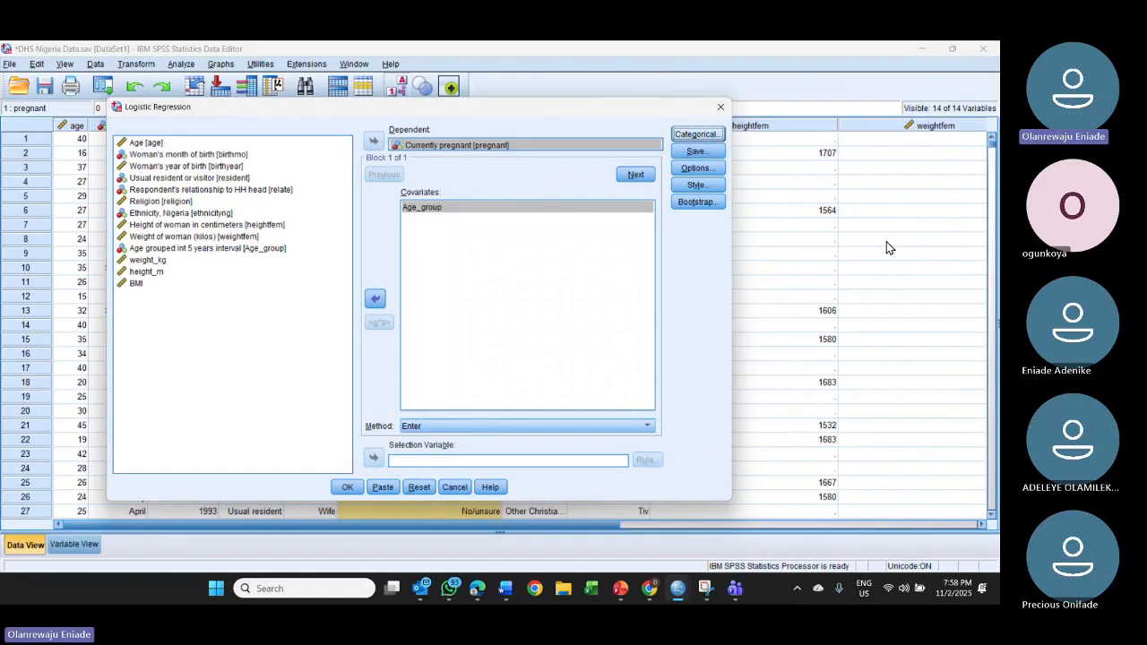
Step: Check the value labels of the Age_group variable to see which age categories come first and last
{"action": "left_click", "coordinate": [883, 255]}
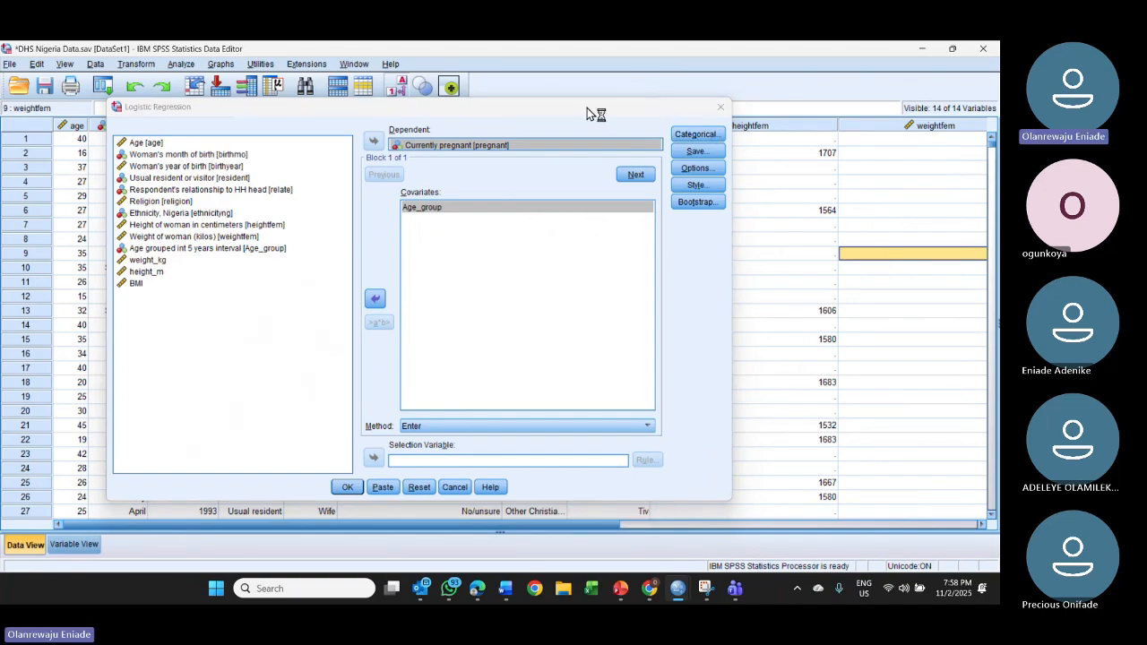
{"action": "left_click_drag", "start_coordinate": [587, 111], "coordinate": [551, 191]}
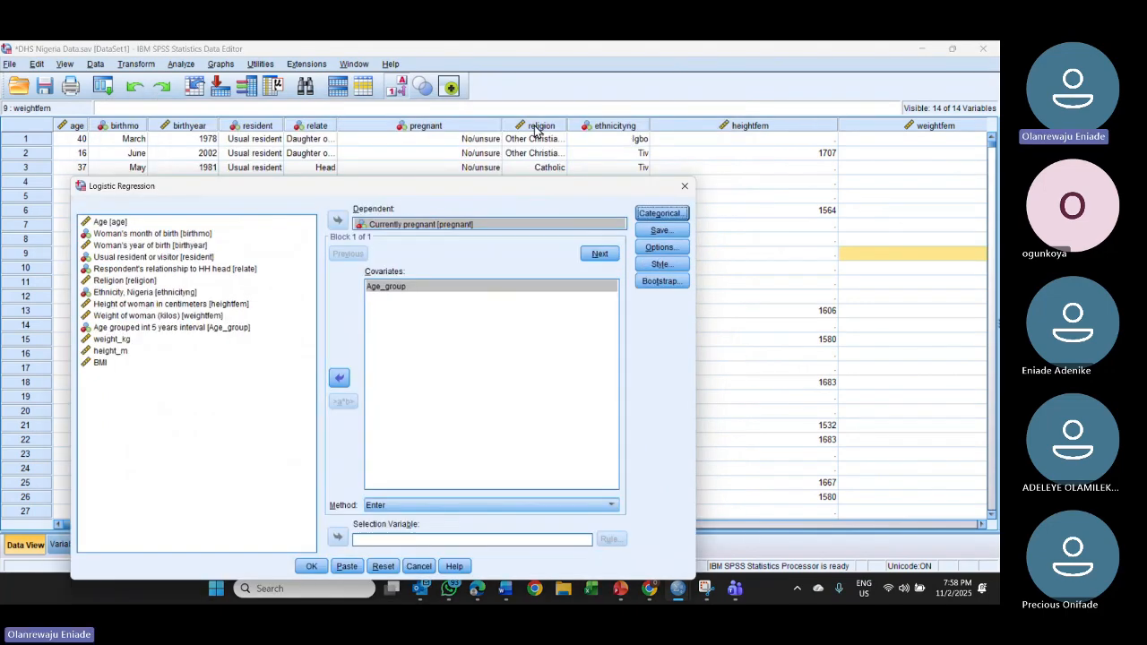
{"action": "left_click", "coordinate": [535, 130]}
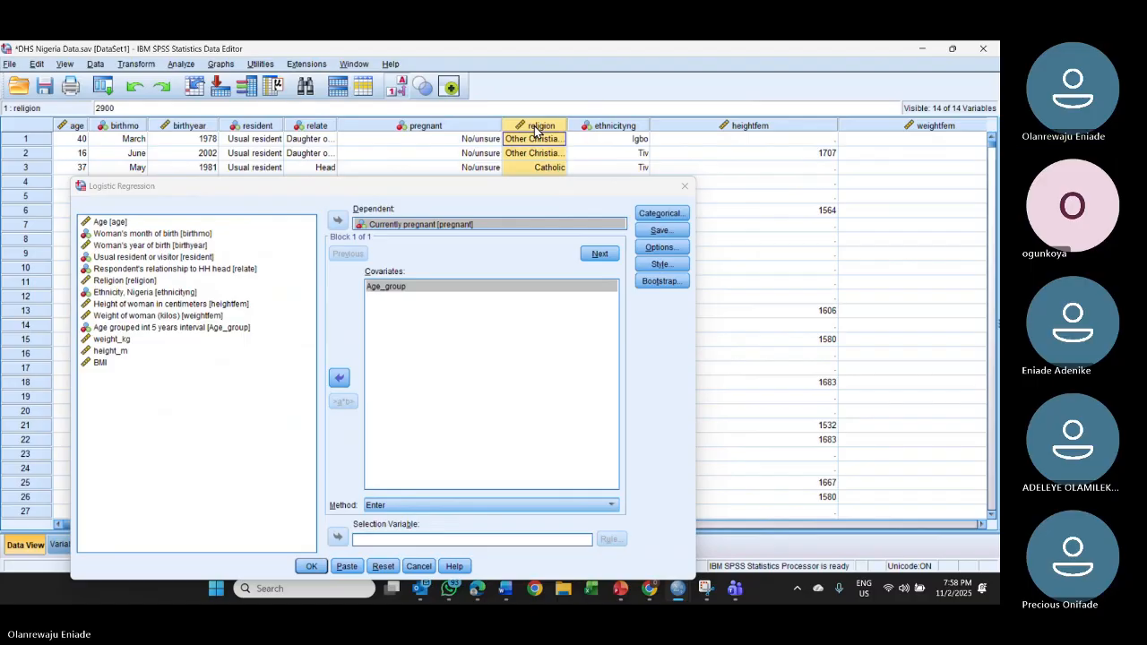
{"action": "double_click", "coordinate": [536, 130]}
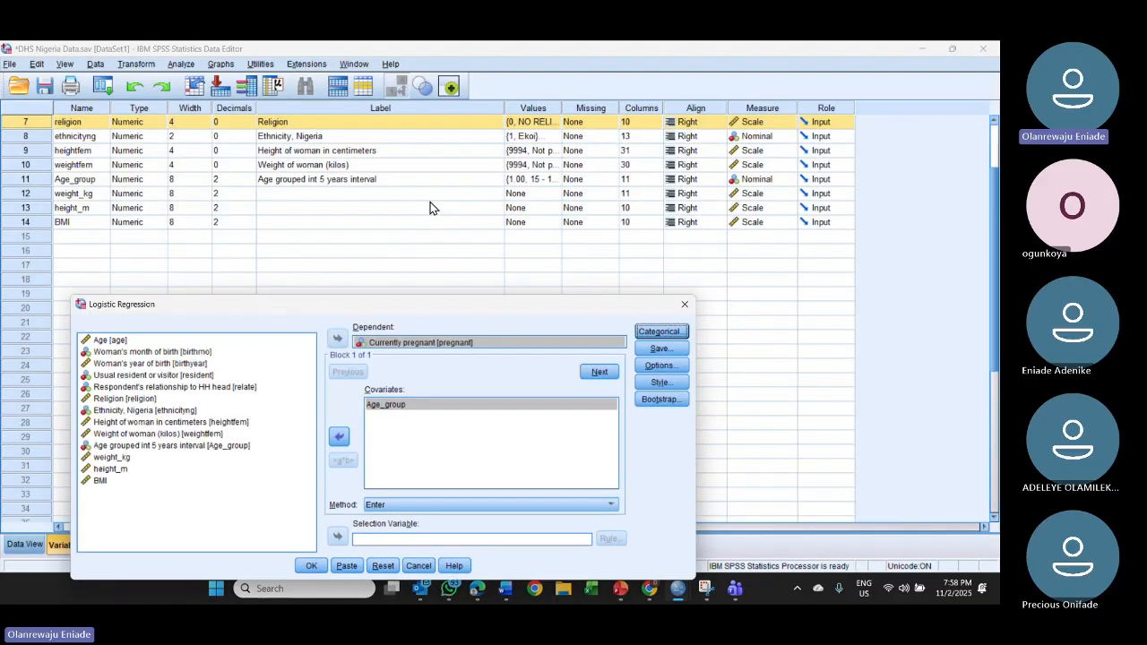
{"action": "left_click", "coordinate": [531, 180]}
{"action": "left_click", "coordinate": [553, 180]}
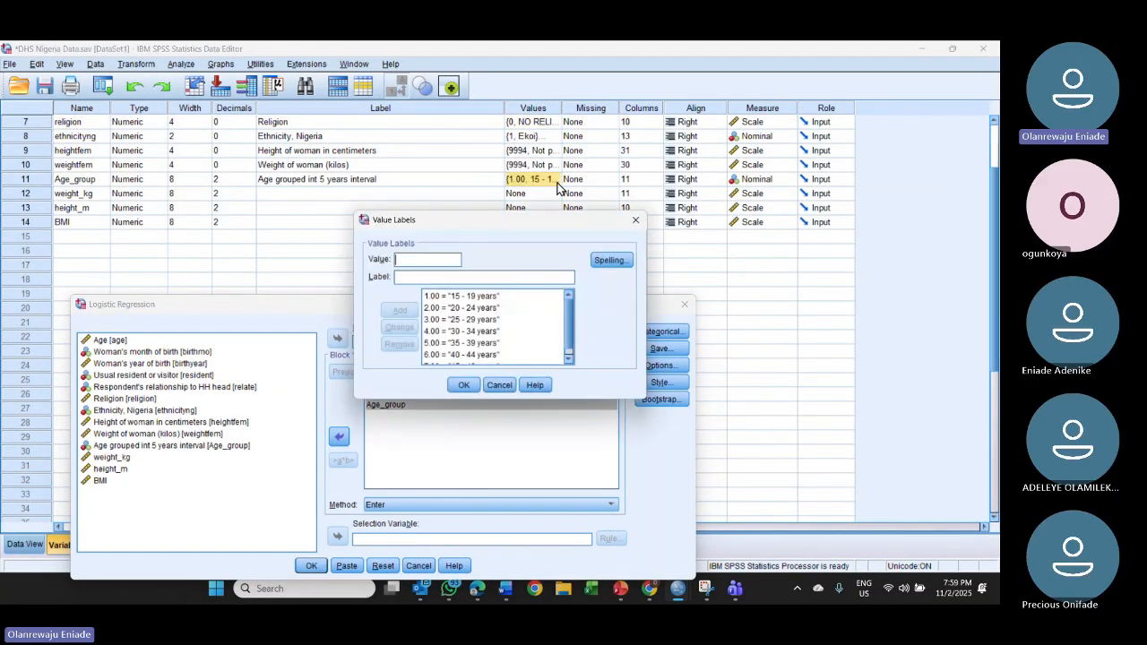
{"action": "left_click_drag", "start_coordinate": [531, 225], "coordinate": [730, 147]}
{"action": "scroll", "coordinate": [665, 237], "scroll_direction": "down", "scroll_amount": 1}
{"action": "scroll", "coordinate": [665, 238], "scroll_direction": "up", "scroll_amount": 1}
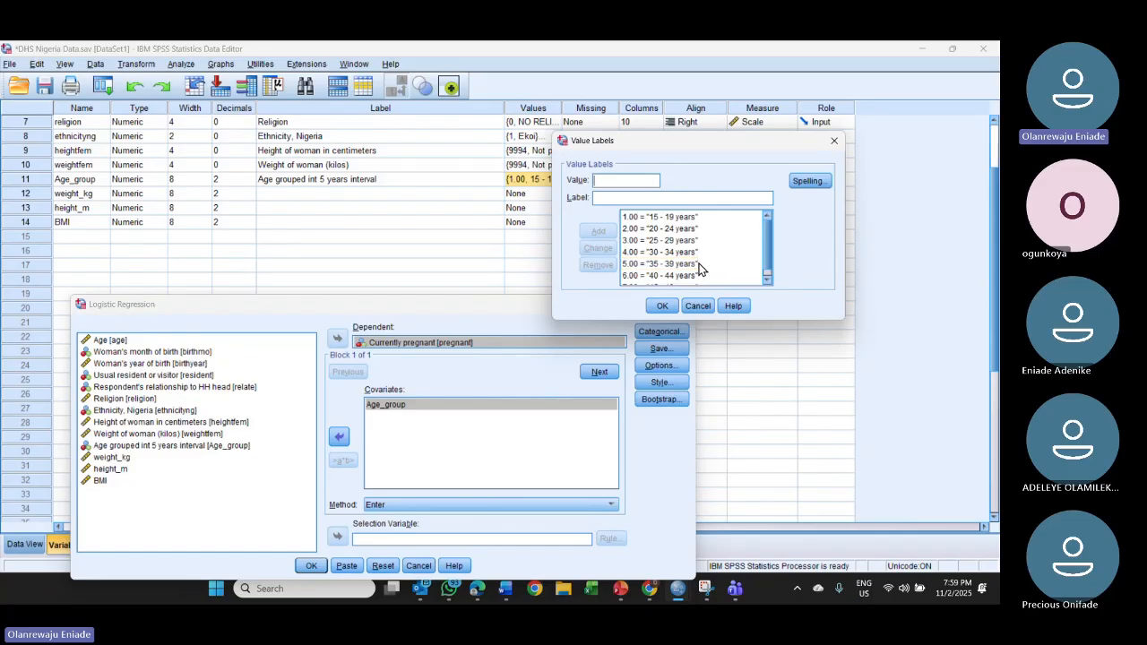
{"action": "left_click", "coordinate": [834, 142]}
Step: Define Age_group as a categorical covariate with Indicator contrast and the First category as reference
{"action": "left_click_drag", "start_coordinate": [577, 314], "coordinate": [649, 139]}
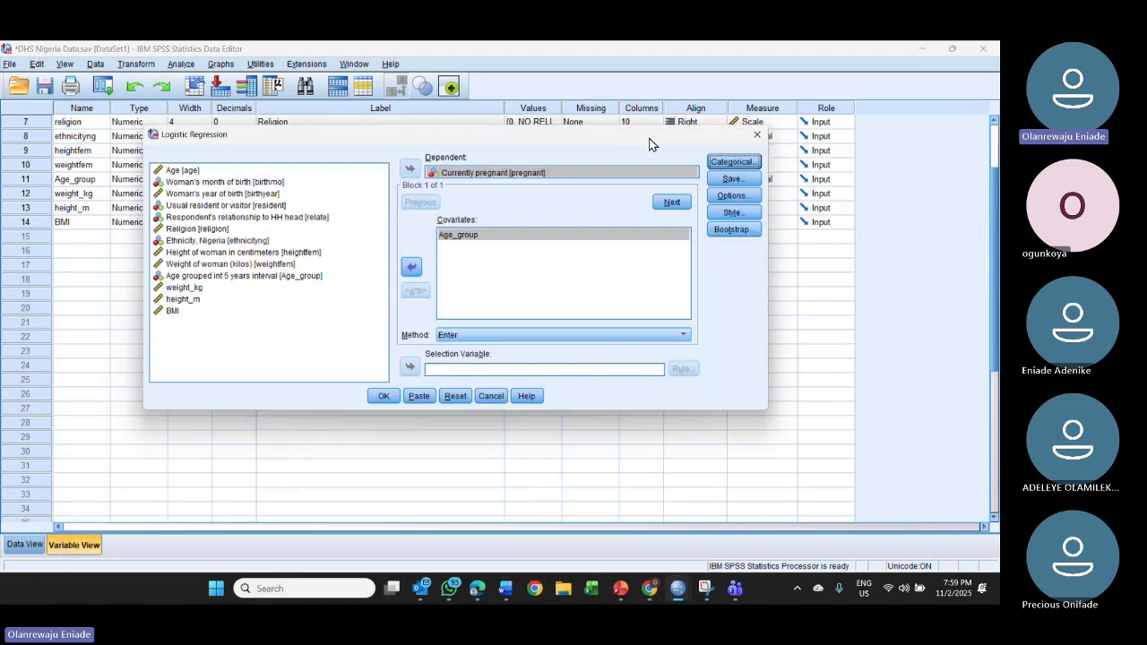
{"action": "left_click", "coordinate": [748, 157]}
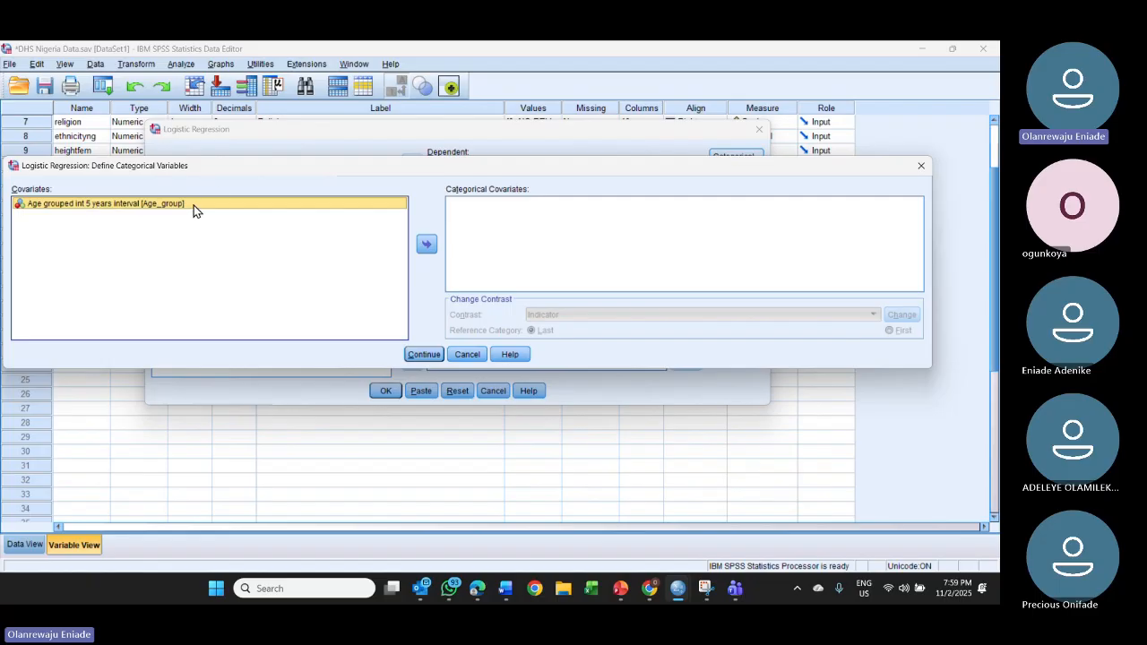
{"action": "left_click", "coordinate": [427, 245]}
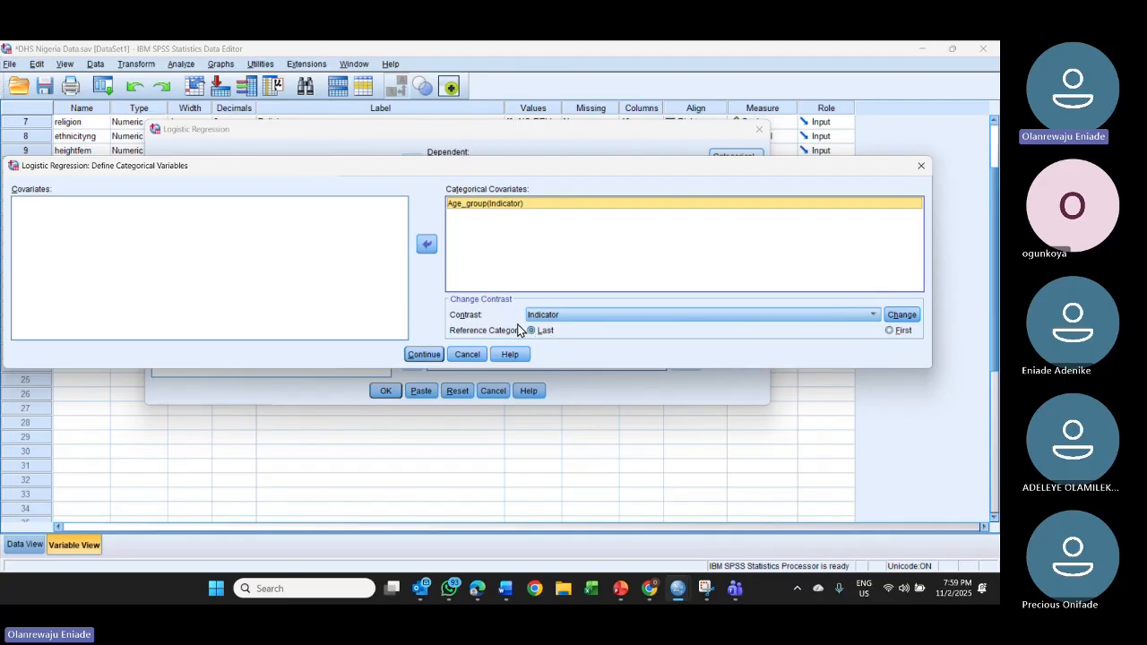
{"action": "left_click", "coordinate": [889, 330]}
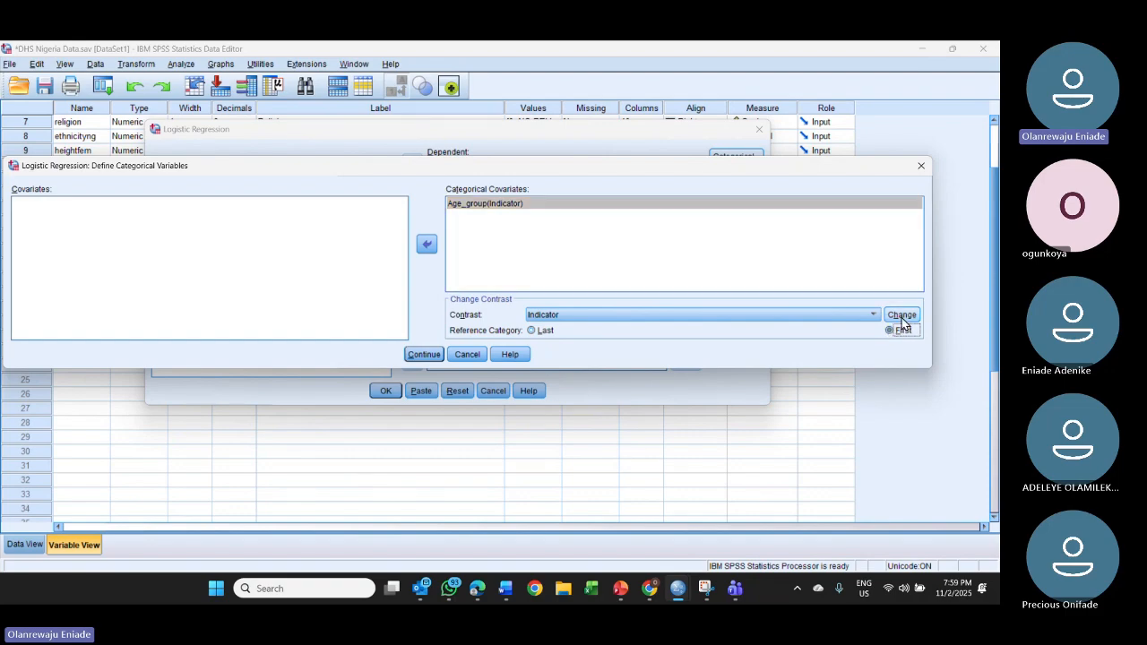
{"action": "left_click", "coordinate": [874, 315]}
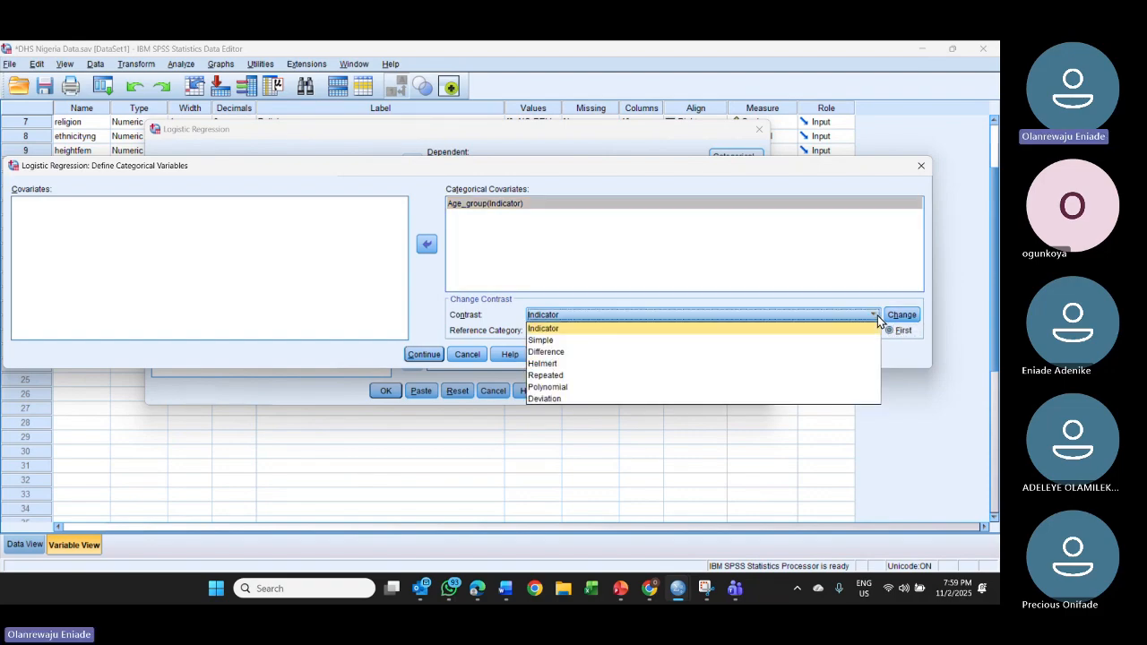
{"action": "left_click", "coordinate": [903, 314]}
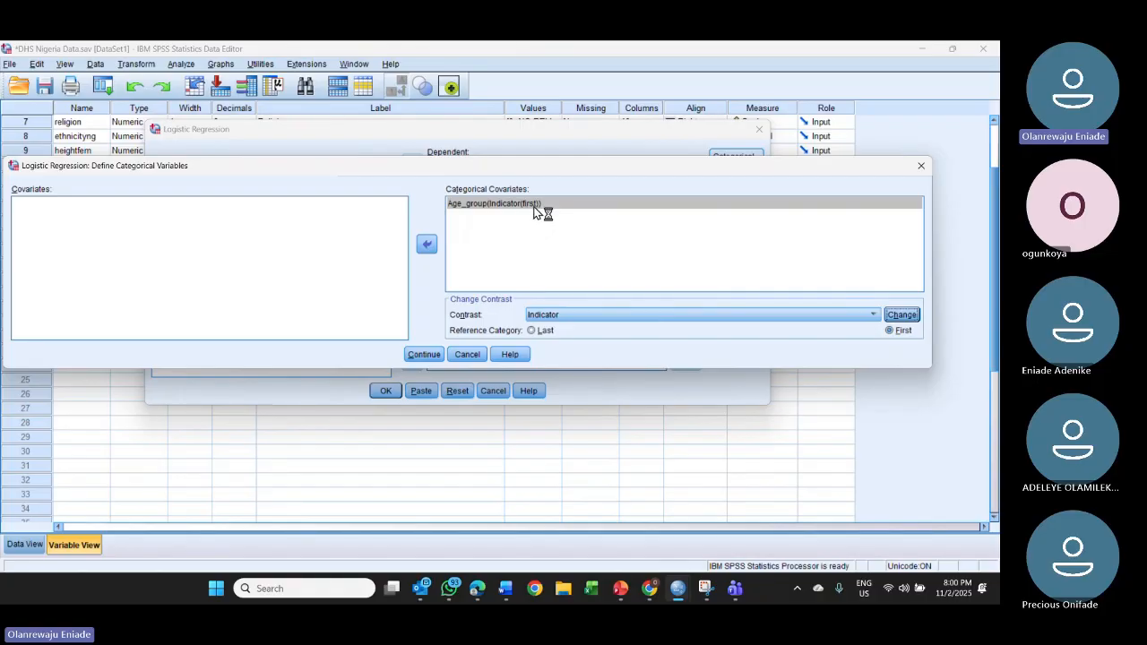
{"action": "left_click", "coordinate": [423, 354]}
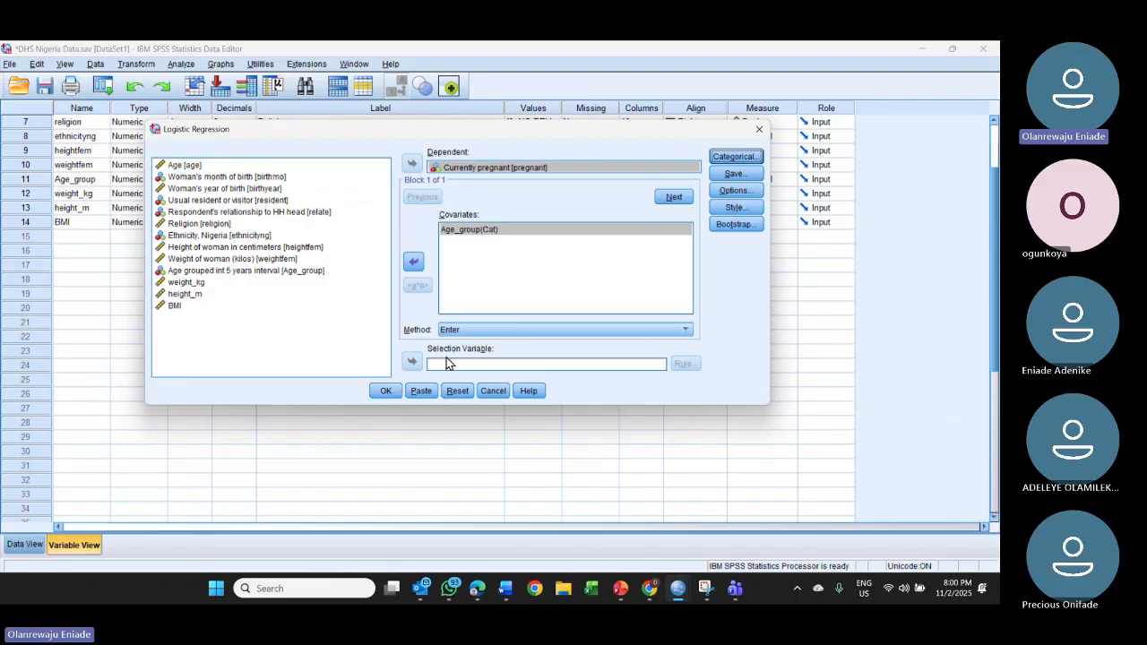
Step: Keep the Enter method and run the logistic regression of current pregnancy on age group
{"action": "left_click", "coordinate": [475, 330]}
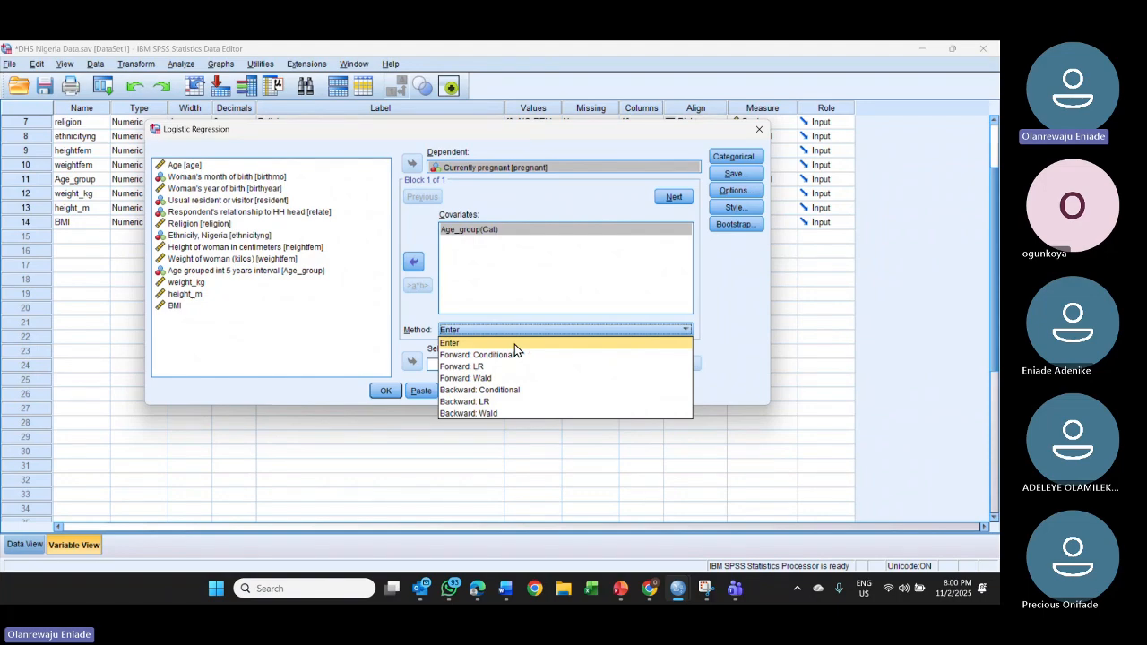
{"action": "left_click", "coordinate": [397, 353]}
{"action": "left_click", "coordinate": [387, 393]}
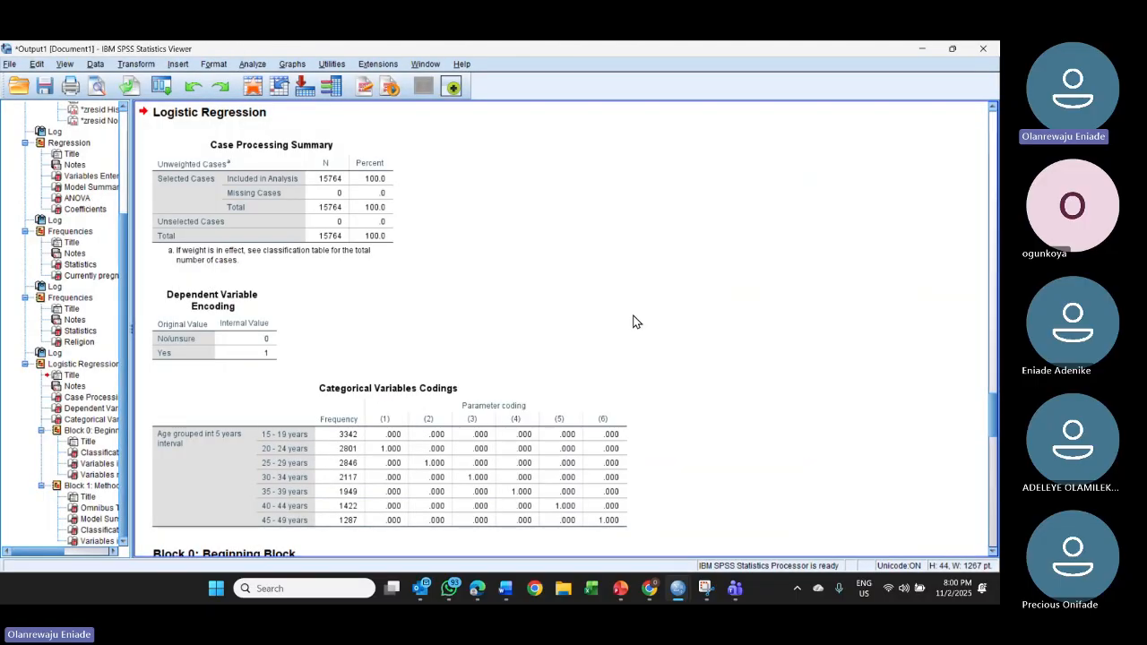
Step: Examine the logistic regression output's Case Processing Summary, Dependent Variable Encoding and Categorical Variables Codings tables
{"action": "scroll", "coordinate": [632, 321], "scroll_direction": "down", "scroll_amount": 3}
{"action": "scroll", "coordinate": [632, 321], "scroll_direction": "down", "scroll_amount": 3}
{"action": "scroll", "coordinate": [633, 321], "scroll_direction": "down", "scroll_amount": 5}
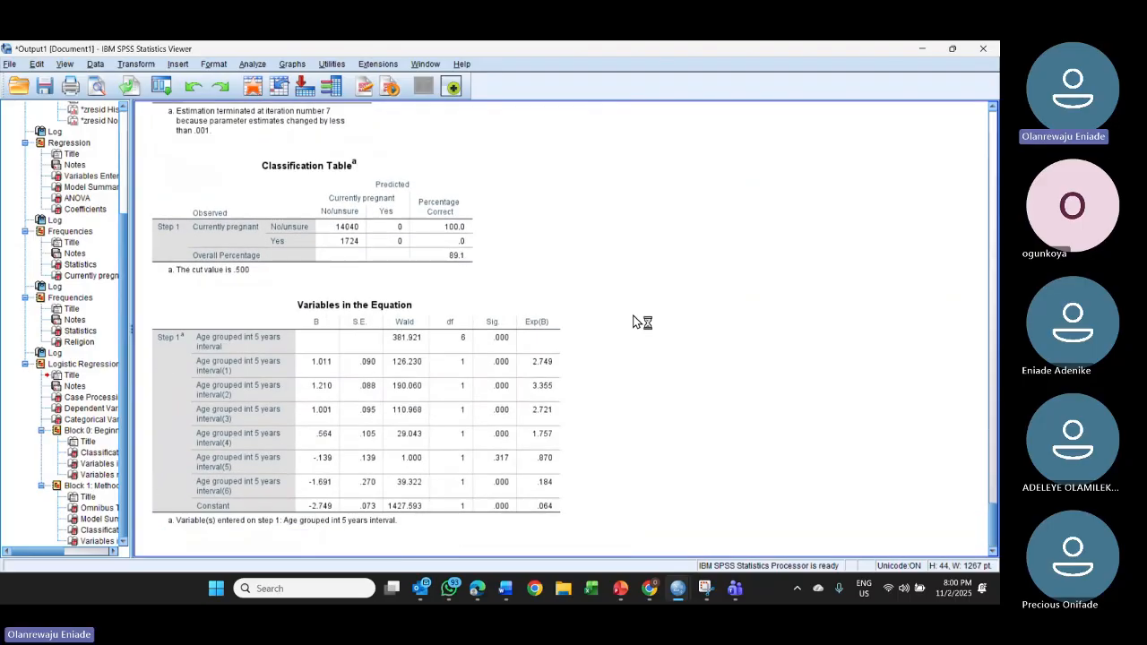
{"action": "scroll", "coordinate": [632, 321], "scroll_direction": "up", "scroll_amount": 8}
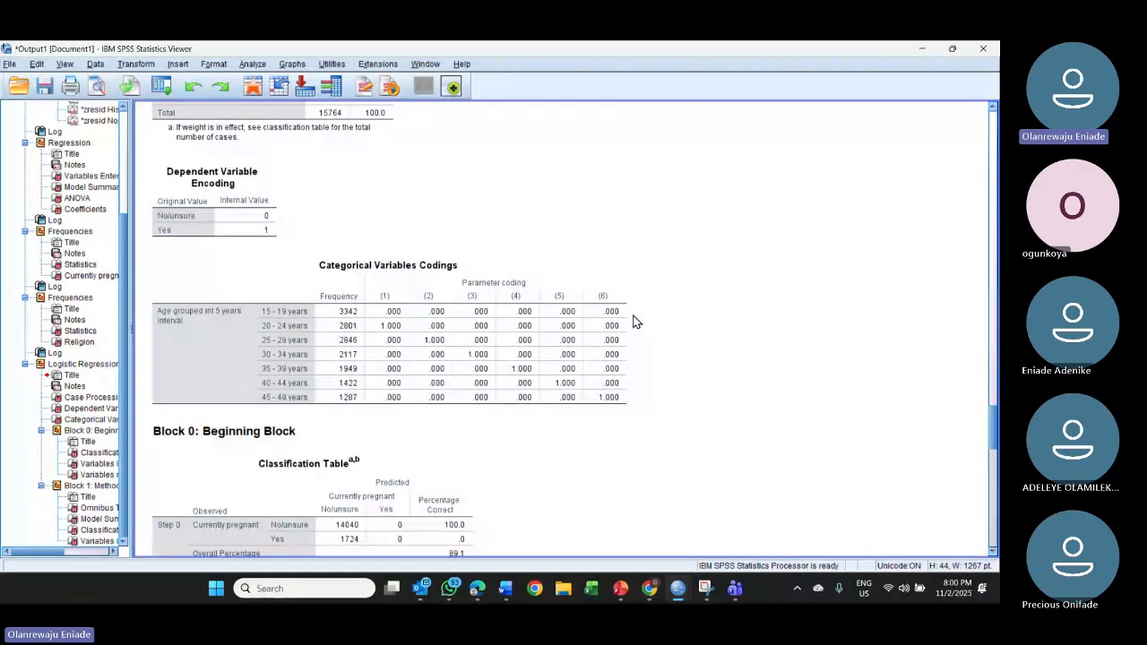
{"action": "scroll", "coordinate": [633, 321], "scroll_direction": "up", "scroll_amount": 3}
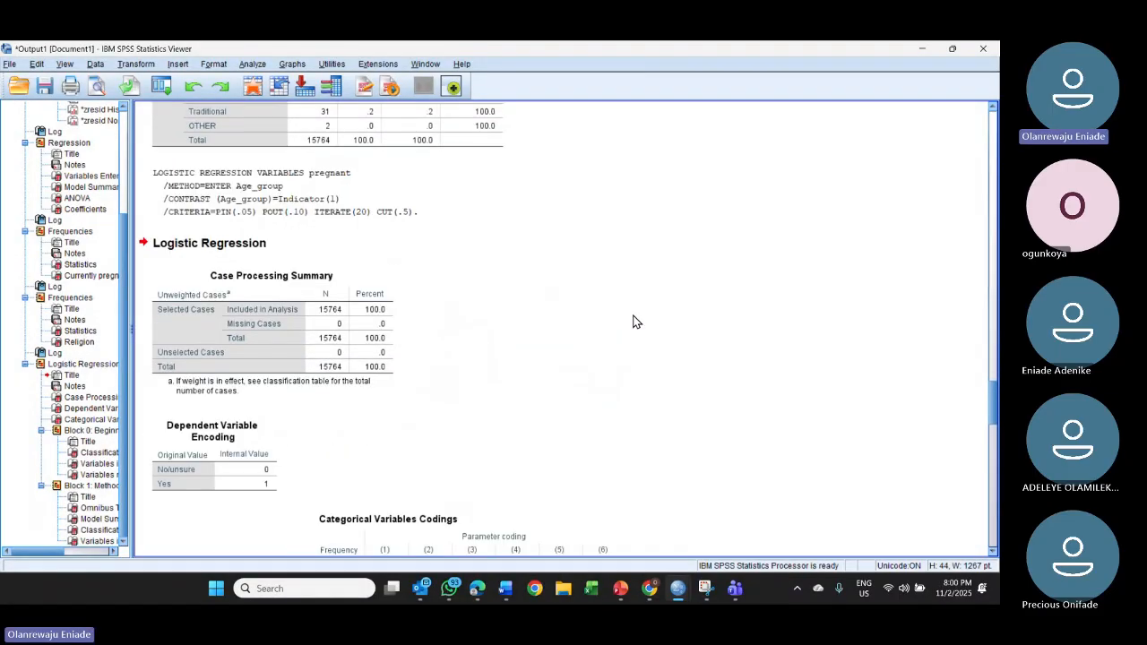
{"action": "scroll", "coordinate": [632, 321], "scroll_direction": "down", "scroll_amount": 1}
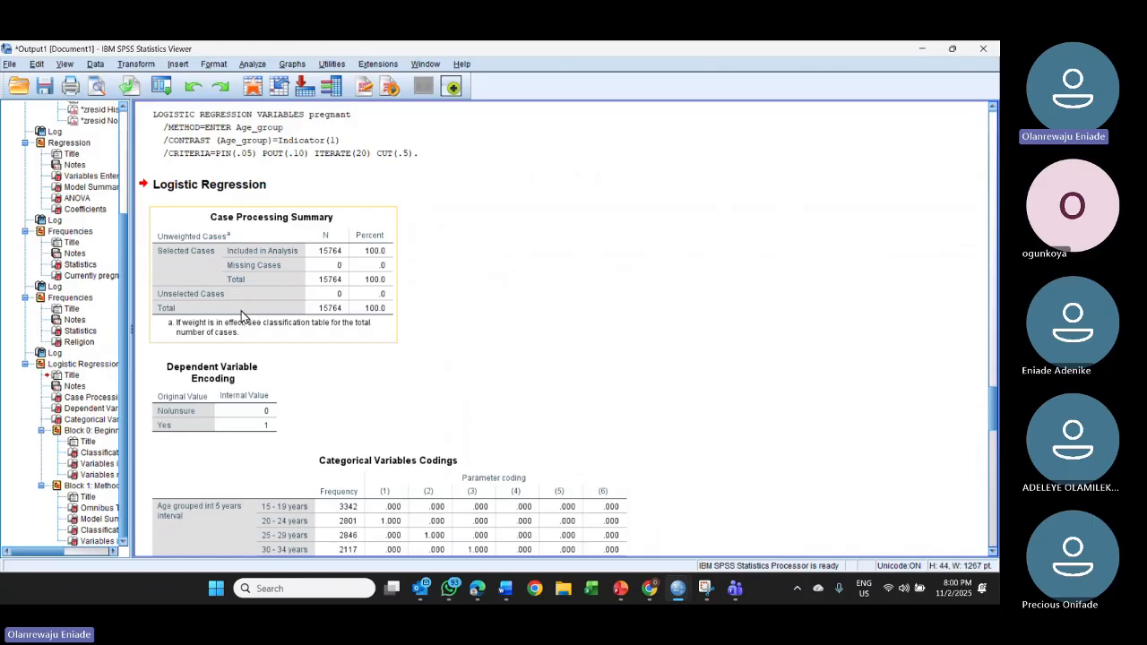
{"action": "scroll", "coordinate": [268, 269], "scroll_direction": "down", "scroll_amount": 3}
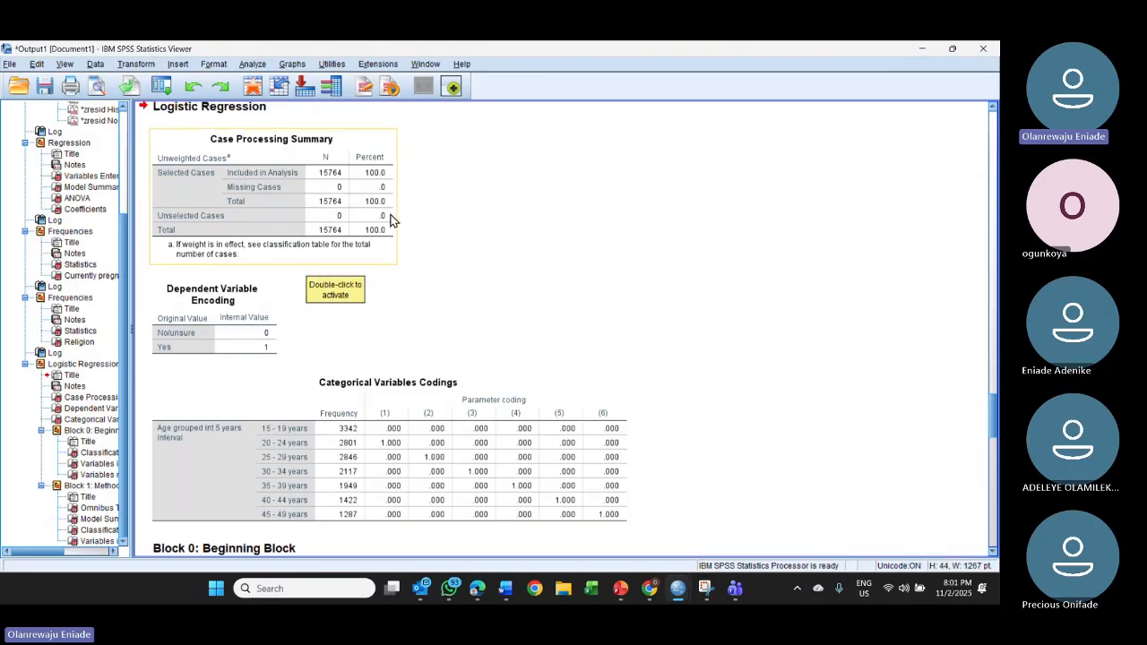
{"action": "scroll", "coordinate": [364, 240], "scroll_direction": "down", "scroll_amount": 3}
{"action": "scroll", "coordinate": [233, 242], "scroll_direction": "down", "scroll_amount": 2}
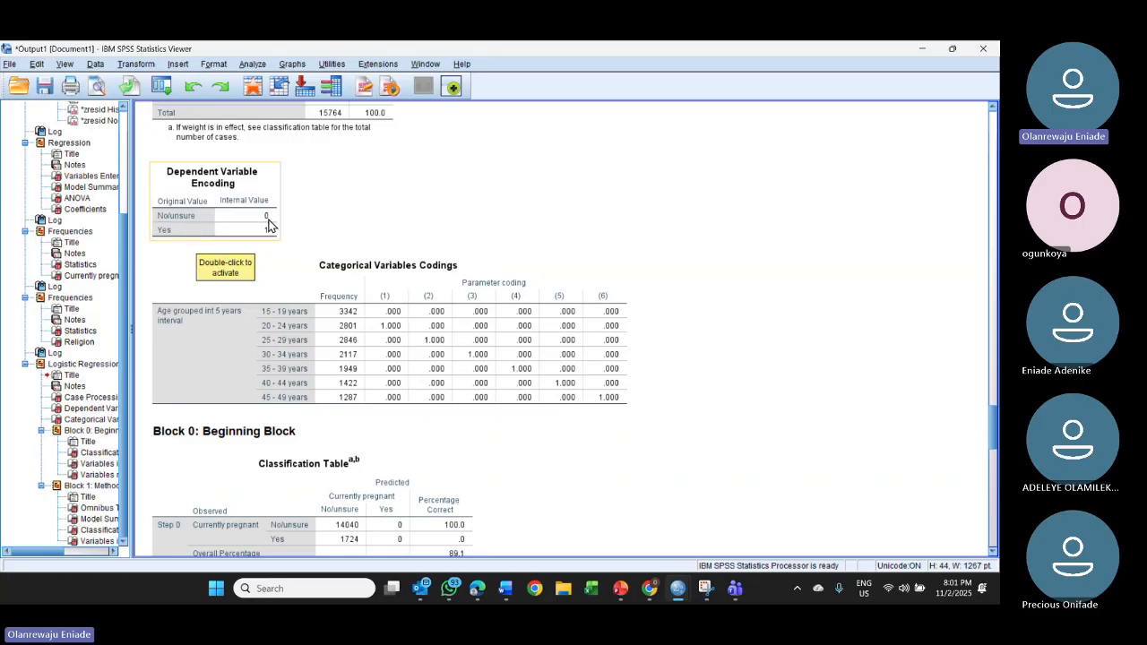
{"action": "scroll", "coordinate": [432, 205], "scroll_direction": "down", "scroll_amount": 3}
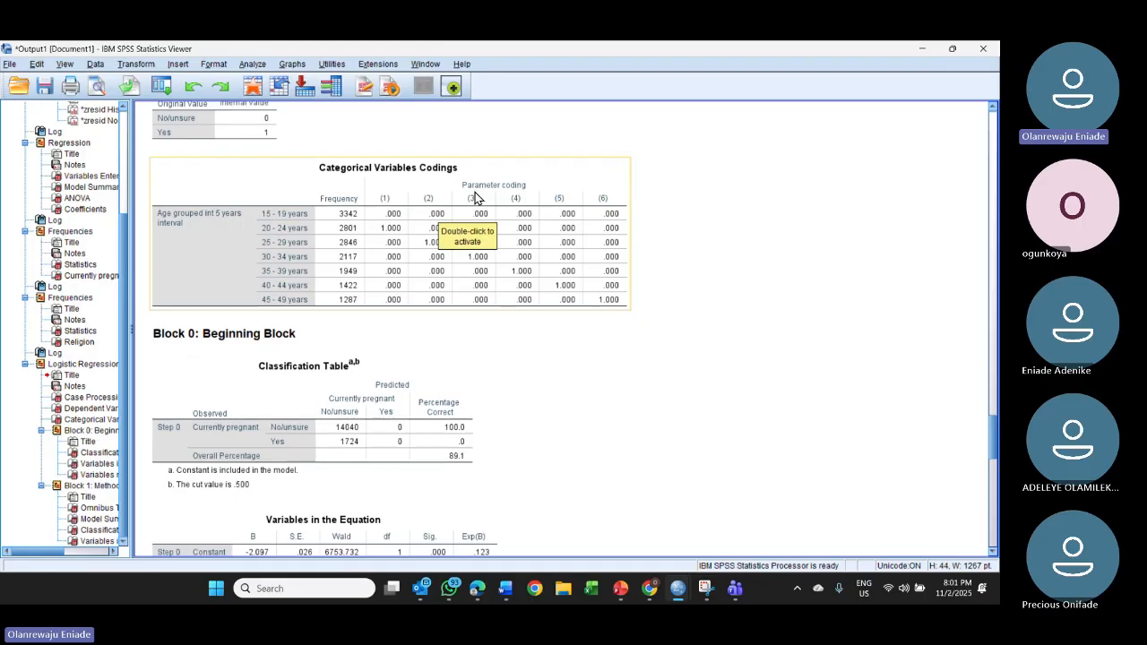
Step: Examine the Block 0 classification and equation tables and the final Variables in the Equation table for the age groups
{"action": "scroll", "coordinate": [476, 197], "scroll_direction": "down", "scroll_amount": 3}
{"action": "scroll", "coordinate": [476, 197], "scroll_direction": "down", "scroll_amount": 2}
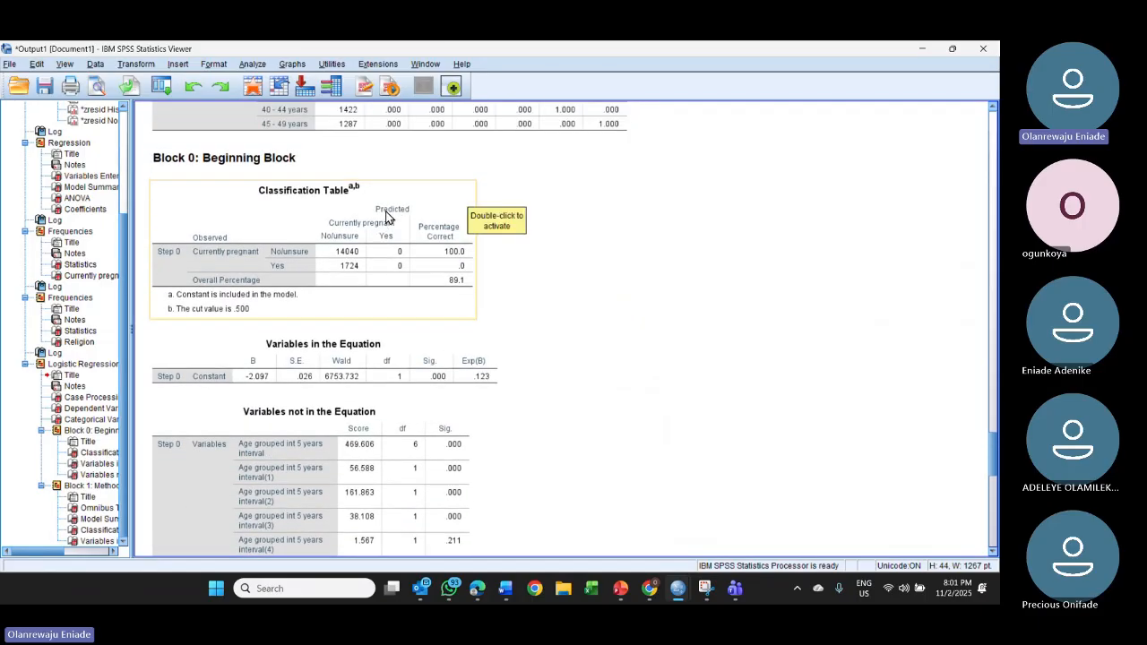
{"action": "scroll", "coordinate": [386, 215], "scroll_direction": "down", "scroll_amount": 1}
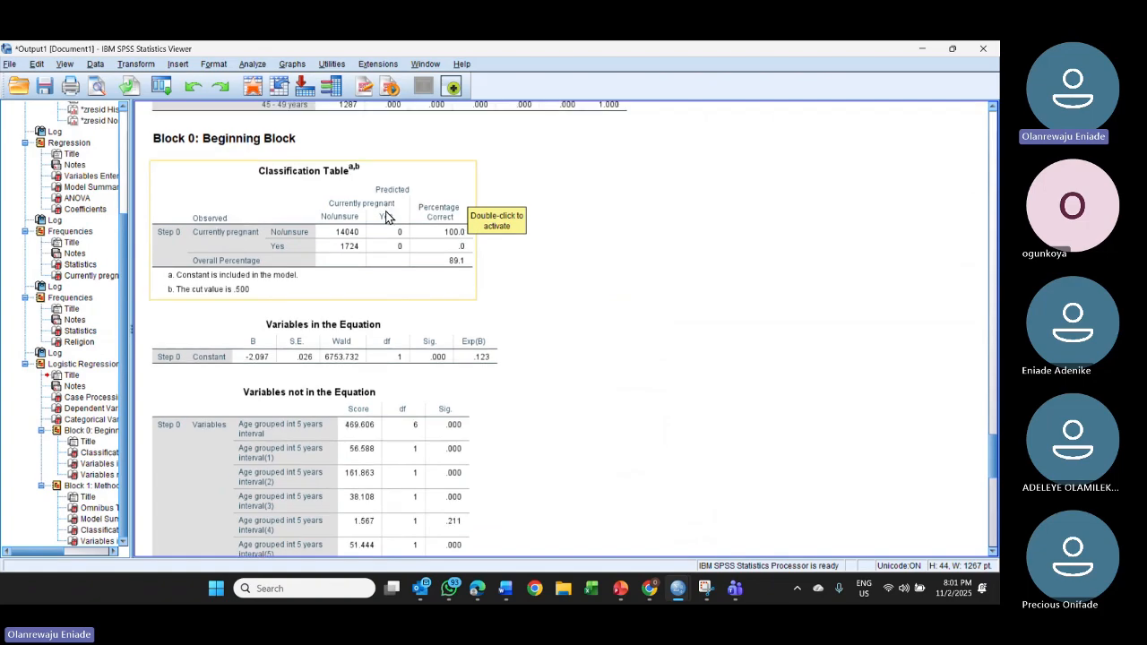
{"action": "left_click", "coordinate": [345, 327]}
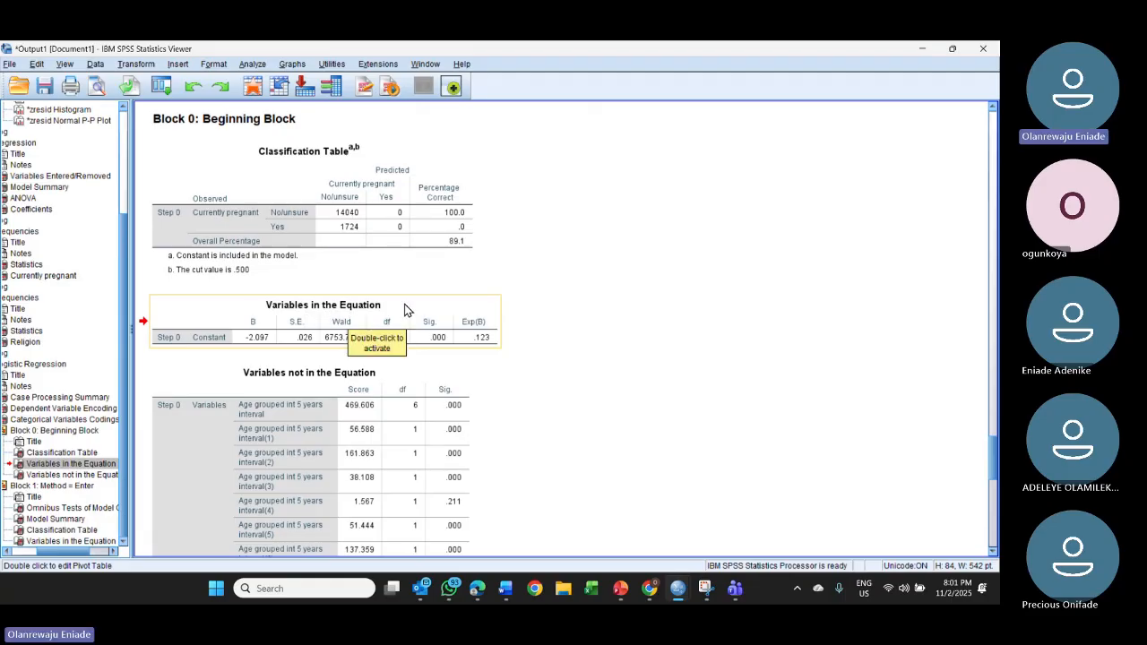
{"action": "left_click", "coordinate": [218, 312]}
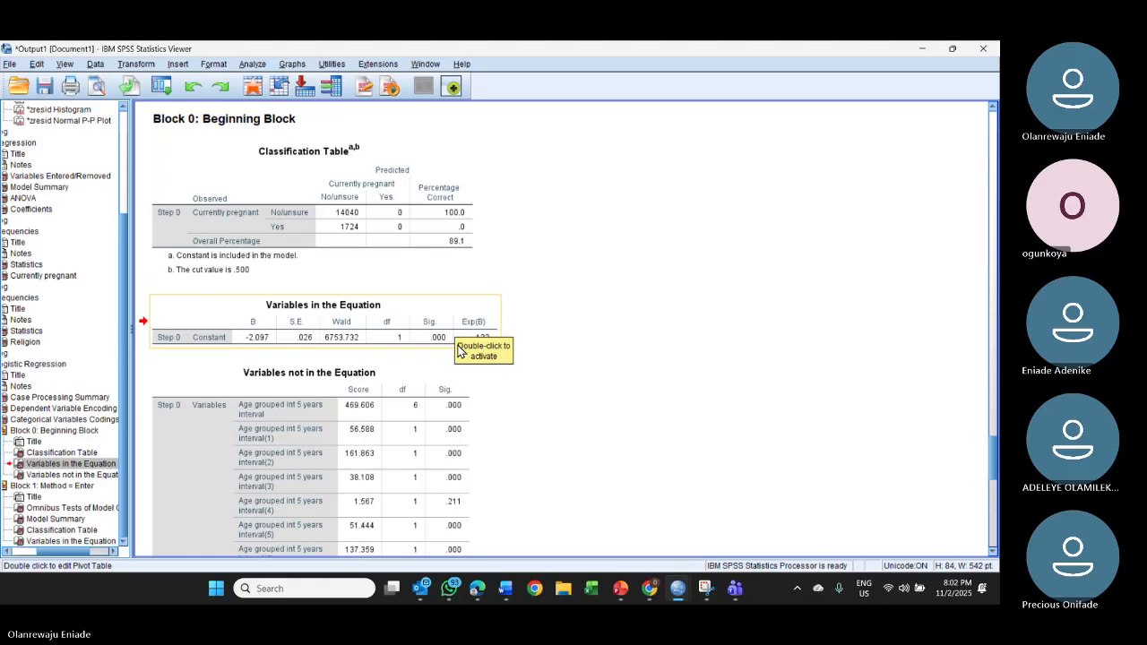
{"action": "scroll", "coordinate": [437, 302], "scroll_direction": "down", "scroll_amount": 1}
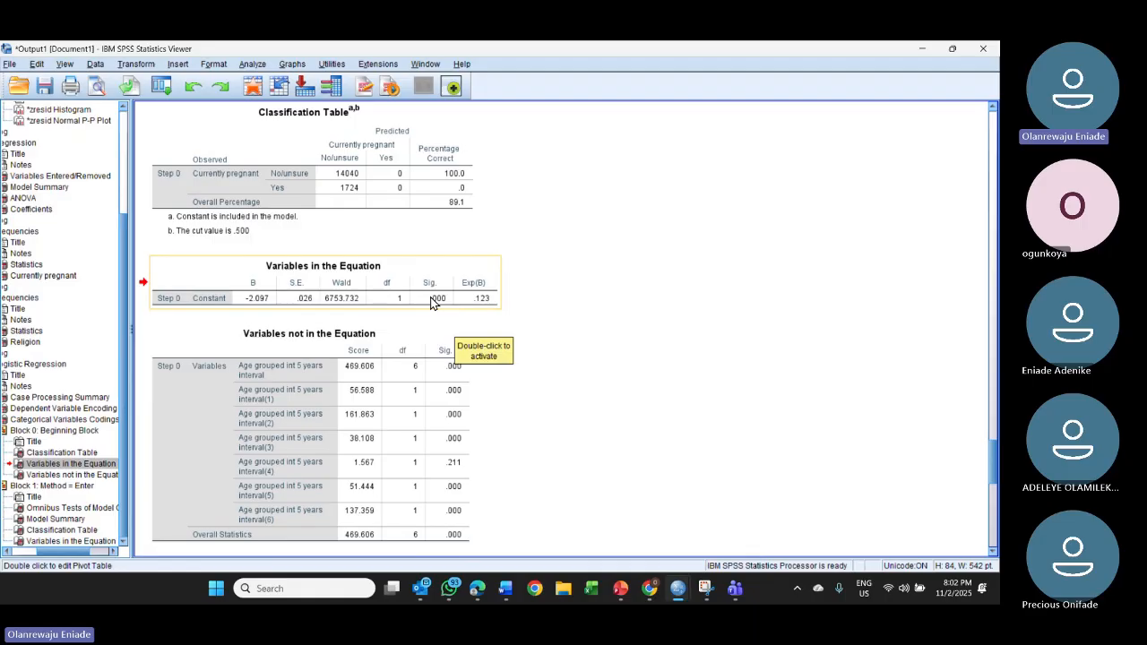
{"action": "scroll", "coordinate": [430, 302], "scroll_direction": "down", "scroll_amount": 10}
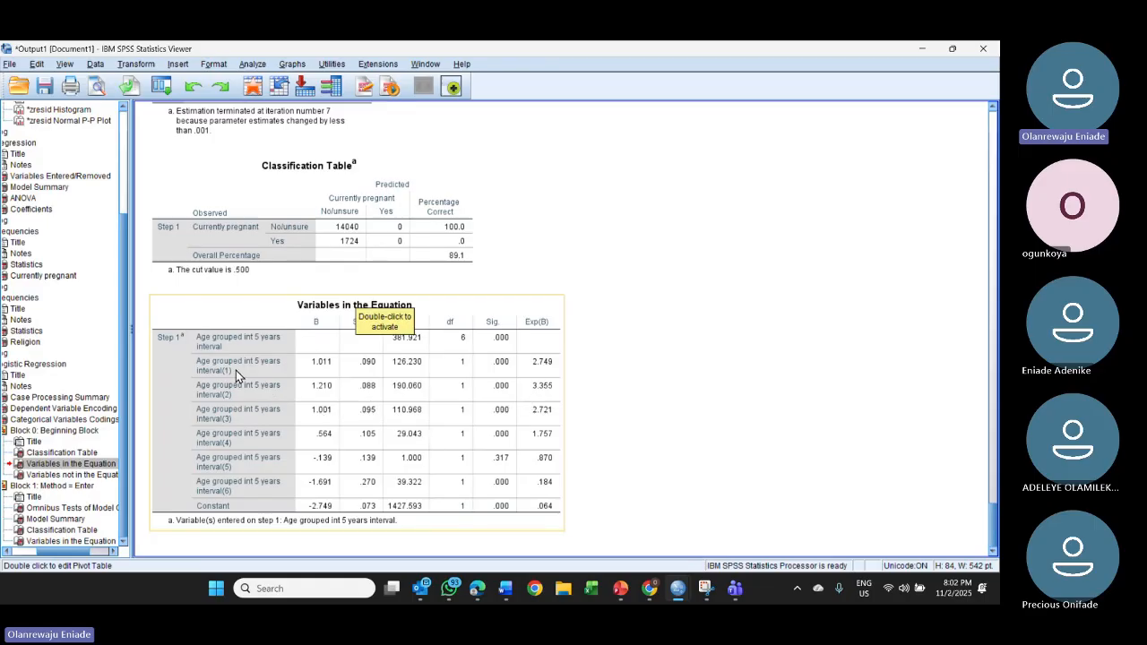
{"action": "left_click", "coordinate": [653, 367]}
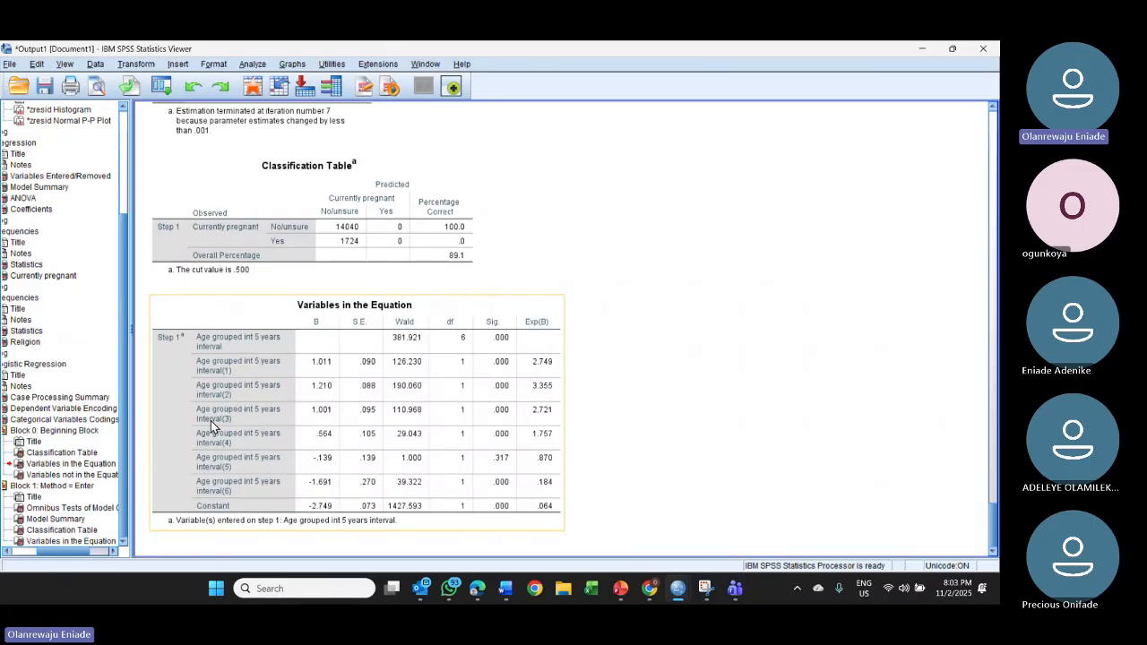
Step: Compare the Categorical Variables Codings with the final Variables in the Equation table to match each numbered age interval to its age group
{"action": "left_click", "coordinate": [577, 452]}
{"action": "scroll", "coordinate": [517, 414], "scroll_direction": "up", "scroll_amount": 15}
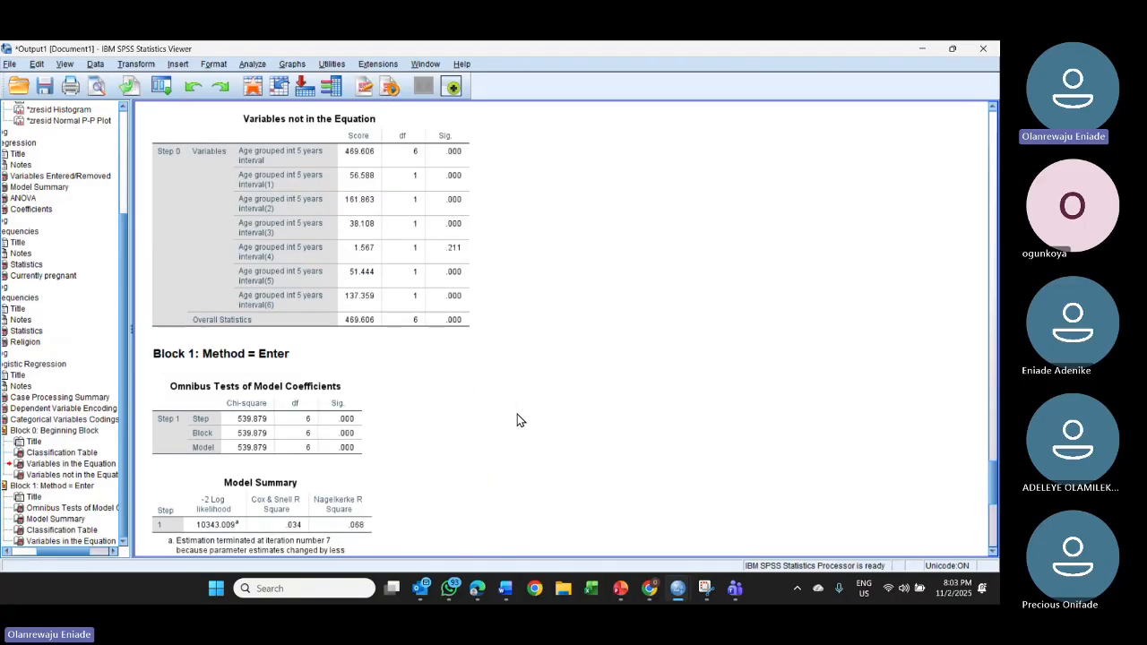
{"action": "scroll", "coordinate": [517, 414], "scroll_direction": "up", "scroll_amount": 5}
{"action": "scroll", "coordinate": [517, 414], "scroll_direction": "down", "scroll_amount": 4}
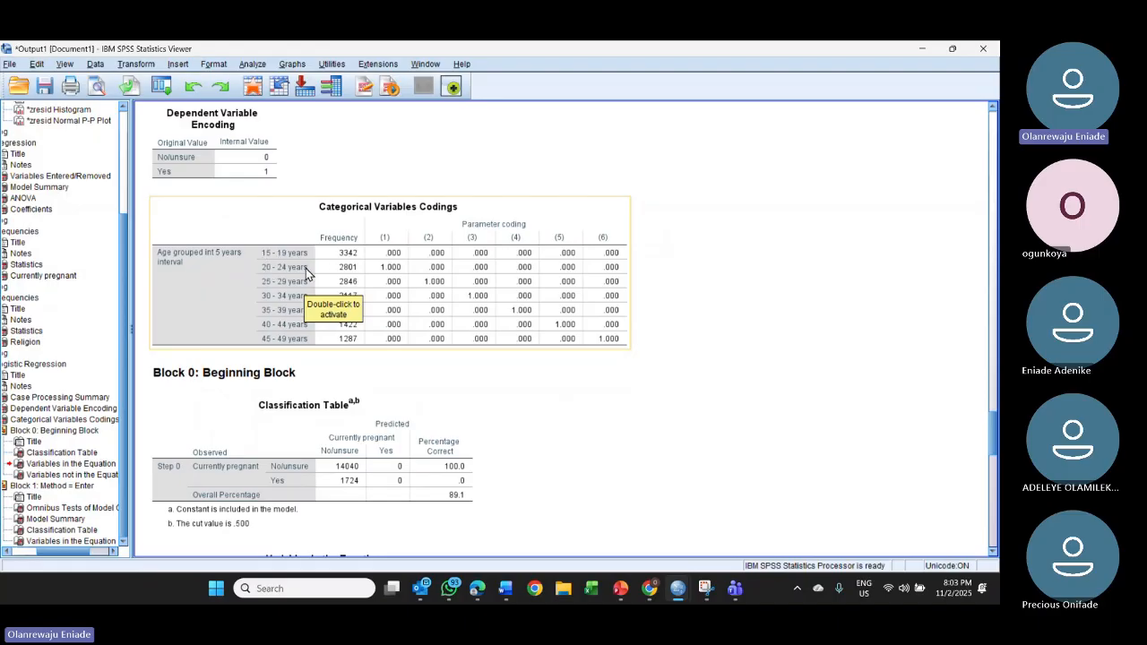
{"action": "scroll", "coordinate": [327, 332], "scroll_direction": "down", "scroll_amount": 5}
{"action": "scroll", "coordinate": [332, 337], "scroll_direction": "down", "scroll_amount": 12}
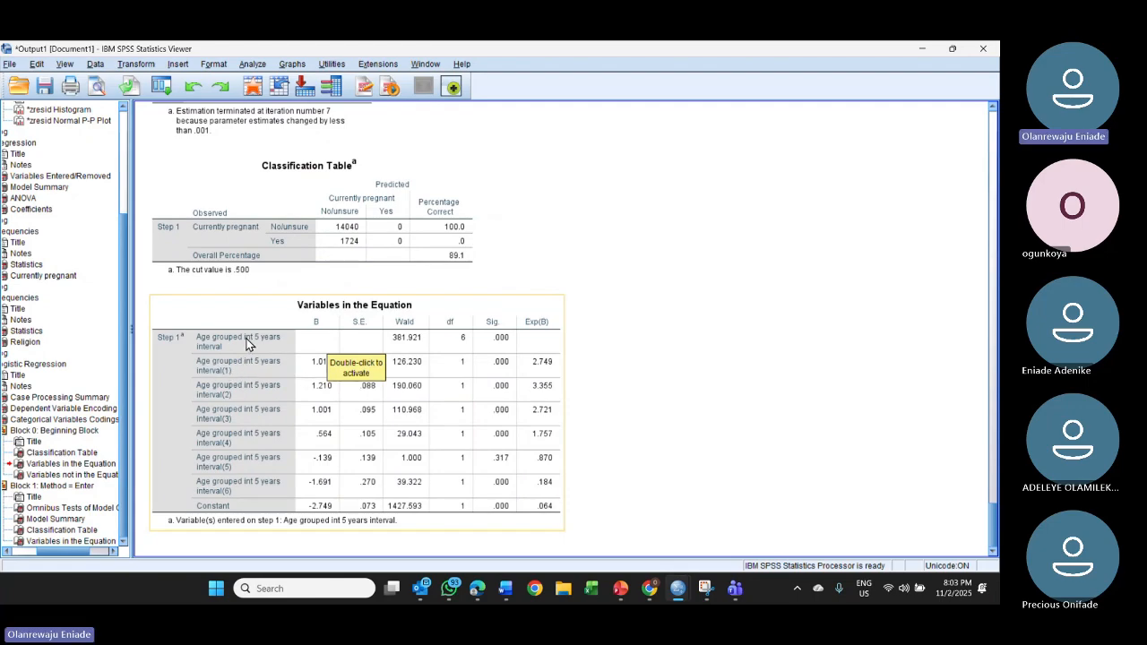
{"action": "scroll", "coordinate": [249, 343], "scroll_direction": "up", "scroll_amount": 15}
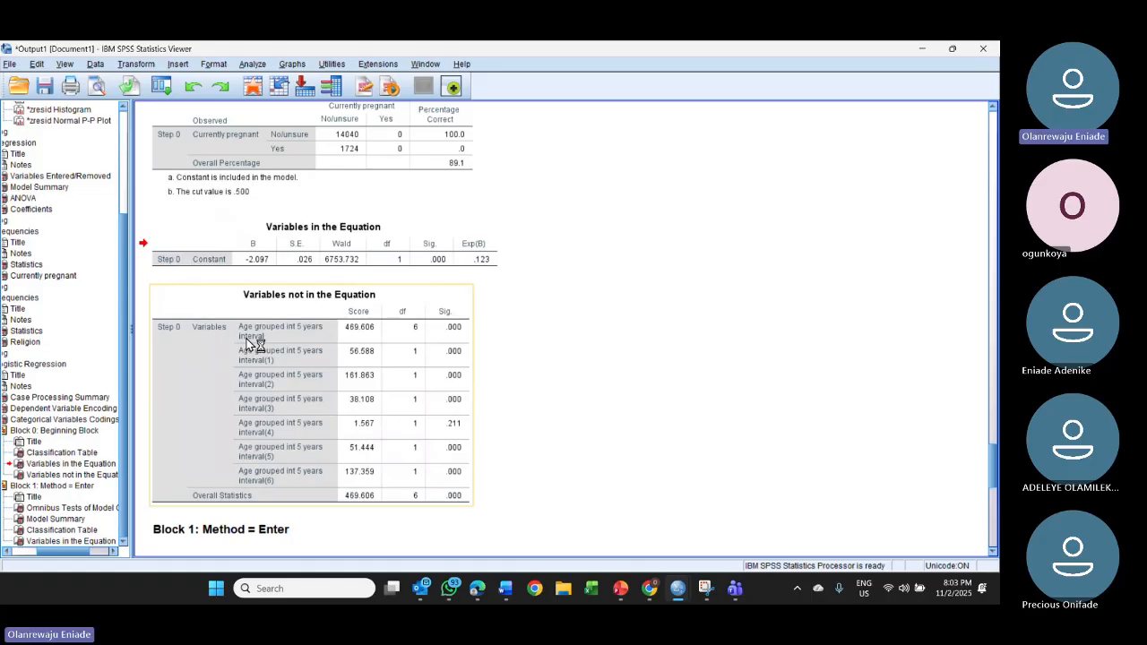
{"action": "scroll", "coordinate": [251, 344], "scroll_direction": "up", "scroll_amount": 3}
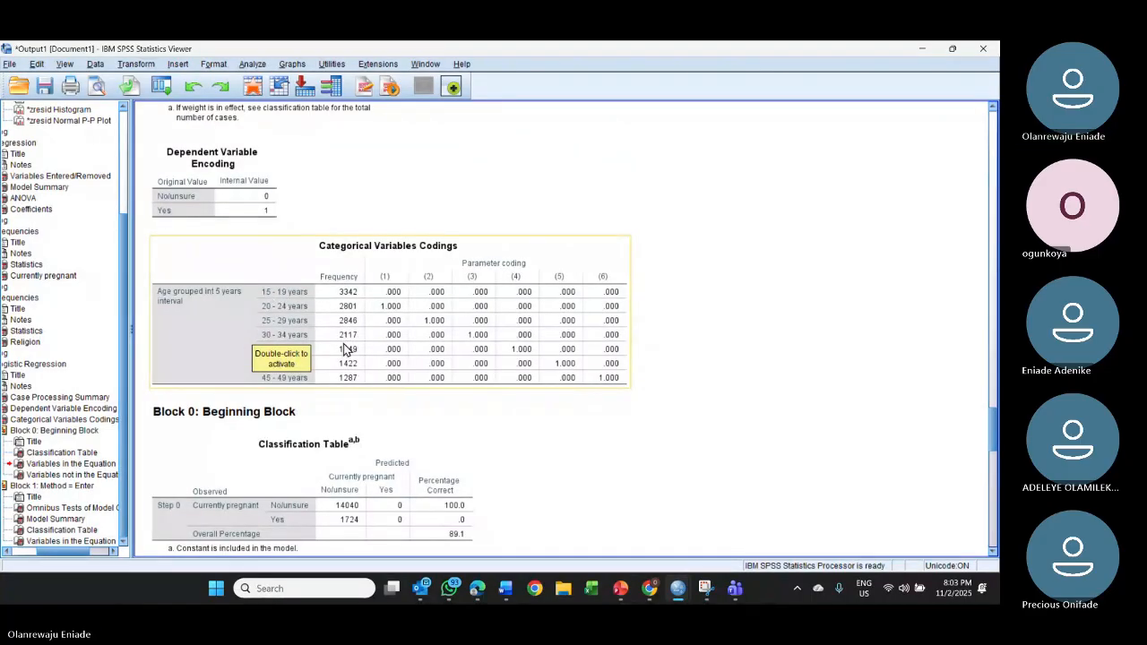
{"action": "scroll", "coordinate": [346, 349], "scroll_direction": "down", "scroll_amount": 15}
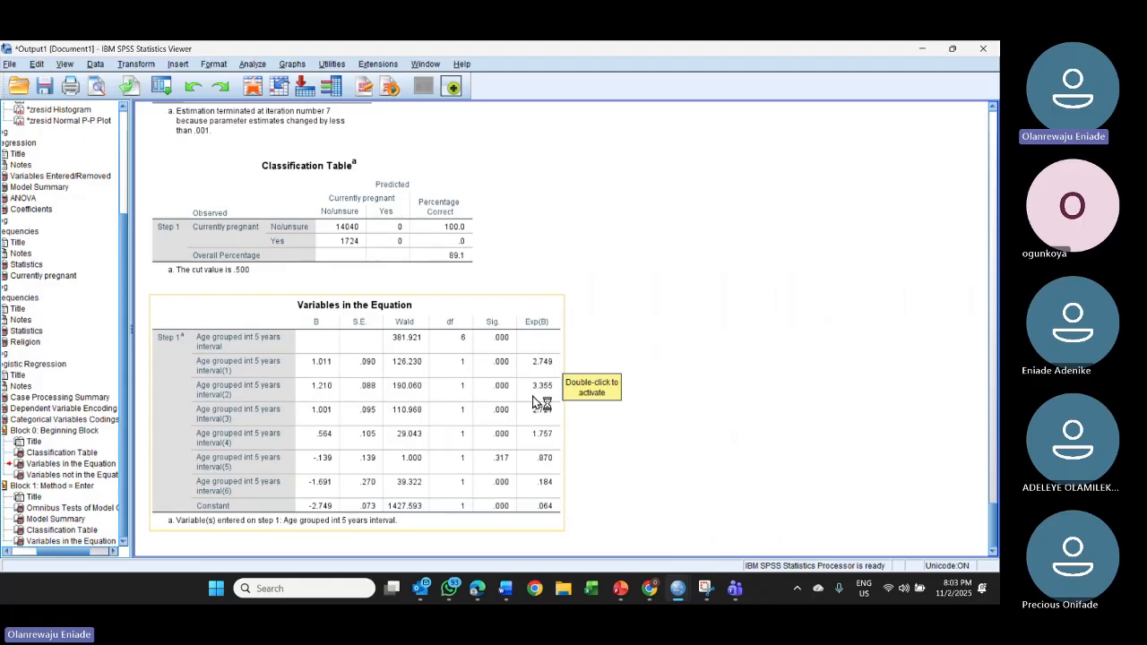
{"action": "scroll", "coordinate": [533, 403], "scroll_direction": "up", "scroll_amount": 10}
{"action": "scroll", "coordinate": [532, 402], "scroll_direction": "up", "scroll_amount": 3}
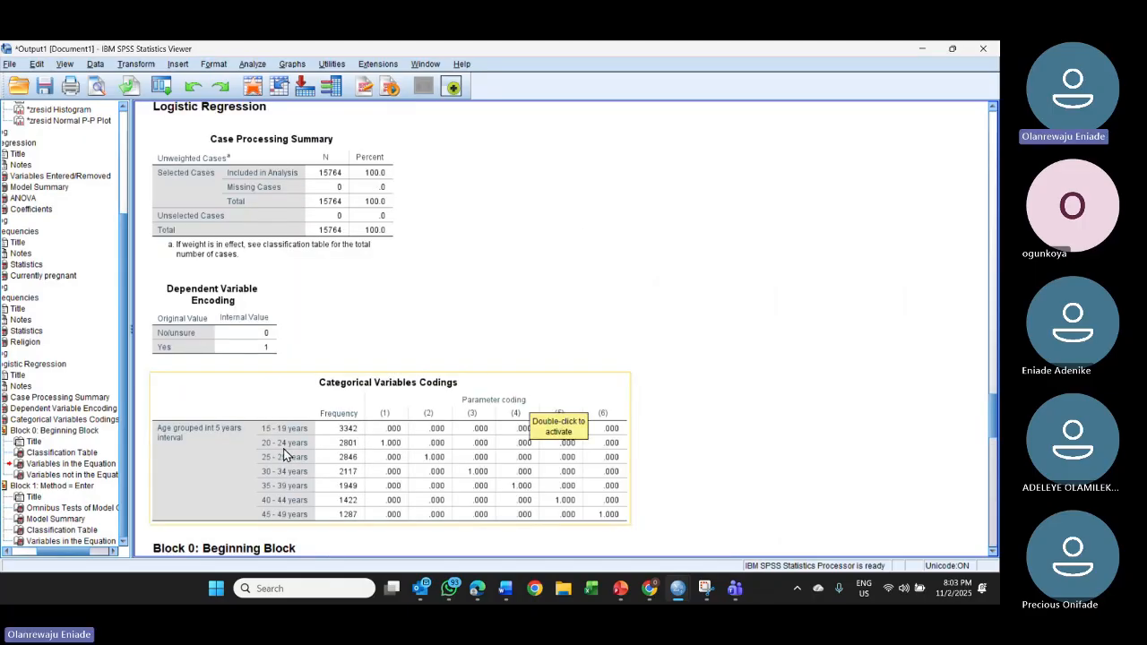
{"action": "scroll", "coordinate": [610, 415], "scroll_direction": "down", "scroll_amount": 15}
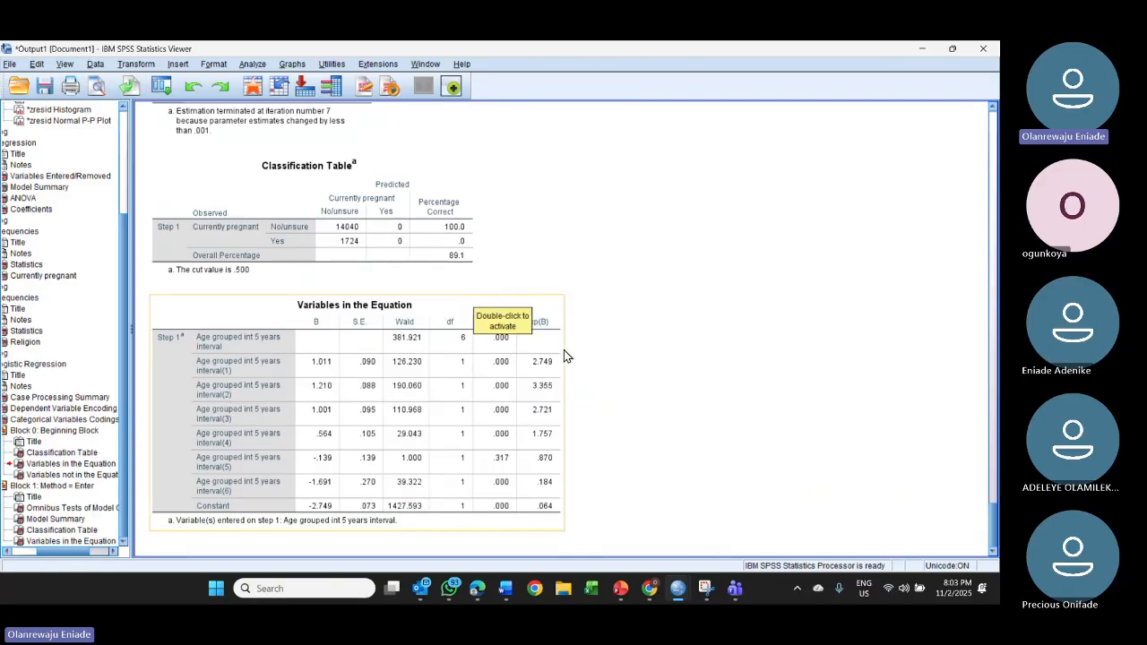
{"action": "scroll", "coordinate": [548, 401], "scroll_direction": "up", "scroll_amount": 10}
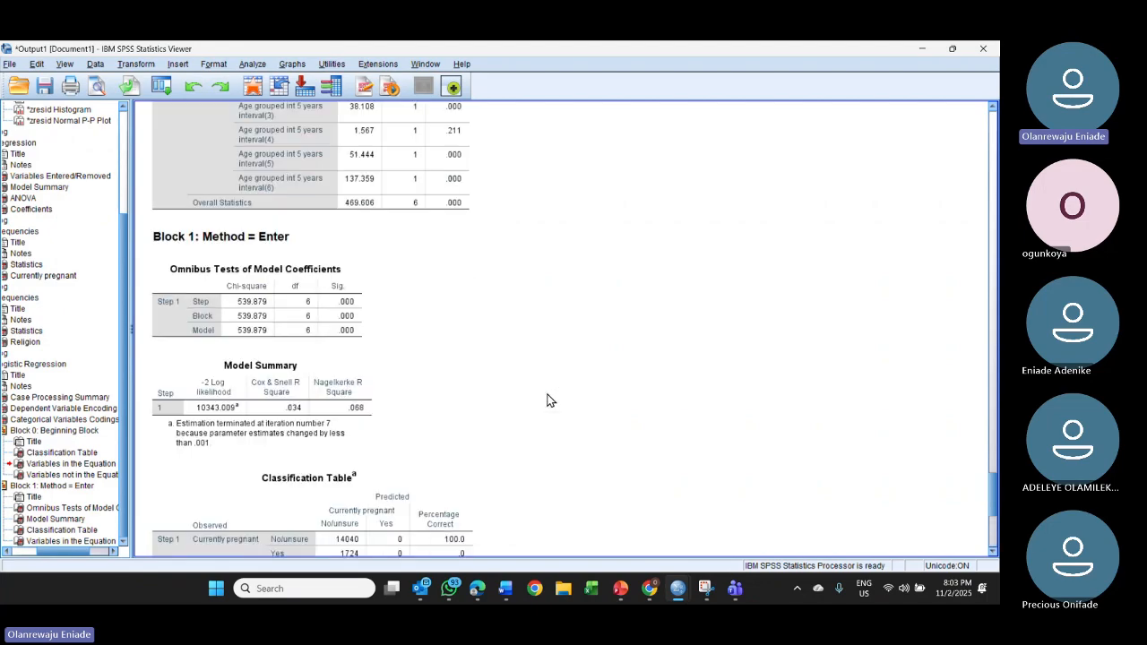
{"action": "scroll", "coordinate": [548, 401], "scroll_direction": "up", "scroll_amount": 8}
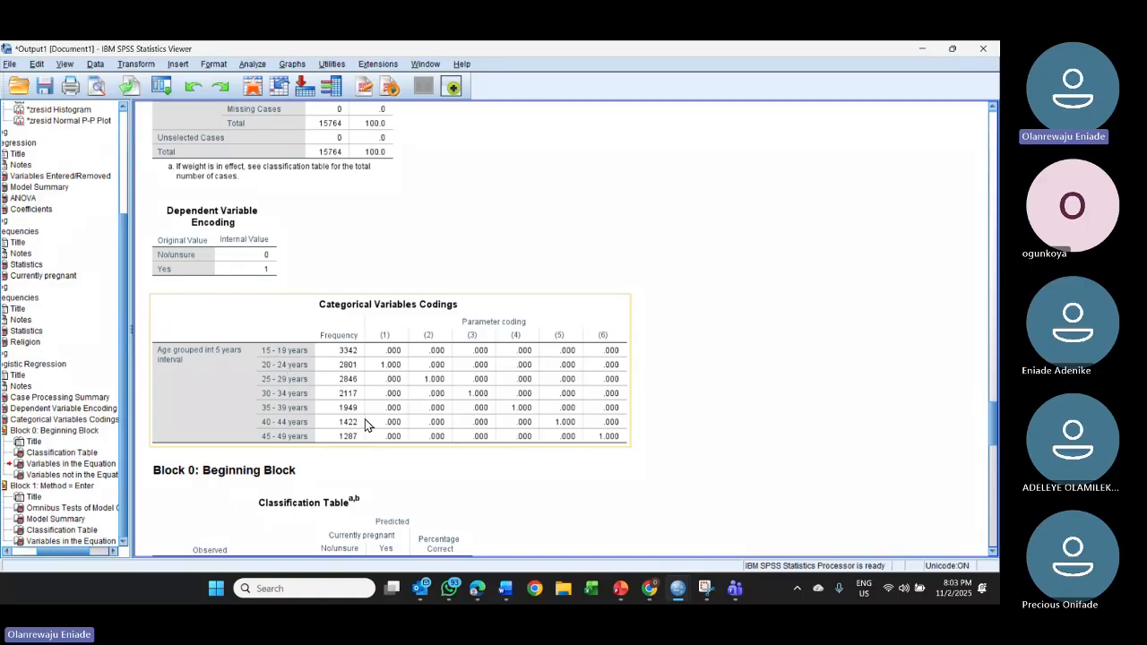
Step: Examine the significance and Exp(B) of the age intervals, checking the older groups' codings against the 15 - 19 years reference category
{"action": "scroll", "coordinate": [364, 424], "scroll_direction": "down", "scroll_amount": 15}
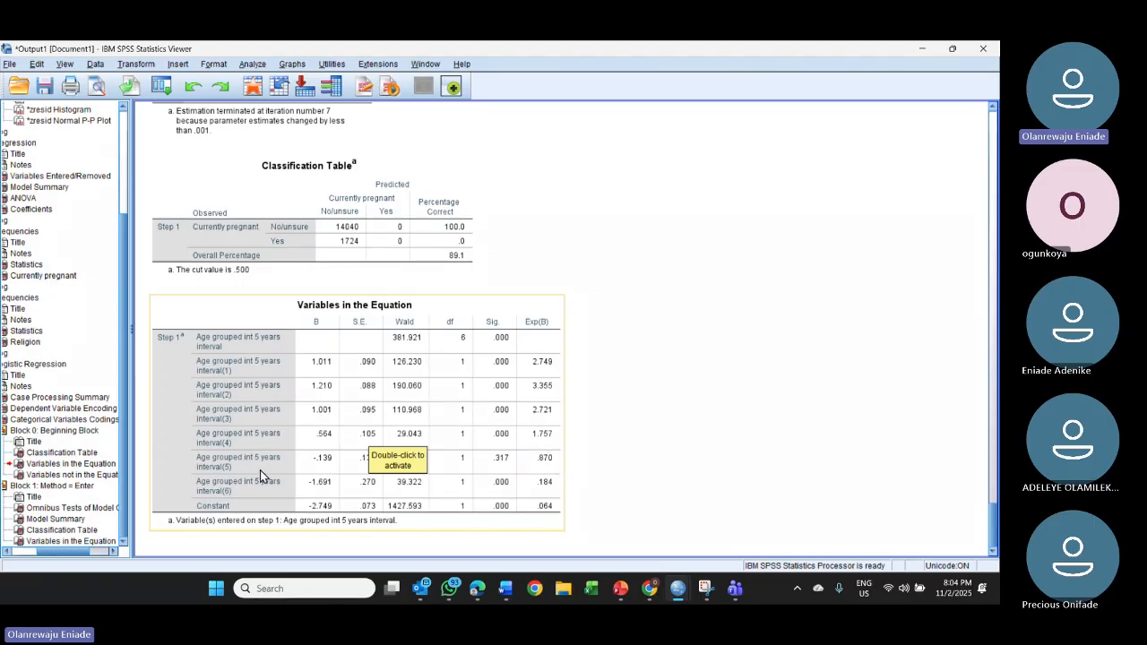
{"action": "scroll", "coordinate": [259, 470], "scroll_direction": "up", "scroll_amount": 10}
{"action": "scroll", "coordinate": [361, 461], "scroll_direction": "up", "scroll_amount": 5}
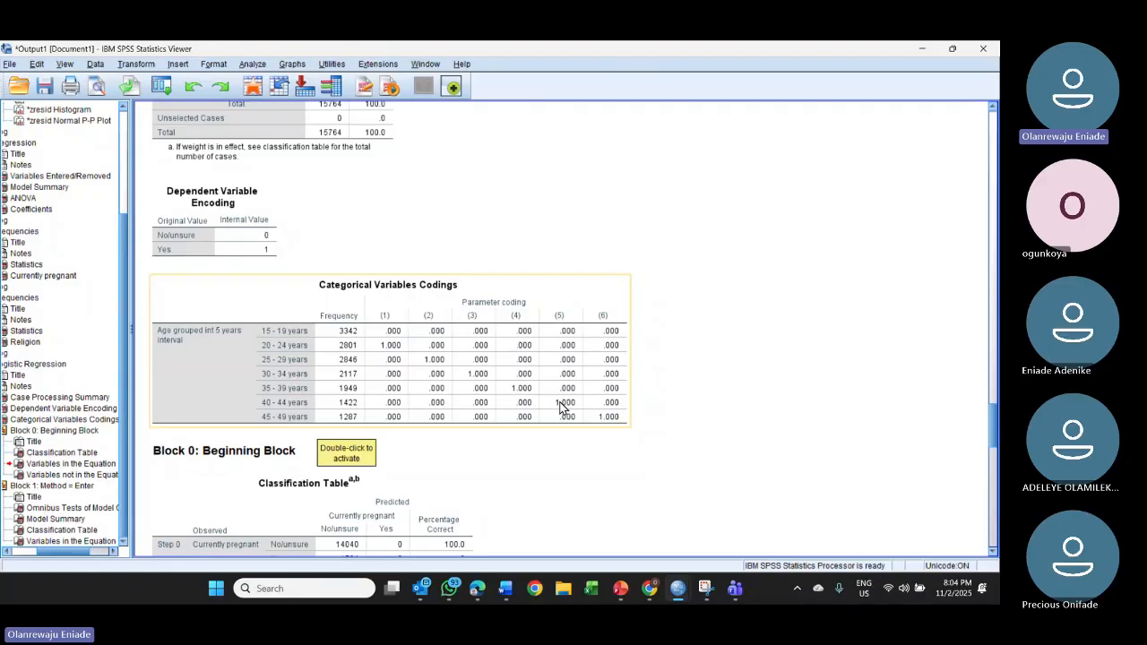
{"action": "scroll", "coordinate": [428, 403], "scroll_direction": "down", "scroll_amount": 15}
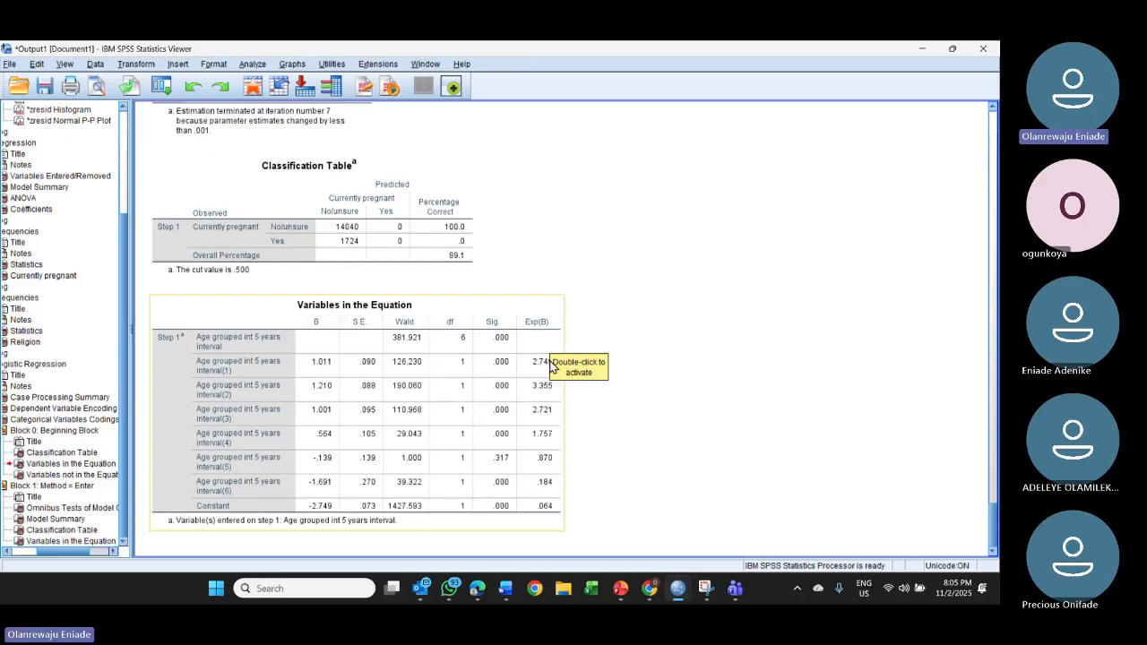
{"action": "left_click", "coordinate": [624, 310]}
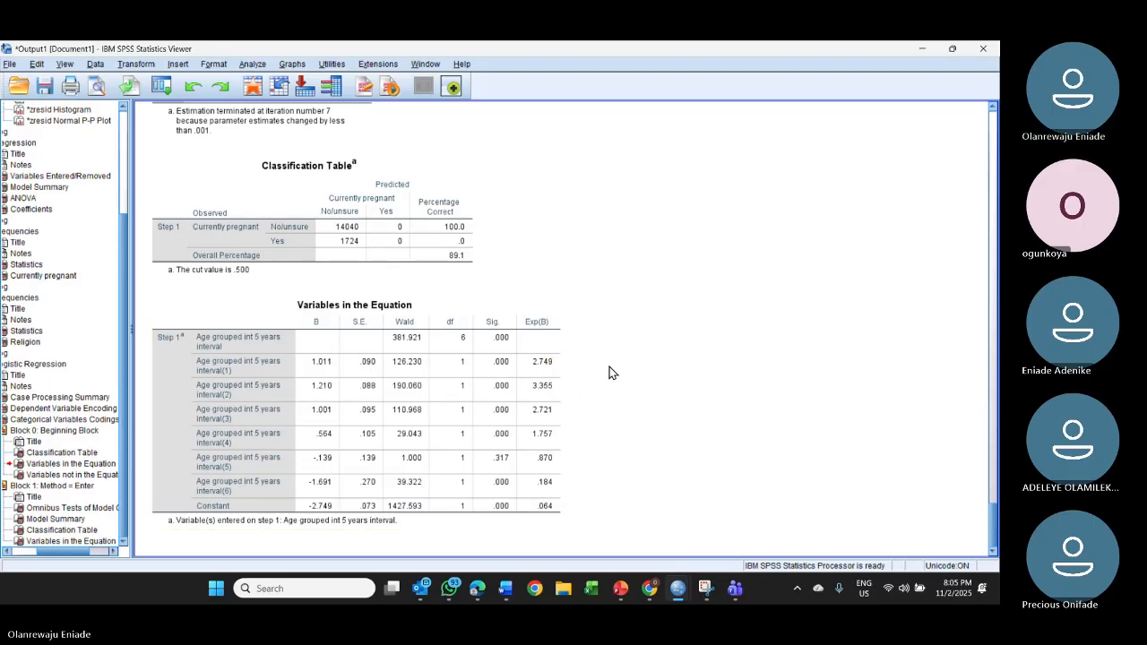
{"action": "left_click", "coordinate": [557, 368]}
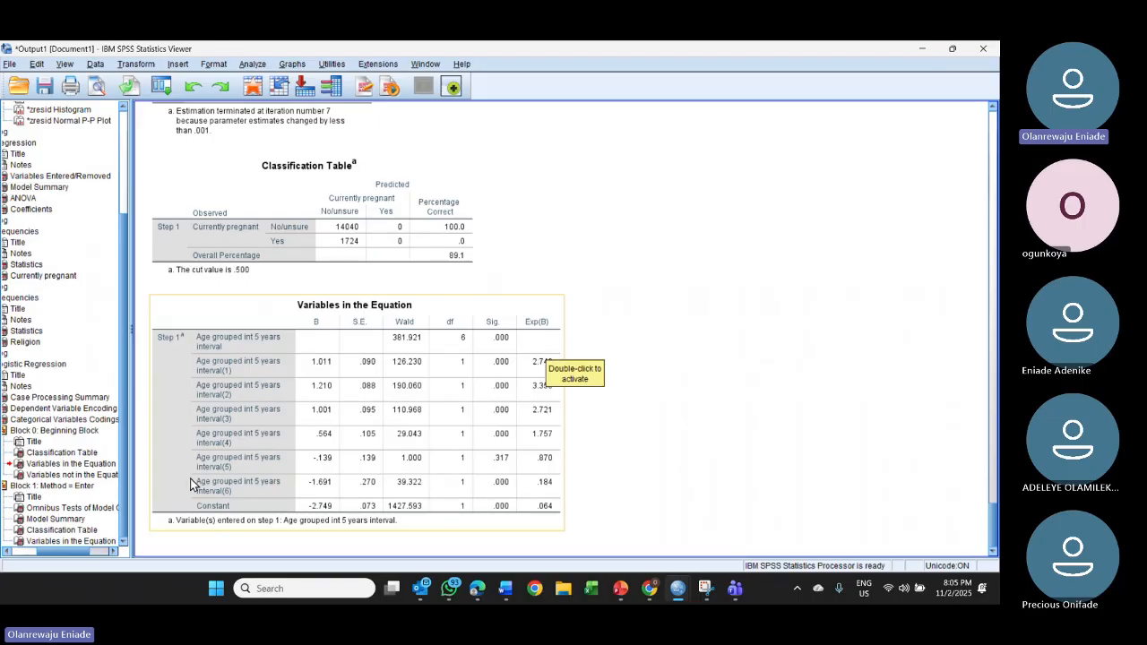
{"action": "scroll", "coordinate": [361, 473], "scroll_direction": "up", "scroll_amount": 6}
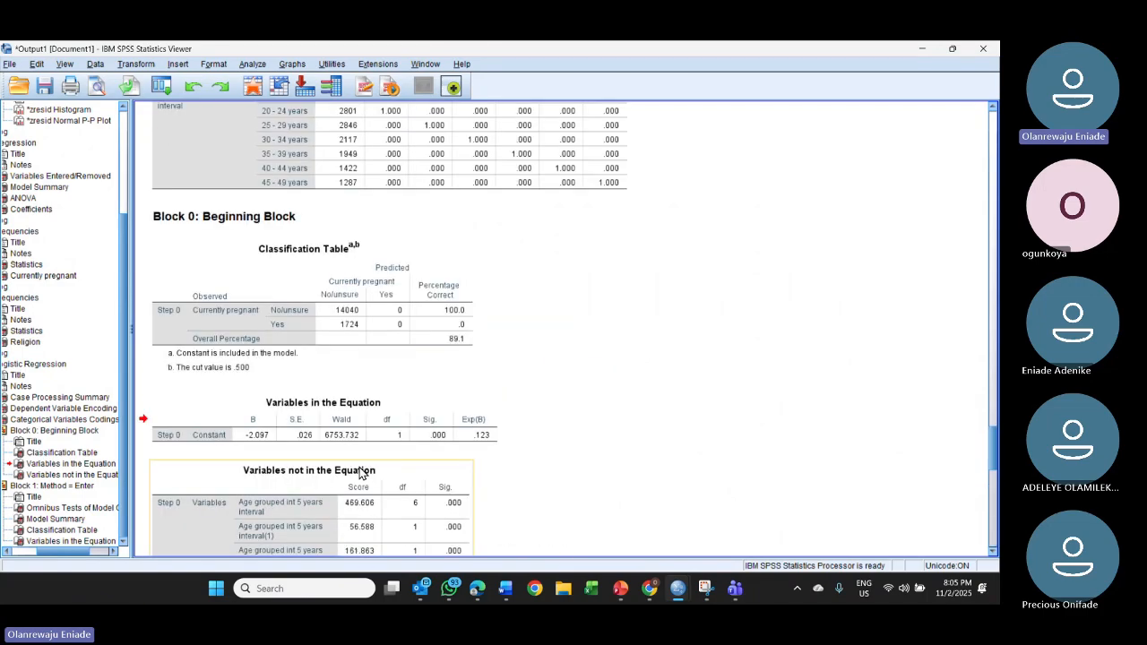
{"action": "scroll", "coordinate": [362, 472], "scroll_direction": "down", "scroll_amount": 10}
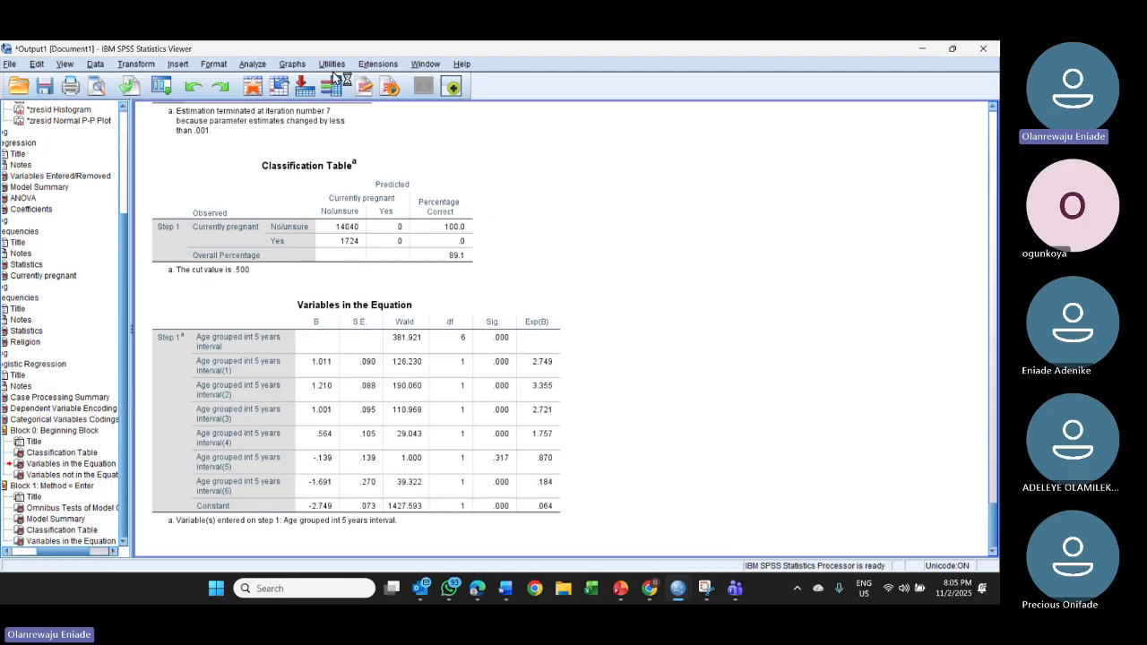
Step: Reopen the binary logistic regression setup and add Religion as a covariate alongside Age_group, with current pregnancy as the dependent variable
{"action": "left_click", "coordinate": [250, 64]}
{"action": "mouse_move", "coordinate": [357, 223]}
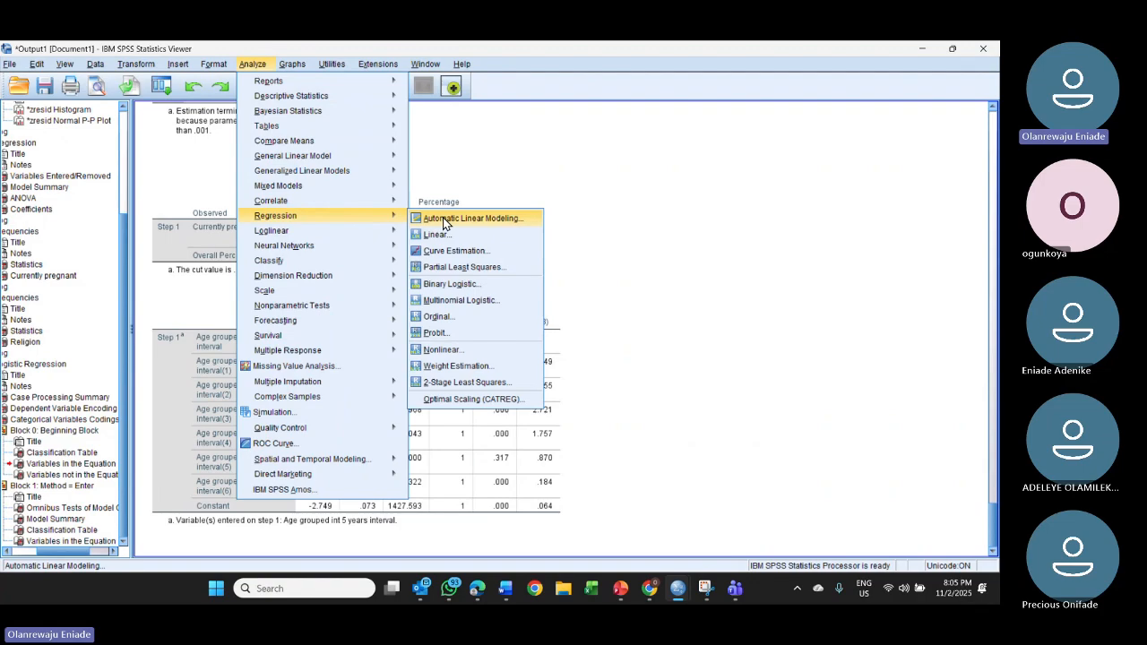
{"action": "left_click", "coordinate": [450, 284]}
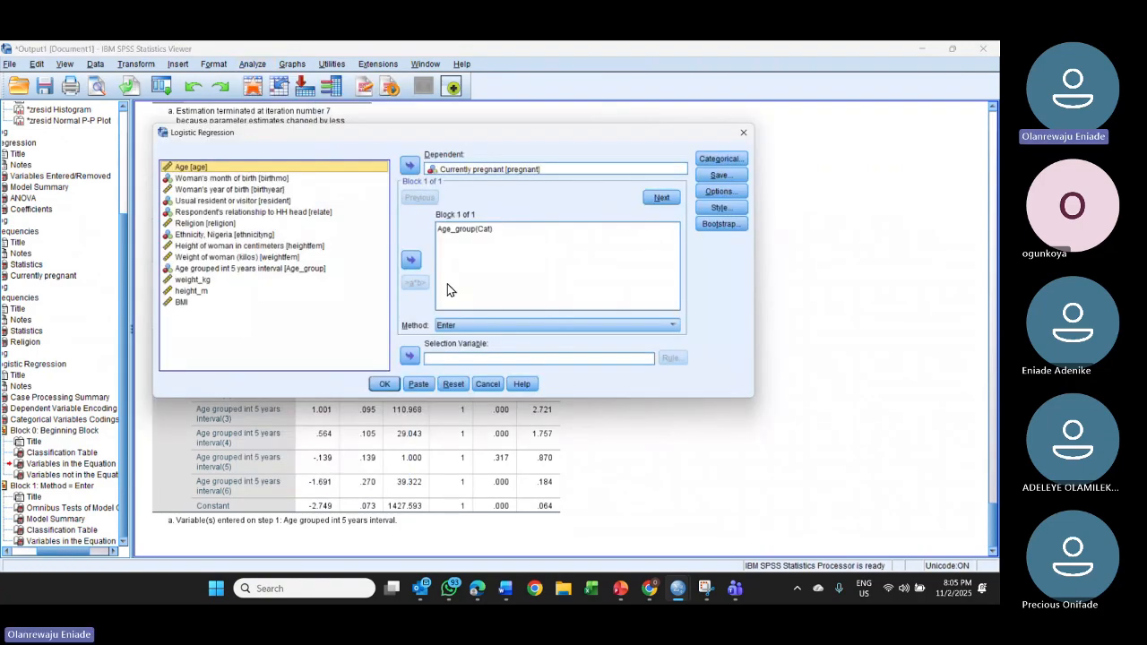
{"action": "left_click", "coordinate": [502, 231]}
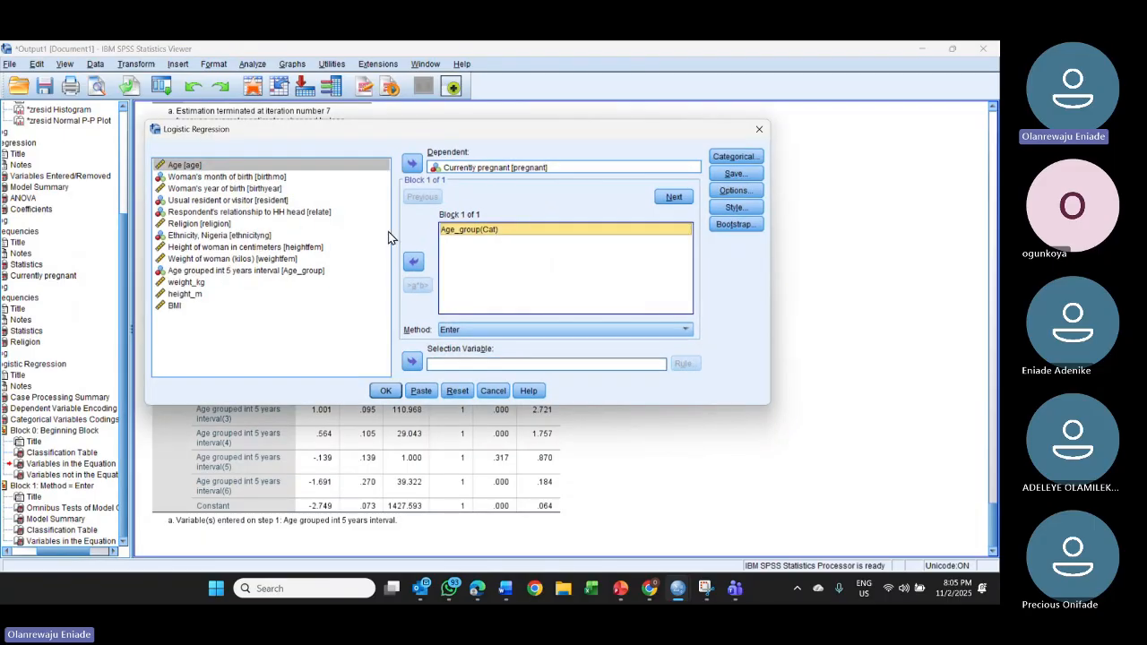
{"action": "left_click", "coordinate": [199, 223]}
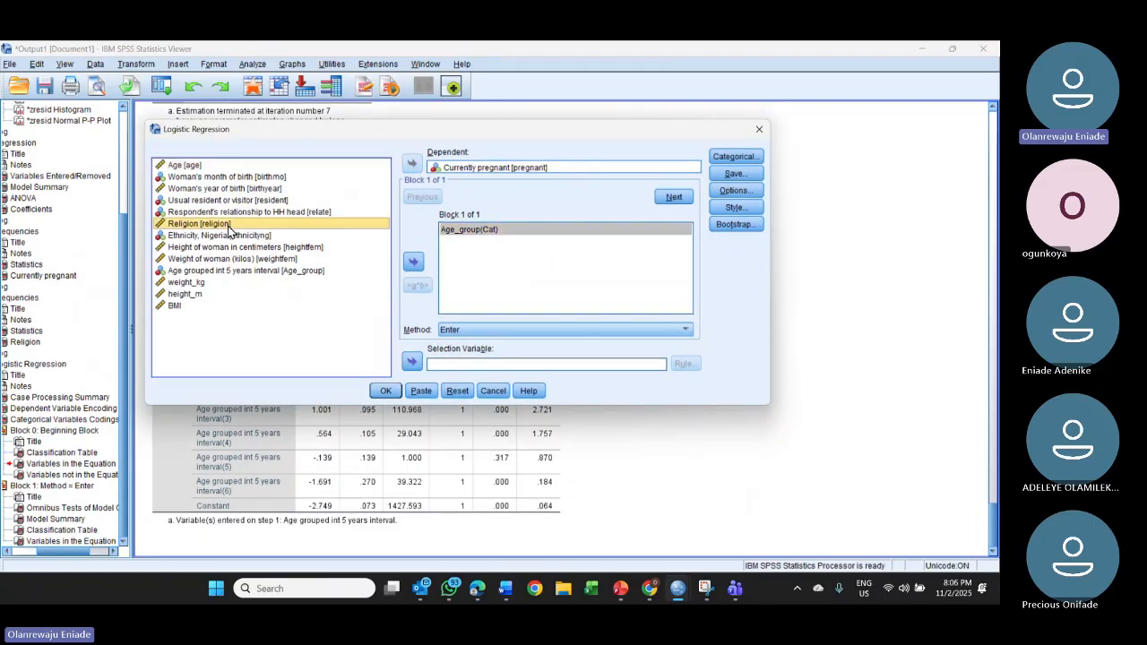
{"action": "left_click", "coordinate": [413, 261]}
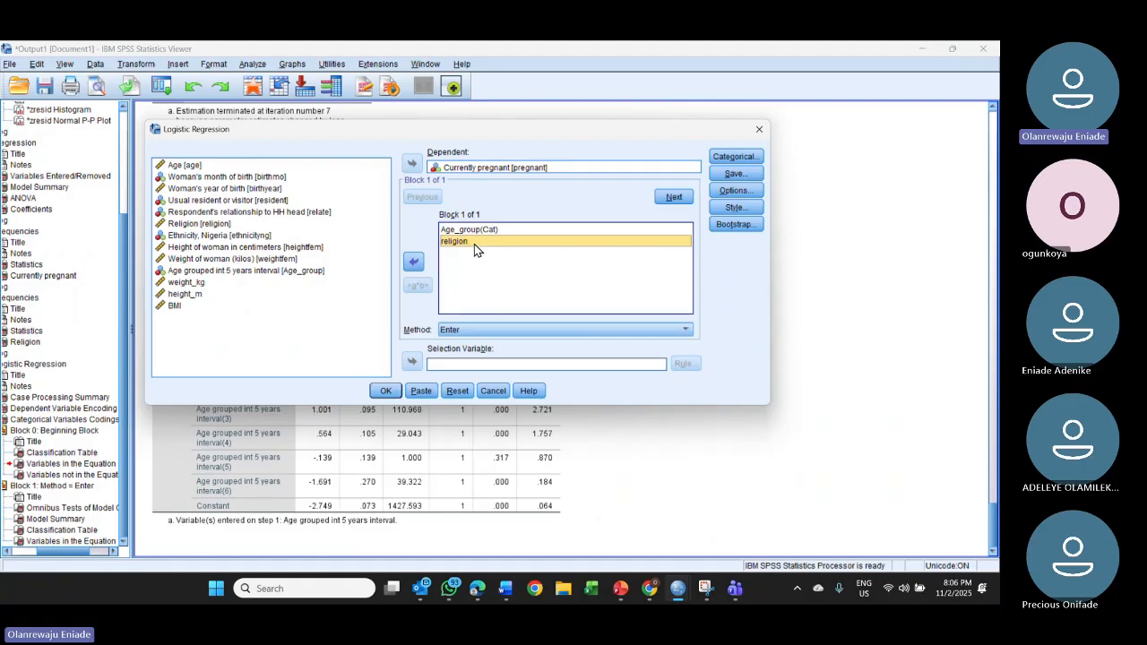
Step: Define religion as a categorical covariate with Indicator contrast and the First category as reference, and run the regression
{"action": "left_click", "coordinate": [733, 156]}
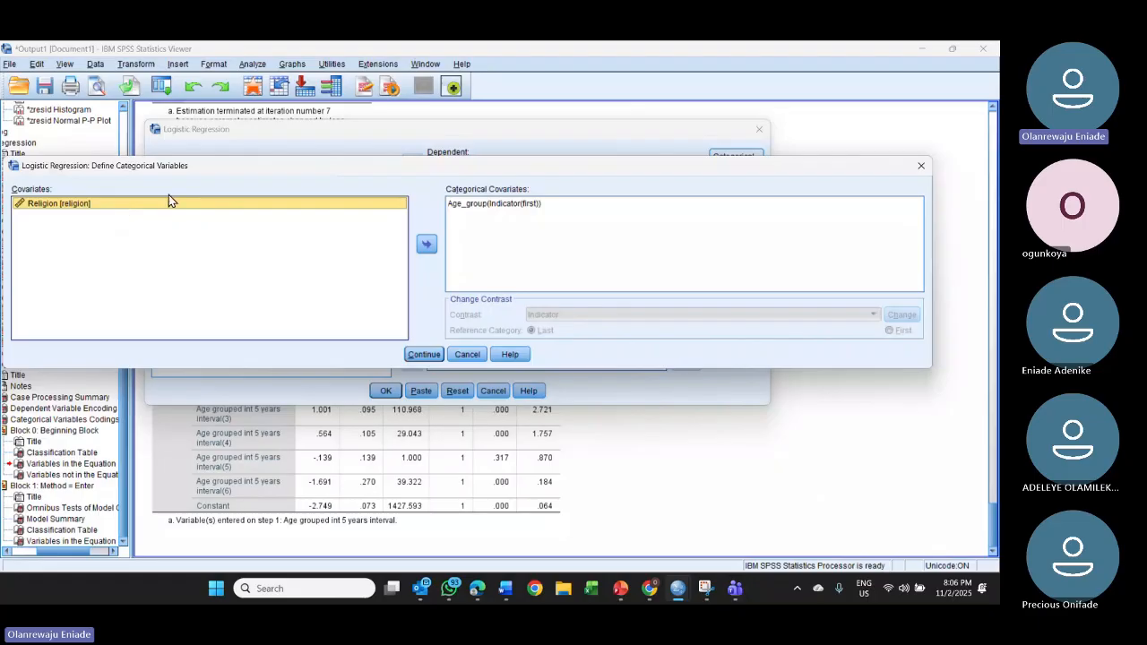
{"action": "left_click", "coordinate": [427, 246]}
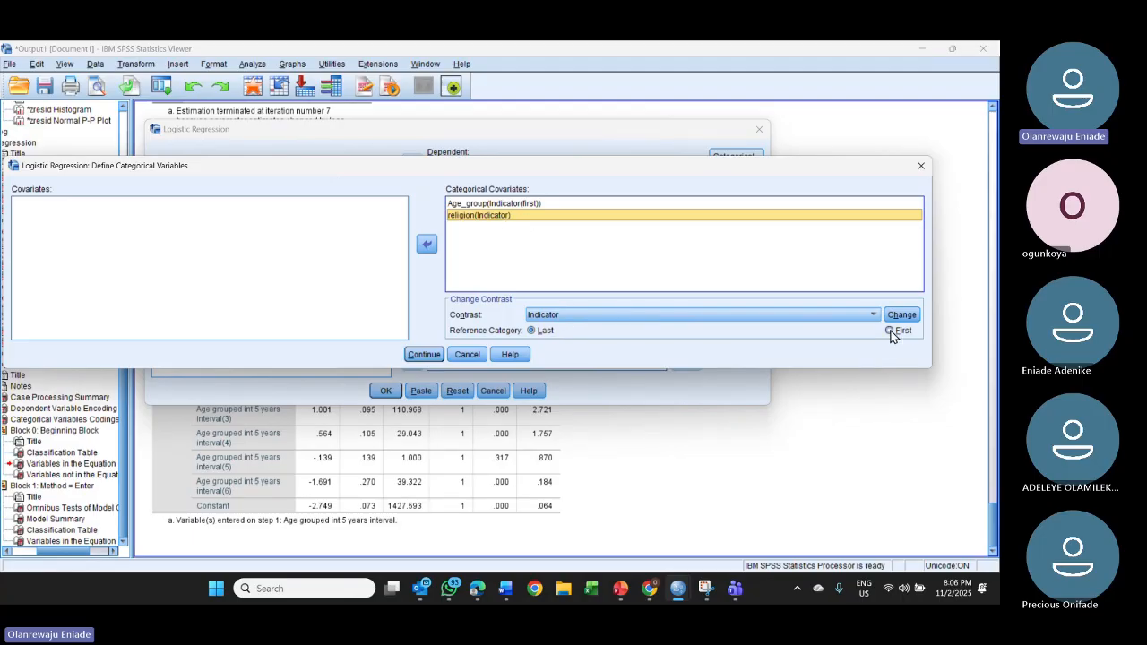
{"action": "left_click", "coordinate": [890, 330]}
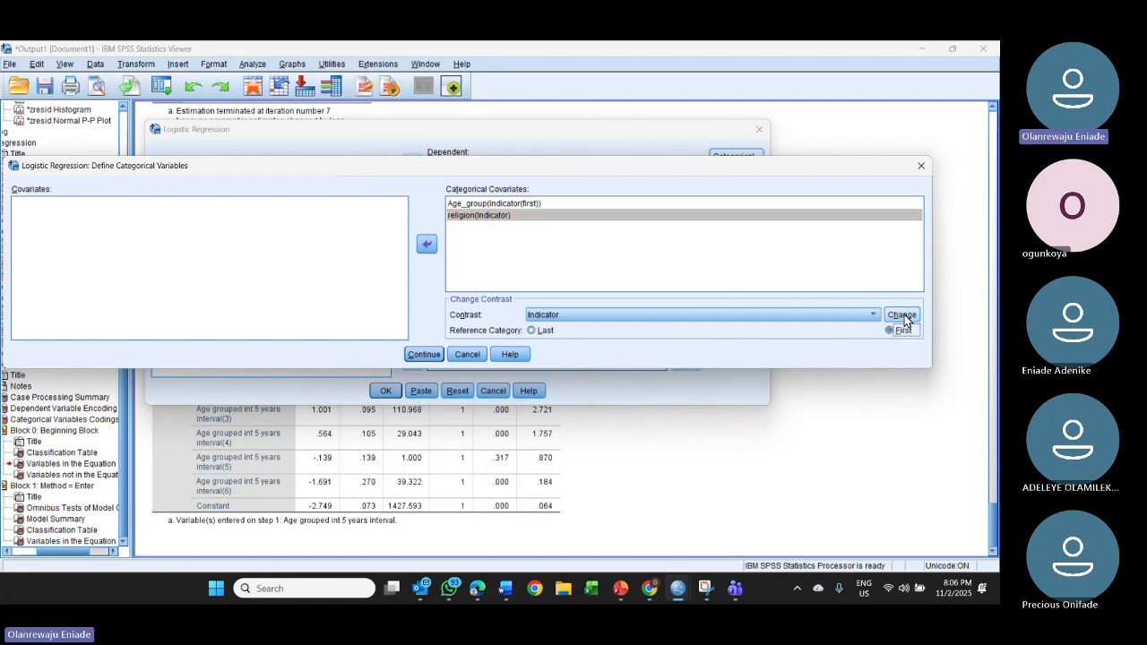
{"action": "left_click", "coordinate": [901, 315]}
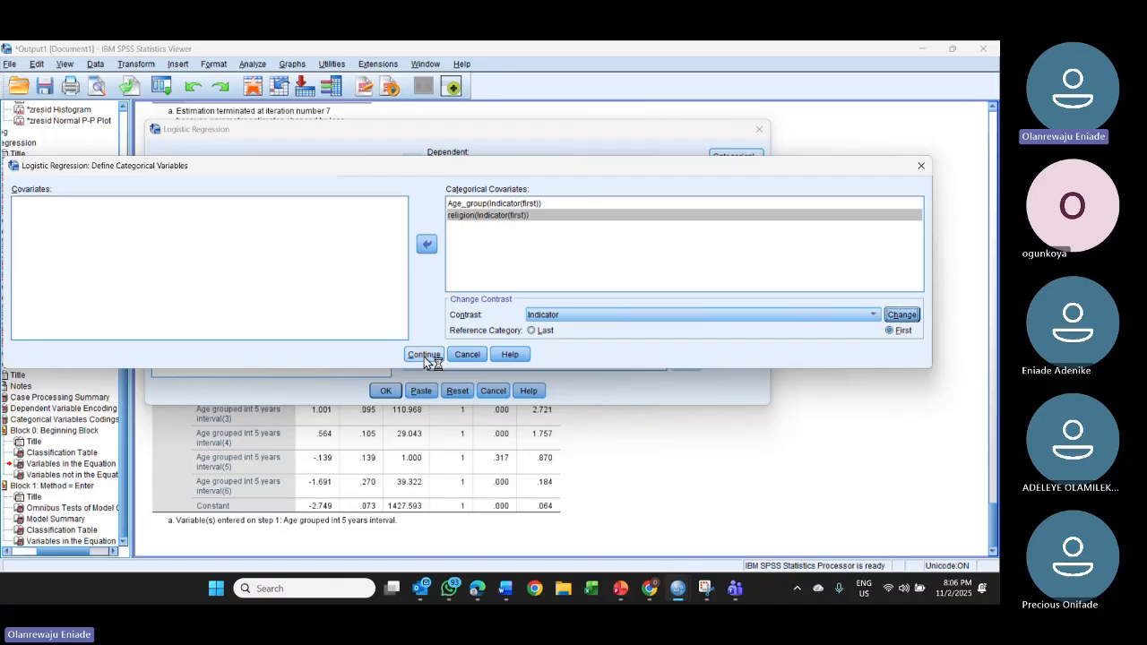
{"action": "left_click", "coordinate": [424, 355]}
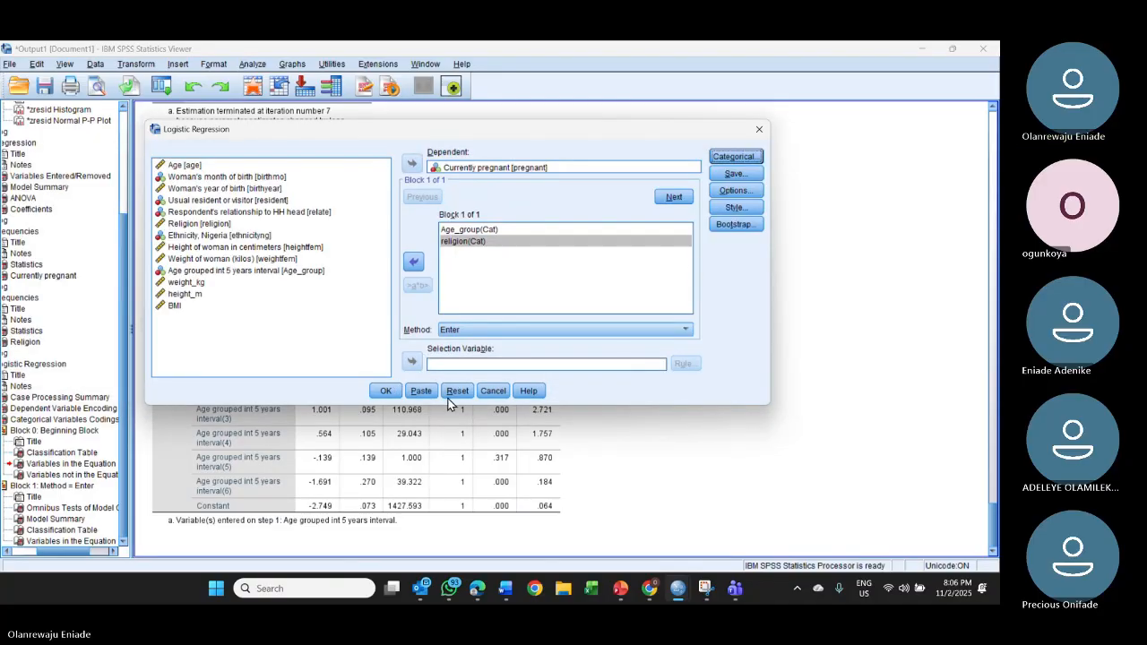
{"action": "left_click", "coordinate": [385, 392]}
Step: Examine the new model's categorical codings, Block 0 tables, and the final Variables in the Equation table for age group and religion
{"action": "scroll", "coordinate": [550, 358], "scroll_direction": "down", "scroll_amount": 15}
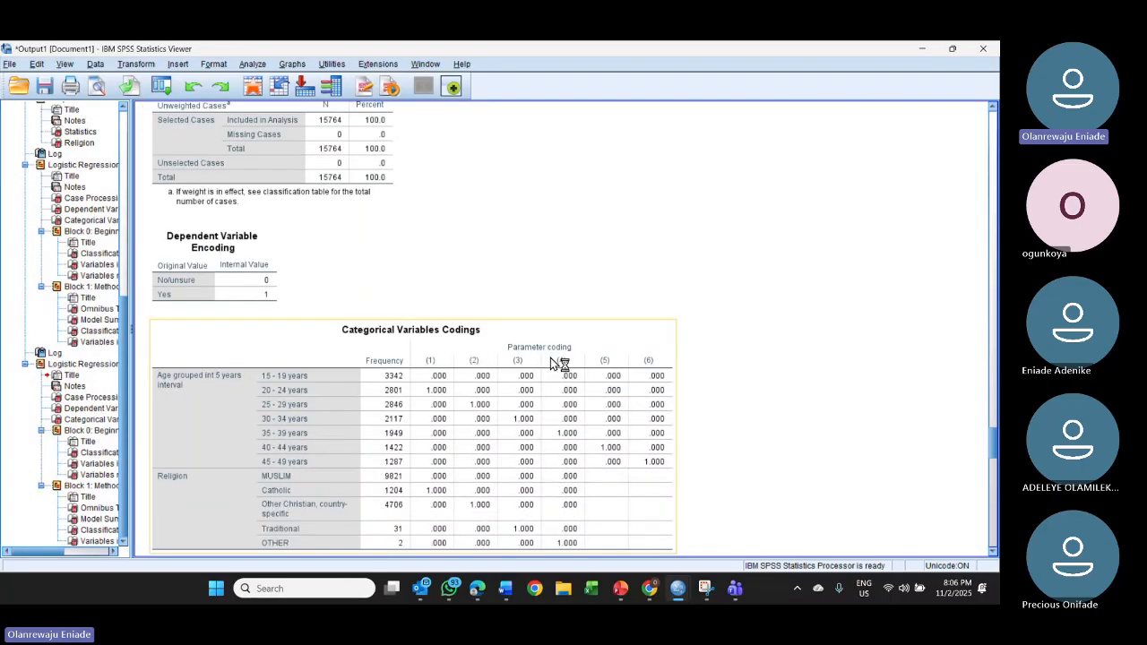
{"action": "scroll", "coordinate": [550, 363], "scroll_direction": "down", "scroll_amount": 5}
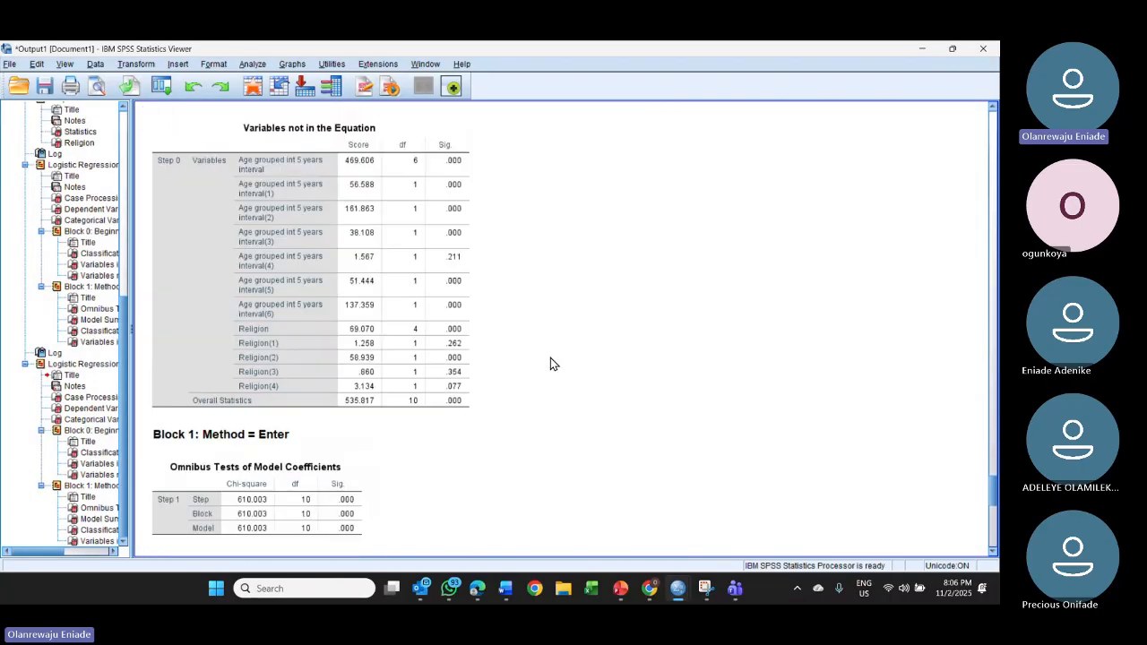
{"action": "scroll", "coordinate": [550, 363], "scroll_direction": "up", "scroll_amount": 2}
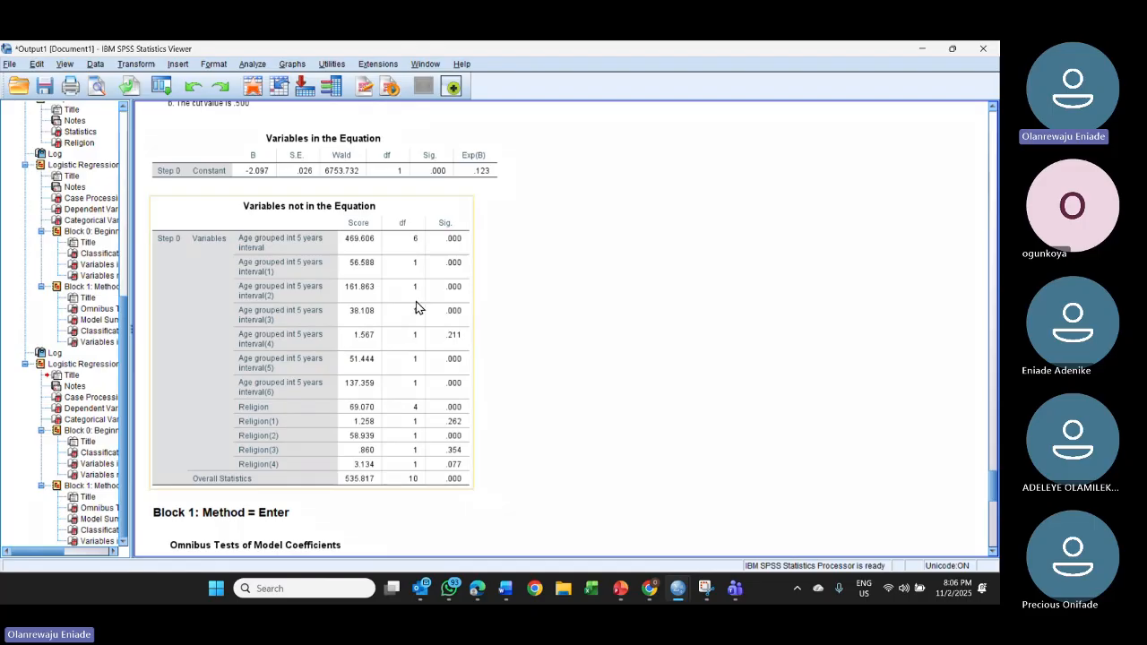
{"action": "scroll", "coordinate": [416, 302], "scroll_direction": "down", "scroll_amount": 7}
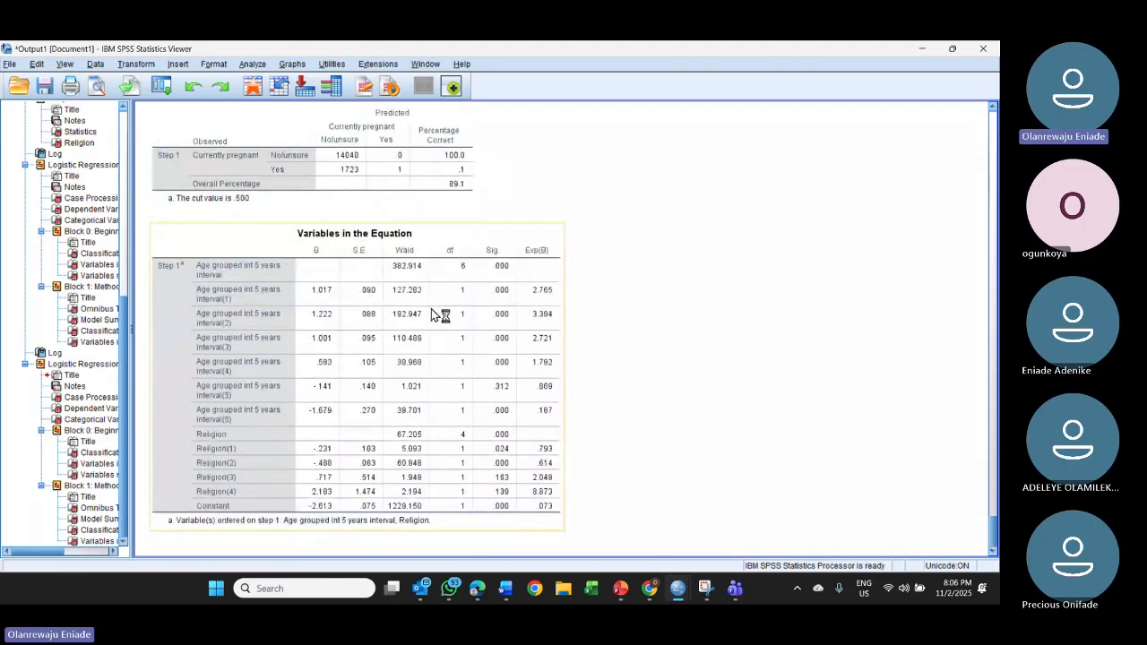
{"action": "scroll", "coordinate": [361, 430], "scroll_direction": "up", "scroll_amount": 2}
{"action": "scroll", "coordinate": [361, 434], "scroll_direction": "down", "scroll_amount": 2}
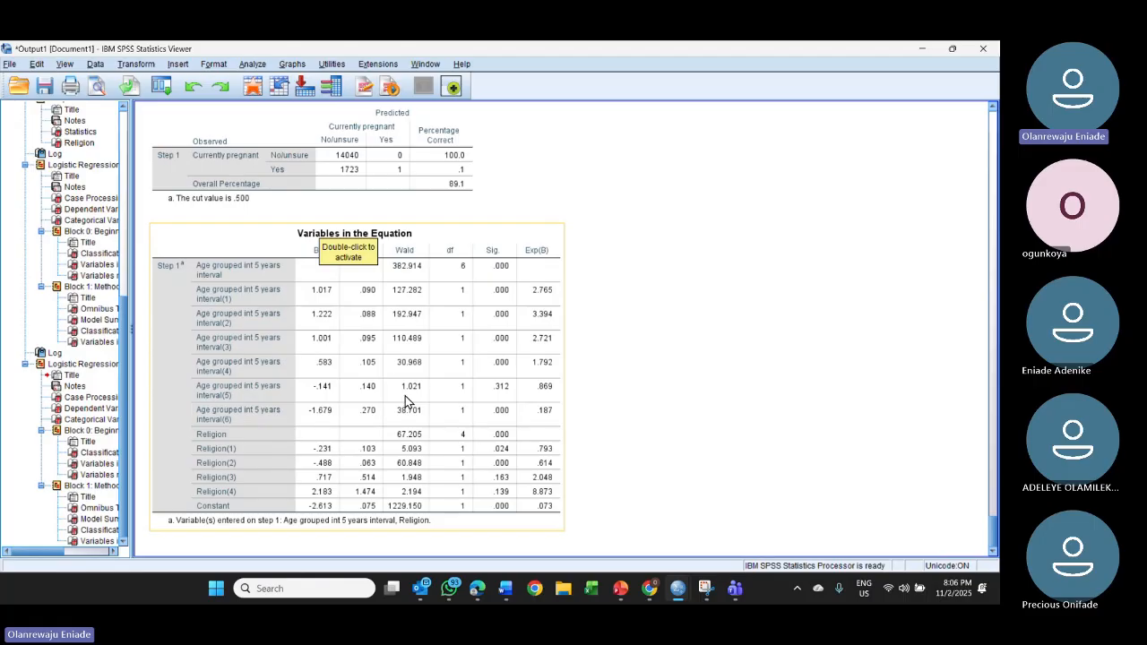
{"action": "right_click", "coordinate": [476, 397]}
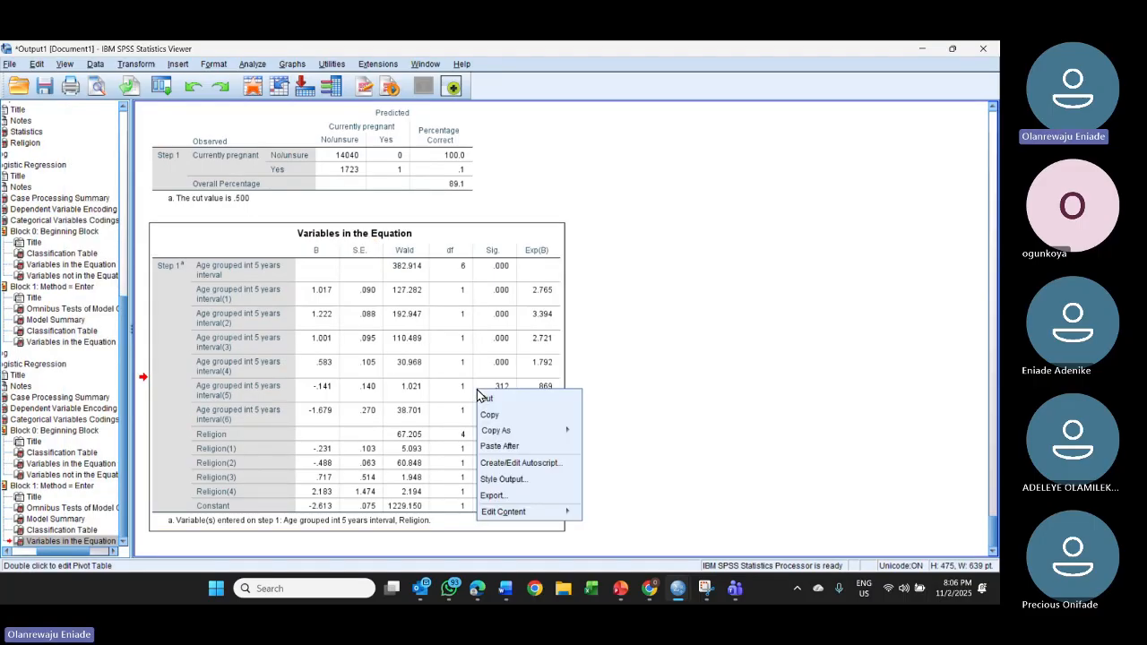
{"action": "left_click", "coordinate": [363, 272]}
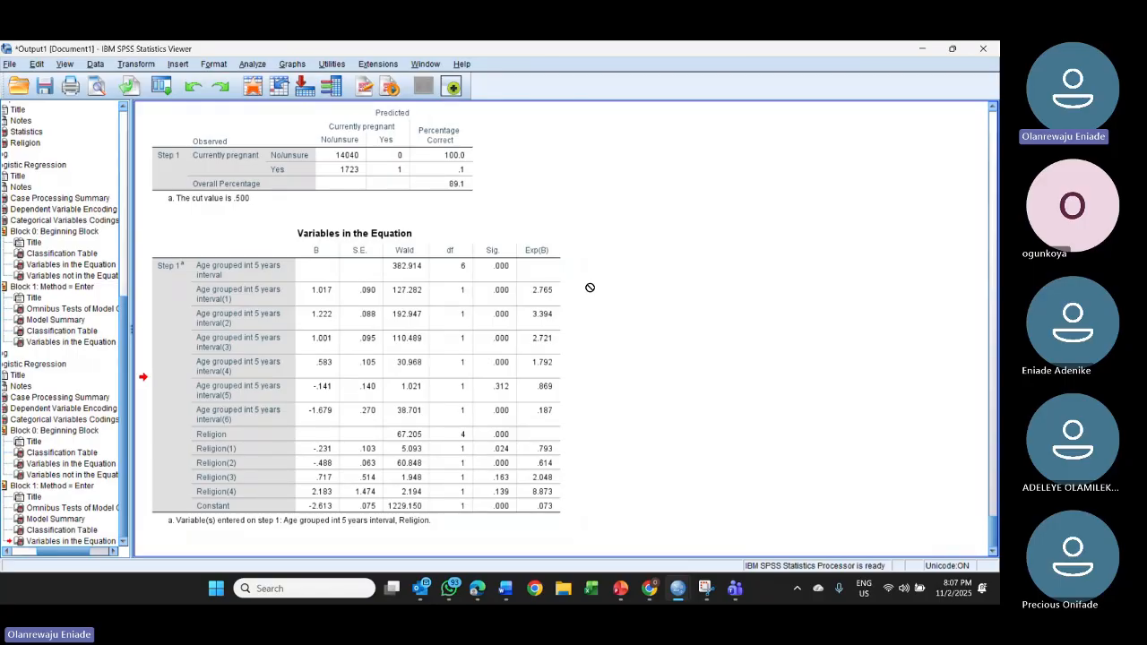
{"action": "scroll", "coordinate": [590, 287], "scroll_direction": "up", "scroll_amount": 5}
{"action": "scroll", "coordinate": [590, 287], "scroll_direction": "down", "scroll_amount": 5}
Step: Switch to the Module 2 PowerPoint slides, review the multinomial logistic regression note with religion as outcome, and return to the SPSS output
{"action": "mouse_move", "coordinate": [620, 588]}
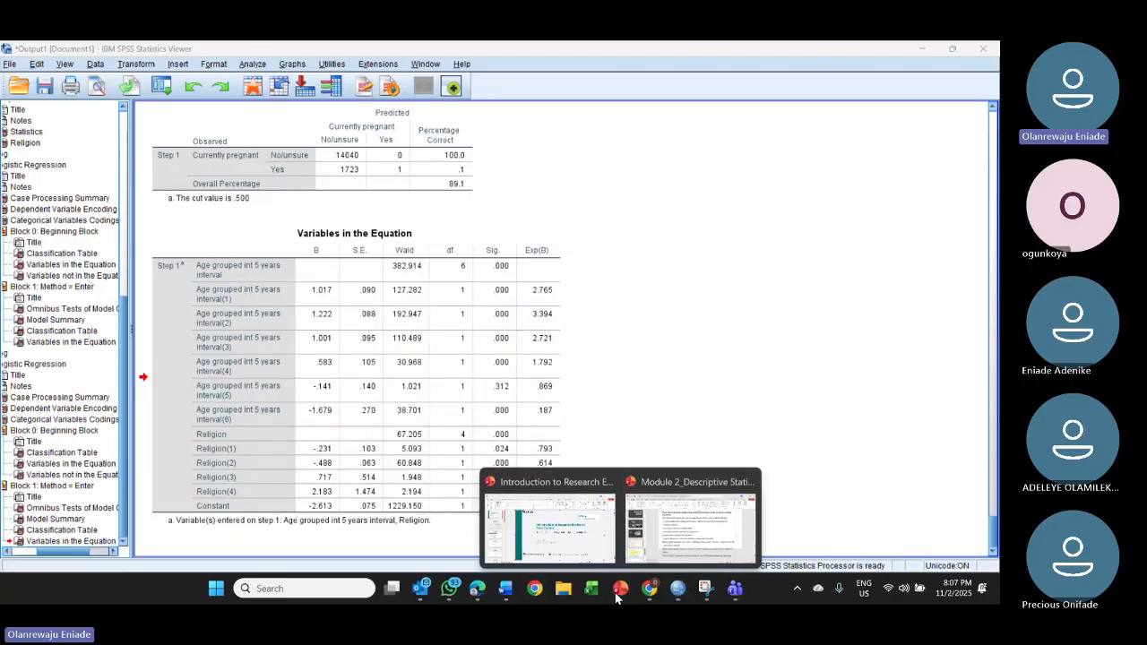
{"action": "left_click", "coordinate": [682, 549]}
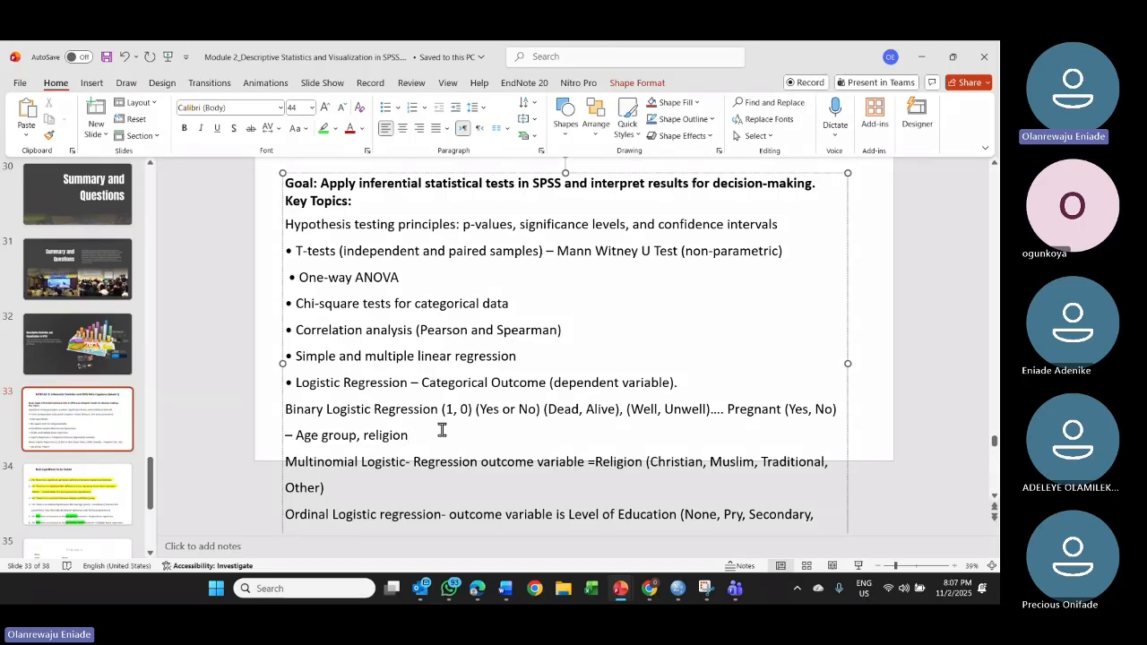
{"action": "left_click", "coordinate": [348, 491]}
{"action": "left_click_drag", "start_coordinate": [651, 463], "coordinate": [755, 464]}
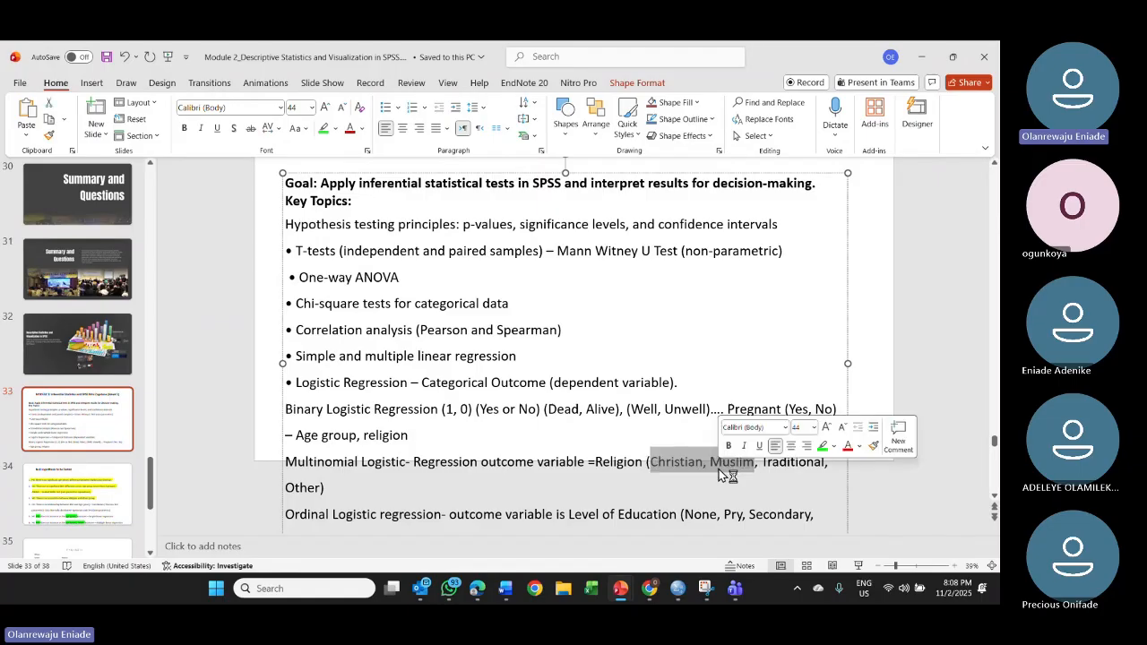
{"action": "left_click", "coordinate": [928, 59]}
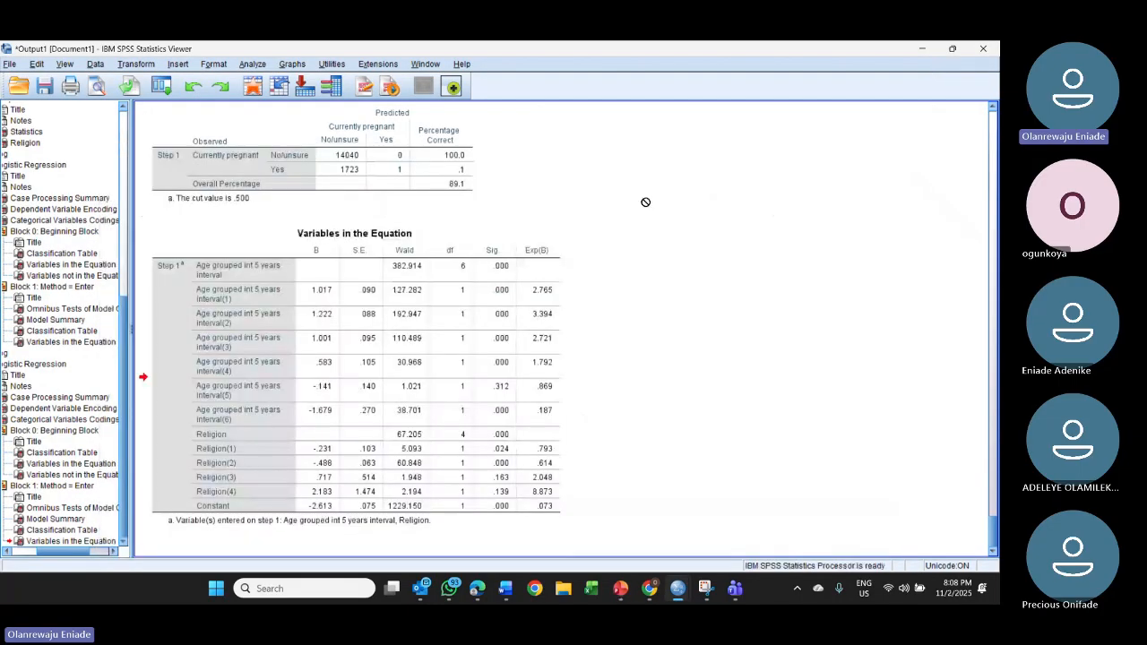
Step: Start a Multinomial Logistic Regression and set Religion as the dependent variable
{"action": "left_click", "coordinate": [252, 64]}
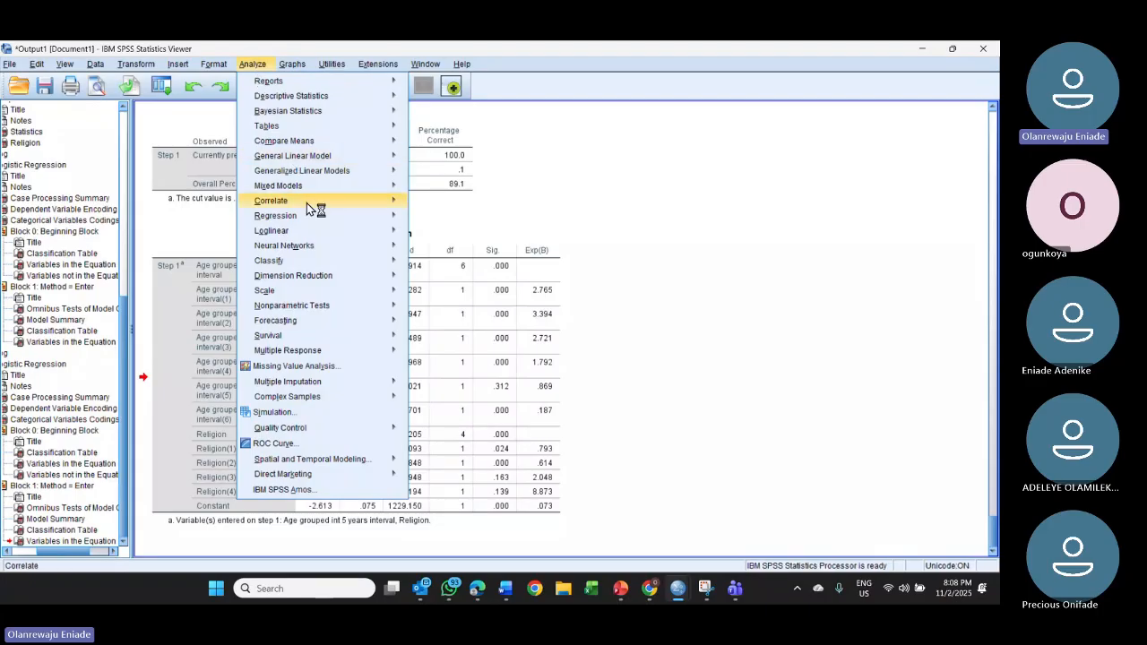
{"action": "mouse_move", "coordinate": [312, 214]}
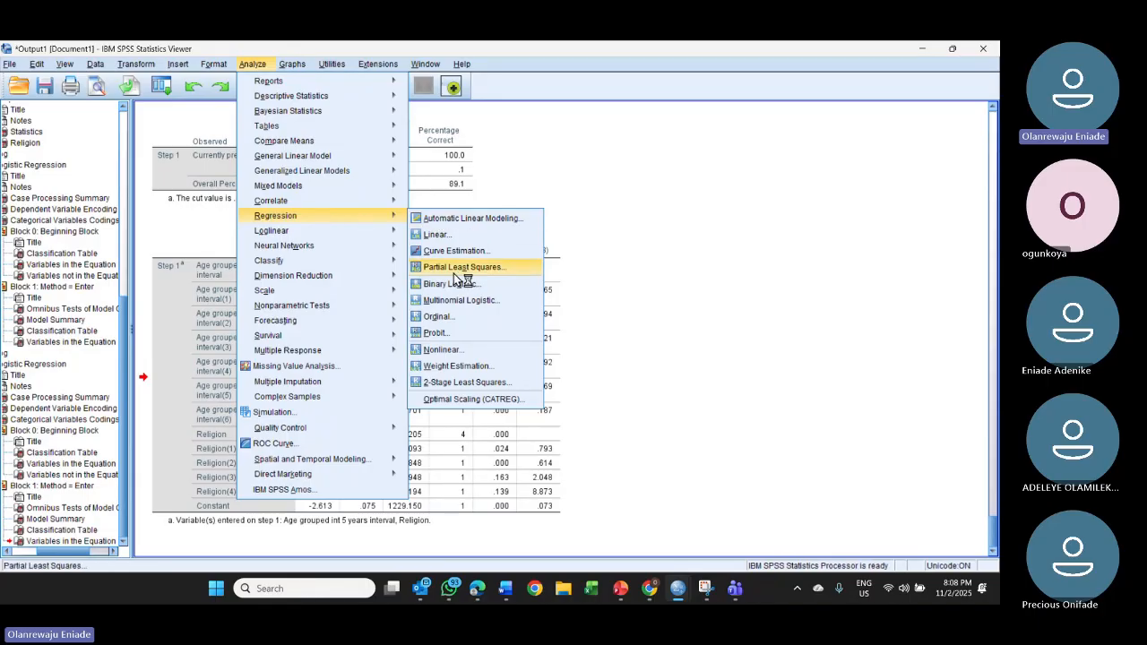
{"action": "left_click", "coordinate": [461, 302]}
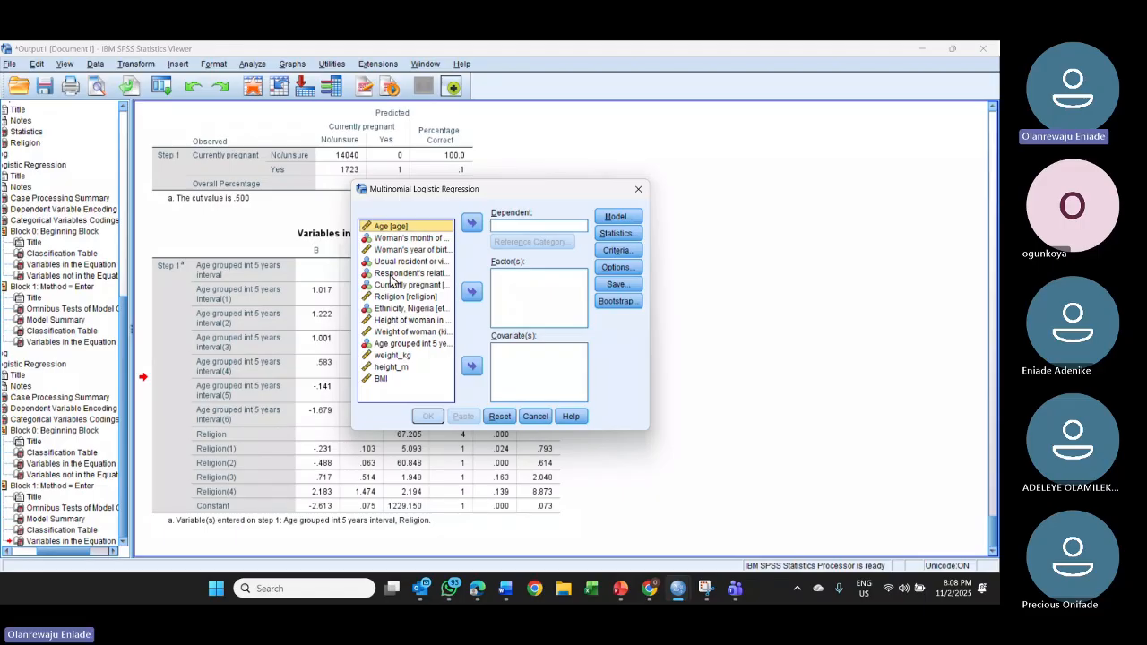
{"action": "left_click", "coordinate": [391, 296]}
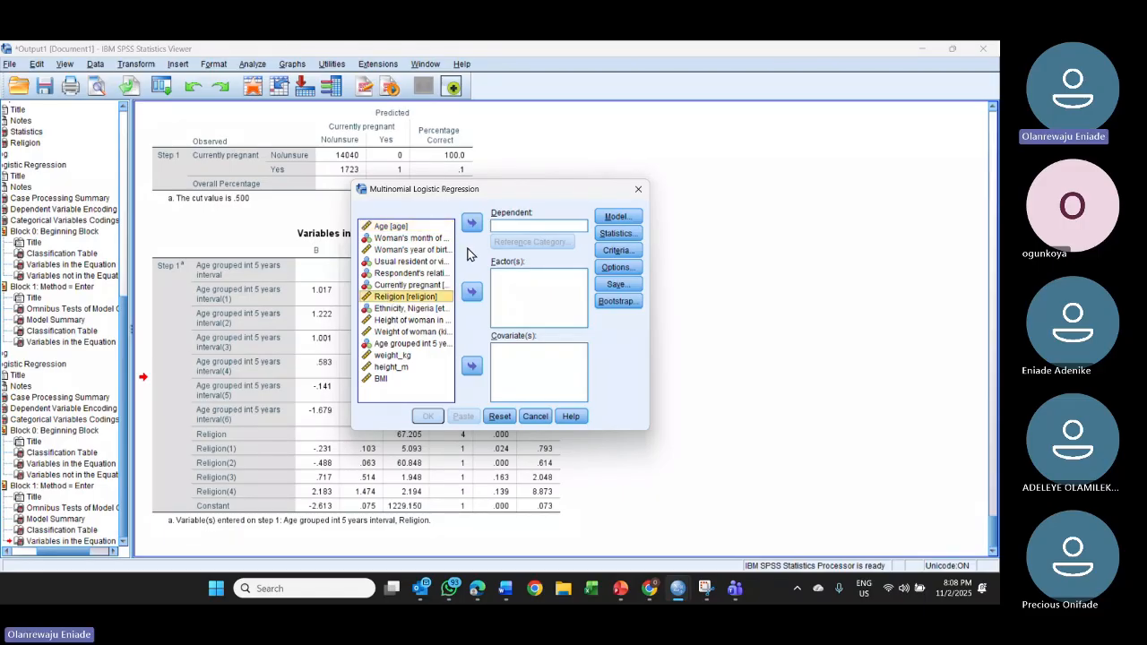
{"action": "left_click", "coordinate": [473, 225]}
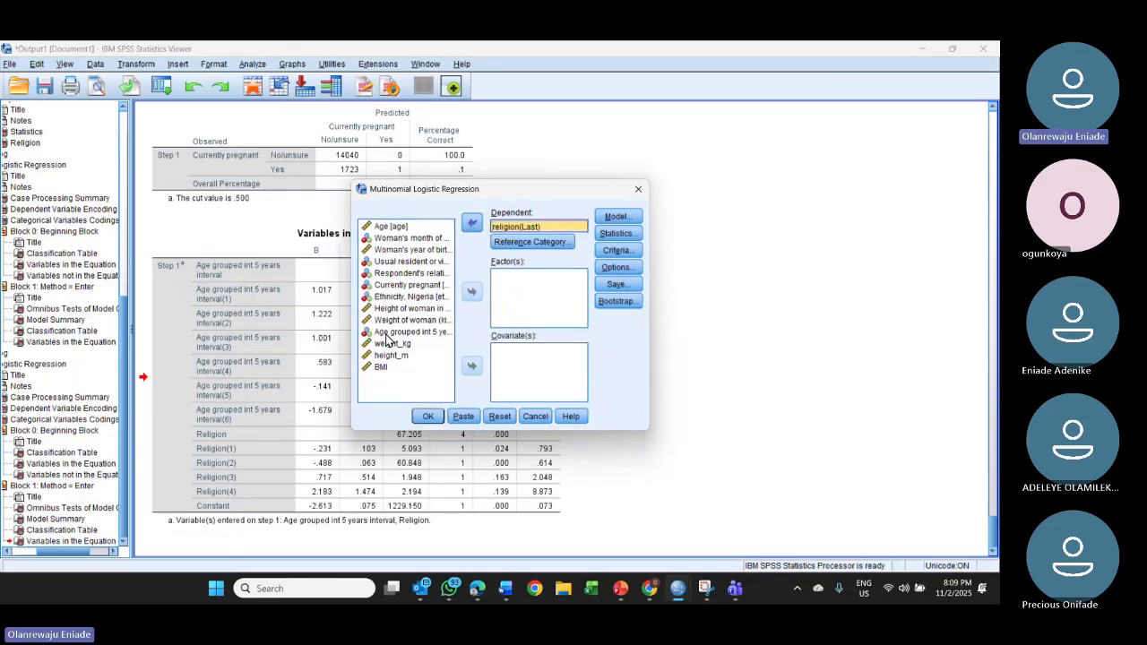
Step: Add the 5-year age group and Ethnicity, Nigeria variables as covariates of the multinomial regression
{"action": "left_click", "coordinate": [386, 329]}
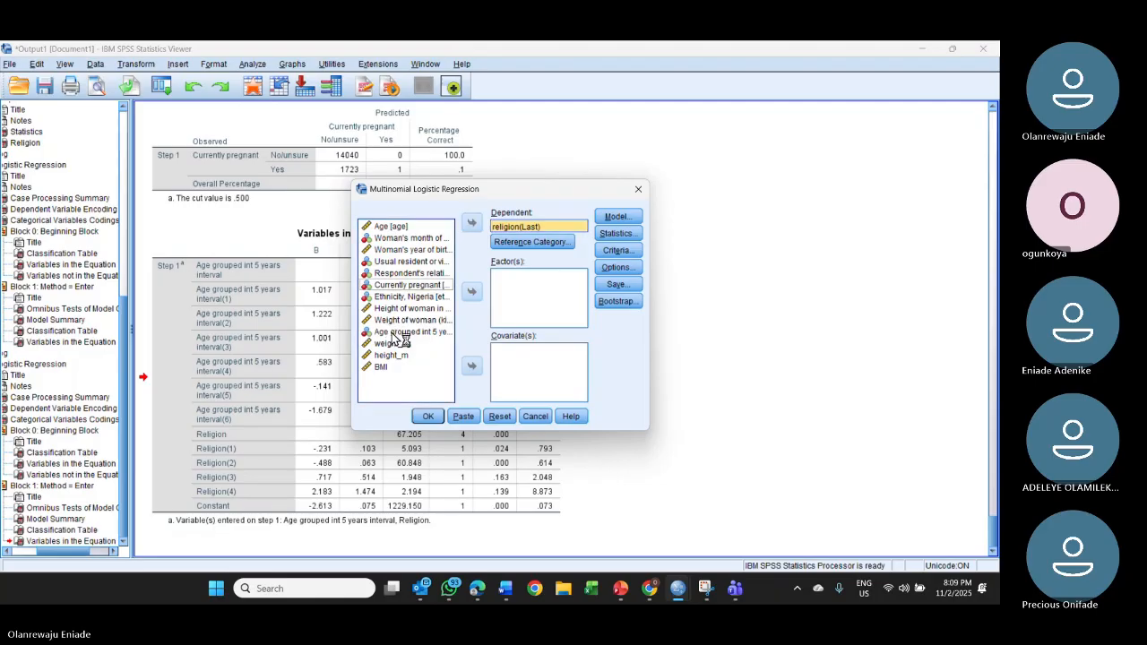
{"action": "left_click", "coordinate": [472, 367]}
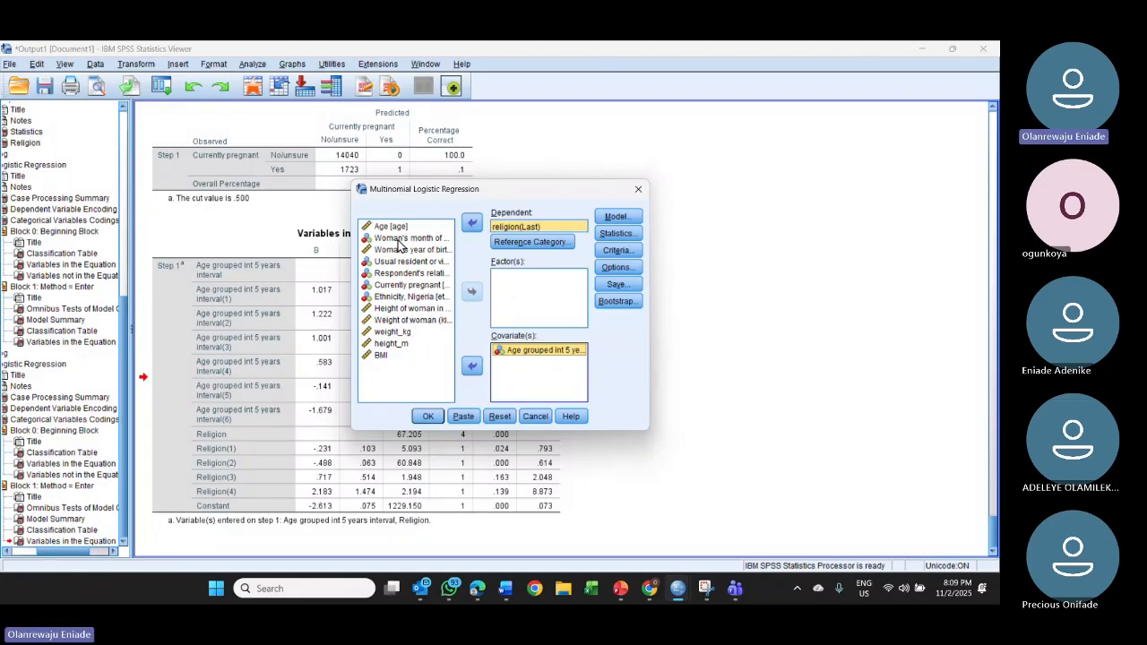
{"action": "left_click", "coordinate": [412, 286]}
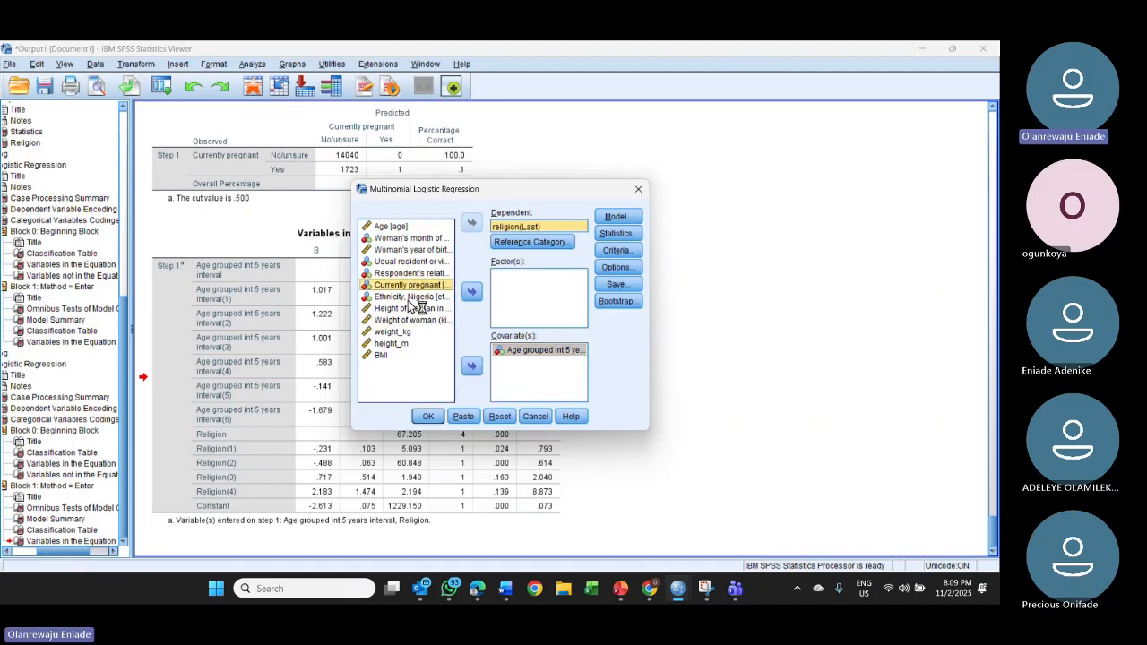
{"action": "left_click", "coordinate": [409, 298]}
{"action": "left_click", "coordinate": [474, 368]}
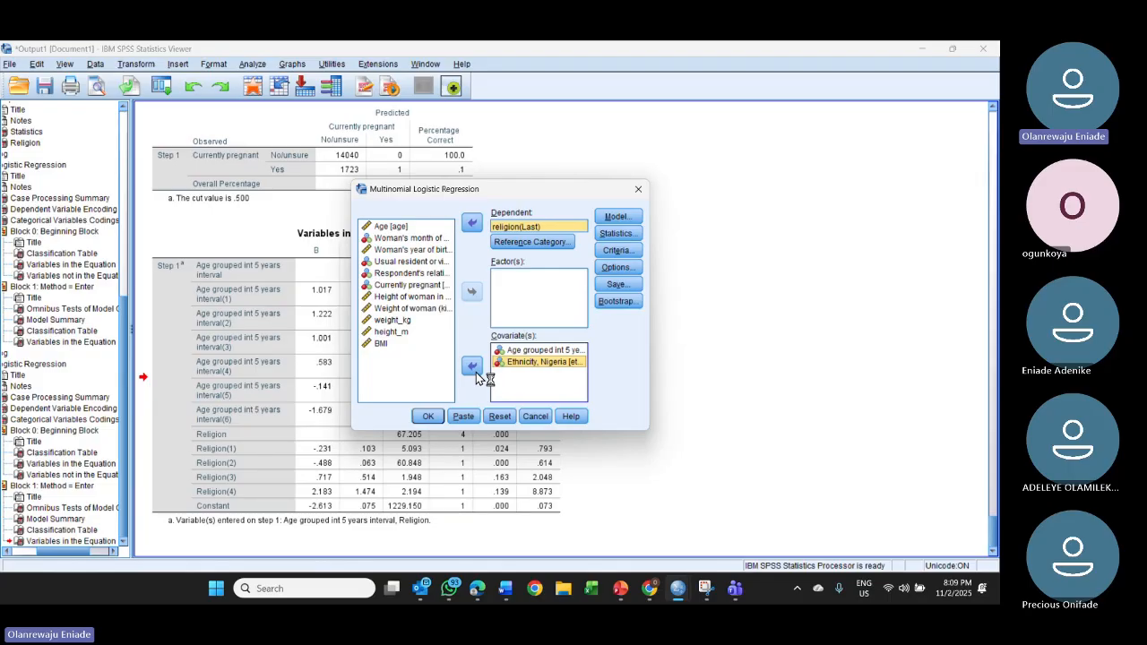
Step: Review the Statistics, Model and Options settings of the multinomial regression without changing them
{"action": "left_click", "coordinate": [623, 232]}
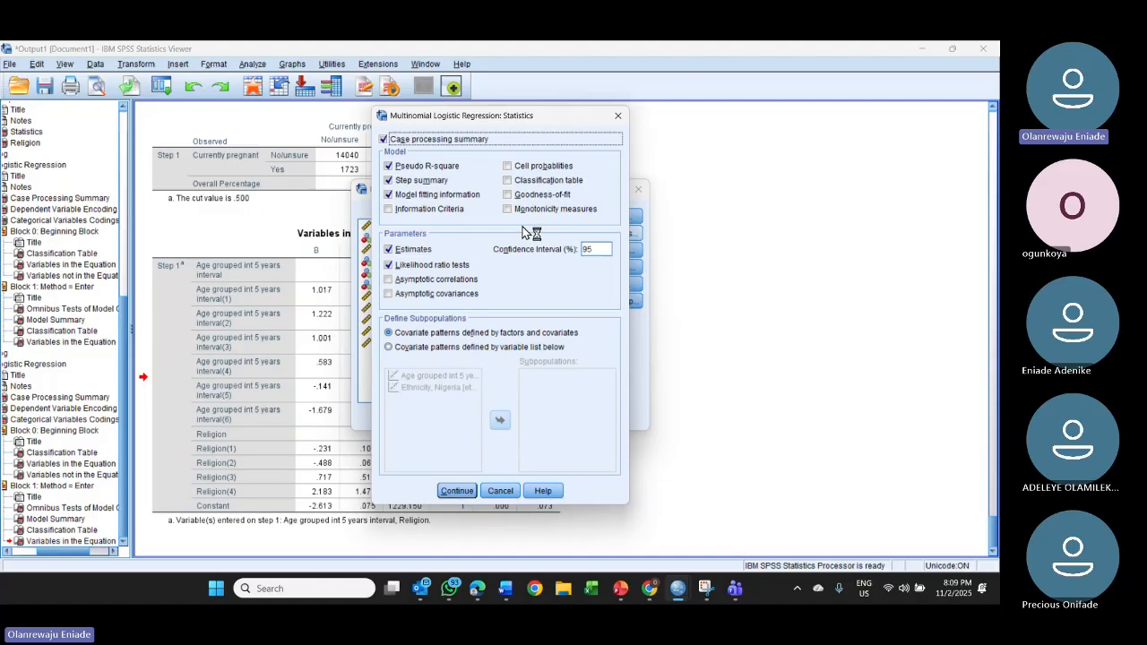
{"action": "left_click", "coordinate": [617, 115]}
{"action": "left_click", "coordinate": [618, 217]}
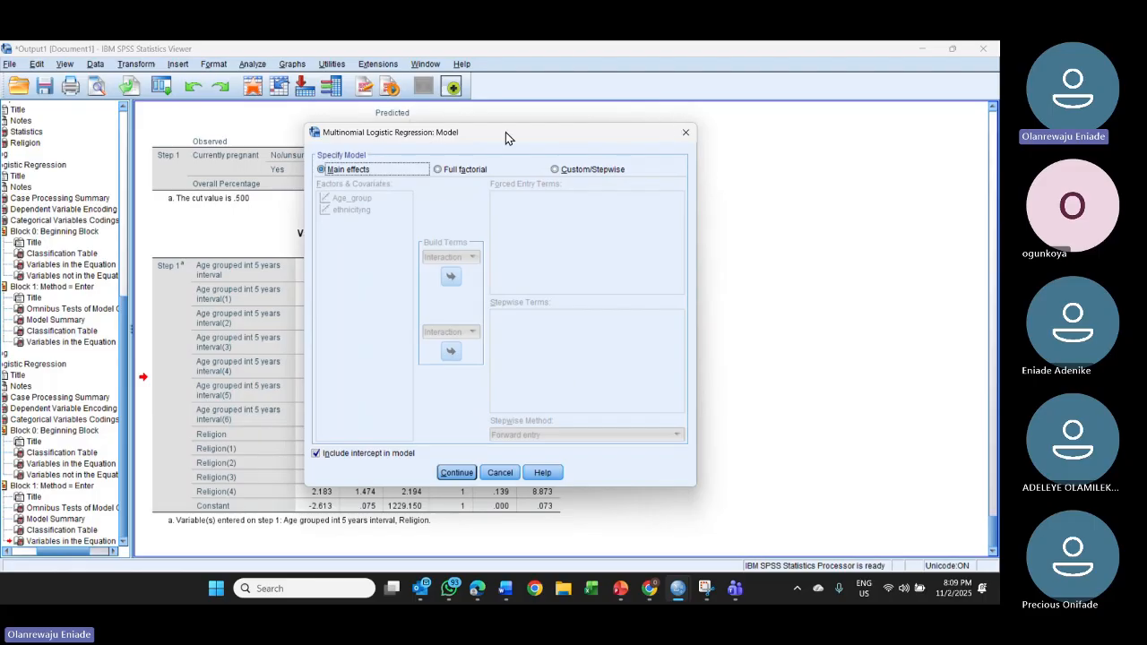
{"action": "left_click", "coordinate": [686, 134]}
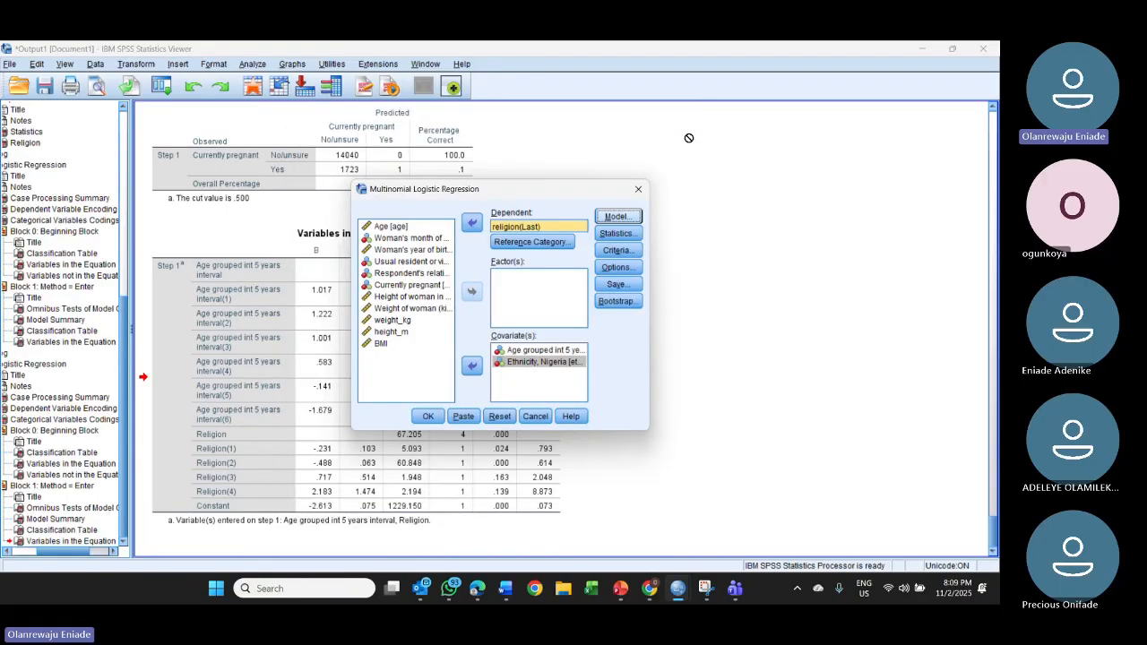
{"action": "left_click", "coordinate": [618, 269]}
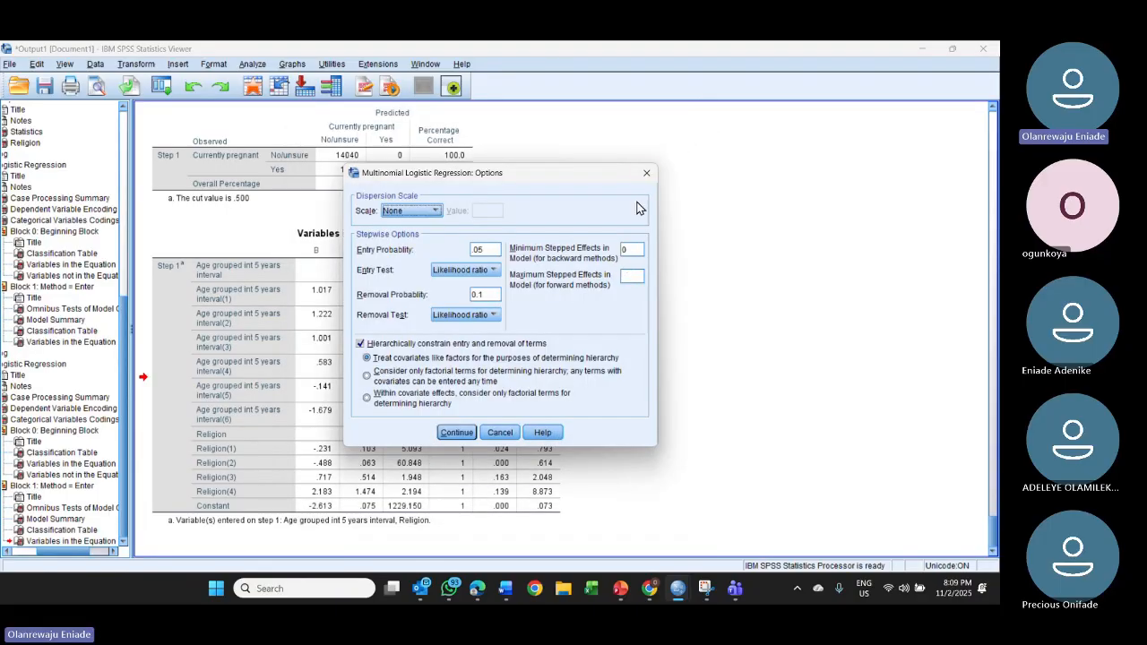
{"action": "left_click", "coordinate": [647, 174]}
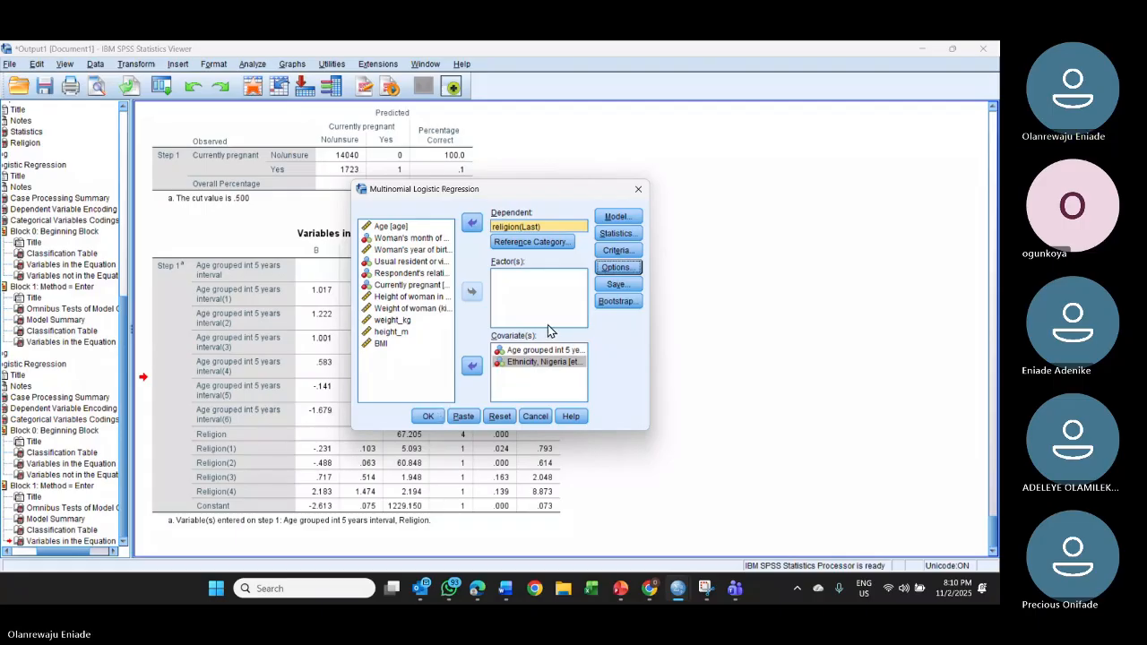
Step: Reorder the covariates so that age group follows Ethnicity, and run the multinomial regression
{"action": "double_click", "coordinate": [538, 350]}
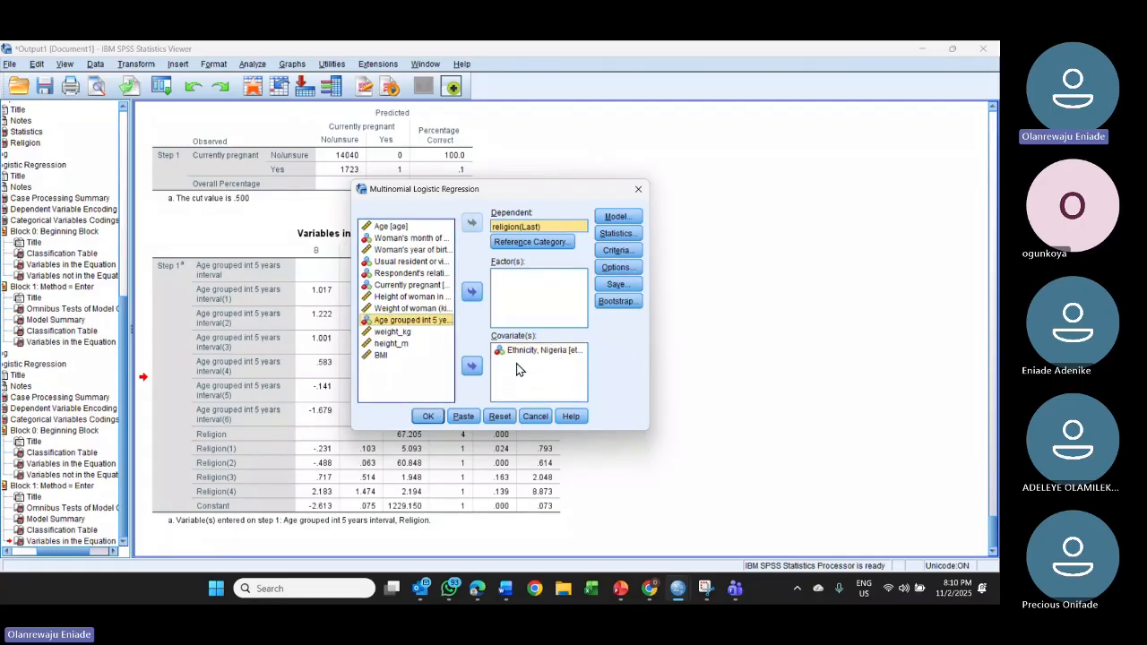
{"action": "left_click", "coordinate": [473, 368]}
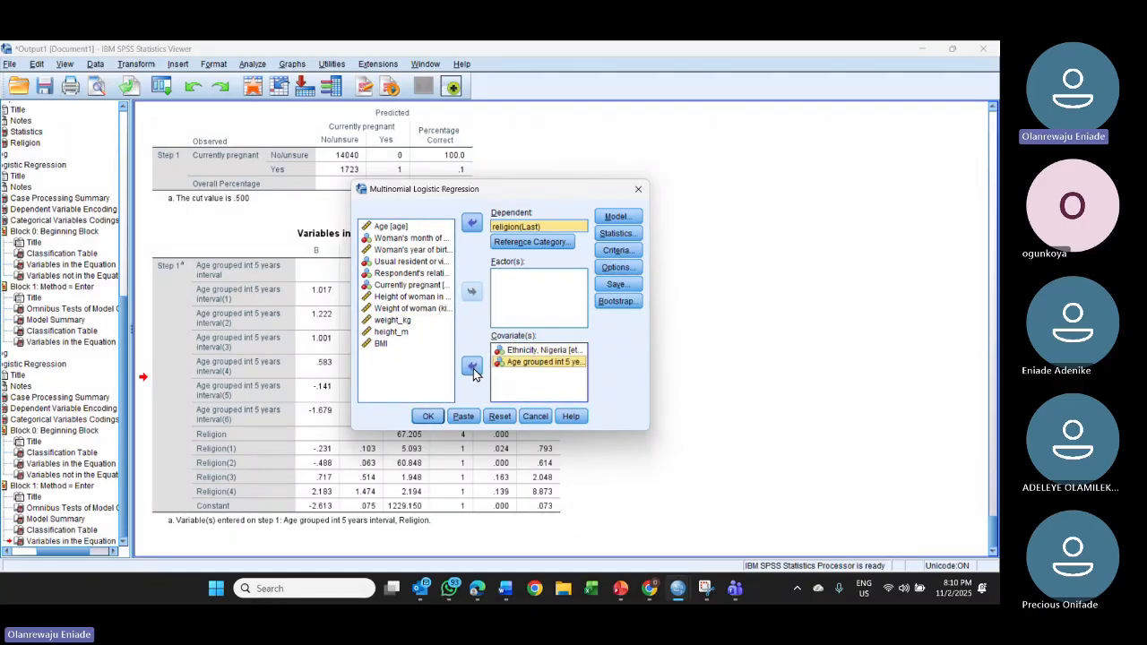
{"action": "left_click", "coordinate": [427, 416]}
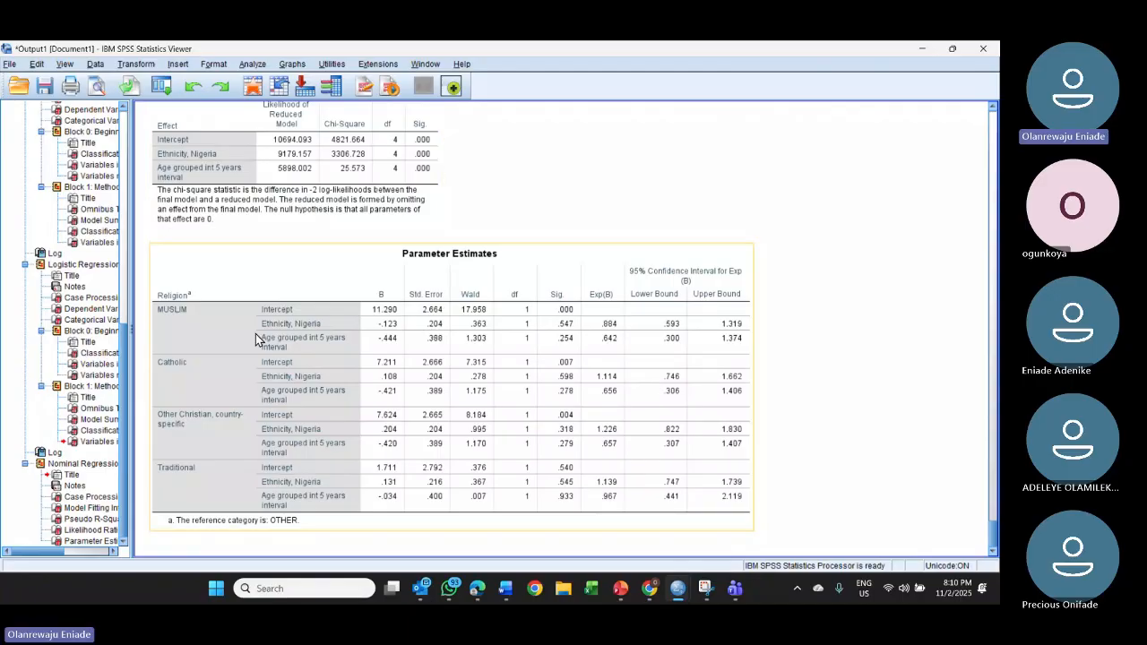
Step: Examine the Parameter Estimates by religion category and compare them with the earlier binary model's Variables in the Equation table
{"action": "scroll", "coordinate": [209, 369], "scroll_direction": "up", "scroll_amount": 2}
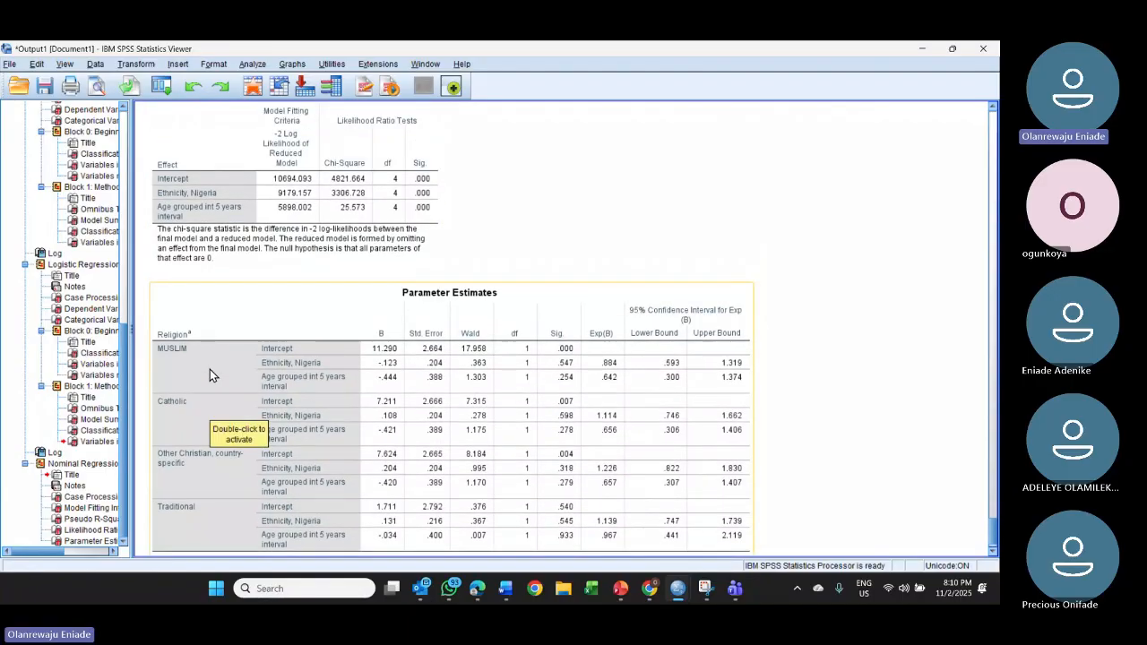
{"action": "scroll", "coordinate": [210, 369], "scroll_direction": "down", "scroll_amount": 2}
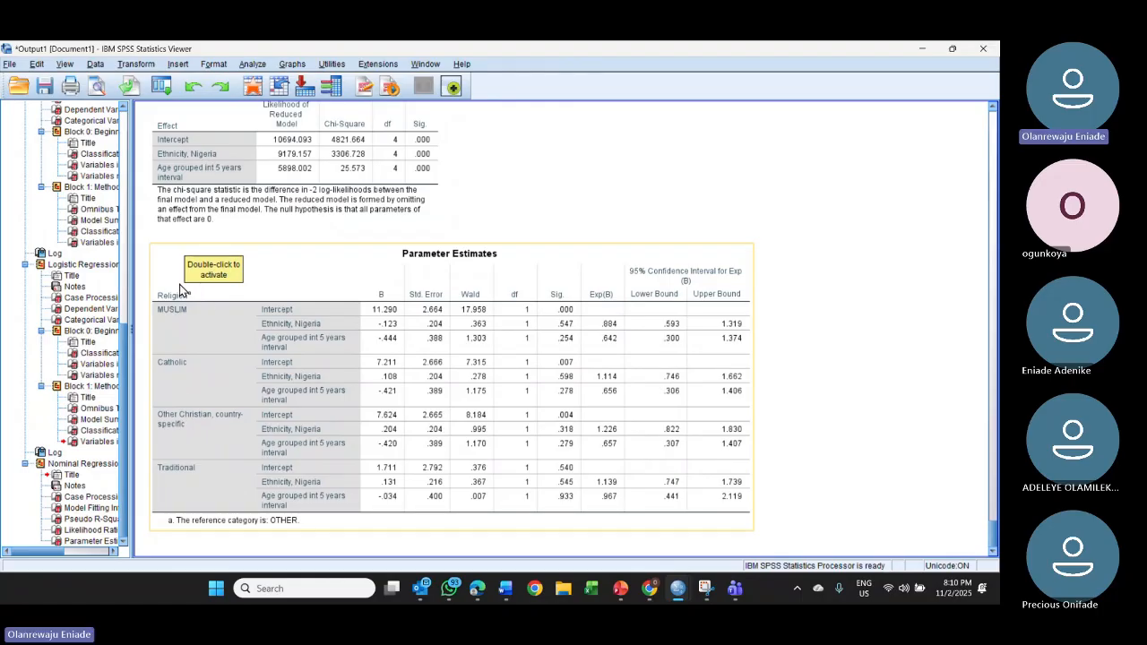
{"action": "scroll", "coordinate": [238, 343], "scroll_direction": "up", "scroll_amount": 15}
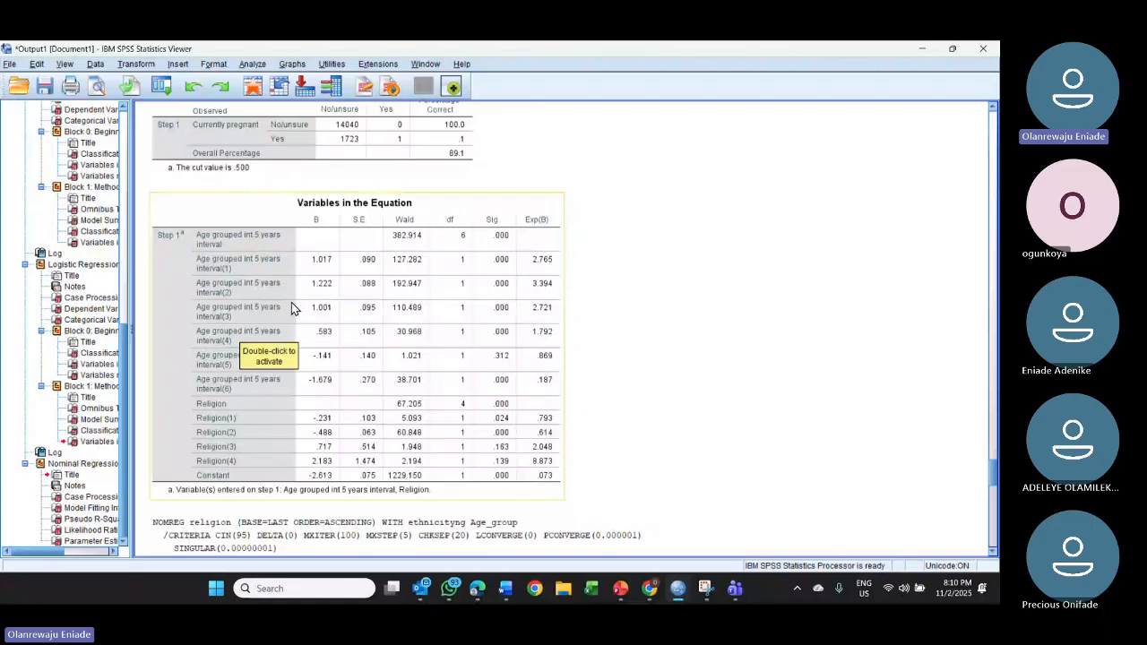
{"action": "scroll", "coordinate": [291, 307], "scroll_direction": "down", "scroll_amount": 15}
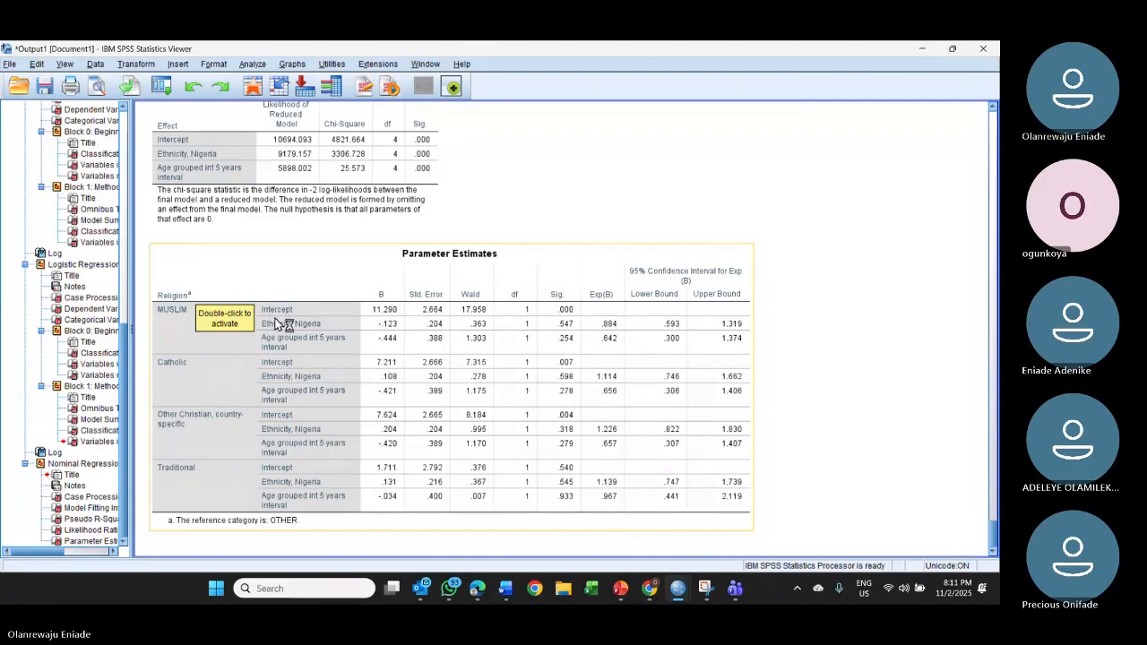
{"action": "left_click", "coordinate": [300, 324]}
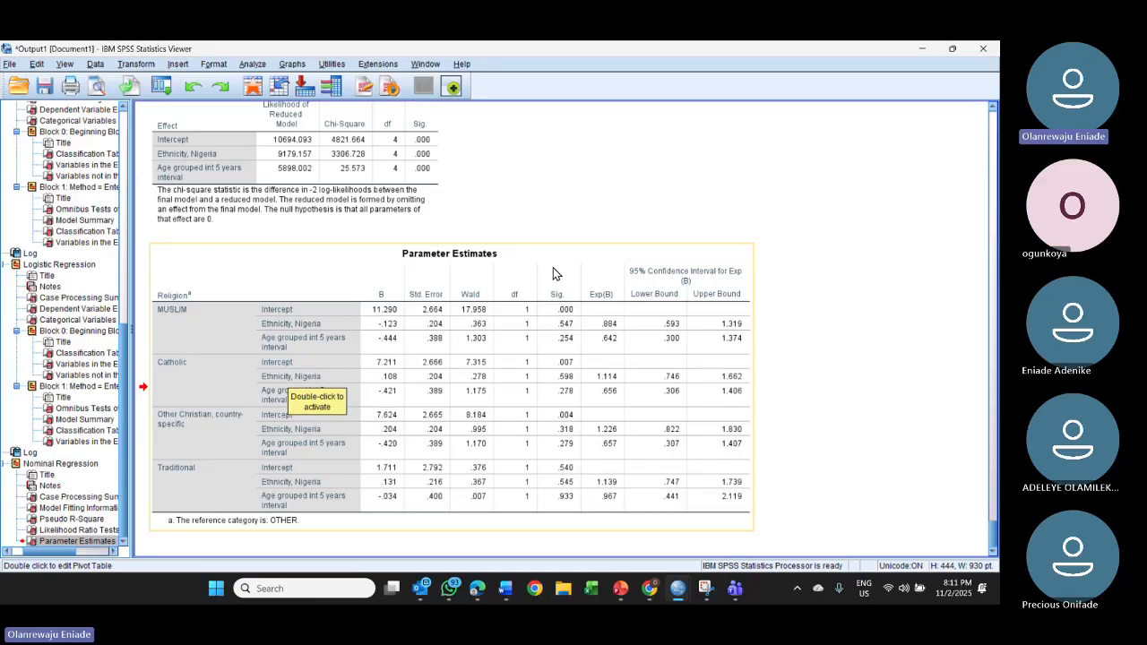
Step: Reopen the multinomial regression setup, try Ethnicity as a factor, and return it to the covariates below age group
{"action": "left_click", "coordinate": [255, 64]}
{"action": "mouse_move", "coordinate": [298, 234]}
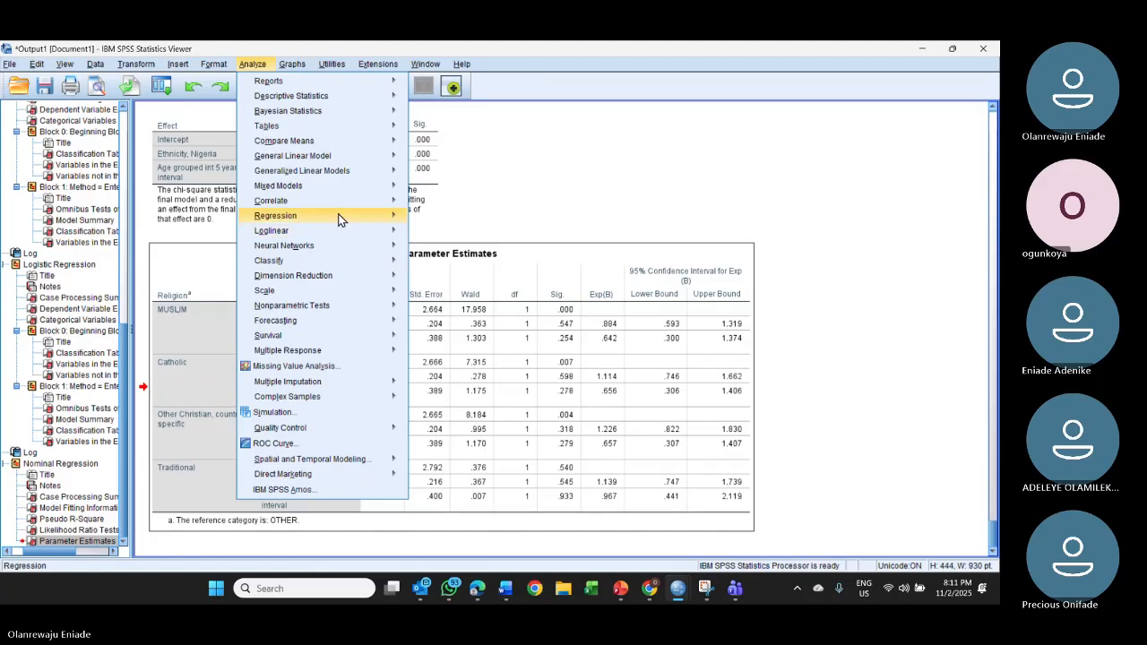
{"action": "mouse_move", "coordinate": [338, 219]}
{"action": "left_click", "coordinate": [464, 296]}
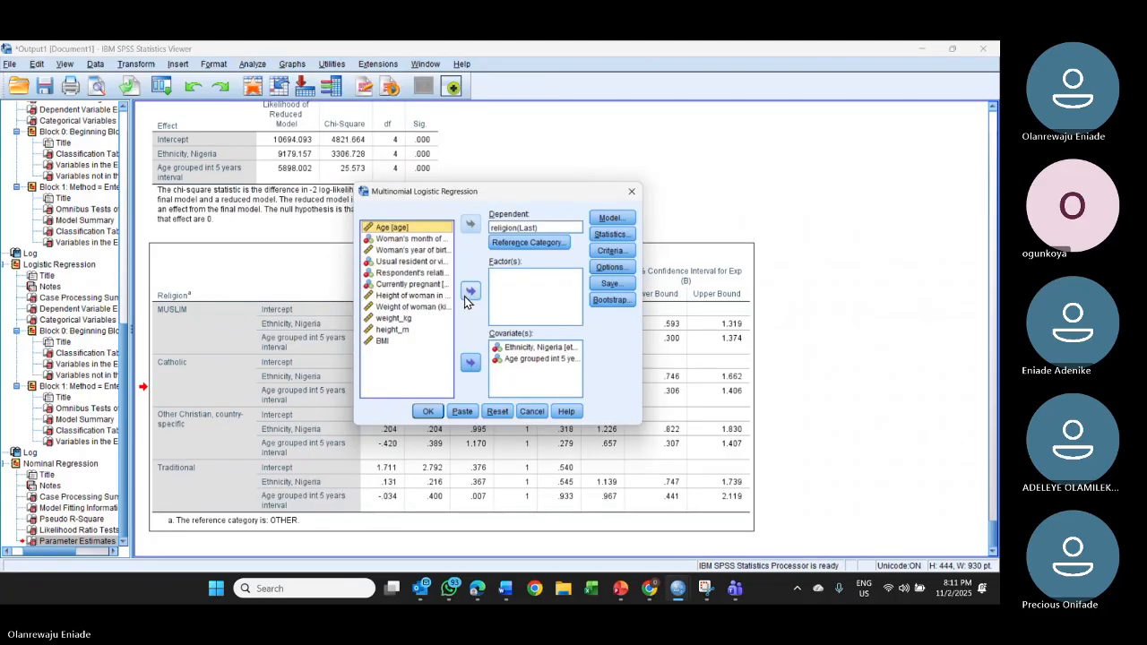
{"action": "left_click", "coordinate": [553, 350]}
{"action": "double_click", "coordinate": [531, 351]}
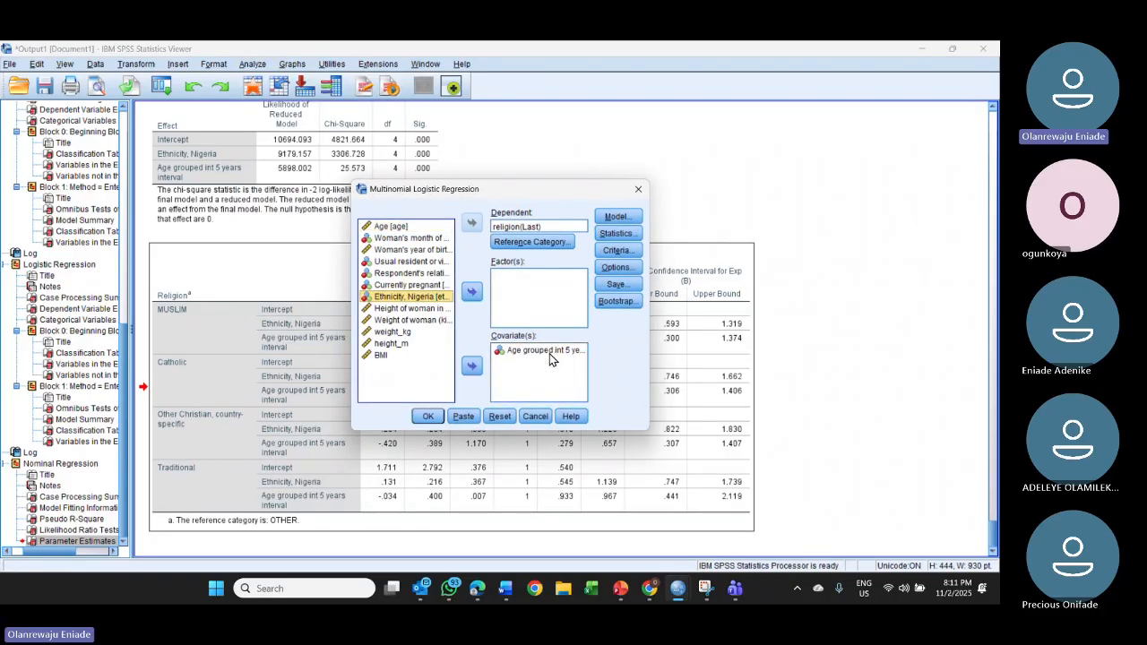
{"action": "left_click", "coordinate": [473, 292]}
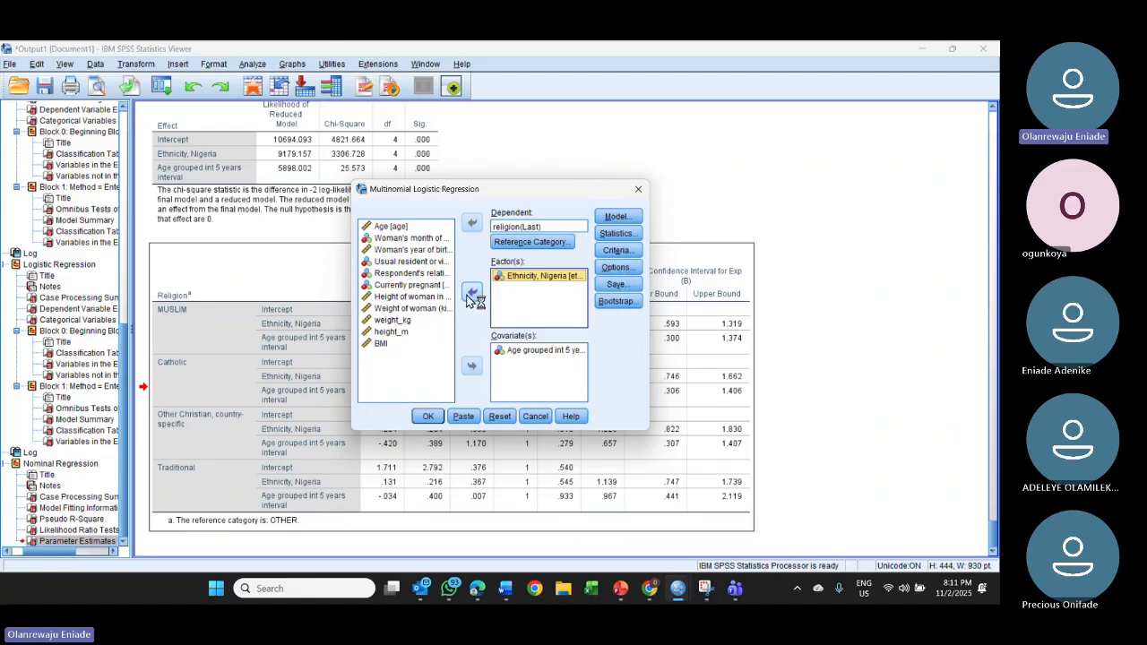
{"action": "left_click", "coordinate": [472, 291]}
{"action": "left_click", "coordinate": [473, 367]}
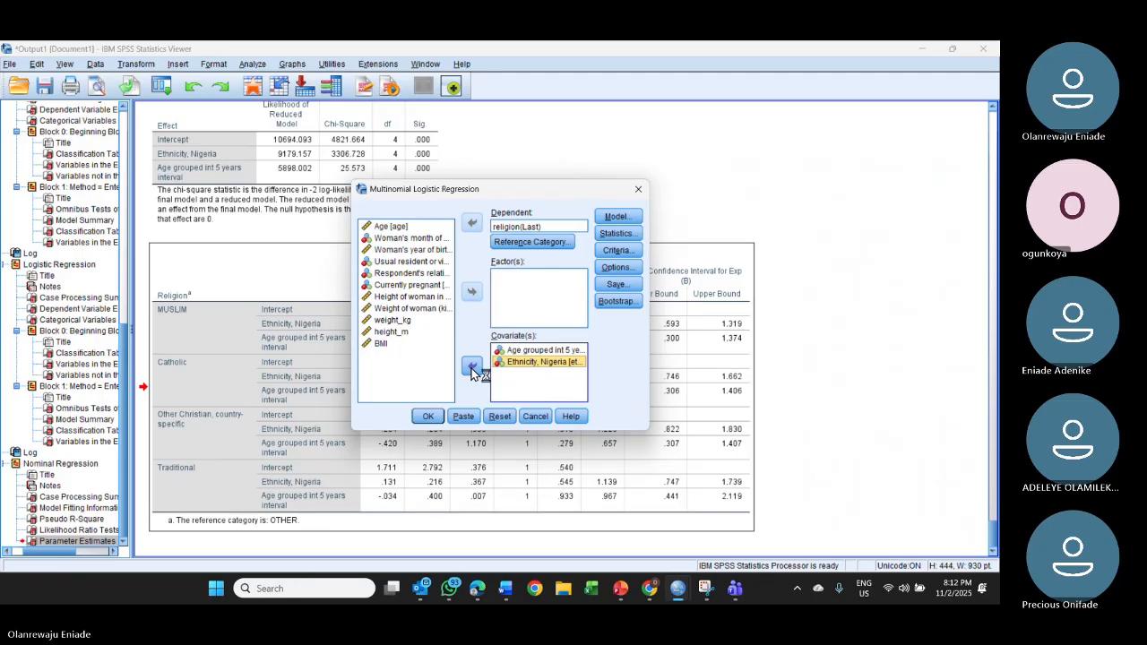
Step: Check the Statistics and Options settings of the reopened multinomial regression again, leaving both unchanged
{"action": "left_click", "coordinate": [624, 235]}
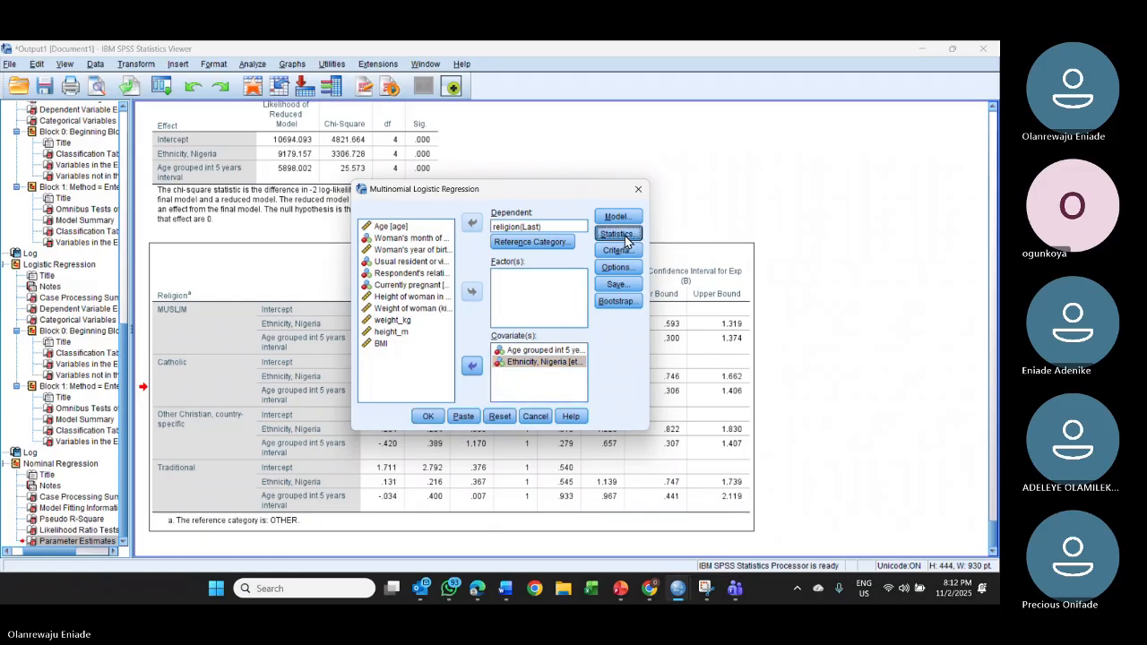
{"action": "left_click", "coordinate": [624, 121]}
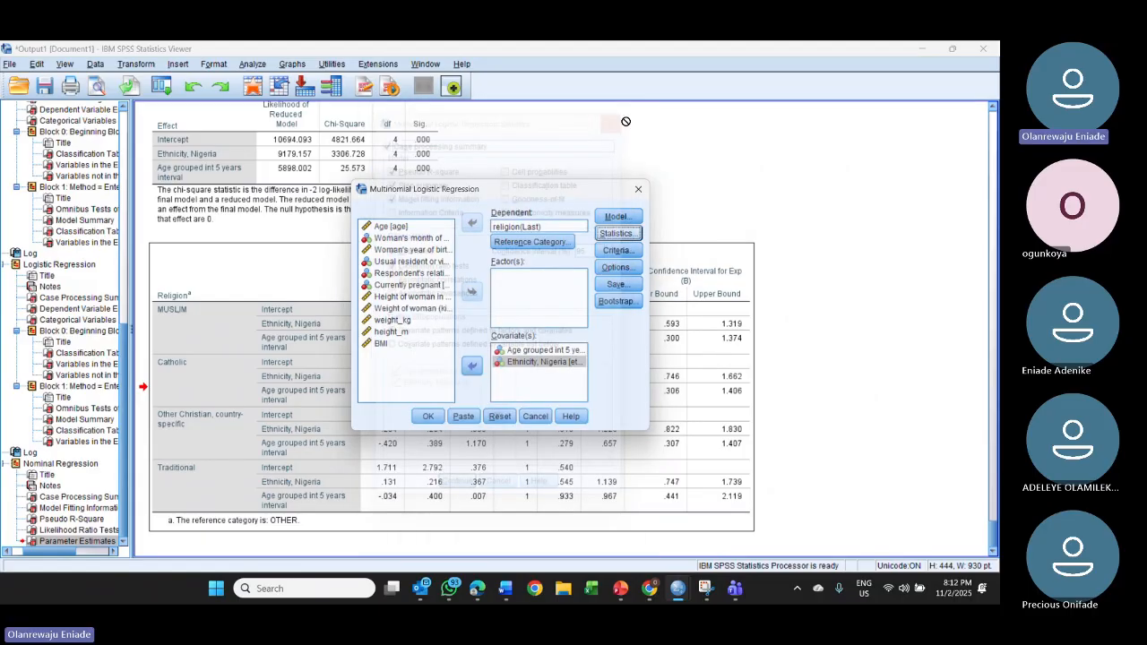
{"action": "left_click", "coordinate": [615, 268]}
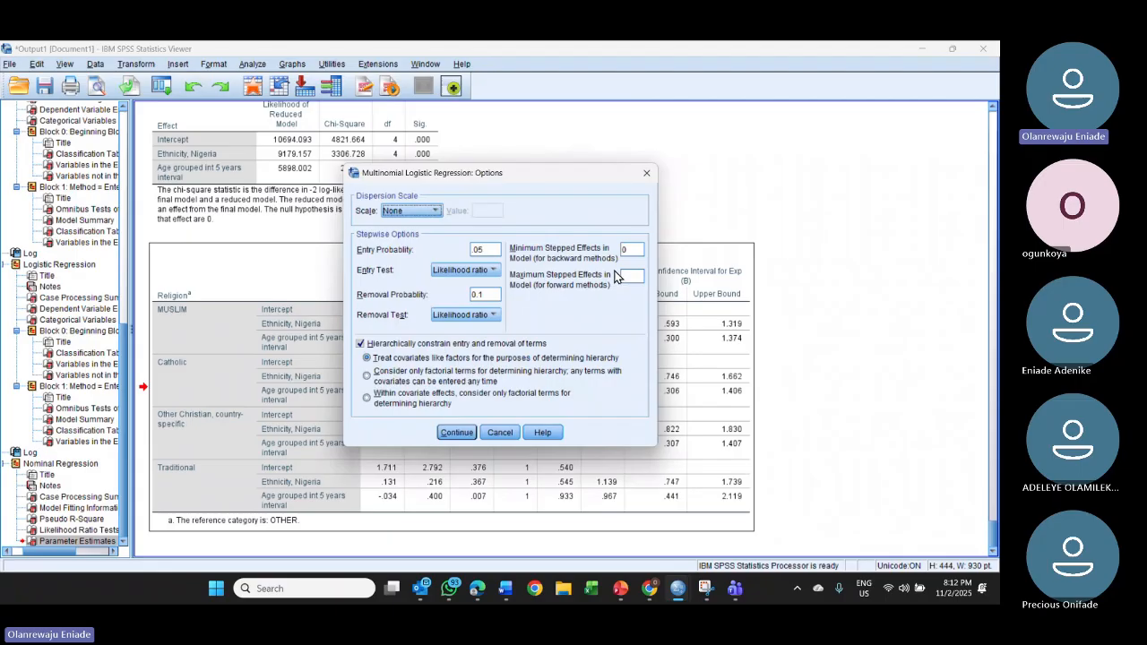
{"action": "left_click", "coordinate": [647, 175]}
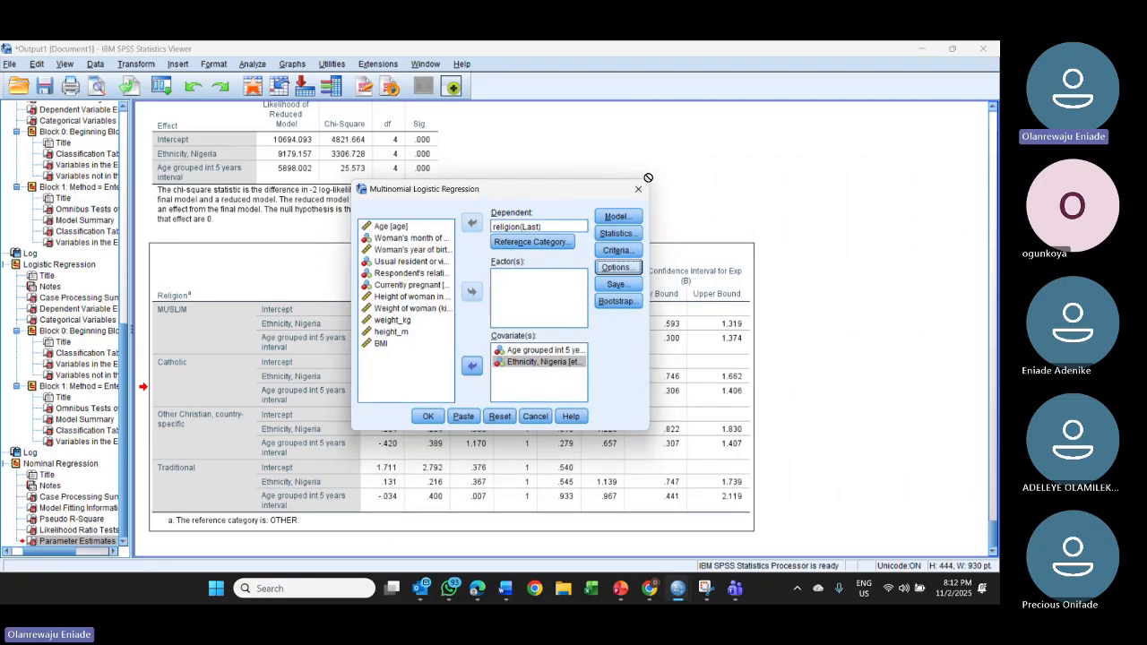
Step: Dismiss the multinomial regression setup and review the Nominal Regression output from the Case Processing Summary through the Parameter Estimates
{"action": "left_click_drag", "start_coordinate": [563, 192], "coordinate": [781, 215]}
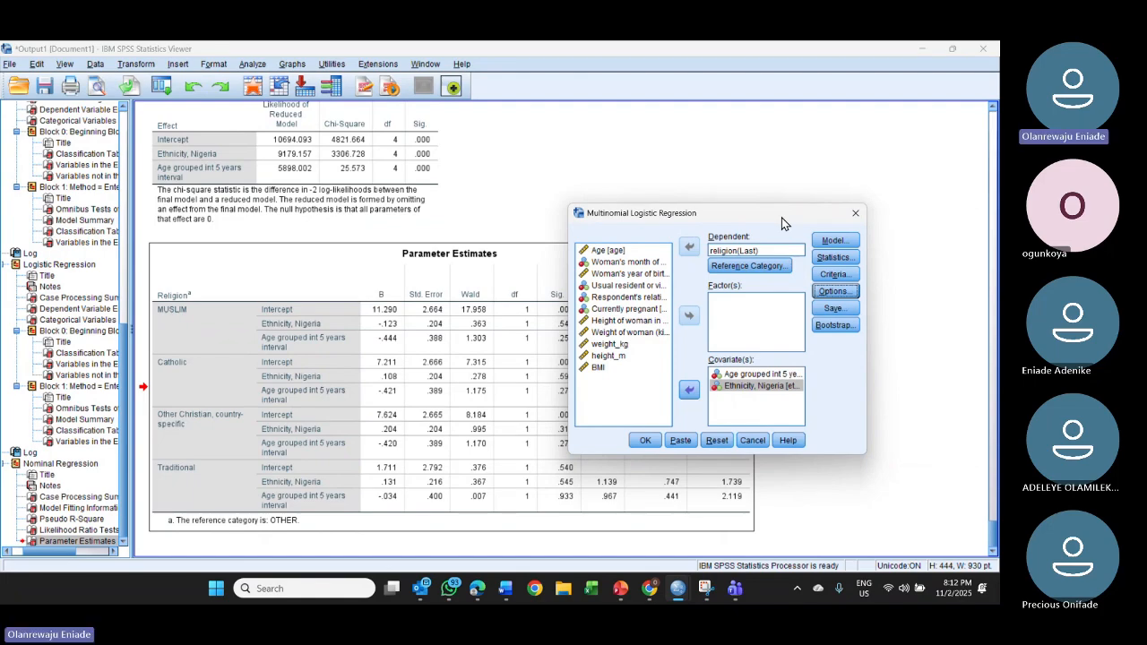
{"action": "left_click", "coordinate": [855, 214]}
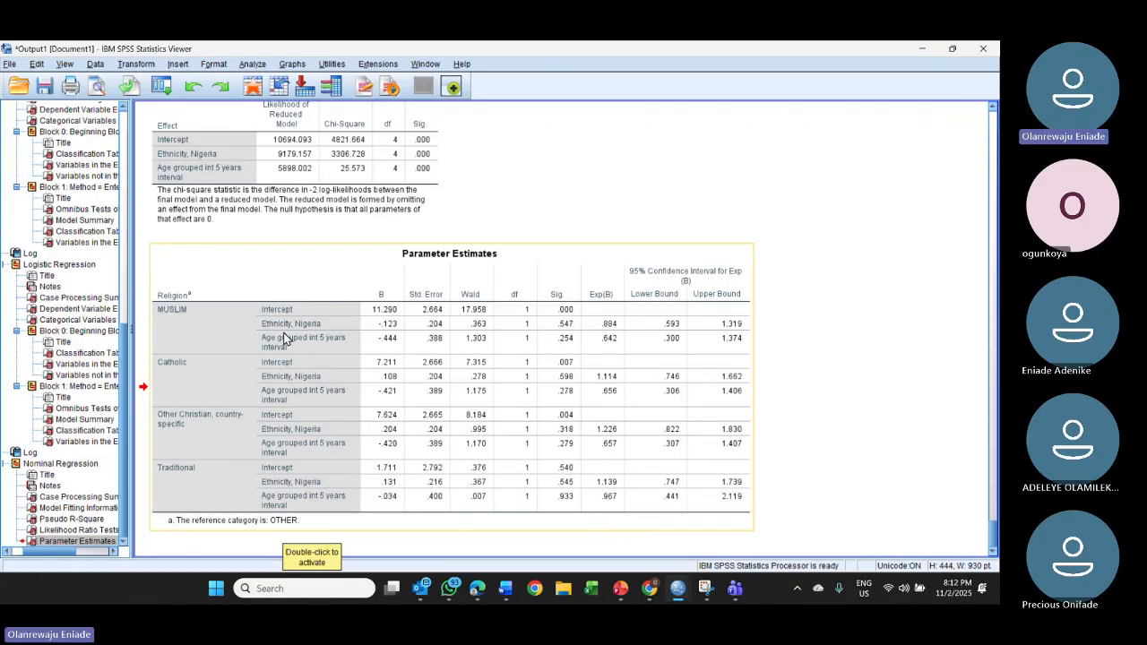
{"action": "scroll", "coordinate": [276, 335], "scroll_direction": "up", "scroll_amount": 10}
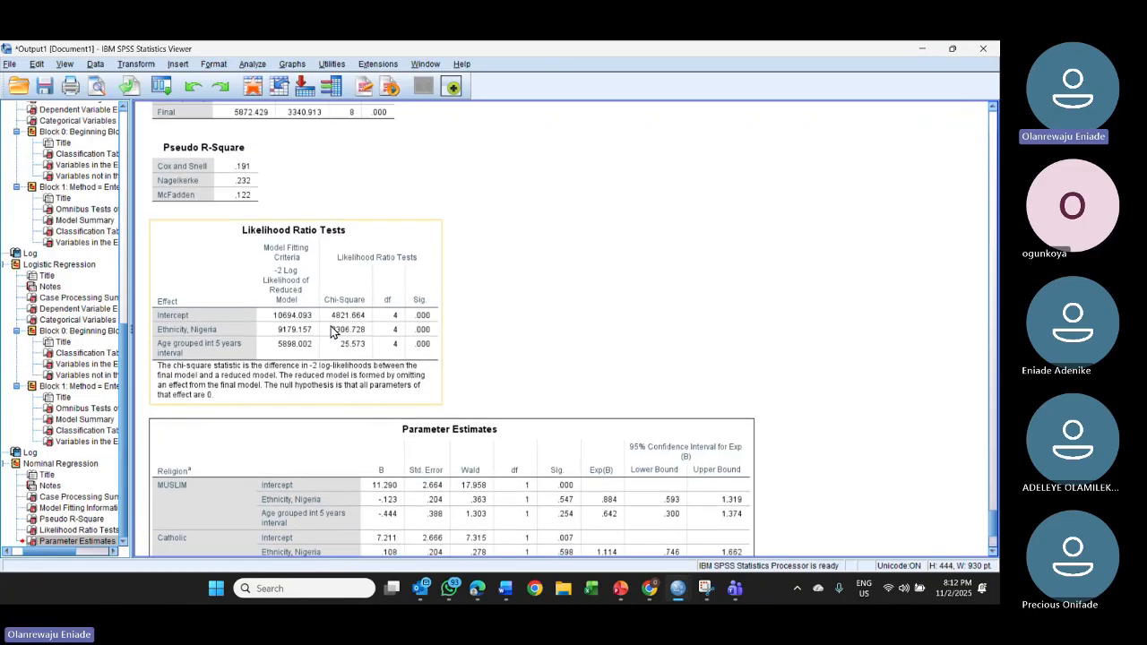
{"action": "scroll", "coordinate": [332, 327], "scroll_direction": "up", "scroll_amount": 3}
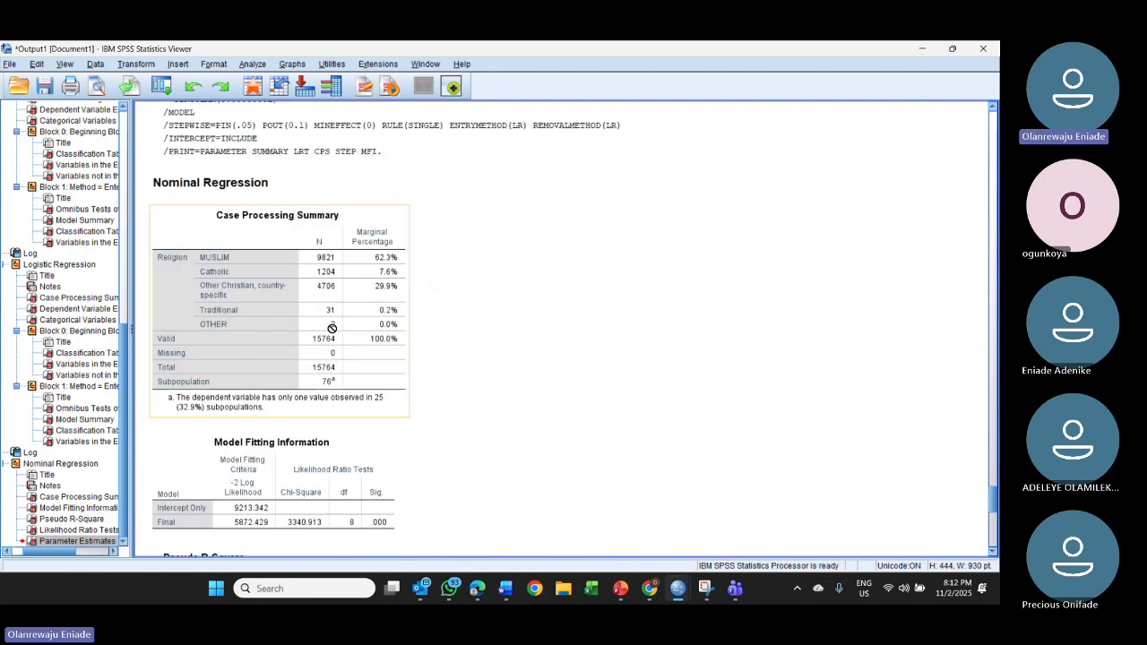
{"action": "scroll", "coordinate": [331, 328], "scroll_direction": "up", "scroll_amount": 2}
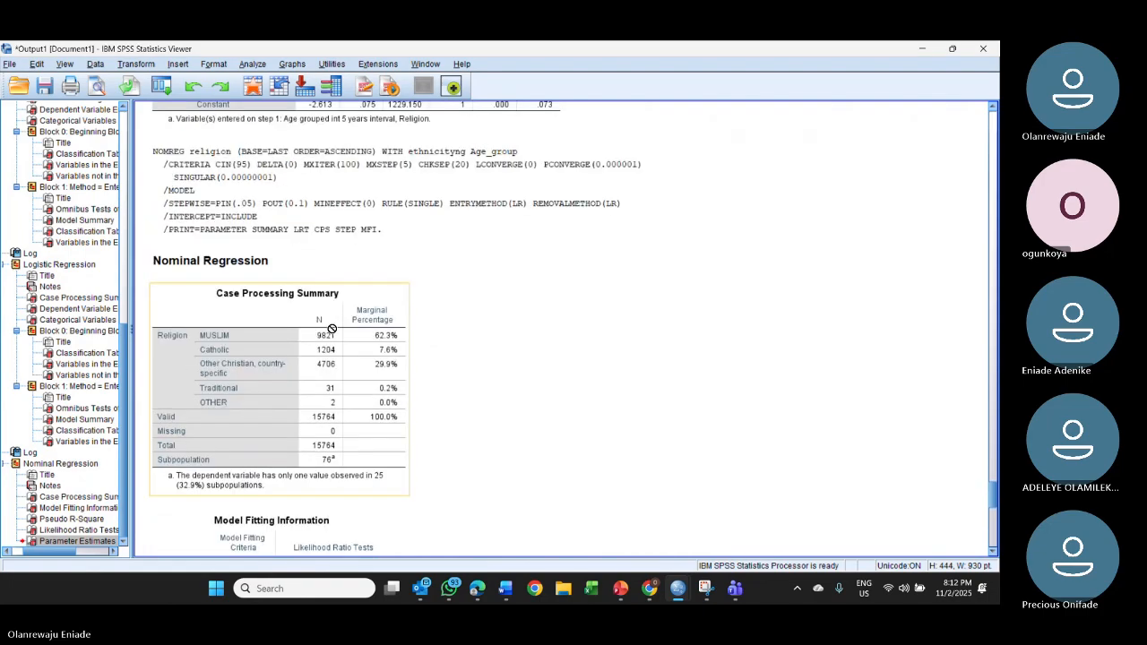
{"action": "scroll", "coordinate": [332, 329], "scroll_direction": "up", "scroll_amount": 4}
{"action": "scroll", "coordinate": [331, 329], "scroll_direction": "down", "scroll_amount": 15}
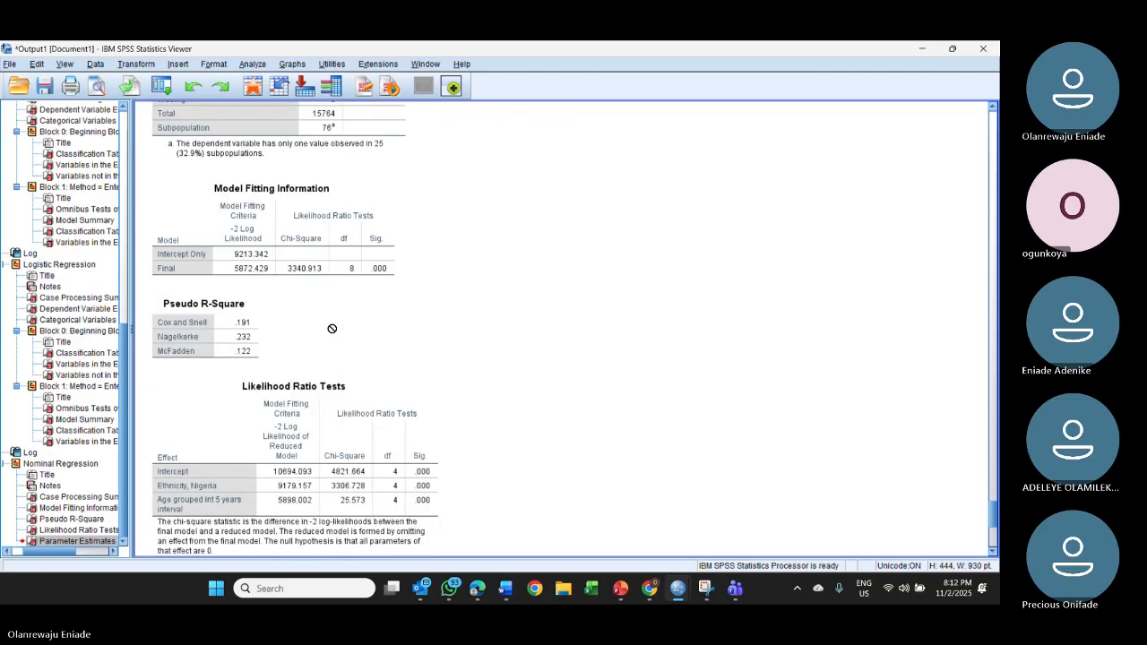
{"action": "scroll", "coordinate": [332, 329], "scroll_direction": "down", "scroll_amount": 1}
{"action": "scroll", "coordinate": [331, 329], "scroll_direction": "down", "scroll_amount": 10}
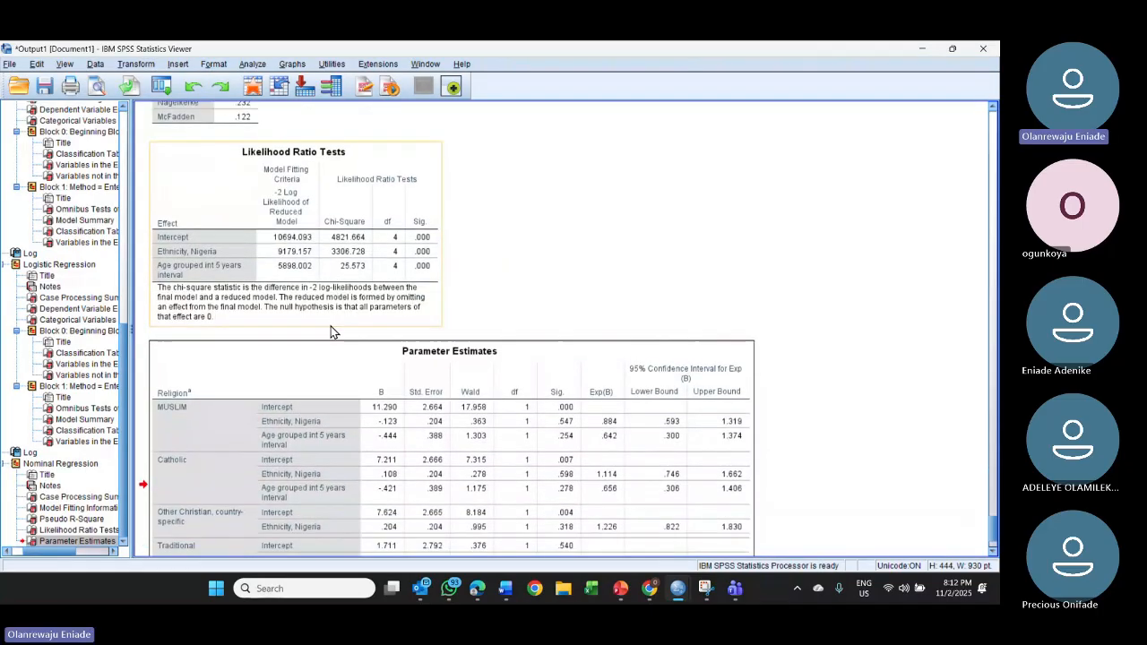
{"action": "scroll", "coordinate": [331, 326], "scroll_direction": "up", "scroll_amount": 3}
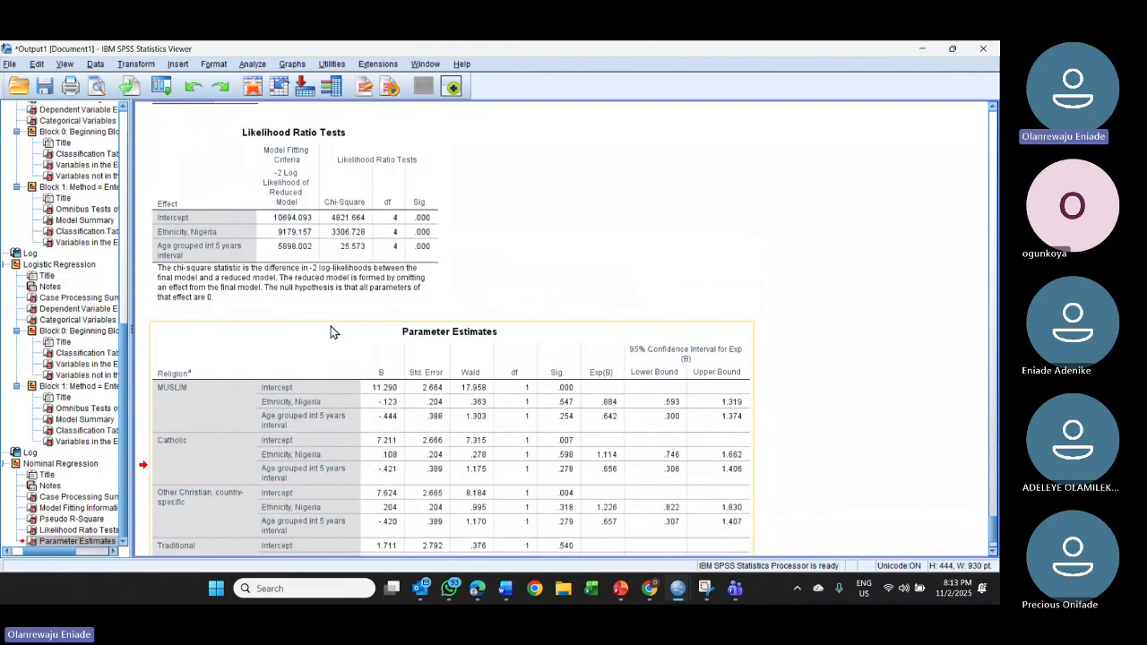
{"action": "scroll", "coordinate": [331, 327], "scroll_direction": "up", "scroll_amount": 1}
{"action": "scroll", "coordinate": [330, 326], "scroll_direction": "down", "scroll_amount": 4}
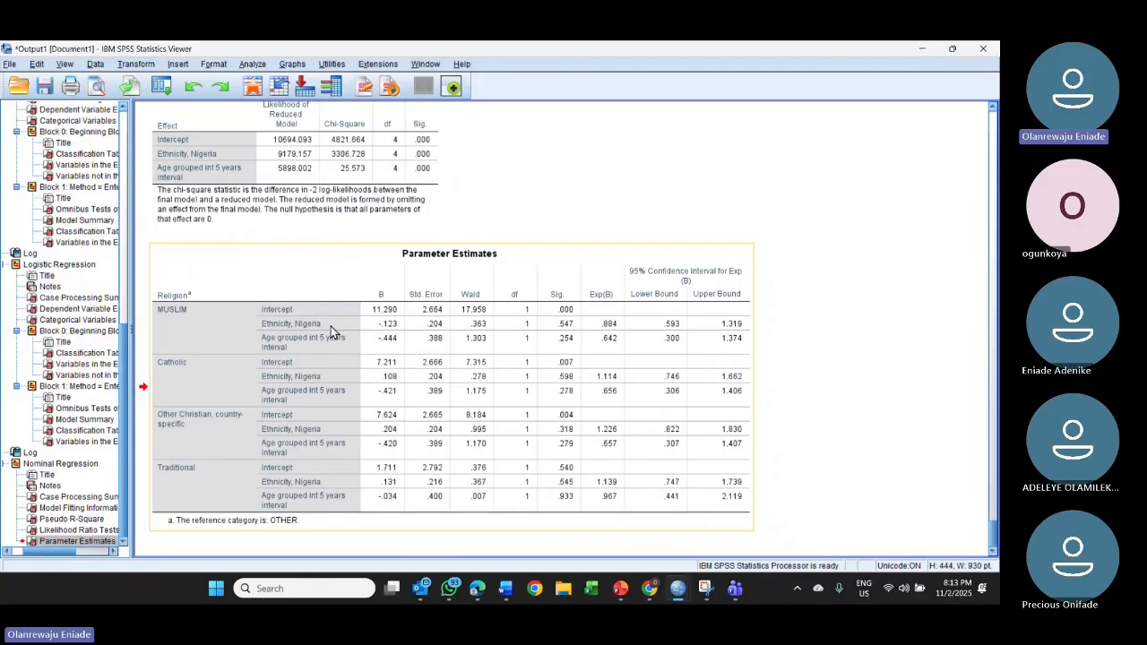
Step: Run Frequencies for Religion, adding Ethnicity, Nigeria and Age grouped int 5 years interval to the variables
{"action": "left_click", "coordinate": [253, 63]}
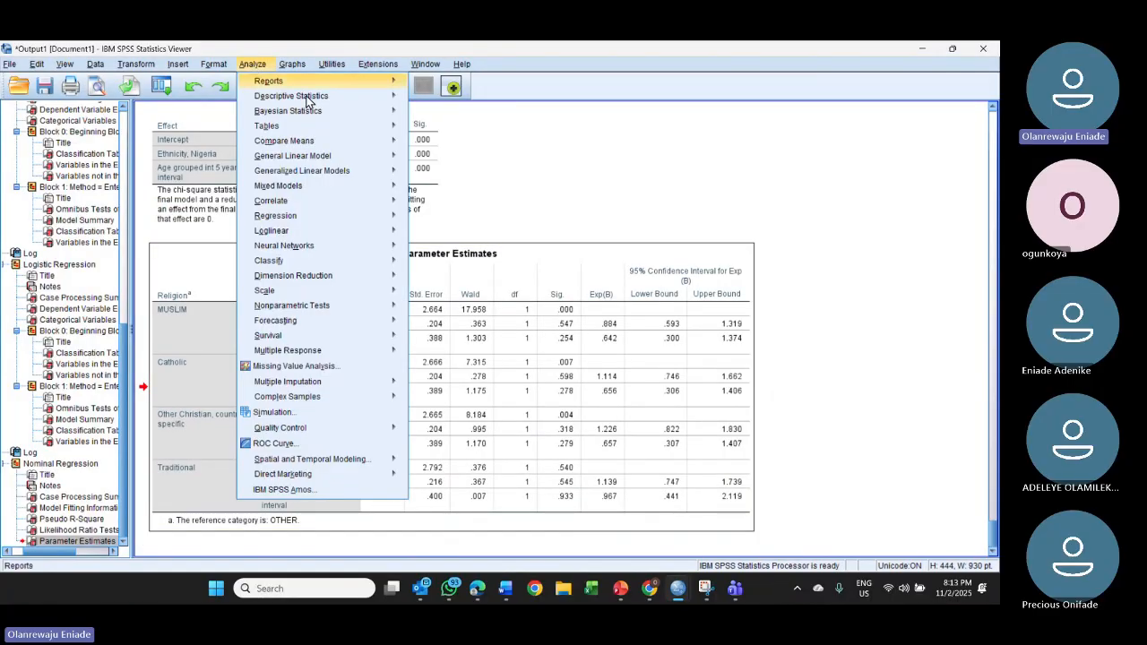
{"action": "mouse_move", "coordinate": [308, 97]}
{"action": "left_click", "coordinate": [441, 104]}
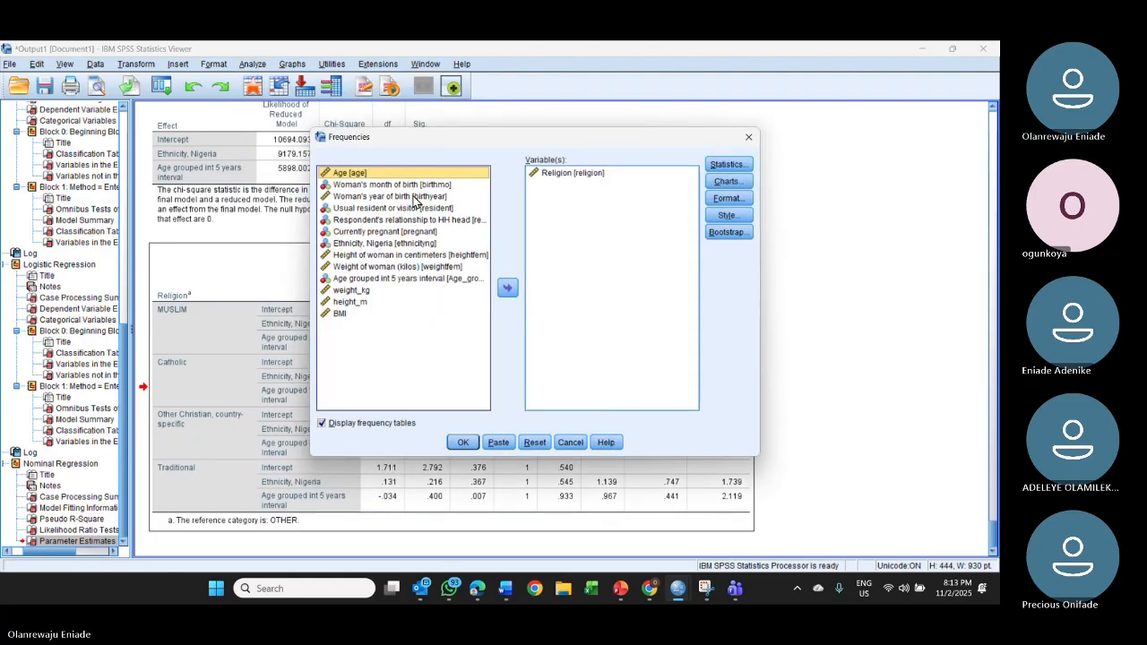
{"action": "left_click", "coordinate": [381, 243]}
{"action": "double_click", "coordinate": [381, 243]}
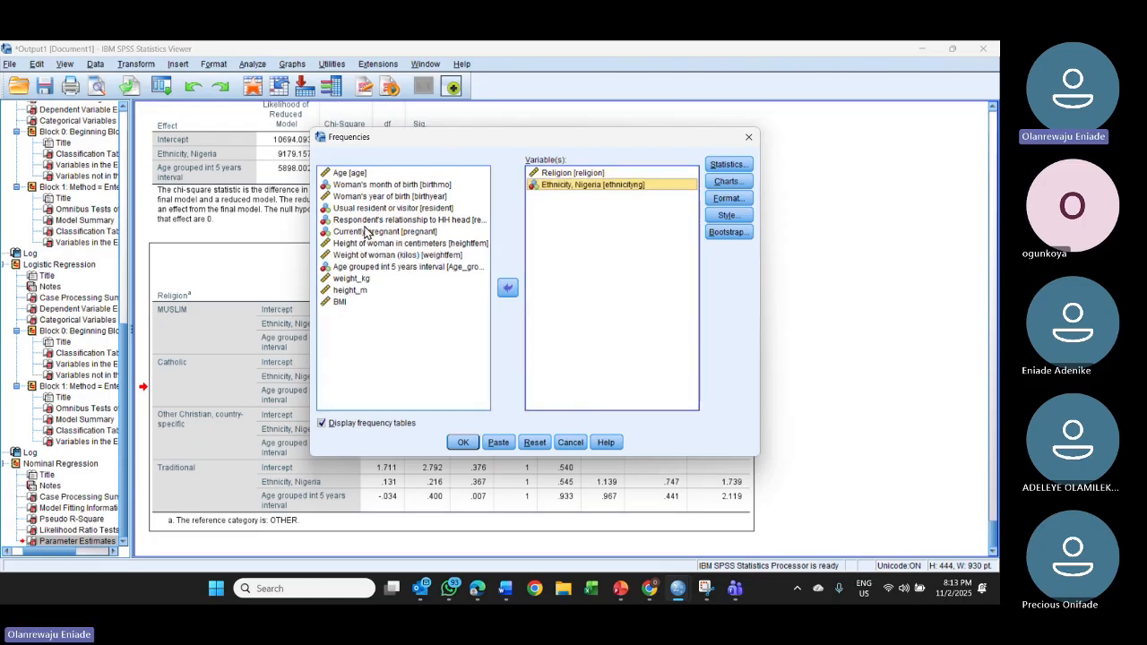
{"action": "left_click", "coordinate": [367, 266]}
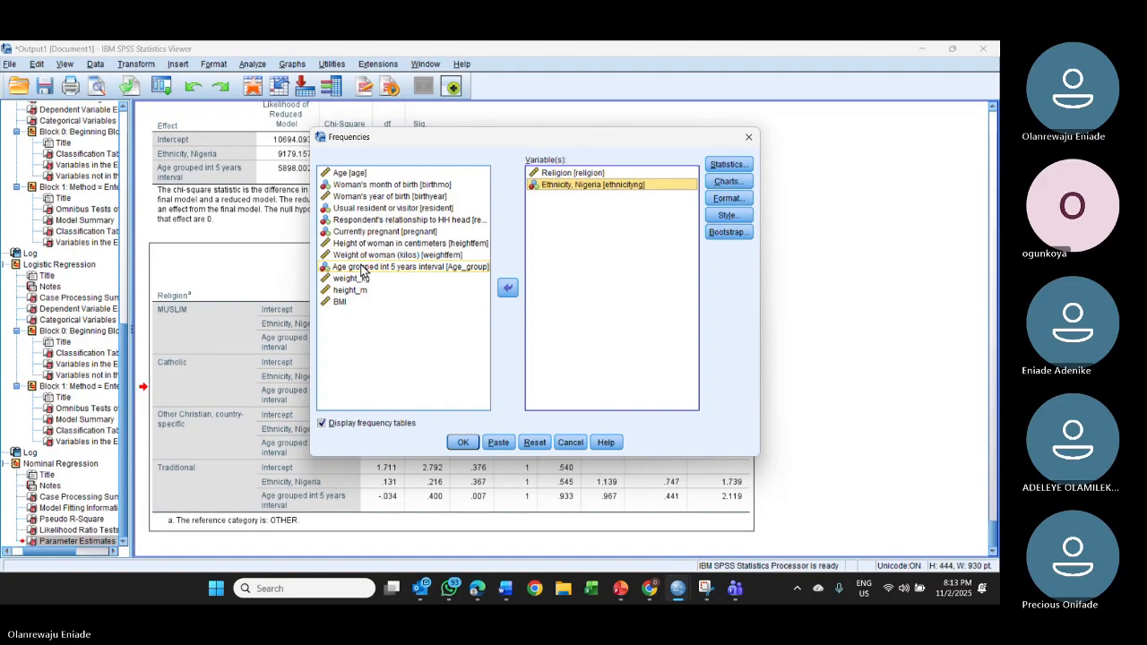
{"action": "double_click", "coordinate": [367, 266]}
{"action": "left_click", "coordinate": [476, 442]}
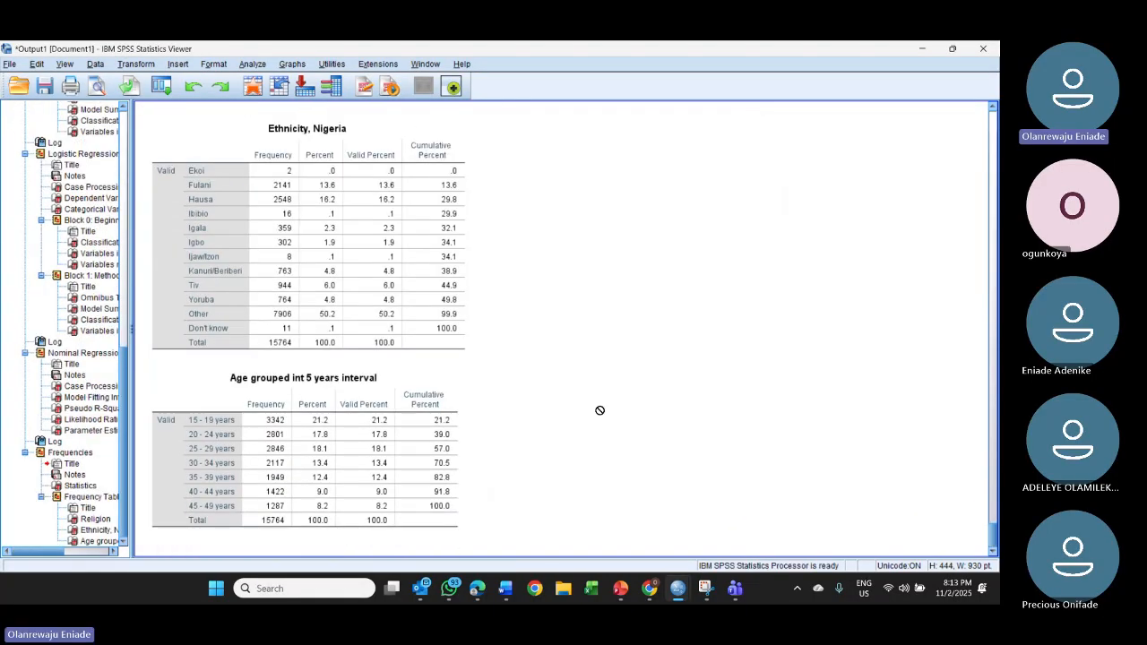
Step: Examine the frequency tables for religion, ethnicity and age group, and compare their categories with the multinomial Parameter Estimates
{"action": "scroll", "coordinate": [313, 360], "scroll_direction": "up", "scroll_amount": 5}
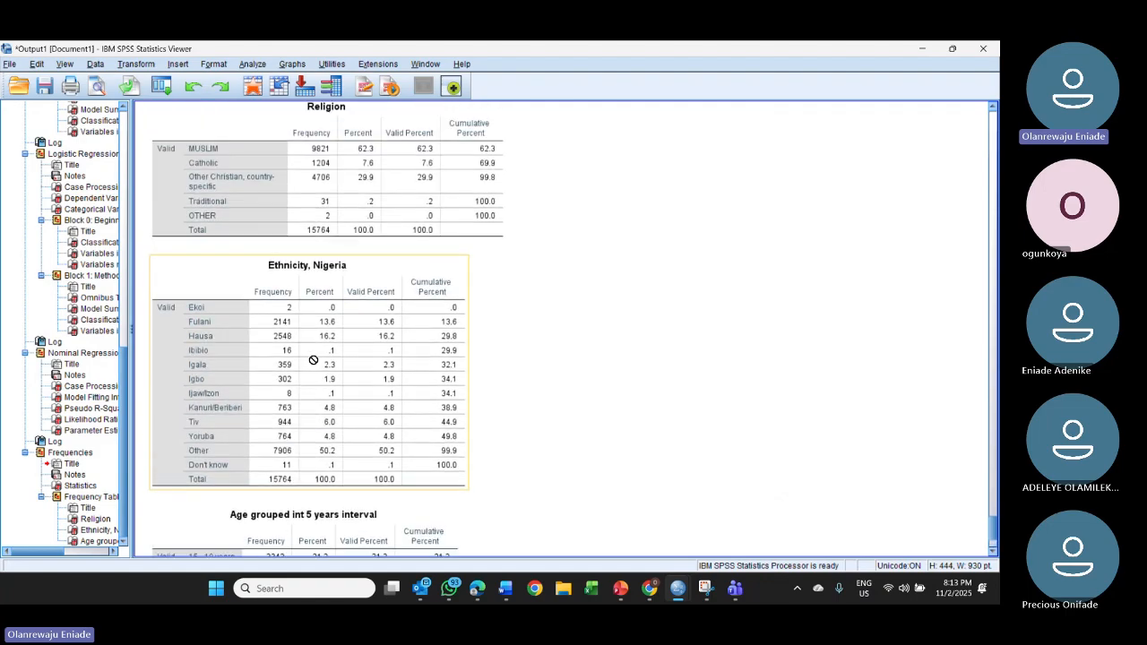
{"action": "scroll", "coordinate": [313, 361], "scroll_direction": "up", "scroll_amount": 8}
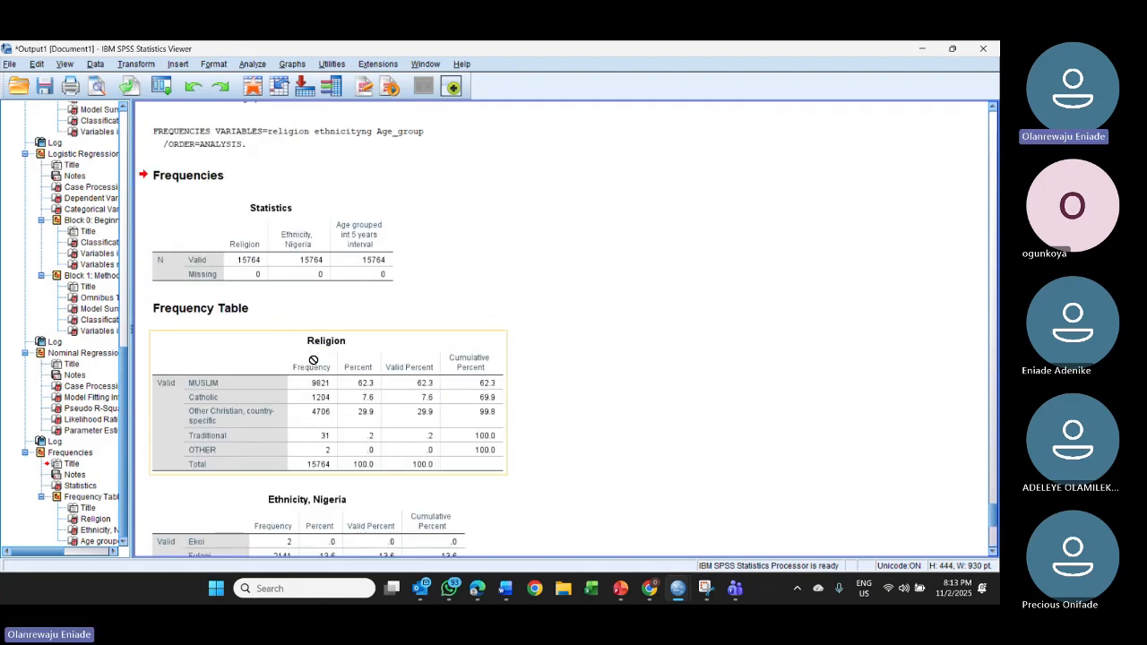
{"action": "scroll", "coordinate": [313, 360], "scroll_direction": "down", "scroll_amount": 8}
{"action": "scroll", "coordinate": [313, 360], "scroll_direction": "up", "scroll_amount": 20}
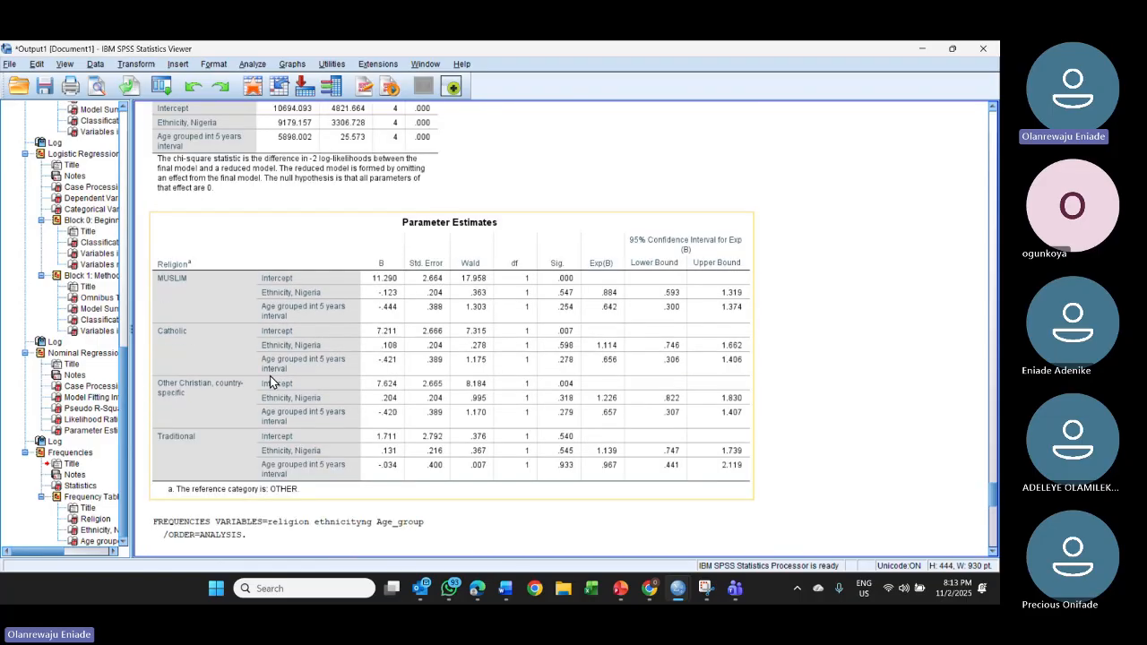
{"action": "scroll", "coordinate": [272, 381], "scroll_direction": "down", "scroll_amount": 1}
{"action": "scroll", "coordinate": [272, 381], "scroll_direction": "up", "scroll_amount": 7}
{"action": "scroll", "coordinate": [272, 381], "scroll_direction": "down", "scroll_amount": 15}
{"action": "scroll", "coordinate": [272, 381], "scroll_direction": "up", "scroll_amount": 9}
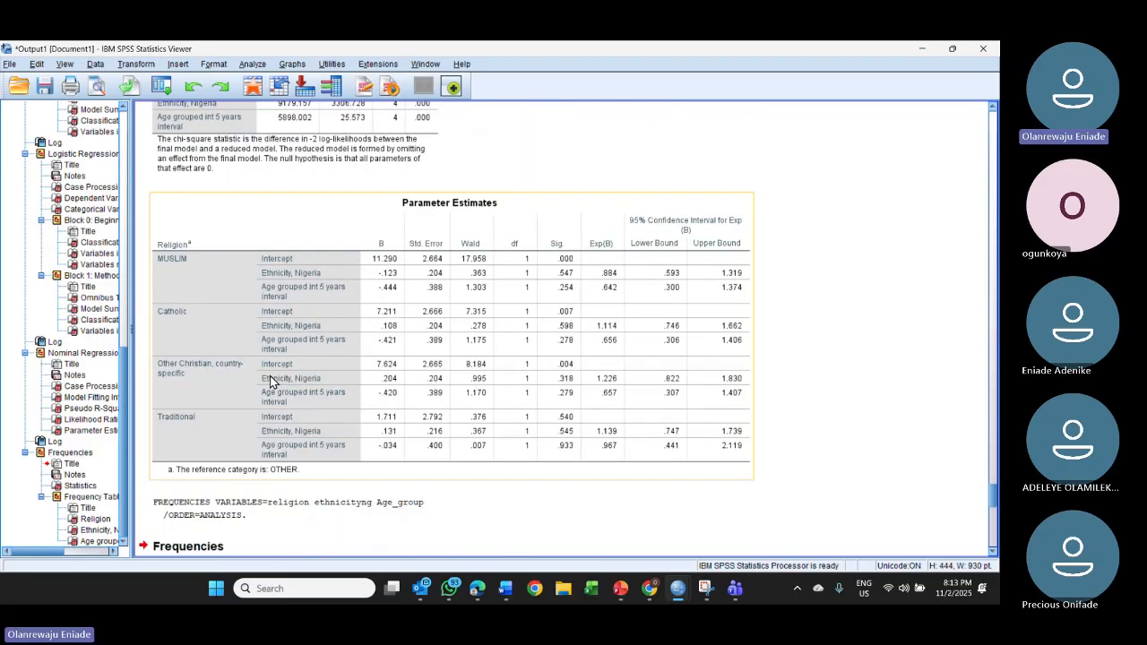
{"action": "scroll", "coordinate": [271, 381], "scroll_direction": "up", "scroll_amount": 4}
{"action": "scroll", "coordinate": [272, 381], "scroll_direction": "down", "scroll_amount": 20}
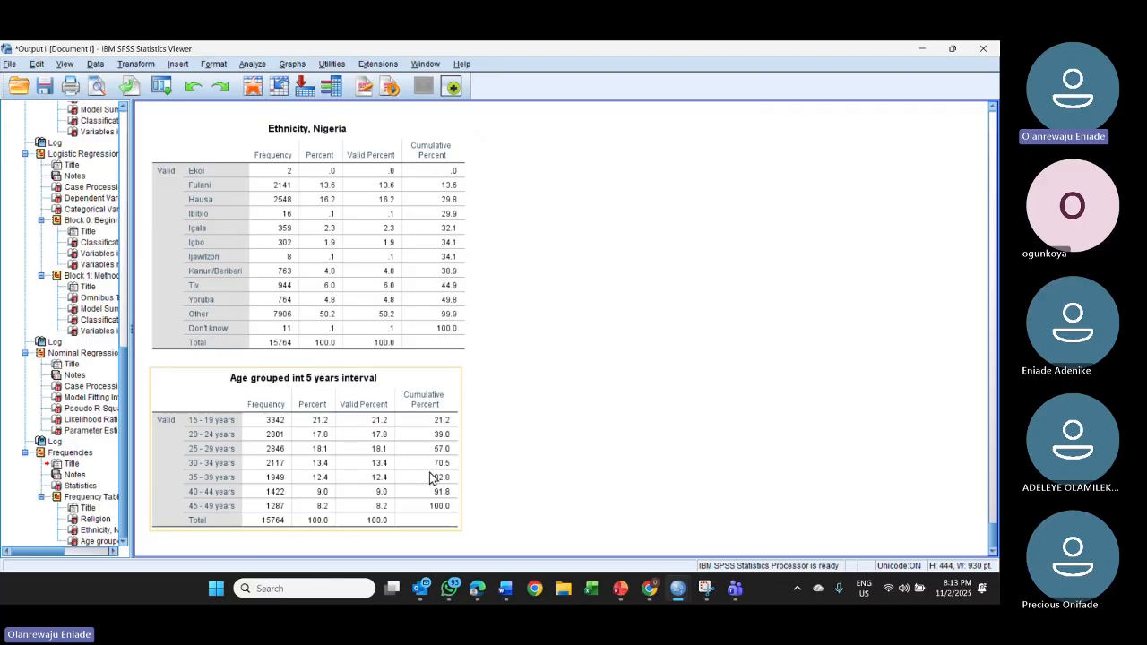
{"action": "scroll", "coordinate": [420, 426], "scroll_direction": "up", "scroll_amount": 1}
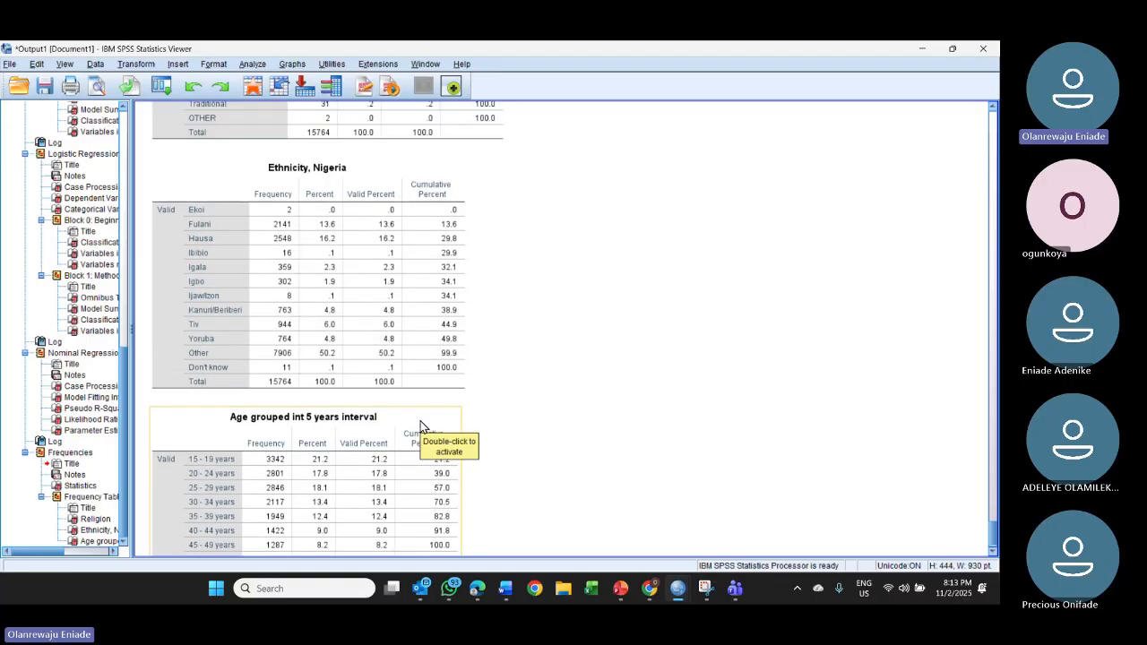
{"action": "scroll", "coordinate": [420, 426], "scroll_direction": "down", "scroll_amount": 1}
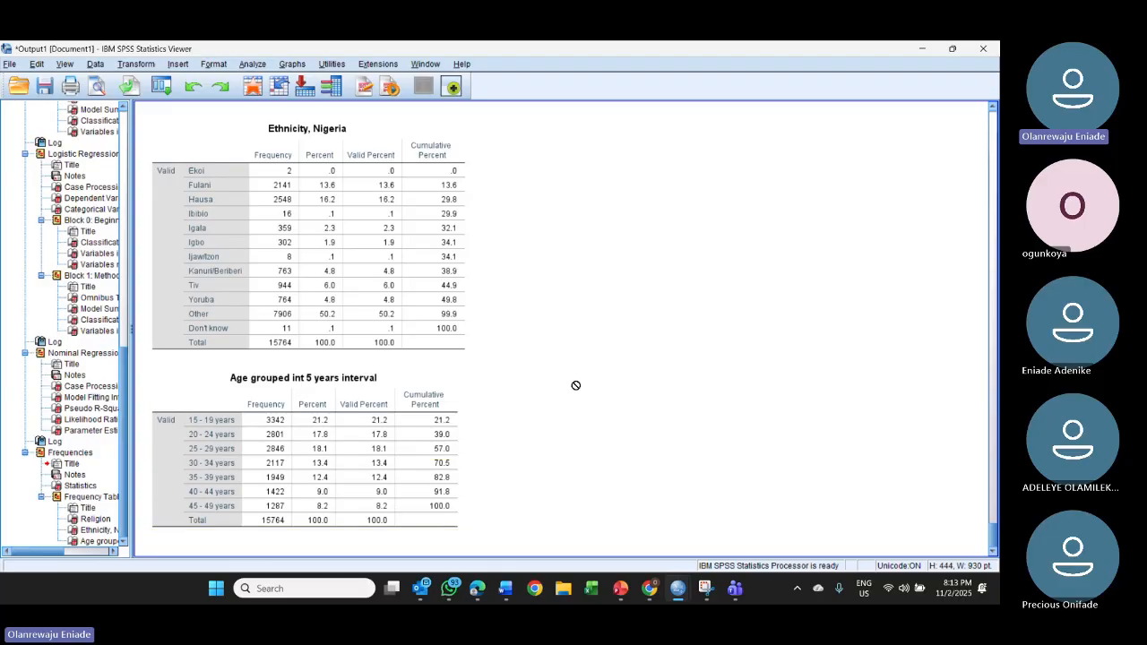
Step: Switch to the DHS Nigeria Data variable list and check the Teams meeting window before returning to the data editor
{"action": "mouse_move", "coordinate": [678, 587]}
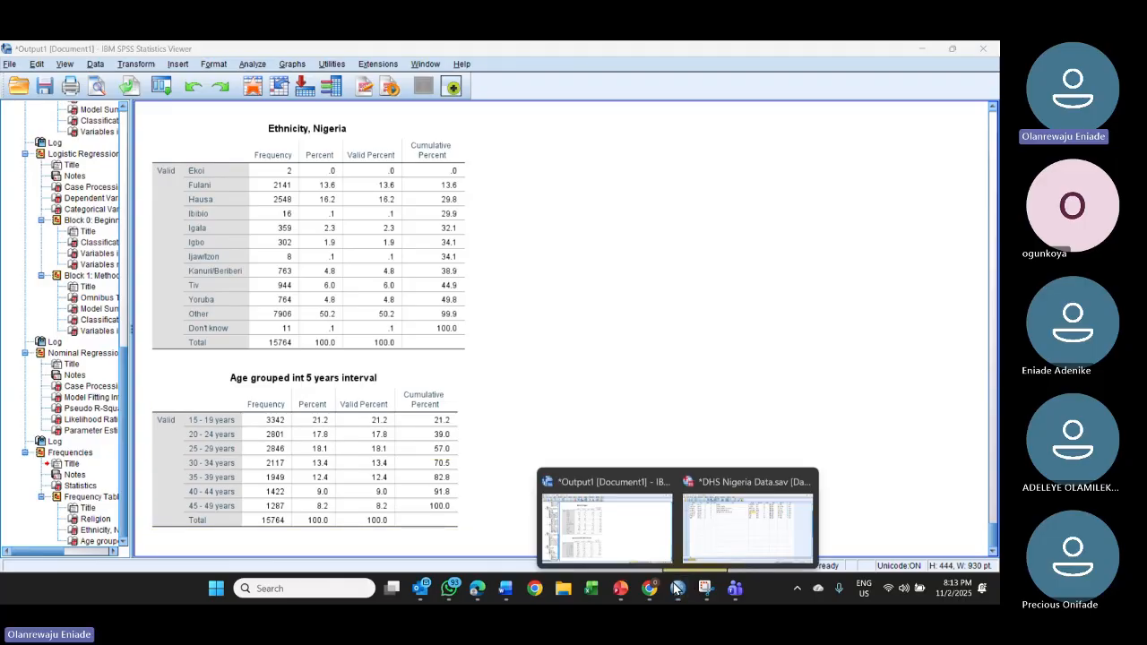
{"action": "left_click", "coordinate": [692, 520]}
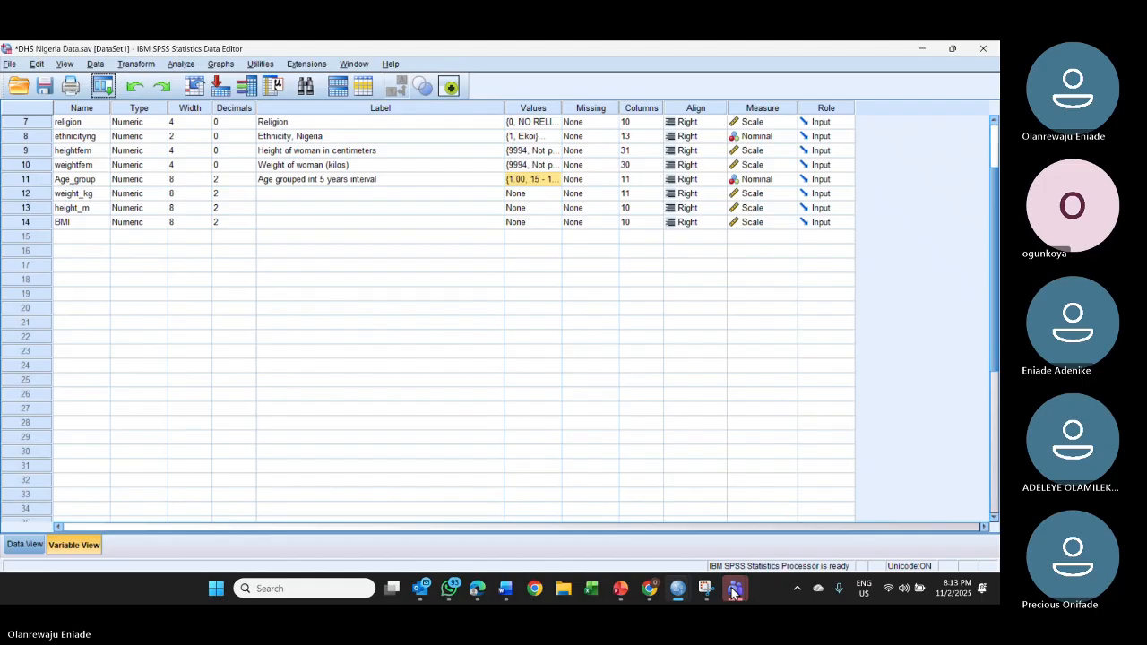
{"action": "mouse_move", "coordinate": [734, 591]}
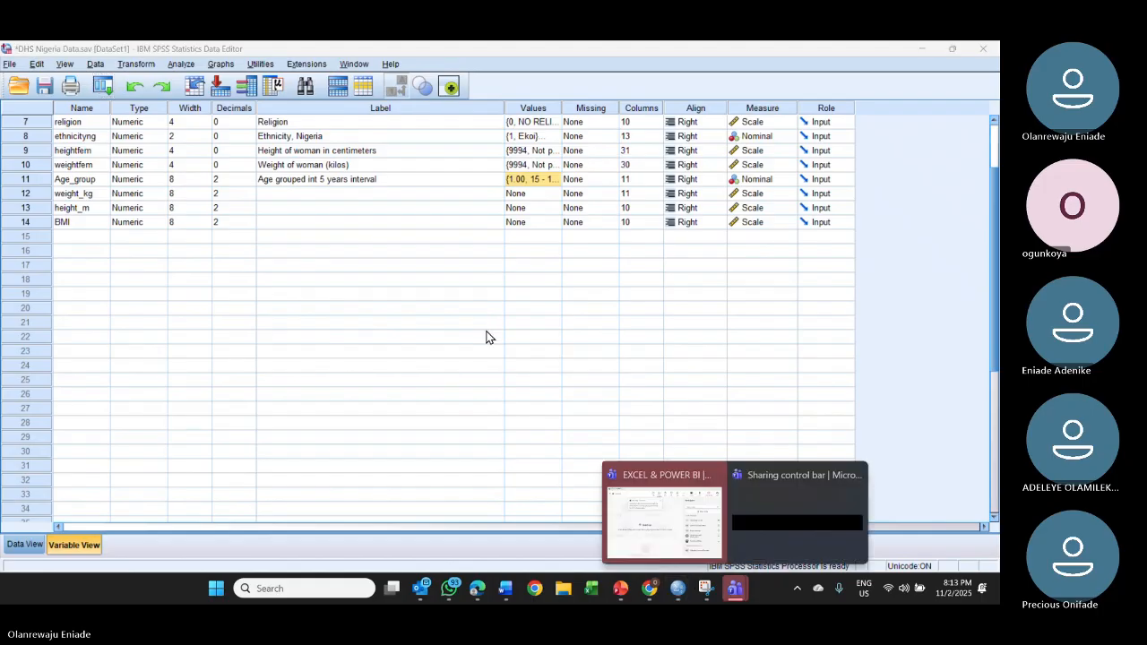
{"action": "left_click", "coordinate": [648, 517]}
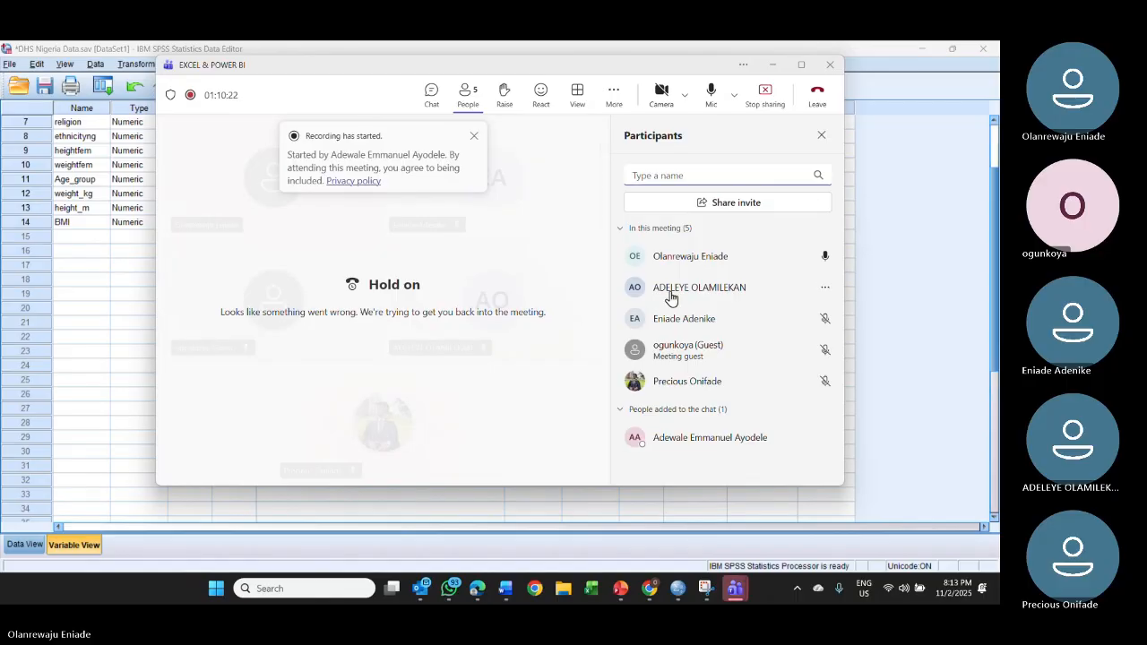
{"action": "left_click", "coordinate": [774, 66]}
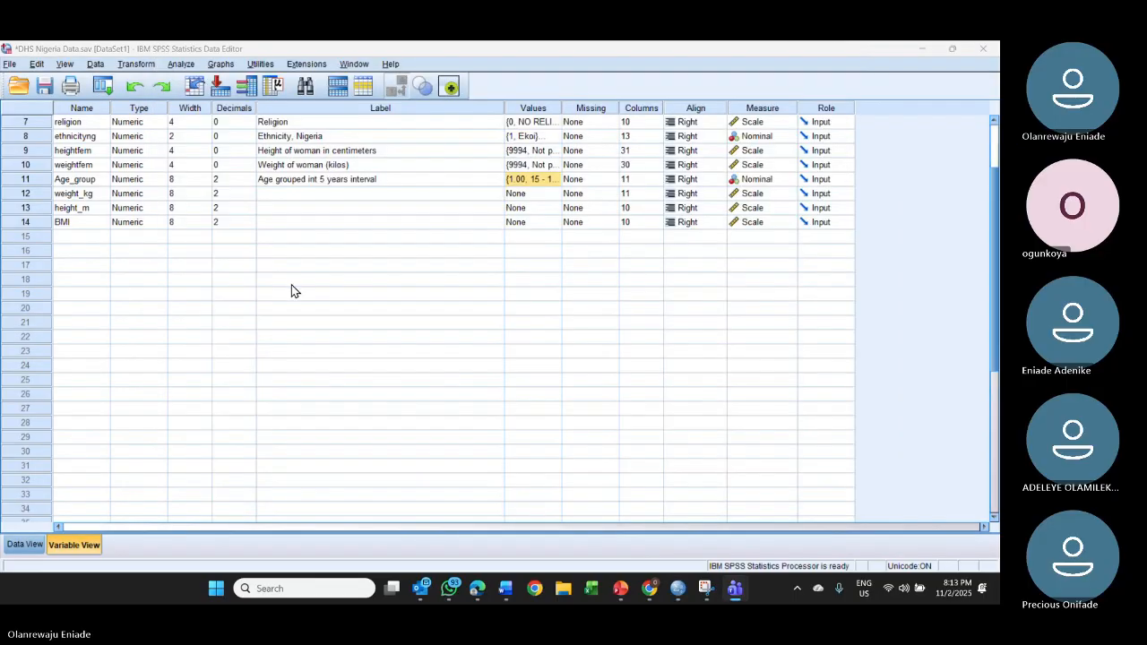
{"action": "scroll", "coordinate": [291, 290], "scroll_direction": "up", "scroll_amount": 2}
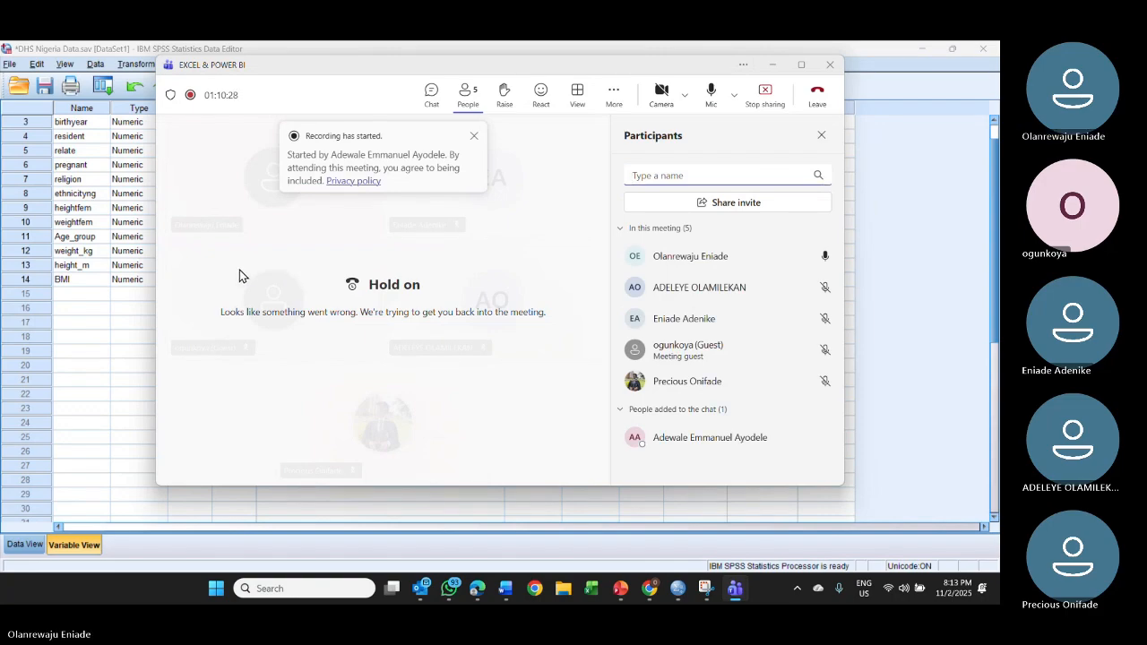
{"action": "left_click", "coordinate": [86, 296]}
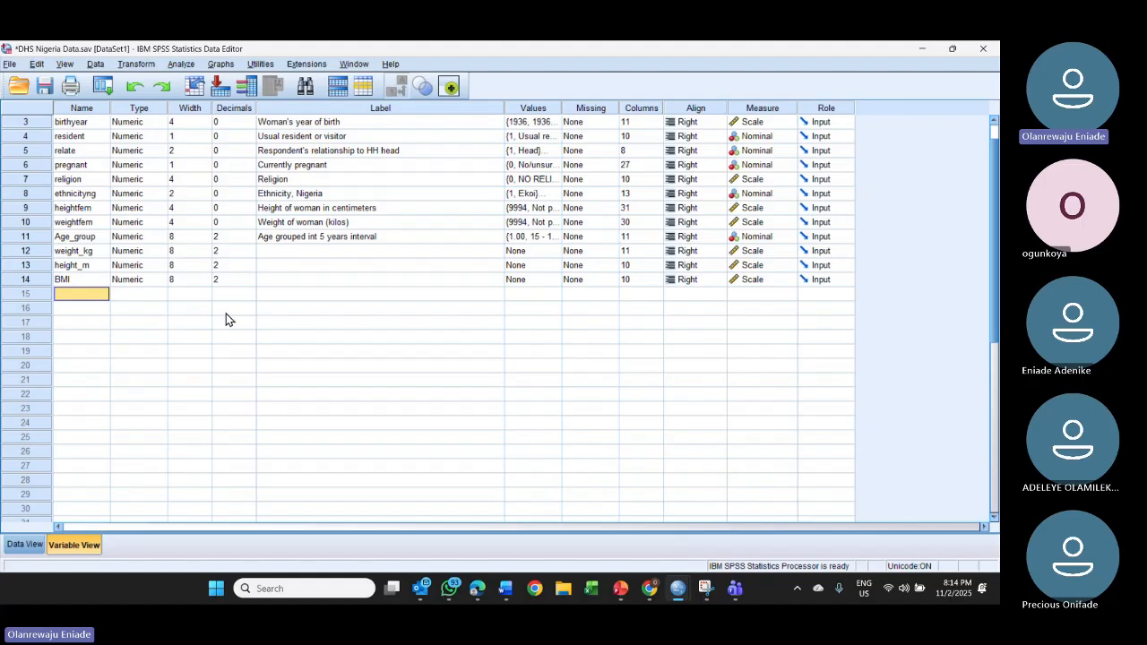
Step: Review the dataset's variable definitions, highlighting the Age_group and religion variables in turn
{"action": "scroll", "coordinate": [312, 265], "scroll_direction": "up", "scroll_amount": 1}
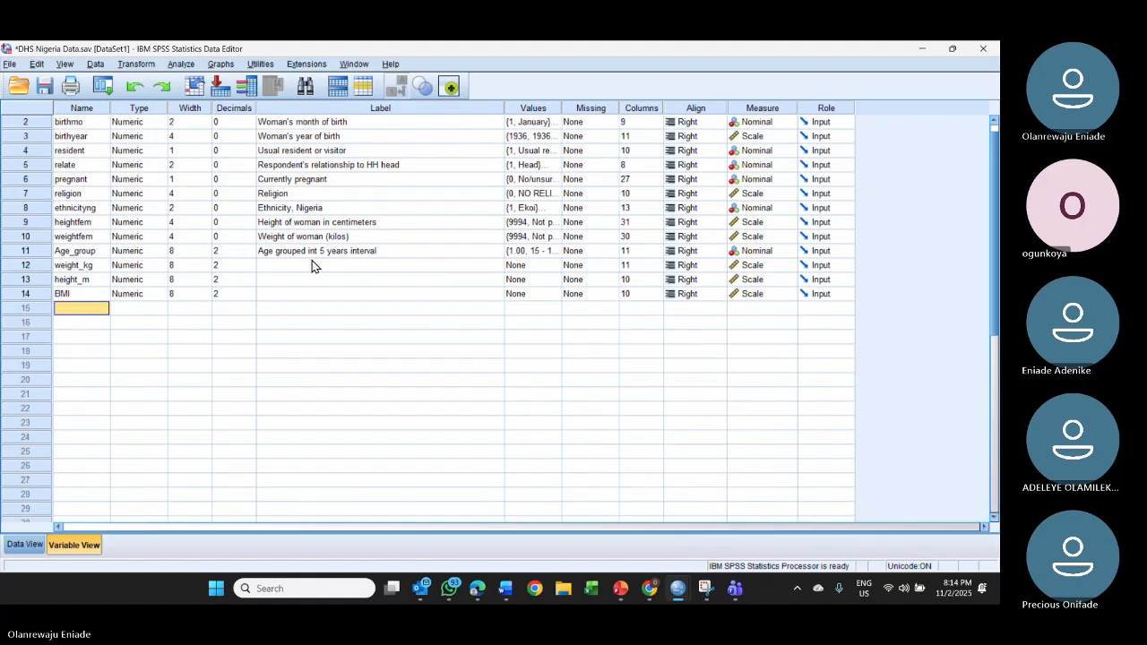
{"action": "scroll", "coordinate": [68, 295], "scroll_direction": "up", "scroll_amount": 1}
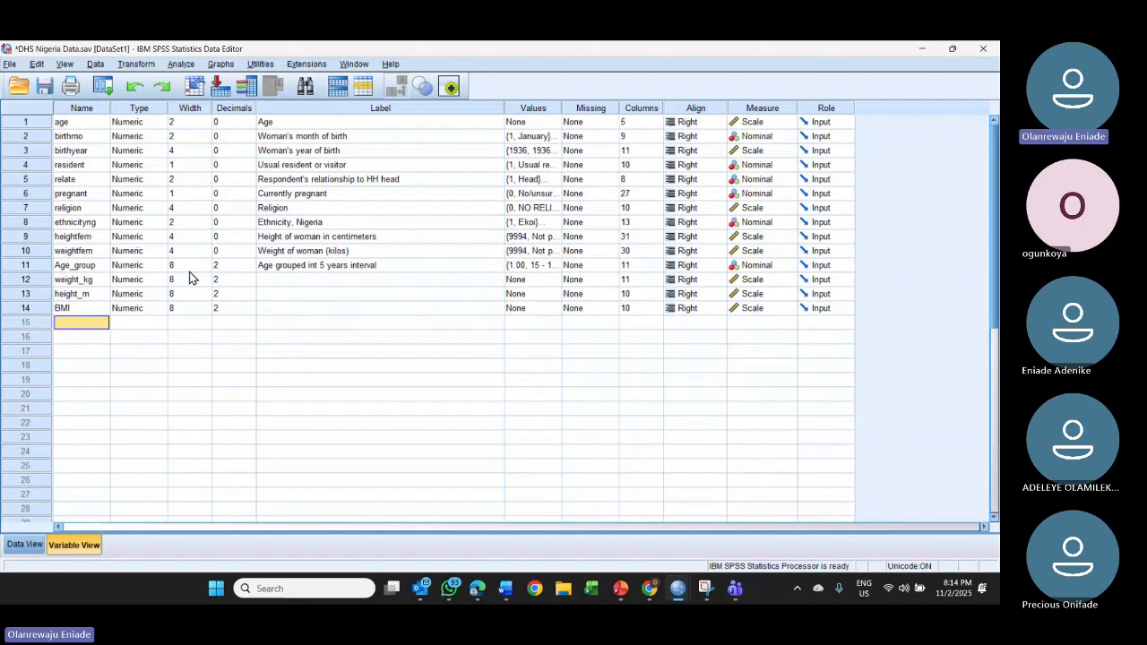
{"action": "left_click", "coordinate": [41, 268]}
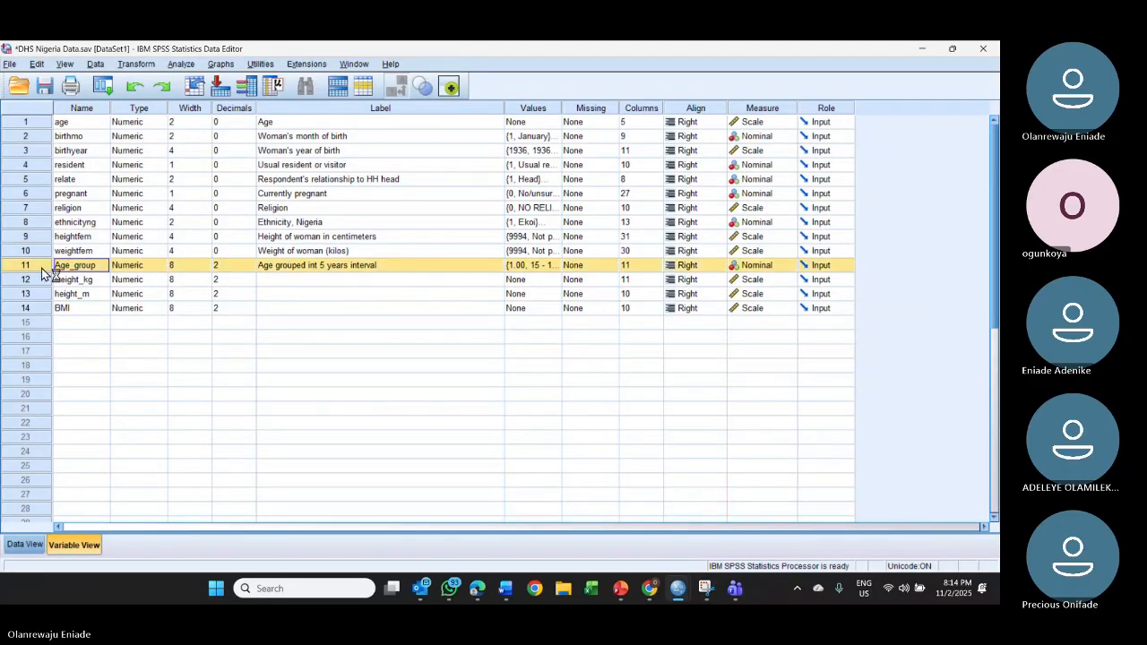
{"action": "left_click", "coordinate": [40, 209]}
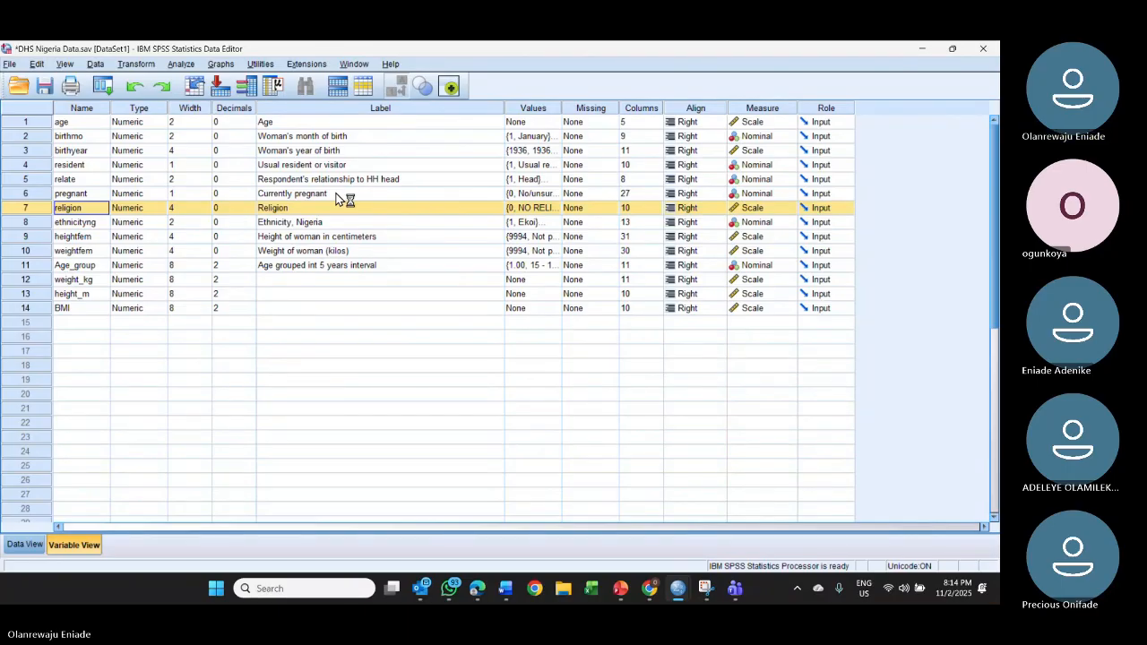
Step: Return to the SPSS output, dismiss the Teams meeting window and review the Religion and Ethnicity frequency tables
{"action": "left_click", "coordinate": [918, 55]}
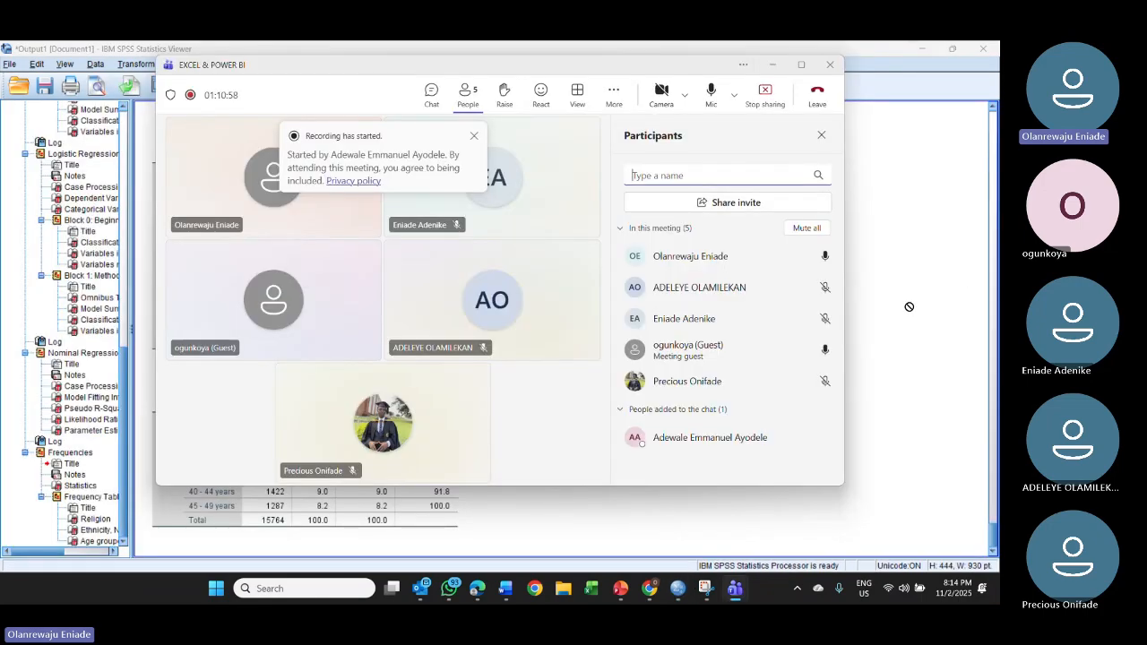
{"action": "left_click", "coordinate": [945, 202]}
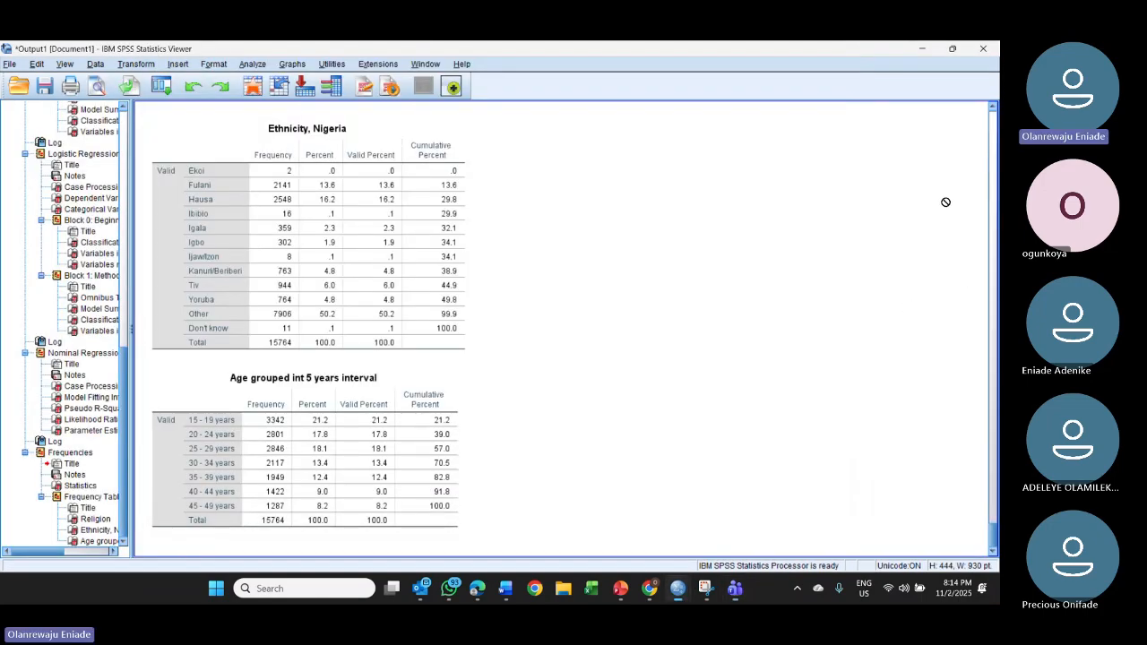
{"action": "scroll", "coordinate": [285, 390], "scroll_direction": "up", "scroll_amount": 2}
{"action": "scroll", "coordinate": [285, 390], "scroll_direction": "down", "scroll_amount": 2}
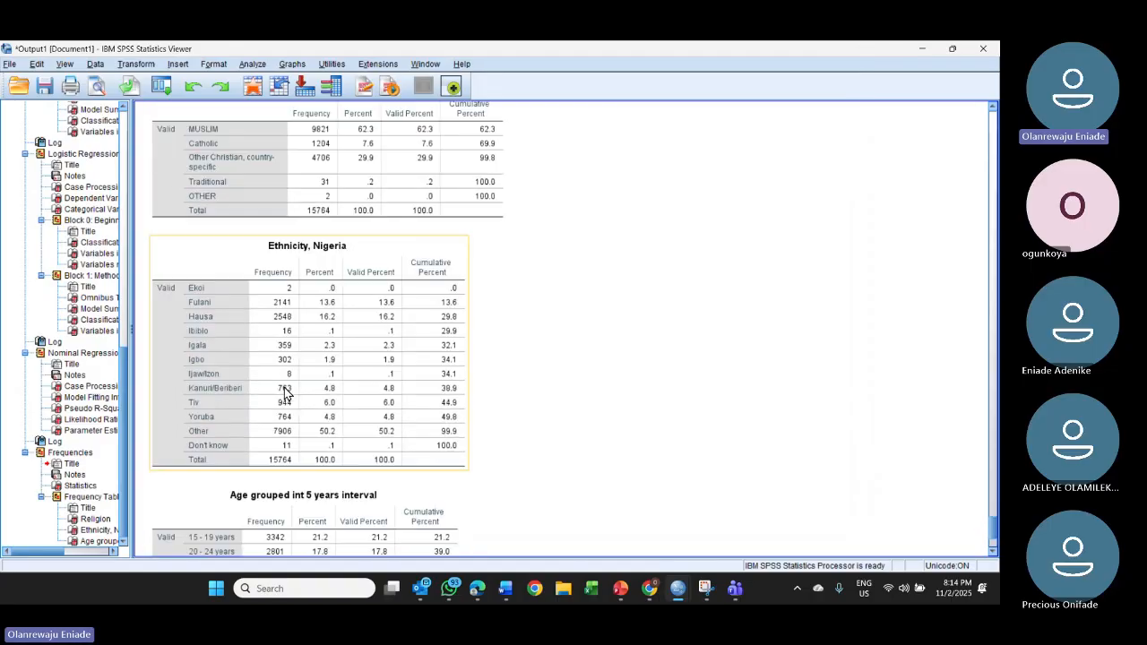
Step: Compare the multinomial model's Parameter Estimates for each religion category with the Religion, Ethnicity and Age group frequency tables
{"action": "scroll", "coordinate": [285, 390], "scroll_direction": "up", "scroll_amount": 3}
{"action": "scroll", "coordinate": [285, 390], "scroll_direction": "up", "scroll_amount": 10}
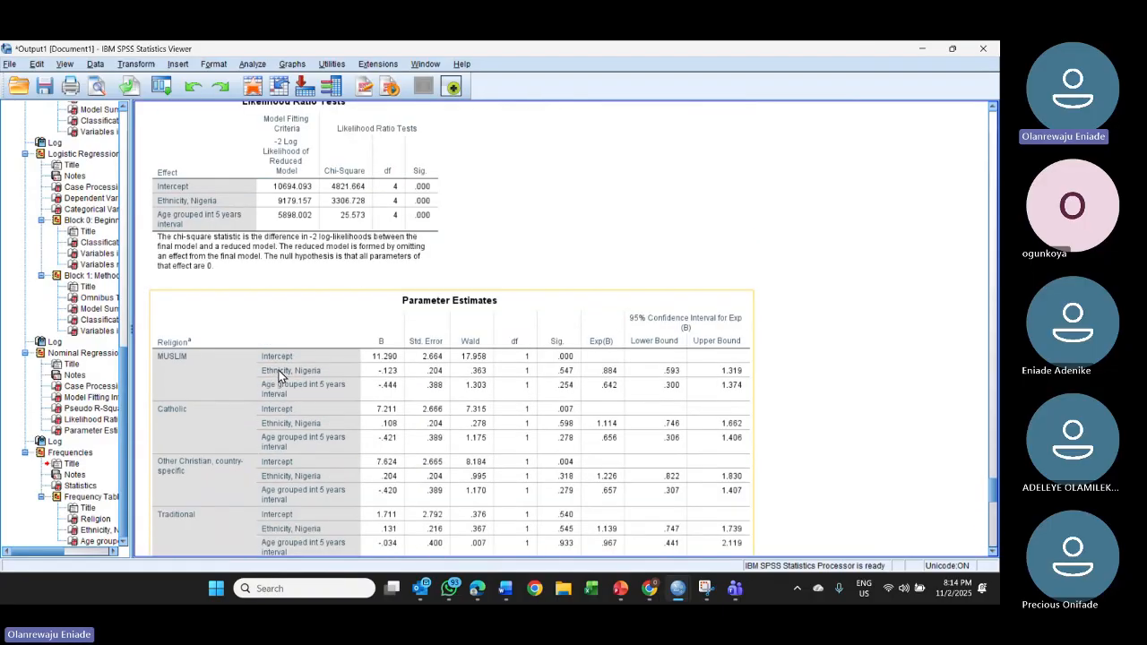
{"action": "scroll", "coordinate": [351, 374], "scroll_direction": "down", "scroll_amount": 2}
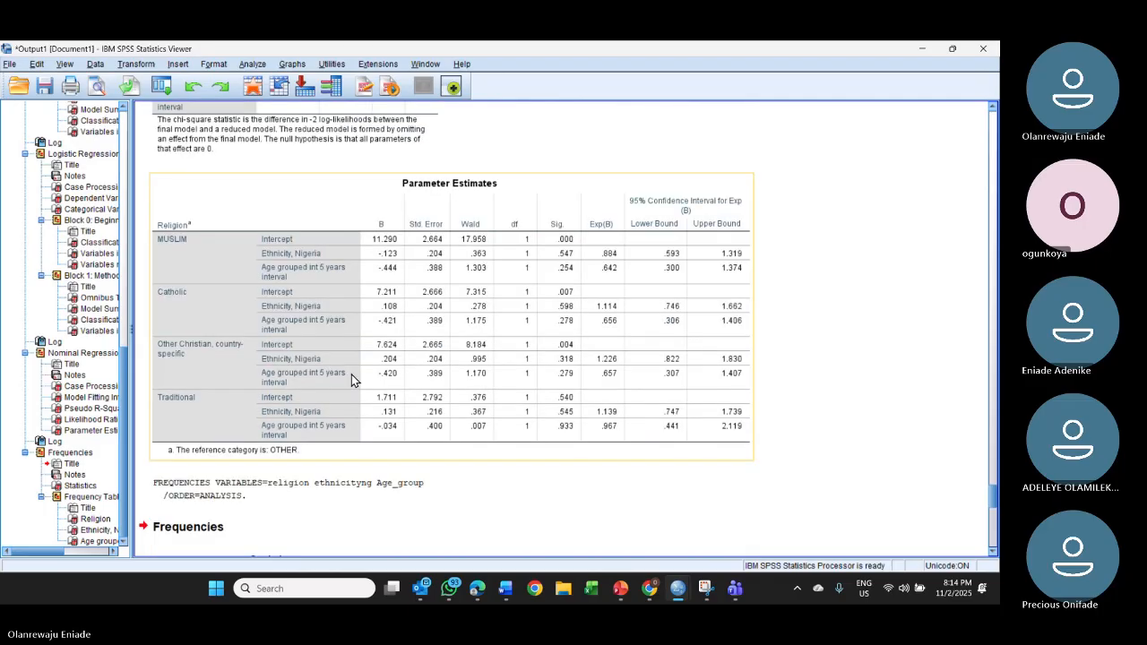
{"action": "scroll", "coordinate": [351, 374], "scroll_direction": "down", "scroll_amount": 4}
{"action": "scroll", "coordinate": [353, 377], "scroll_direction": "down", "scroll_amount": 1}
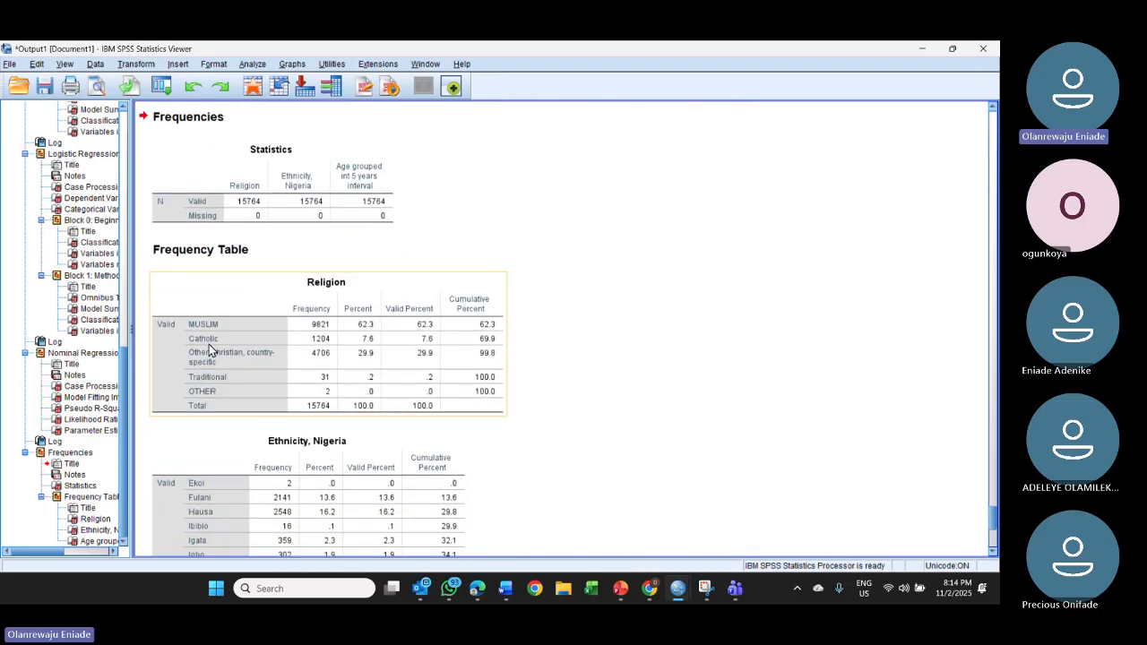
{"action": "scroll", "coordinate": [209, 344], "scroll_direction": "down", "scroll_amount": 2}
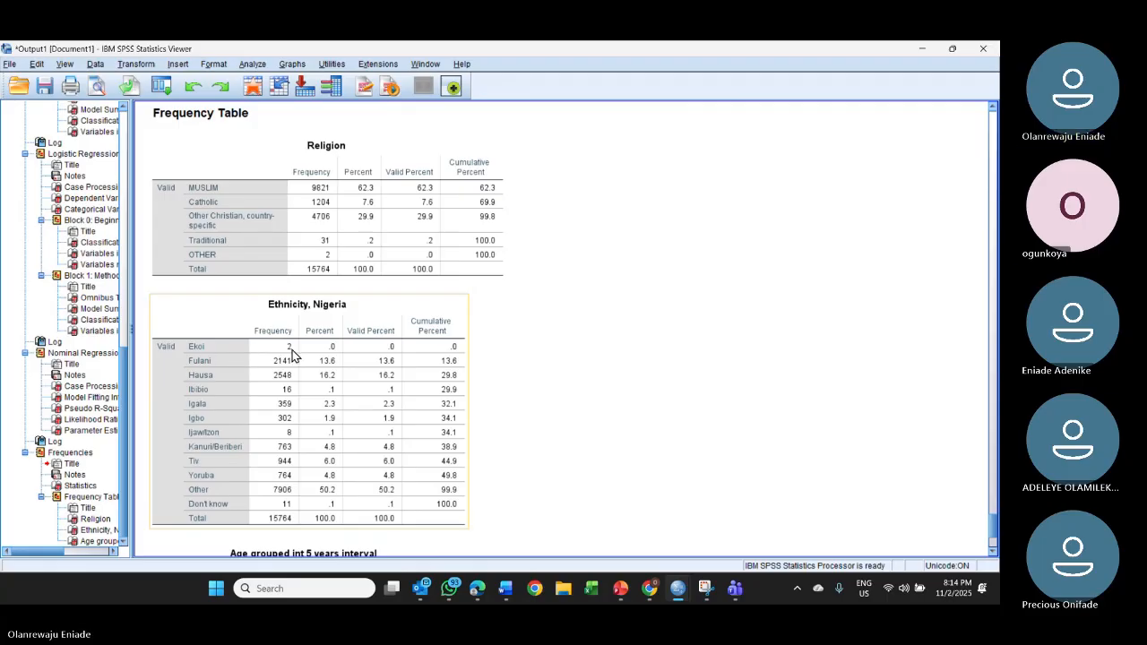
{"action": "scroll", "coordinate": [292, 353], "scroll_direction": "up", "scroll_amount": 8}
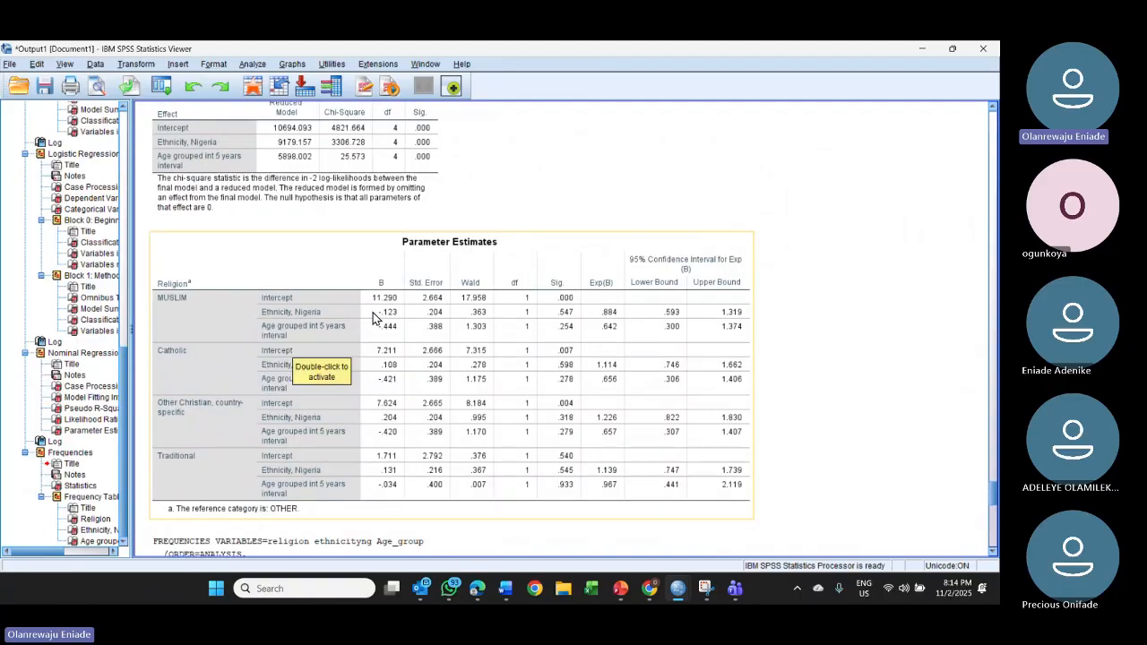
{"action": "scroll", "coordinate": [374, 316], "scroll_direction": "down", "scroll_amount": 1}
{"action": "scroll", "coordinate": [373, 316], "scroll_direction": "down", "scroll_amount": 2}
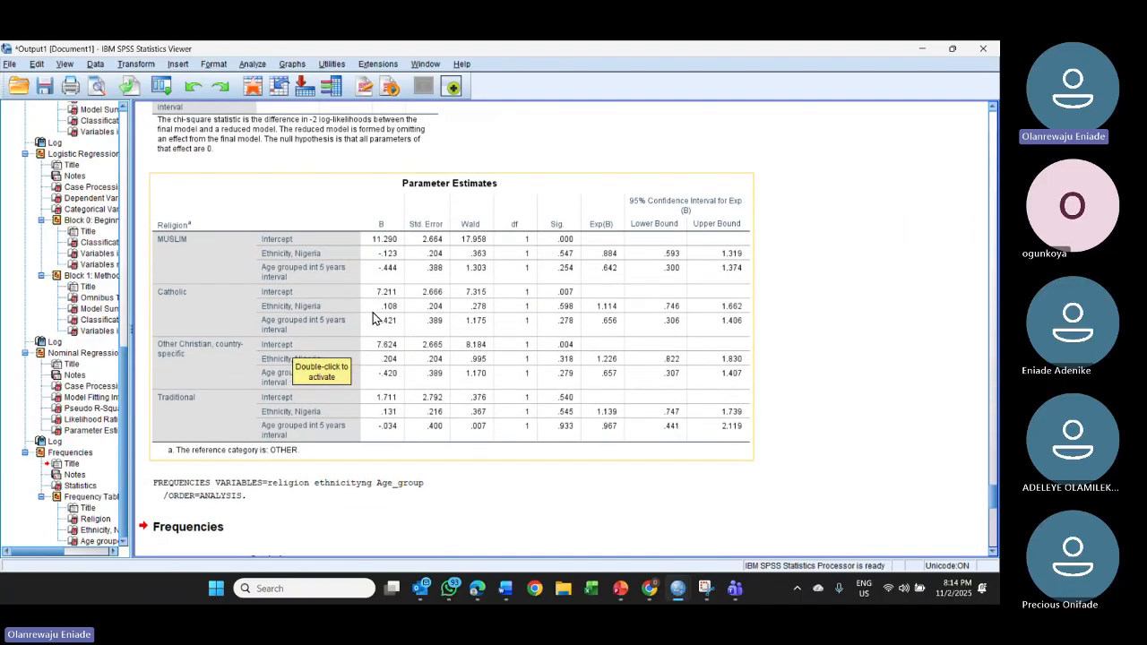
{"action": "double_click", "coordinate": [298, 266]}
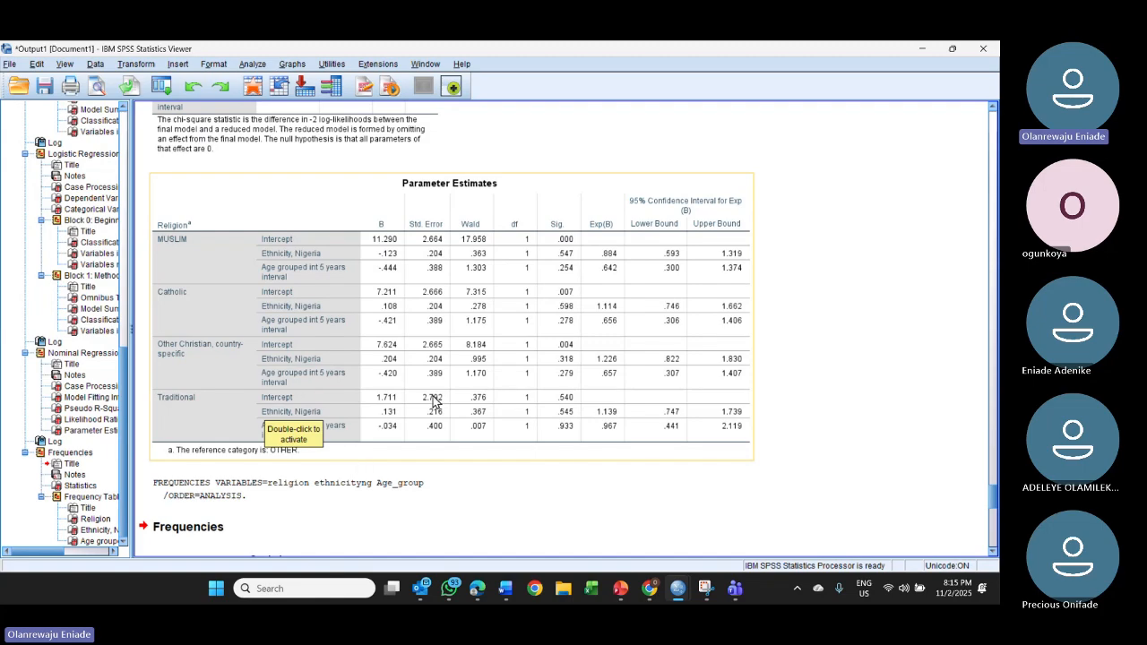
{"action": "scroll", "coordinate": [434, 400], "scroll_direction": "down", "scroll_amount": 10}
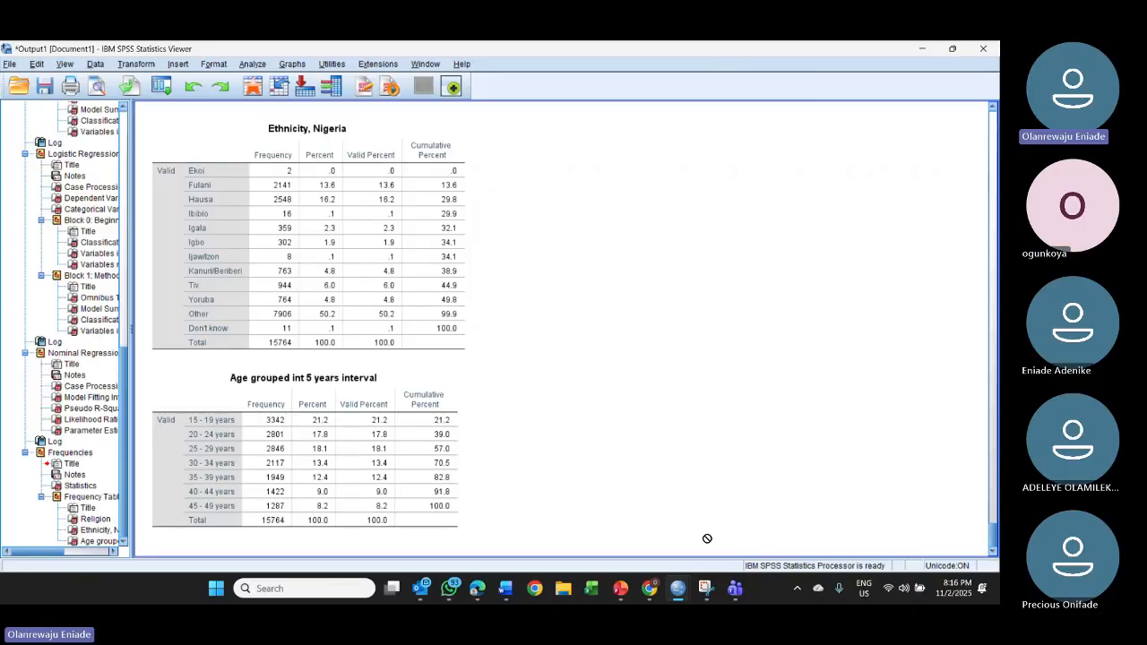
Step: Switch to the EXCEL & POWER BI meeting in Teams to check its participants, and minimize it to return to the SPSS output
{"action": "mouse_move", "coordinate": [734, 588]}
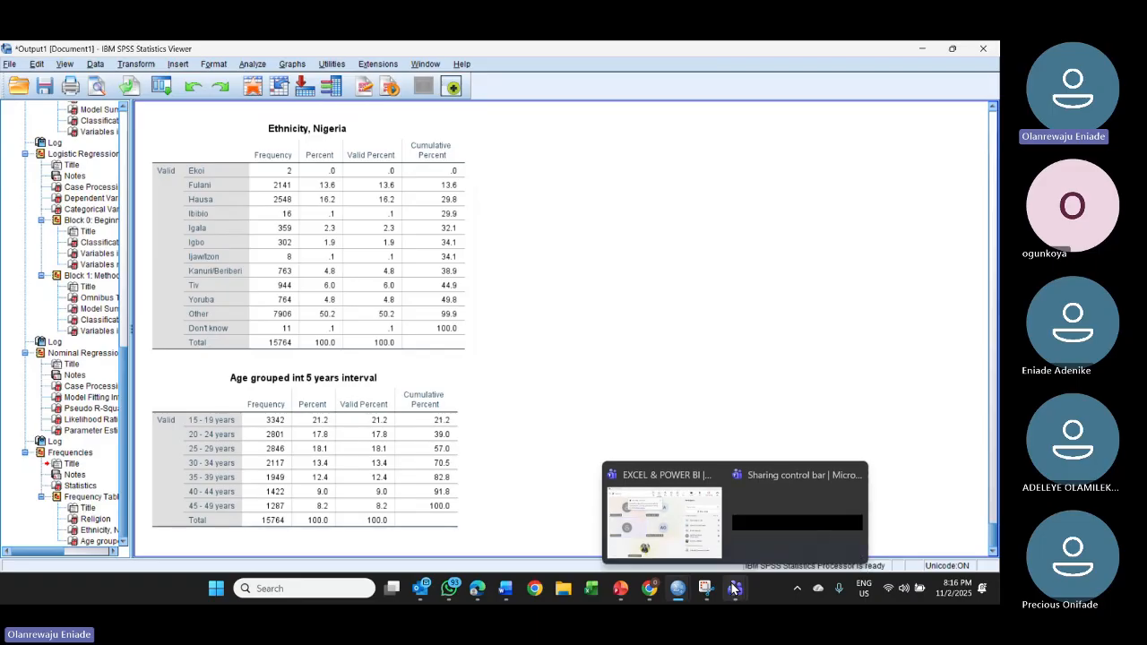
{"action": "left_click", "coordinate": [700, 527]}
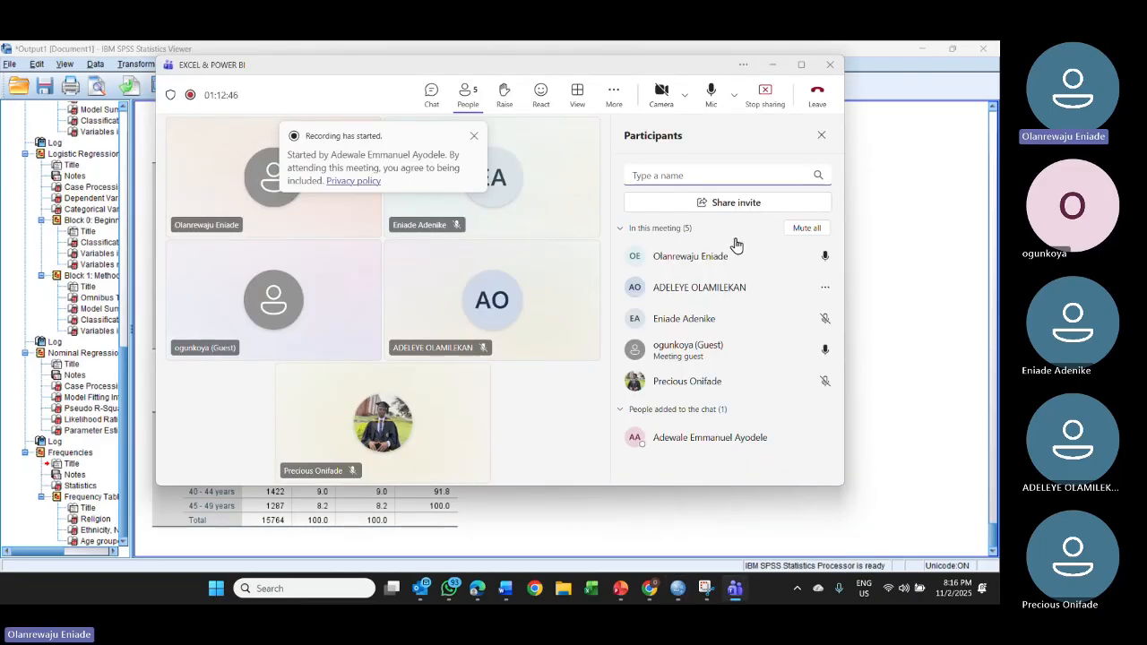
{"action": "left_click", "coordinate": [774, 65]}
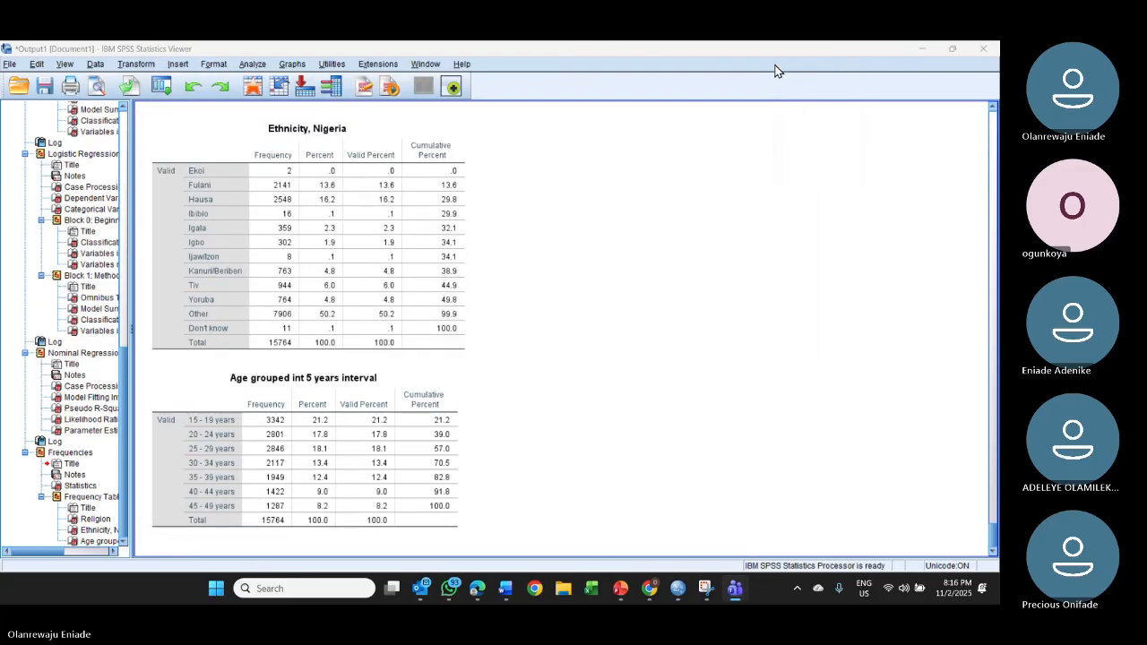